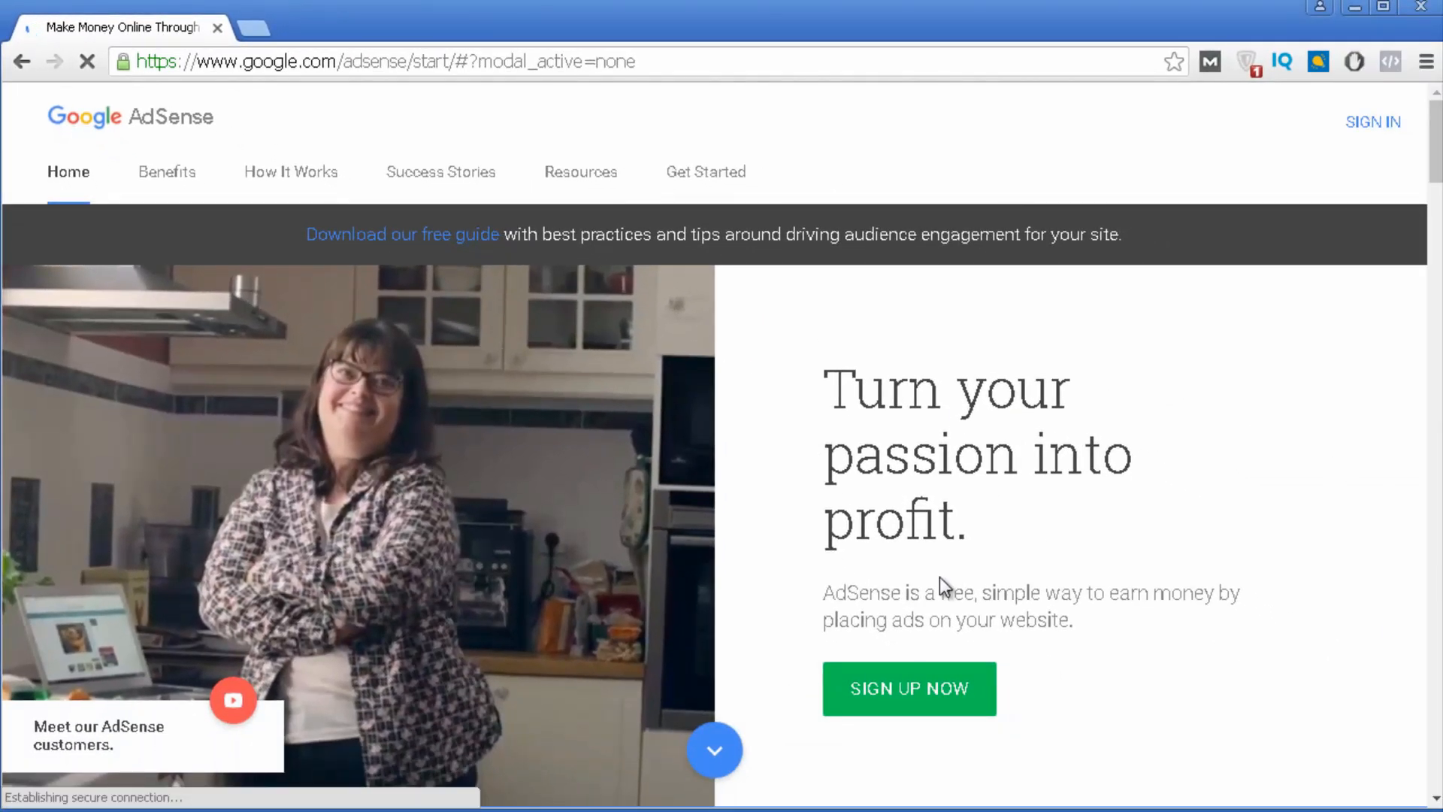
Start the AdSense sign-up and choose to create or use another account instead of the signed-in one.
scroll(1037, 503, down, 1)
scroll(1147, 571, down, 1)
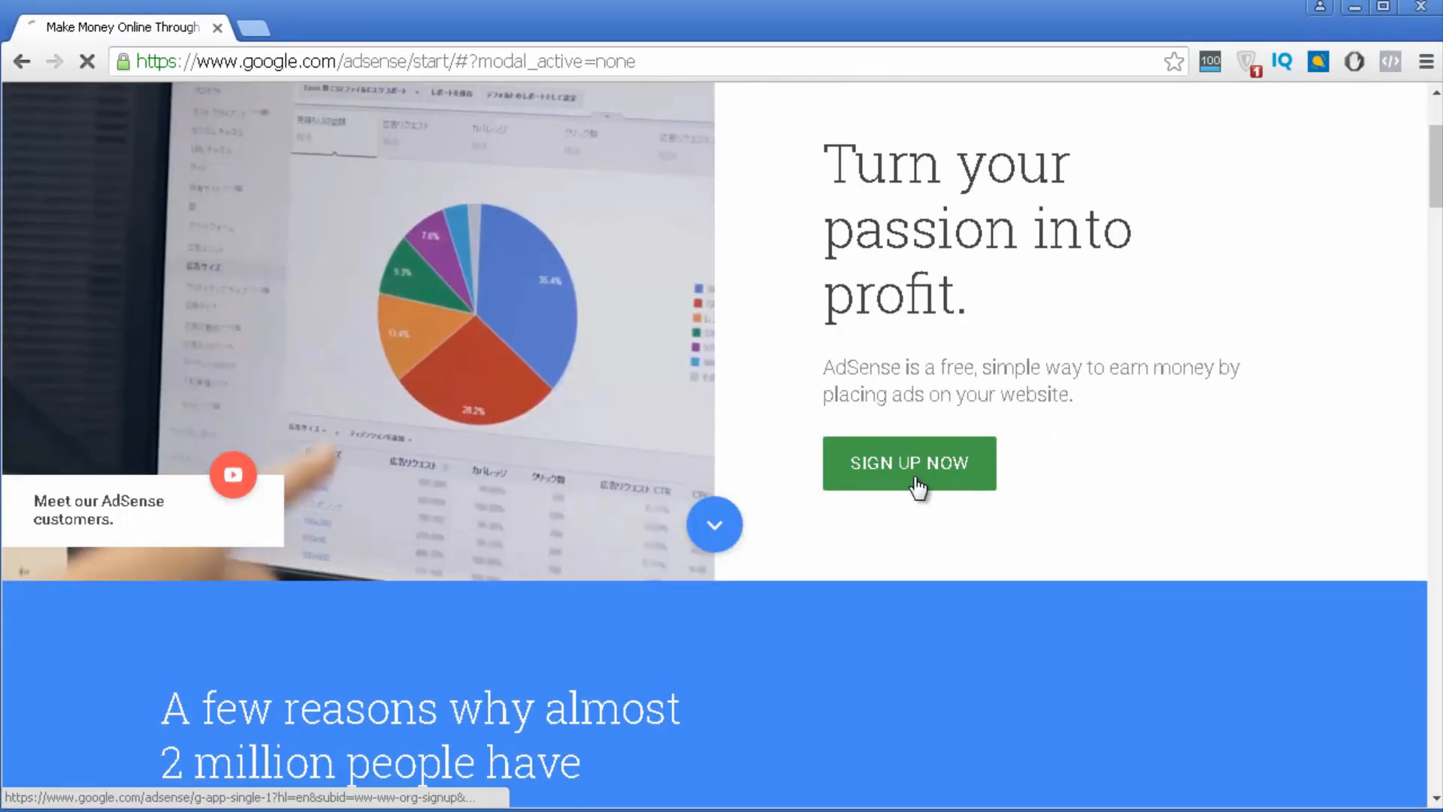
click(916, 487)
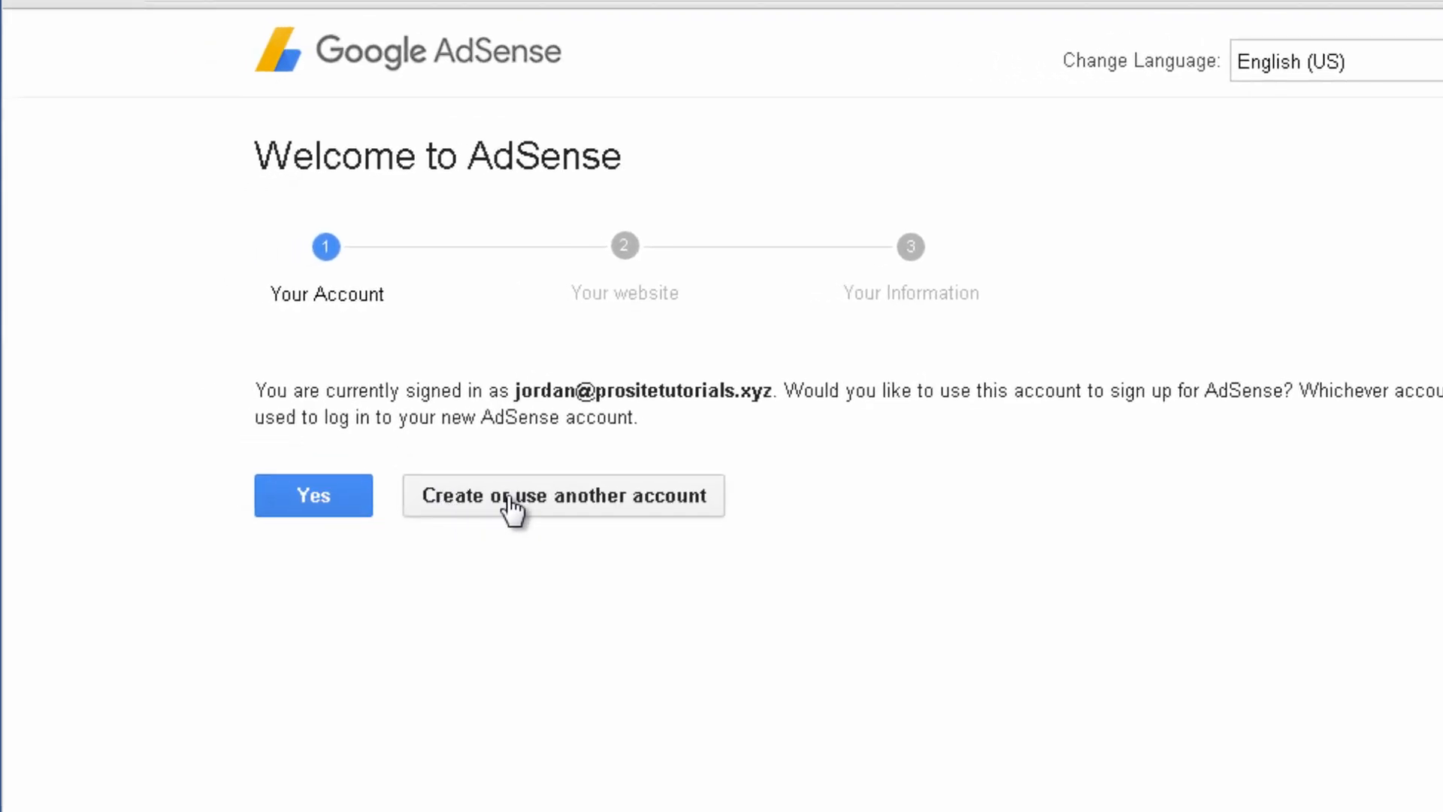
right_click(508, 498)
click(467, 497)
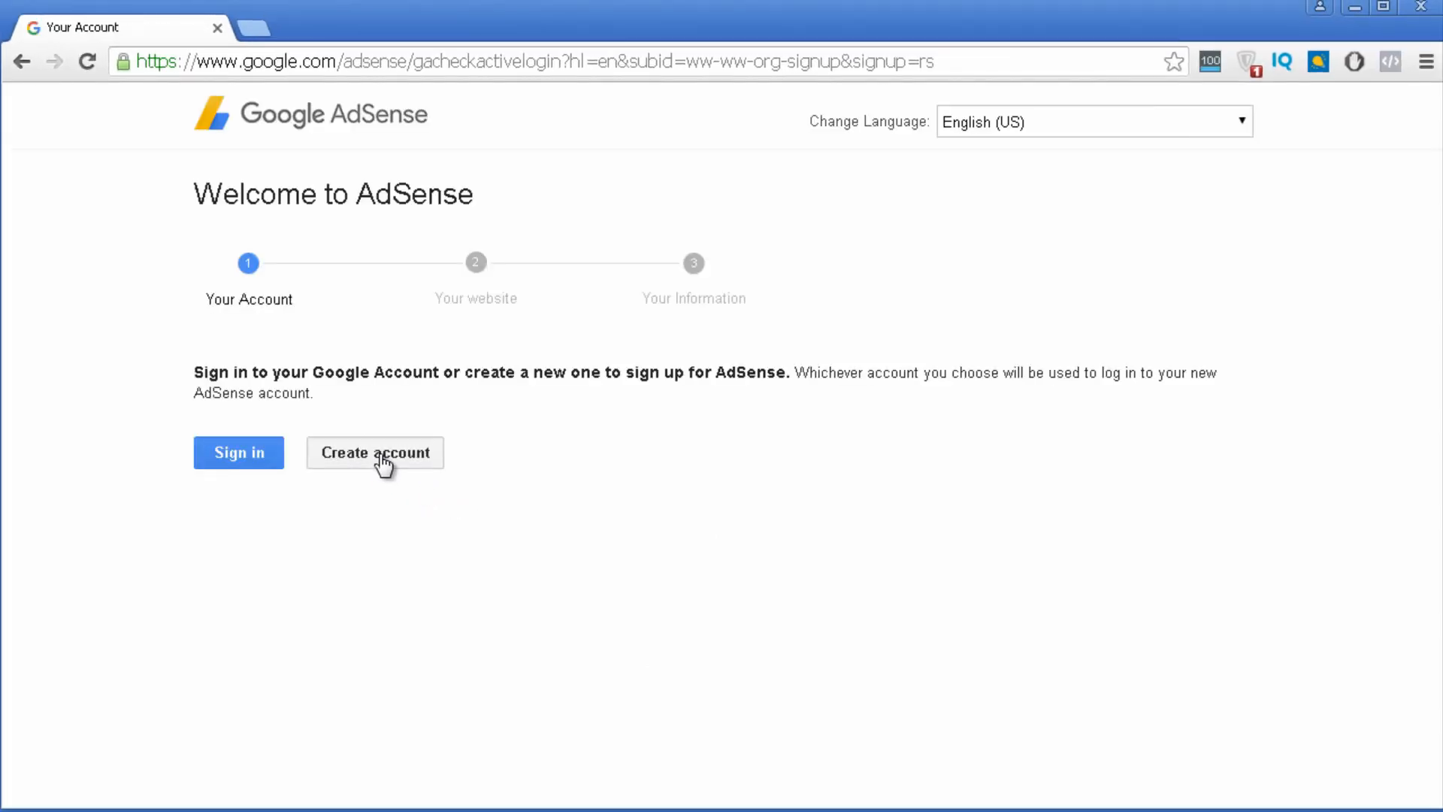
Open the new Google account form, examine its required fields down to Location, and return to the account choice page.
click(380, 456)
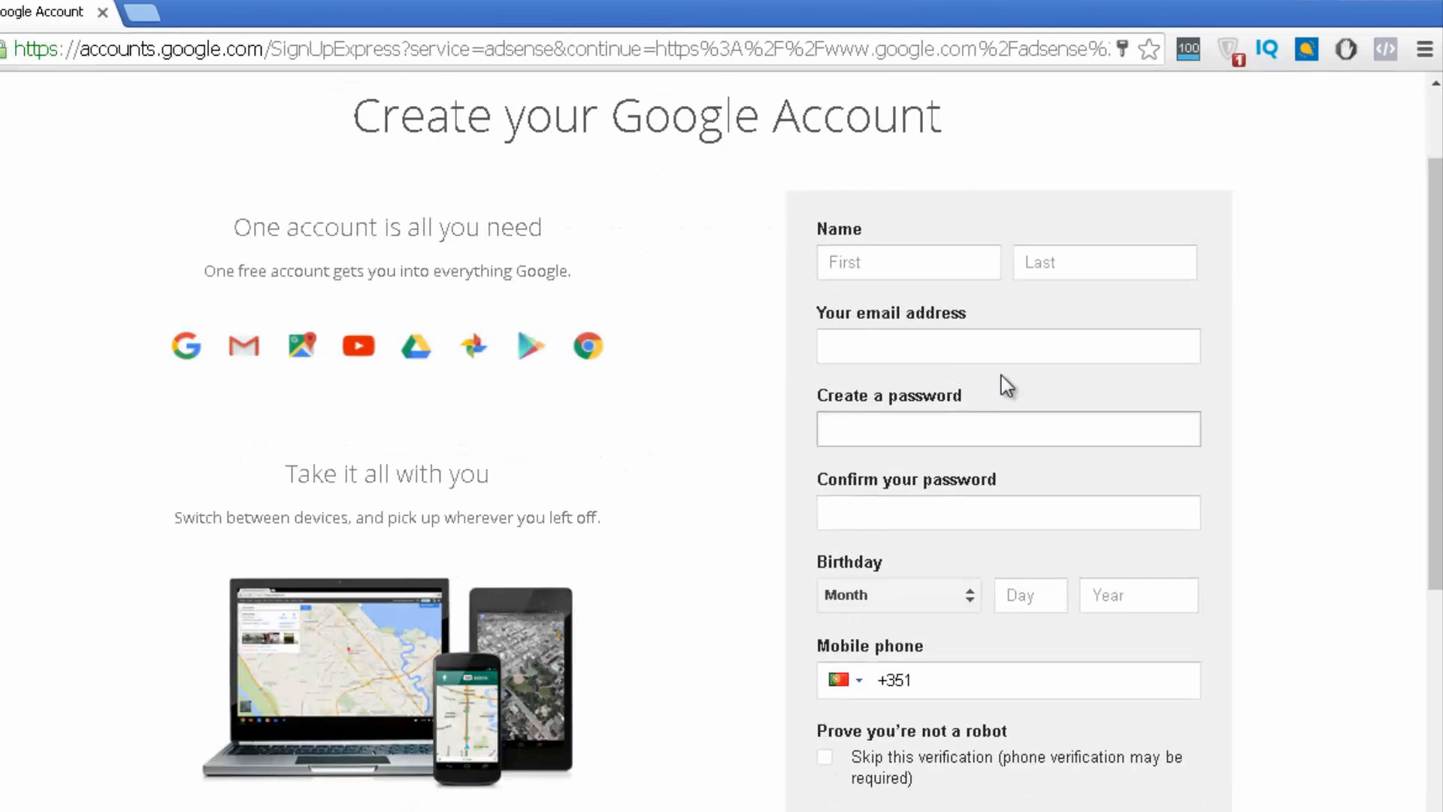
click(819, 267)
scroll(1034, 259, down, 2)
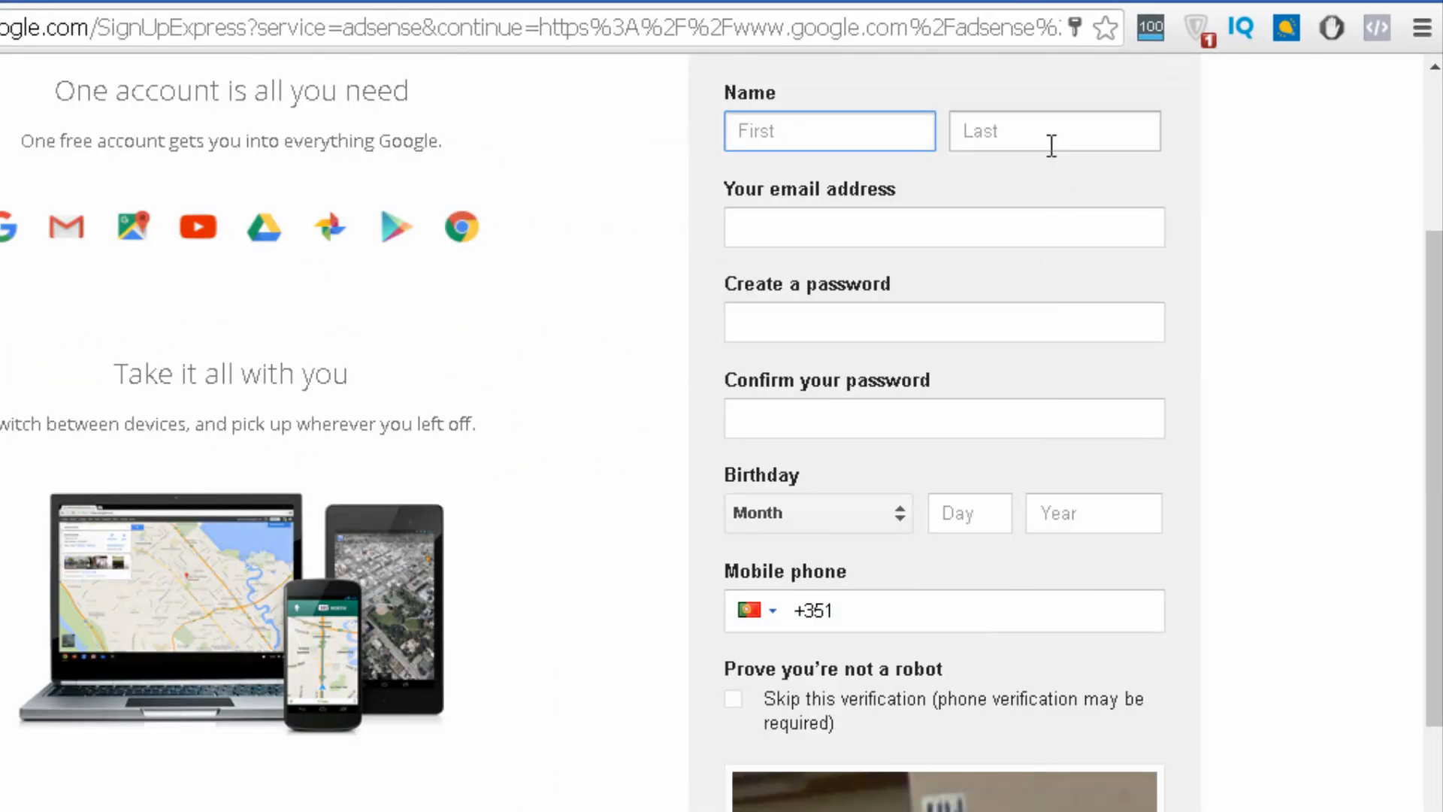
click(1051, 145)
click(865, 132)
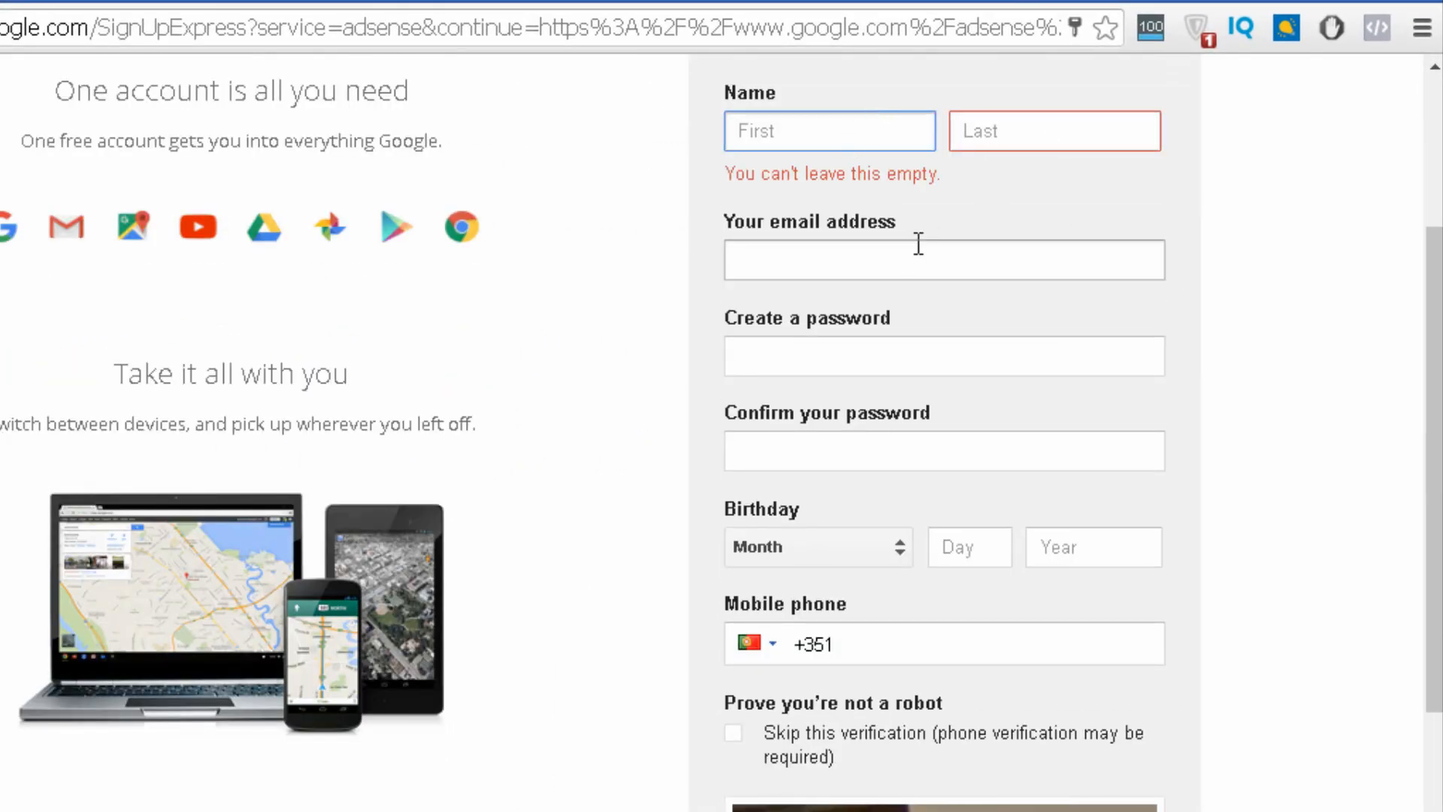
scroll(913, 188, down, 2)
click(876, 219)
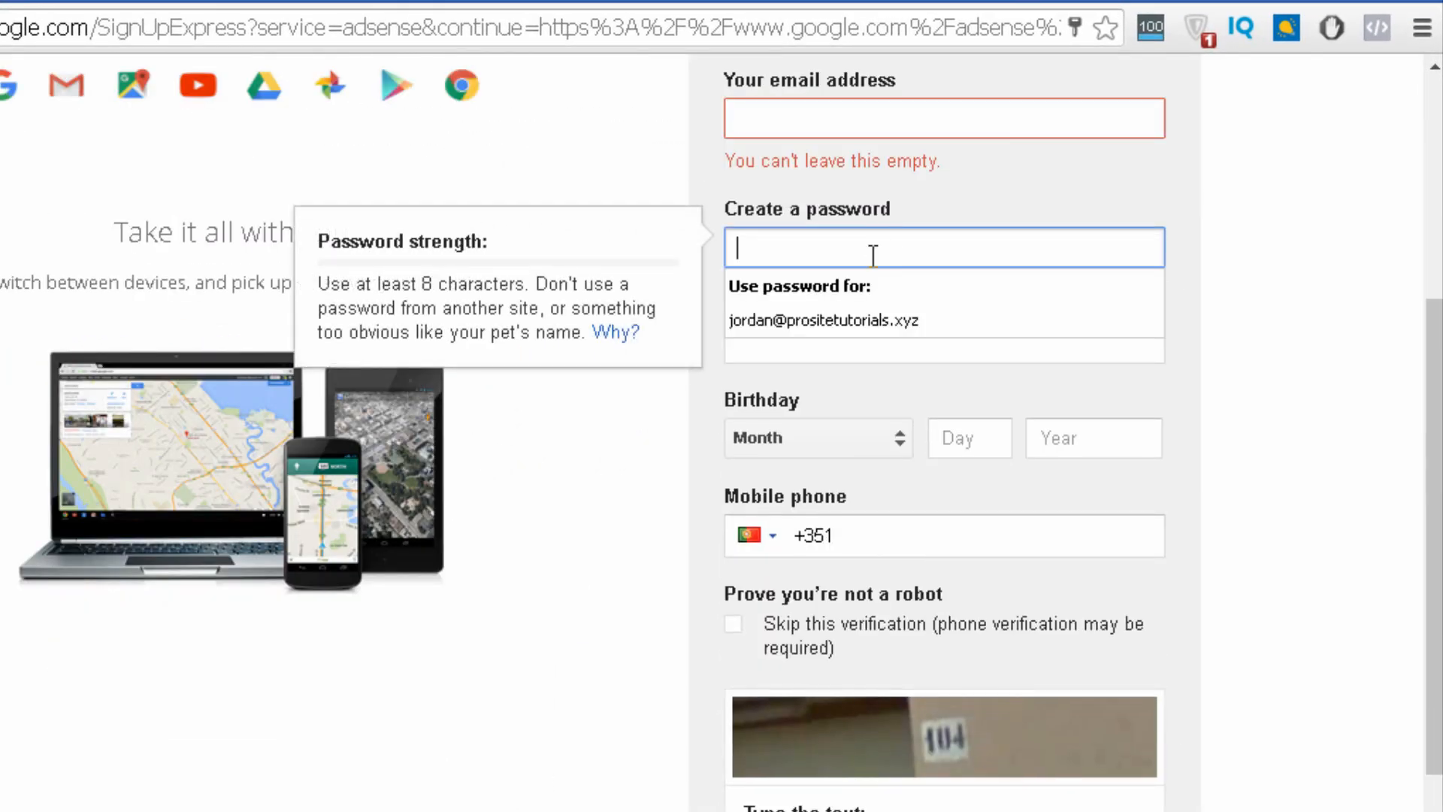
click(1215, 454)
scroll(1216, 459, down, 5)
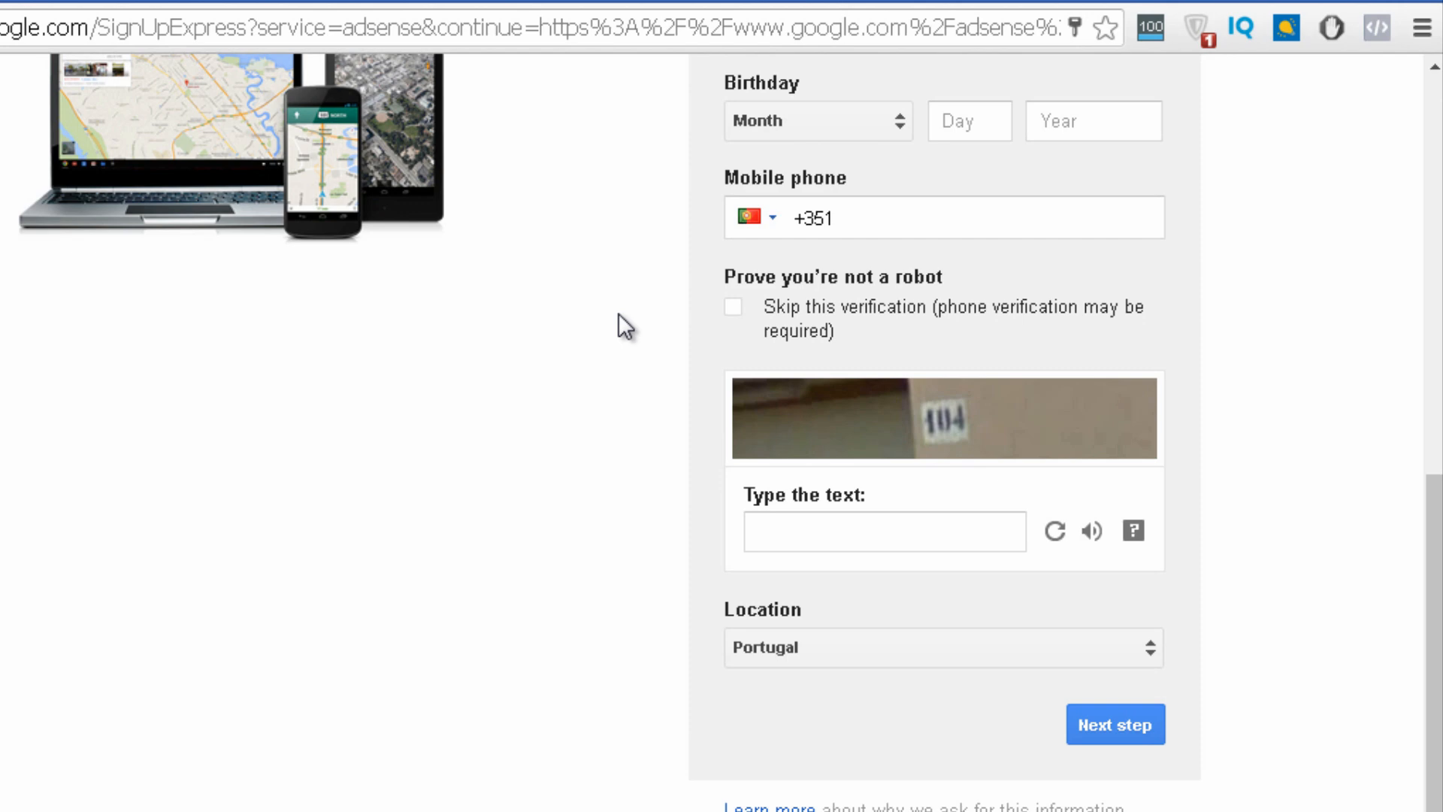
scroll(618, 313, up, 10)
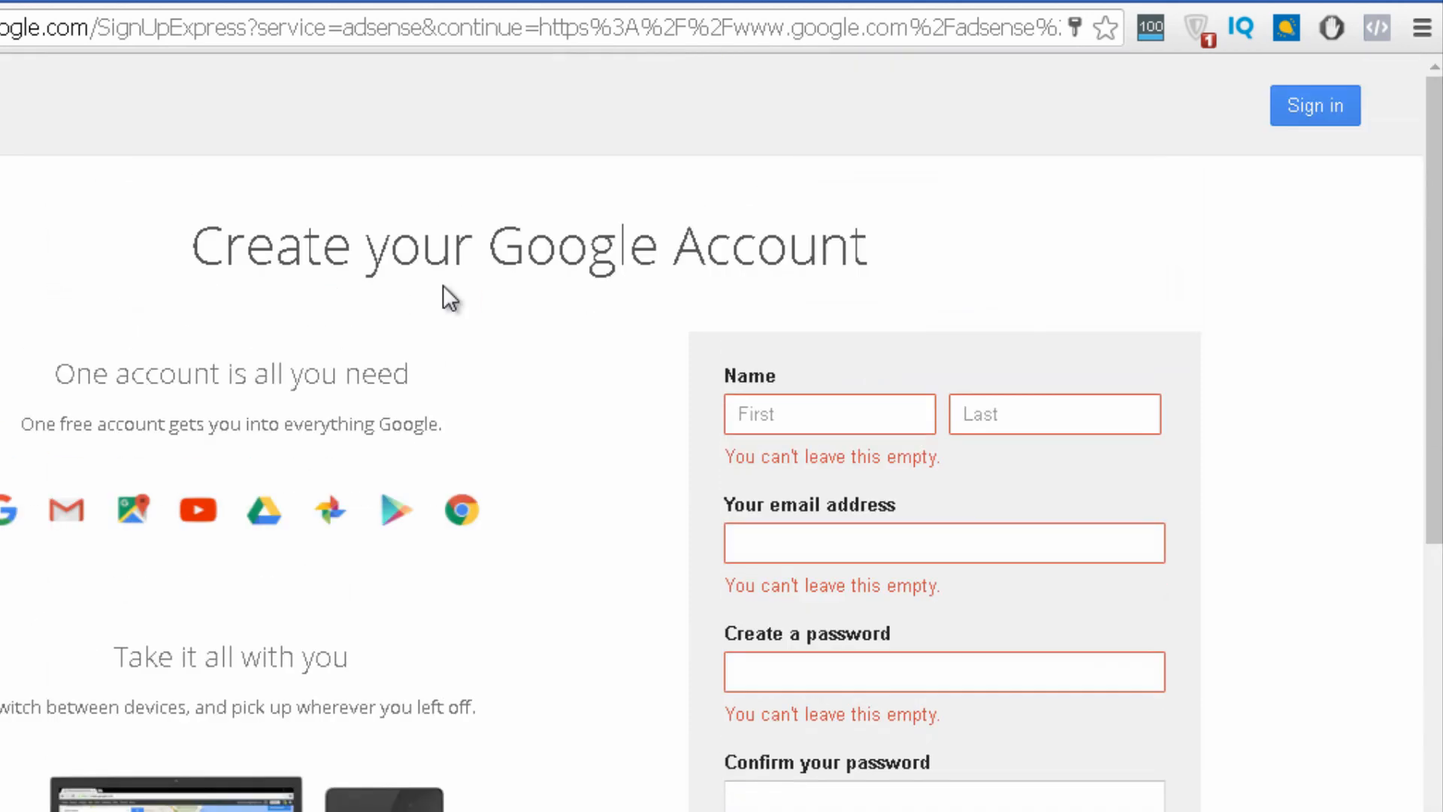
click(21, 66)
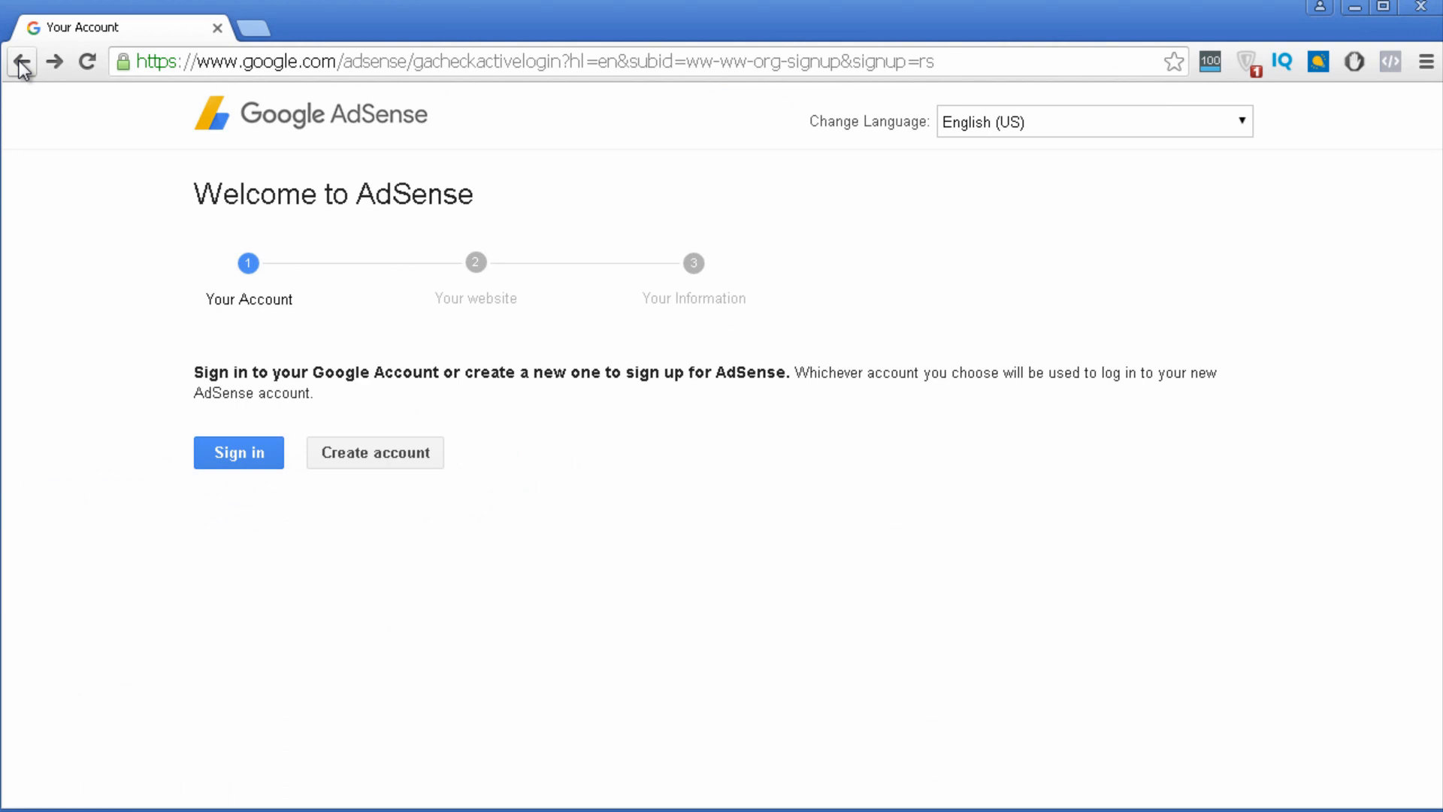
Sign in with the existing Google account by entering the account password, and save the password in the browser.
click(241, 450)
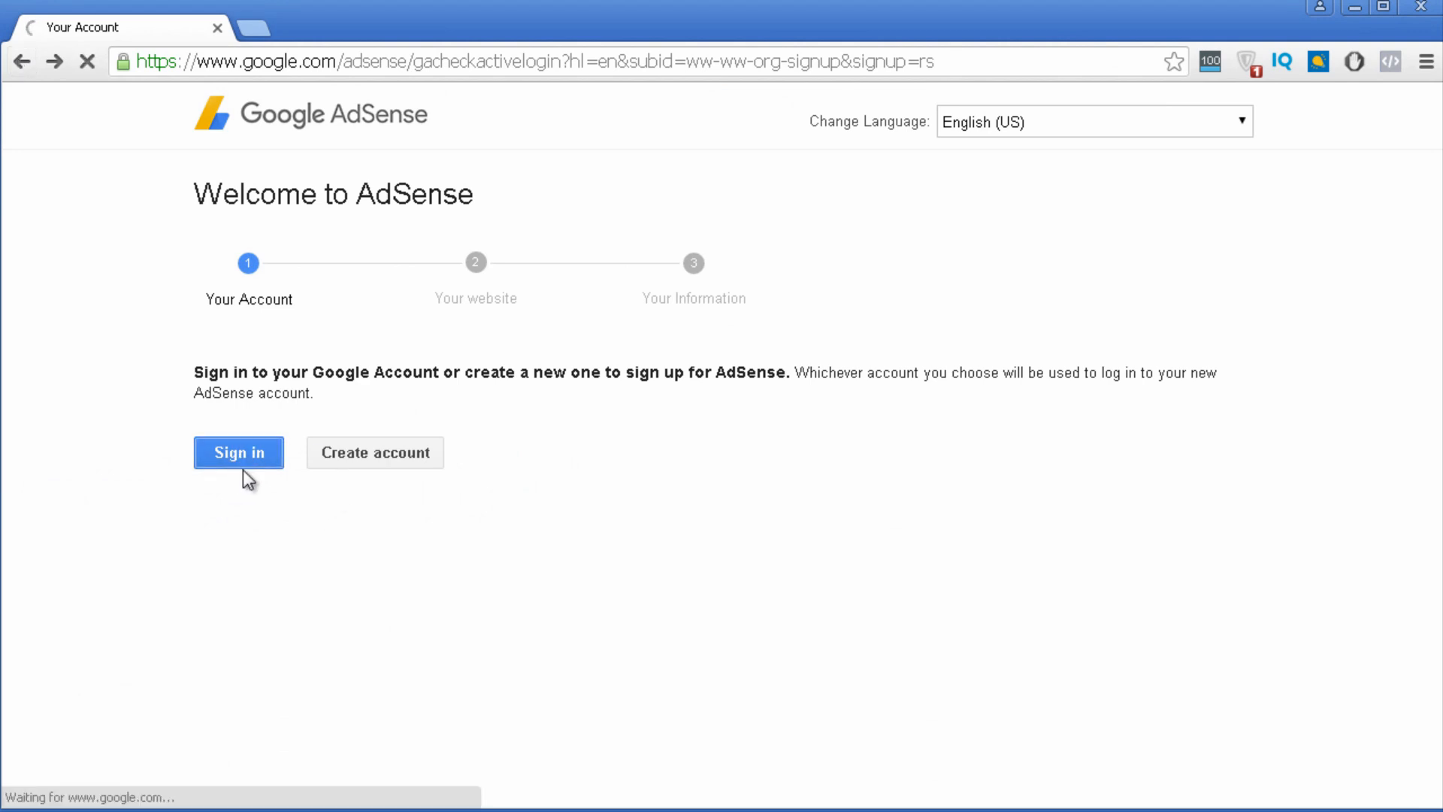
text(••)
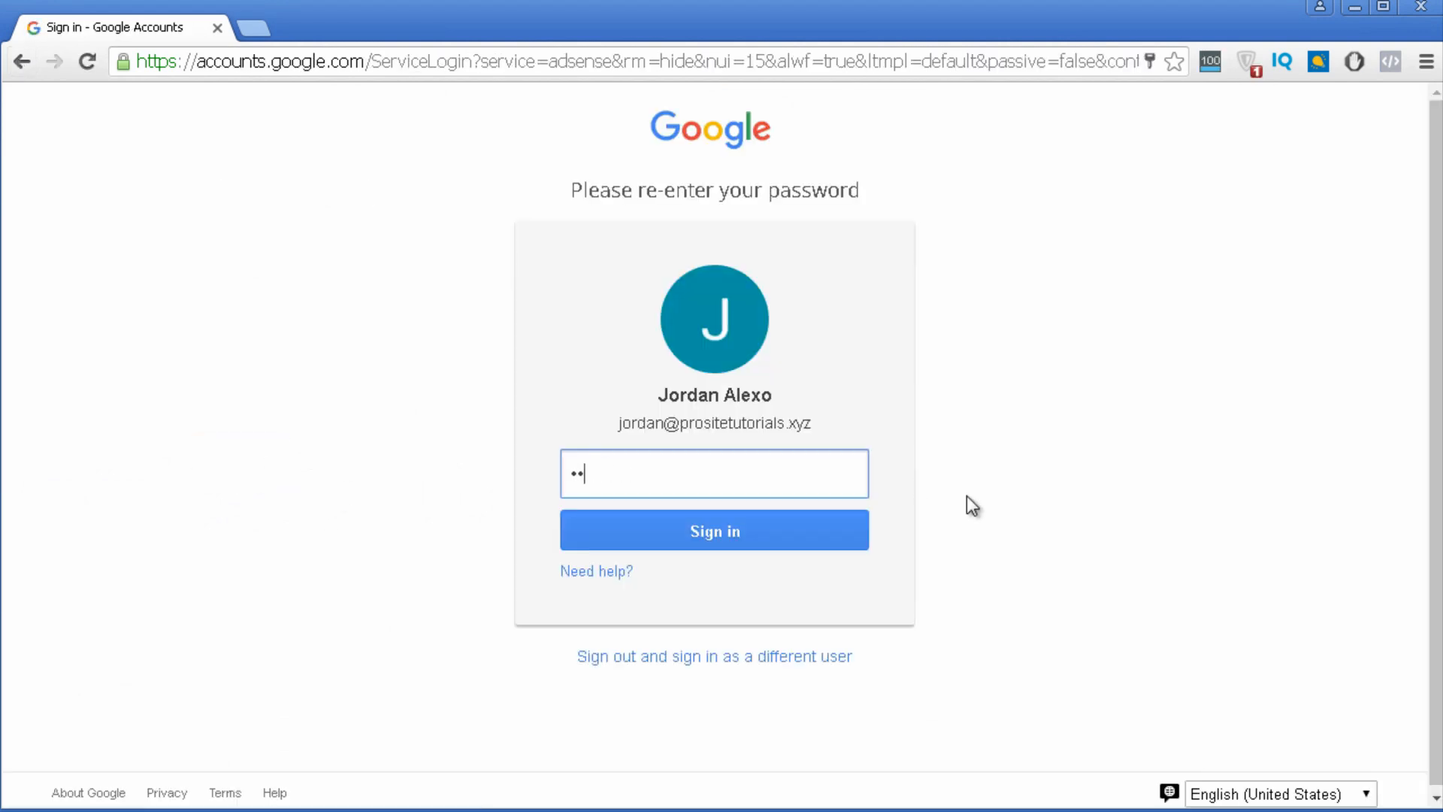
text(•••••••)
key(Return)
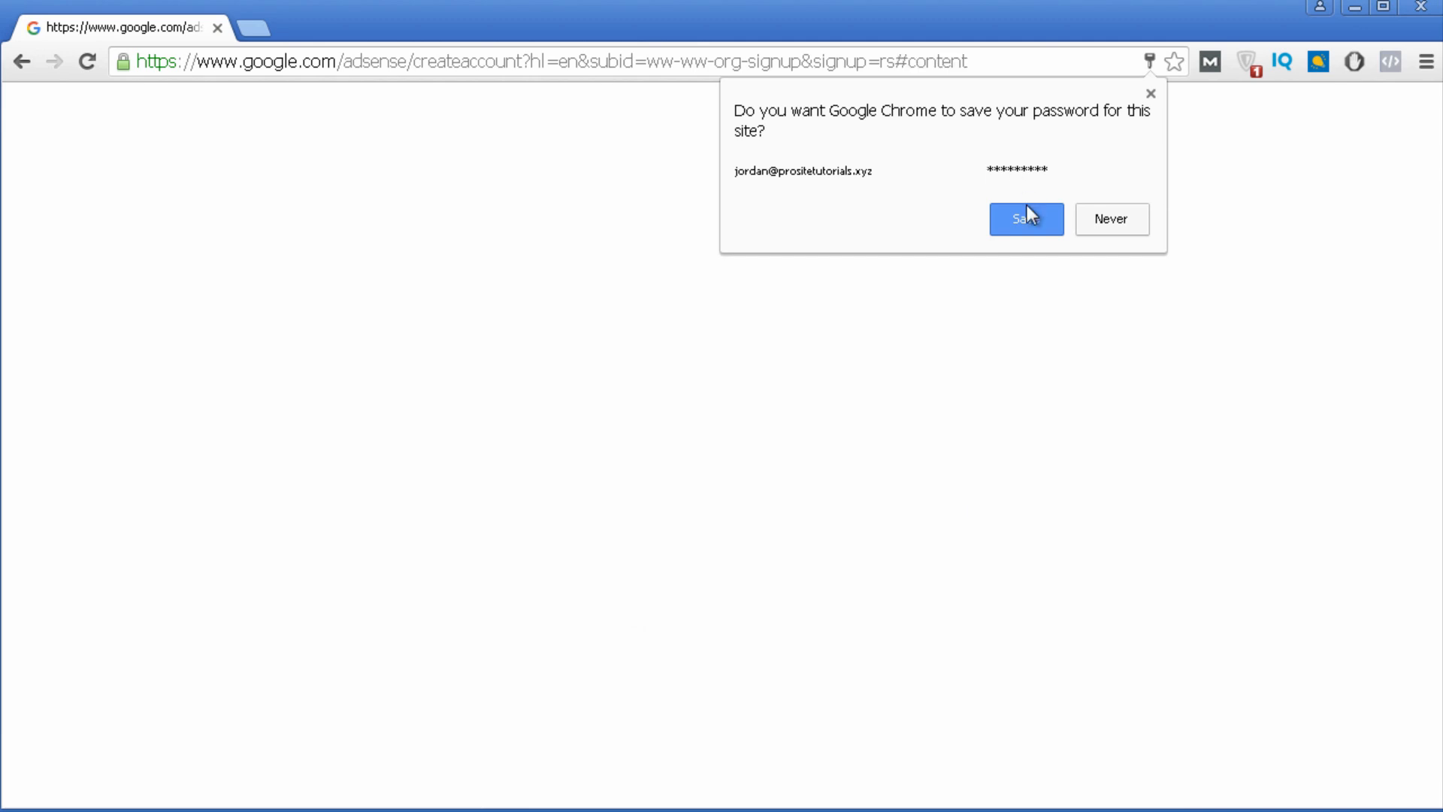
click(1029, 218)
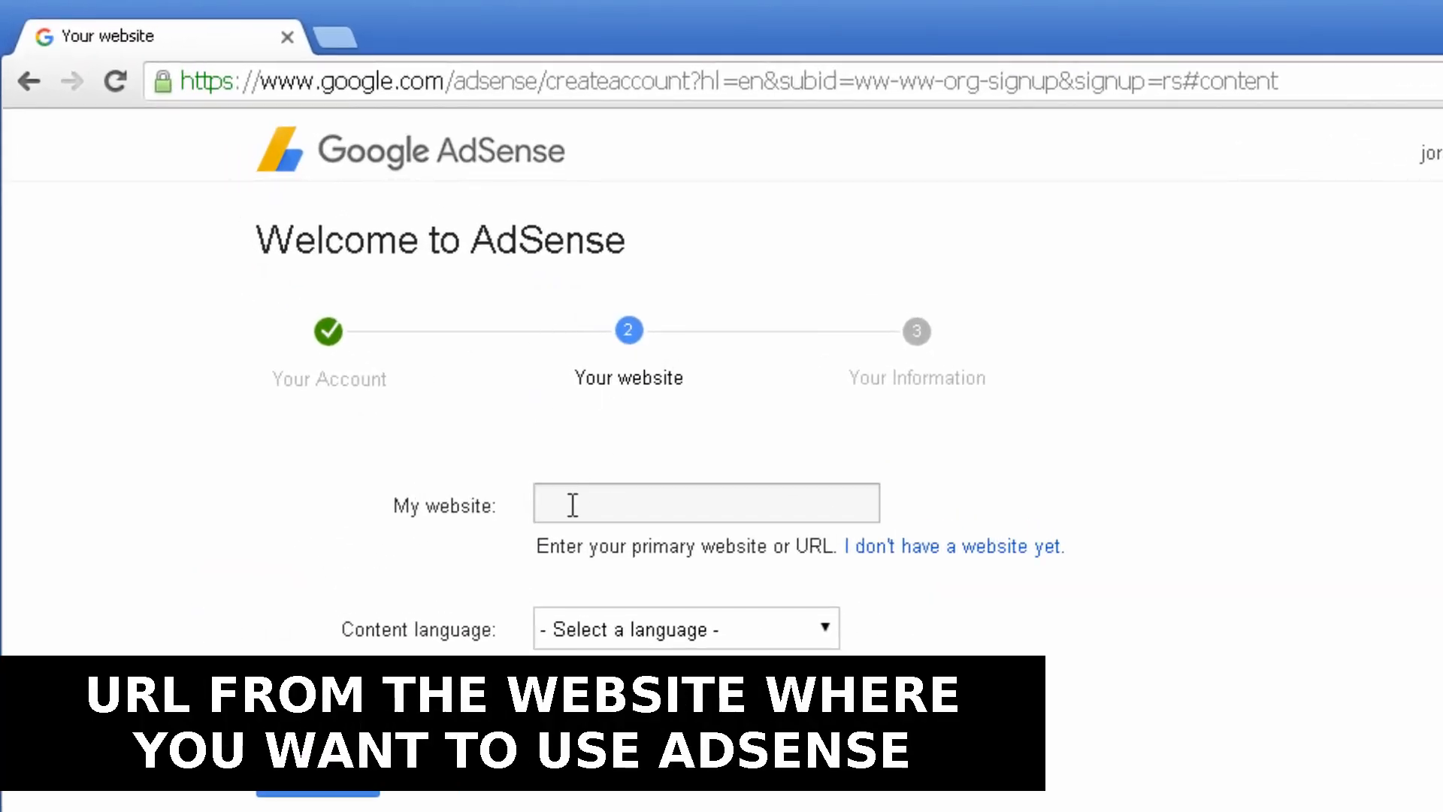
Enter prositetutorials.xyz as the website for the AdSense application.
click(573, 505)
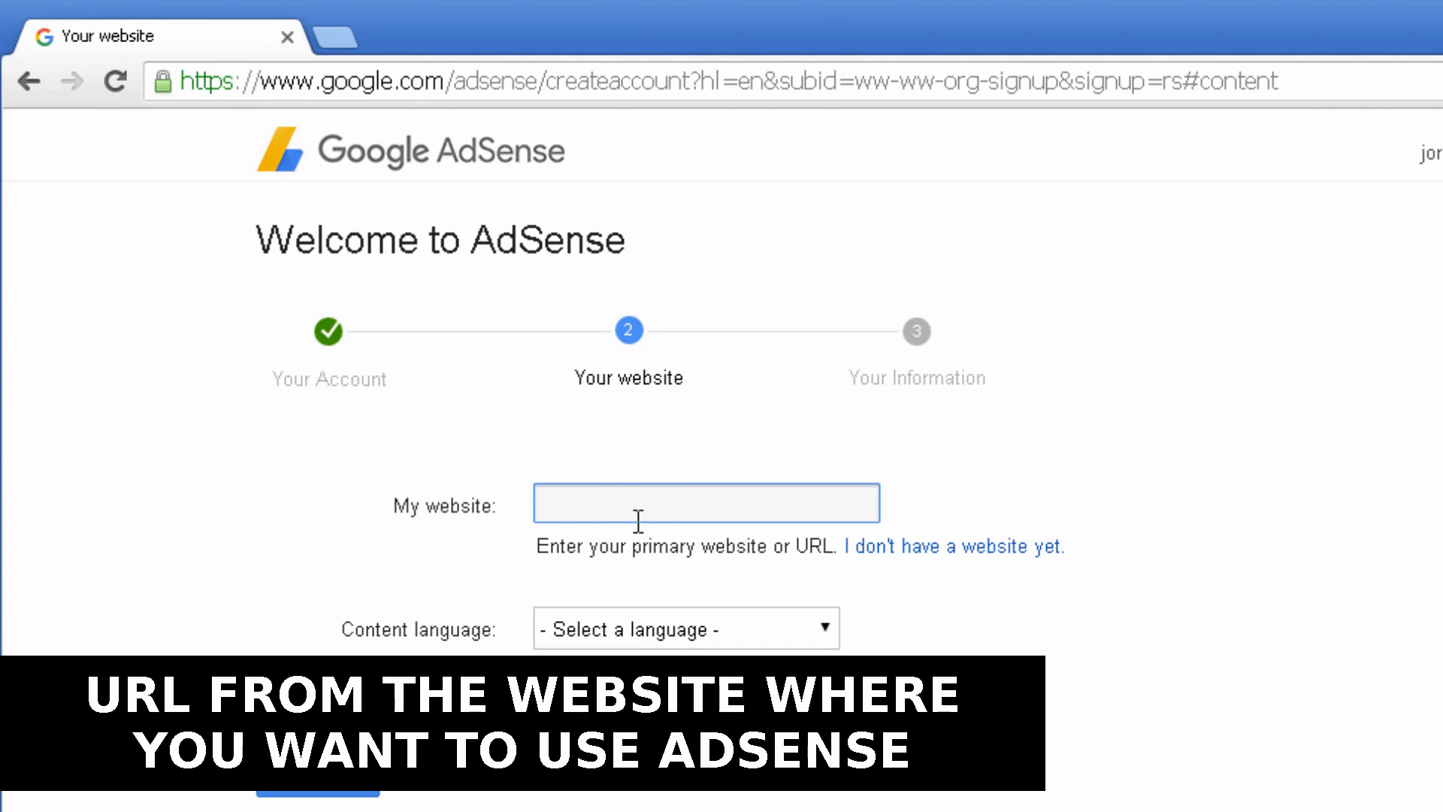
text(prositetutorials)
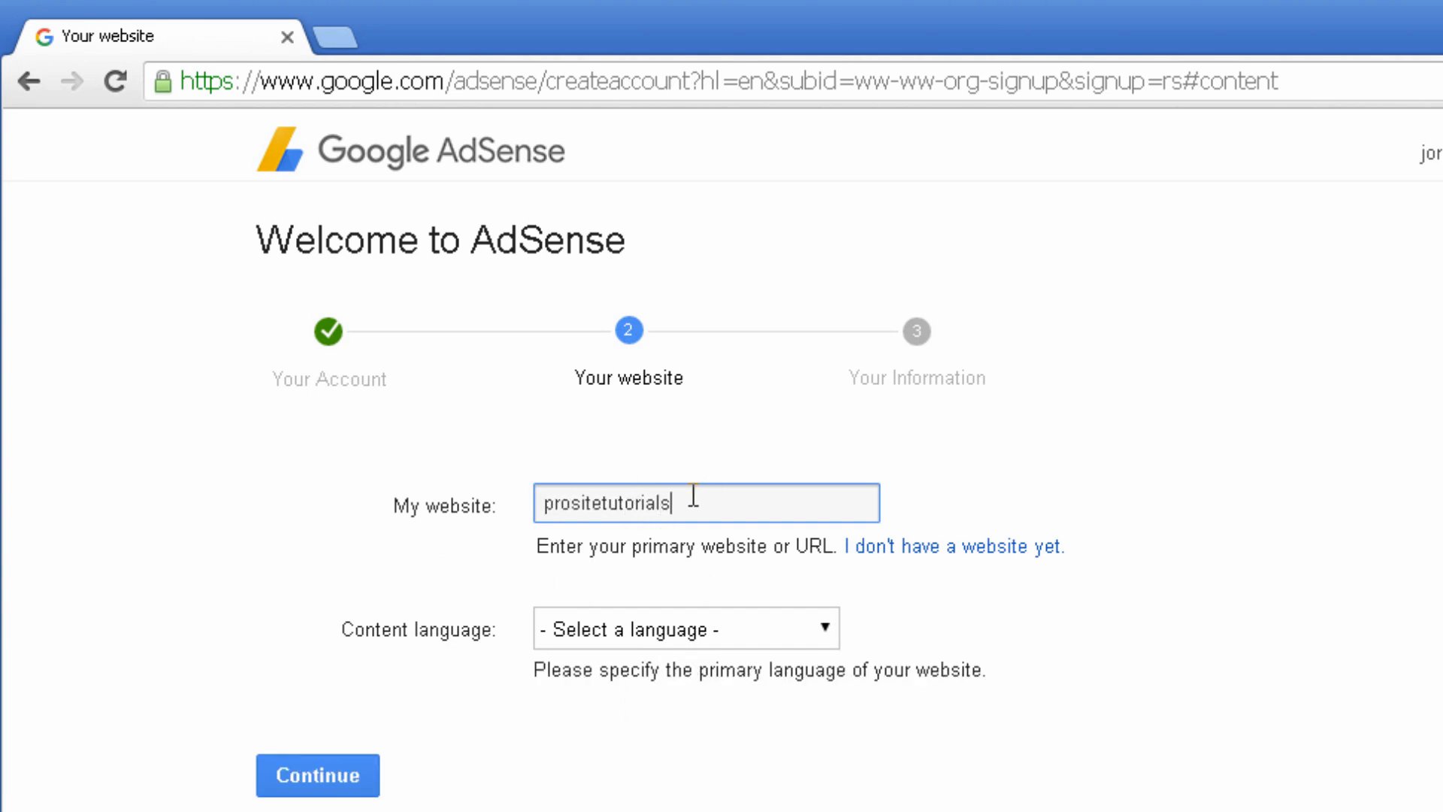
text(.xyz)
Set the website's content language to English and continue to the contact information.
click(630, 624)
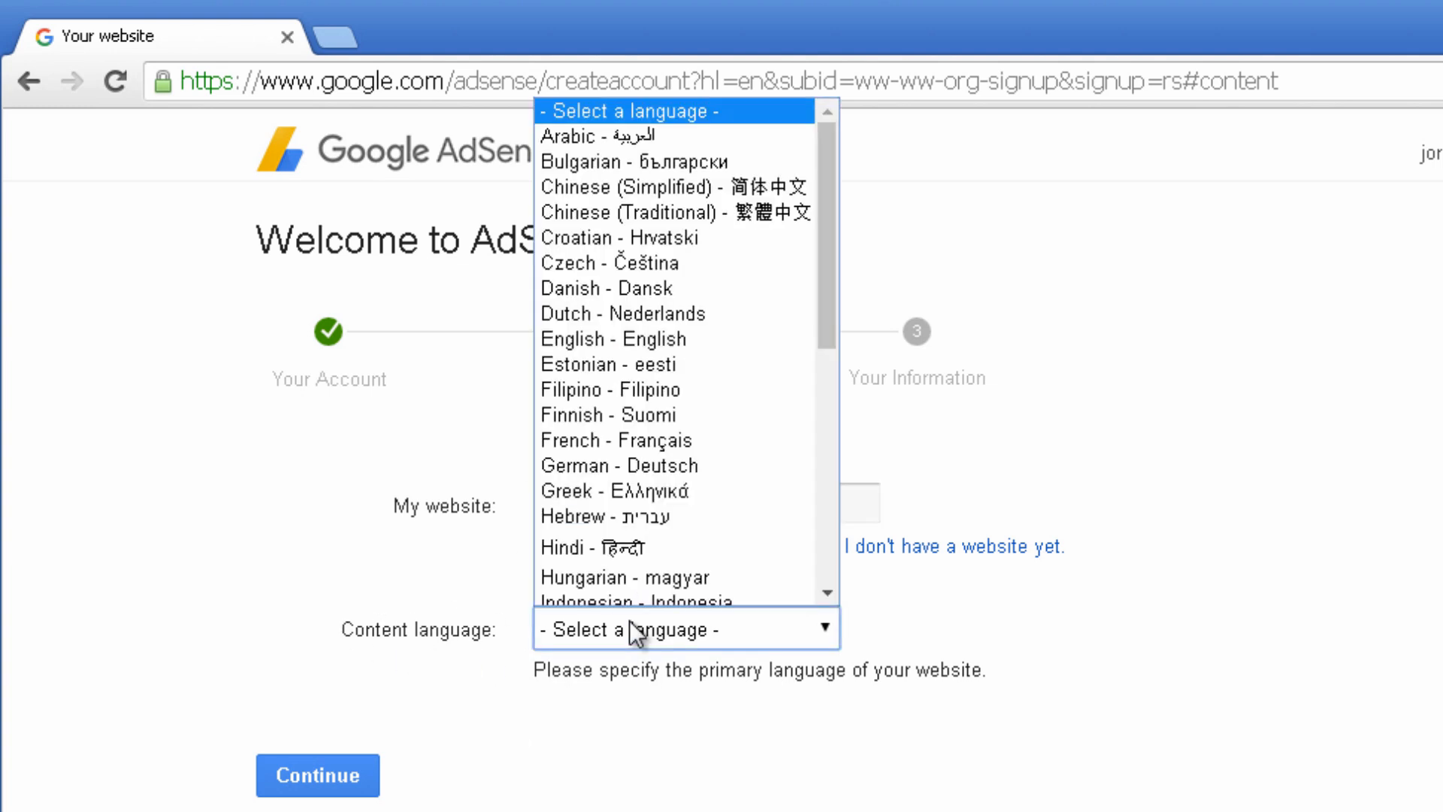
scroll(714, 462, down, 4)
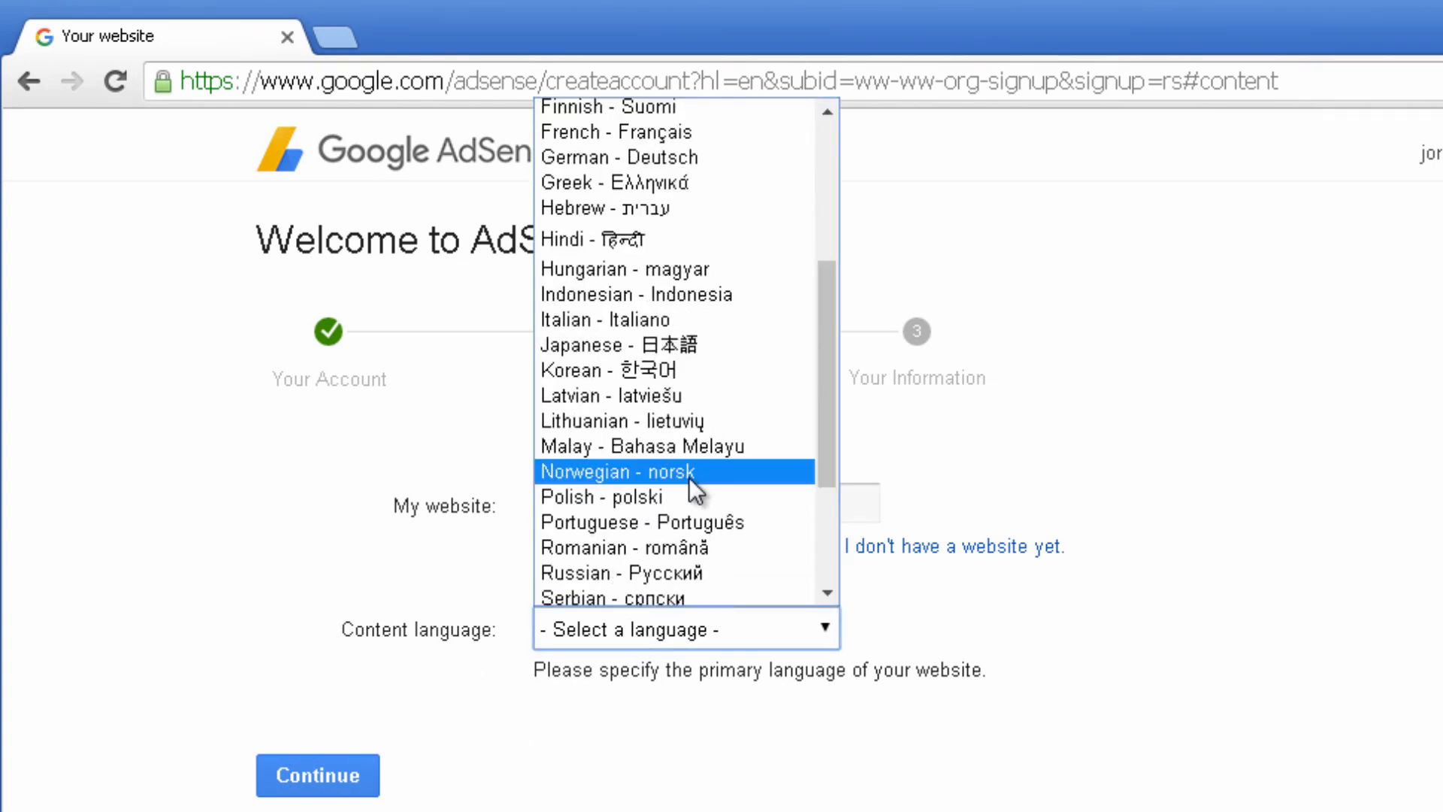
scroll(685, 478, up, 4)
scroll(684, 481, down, 4)
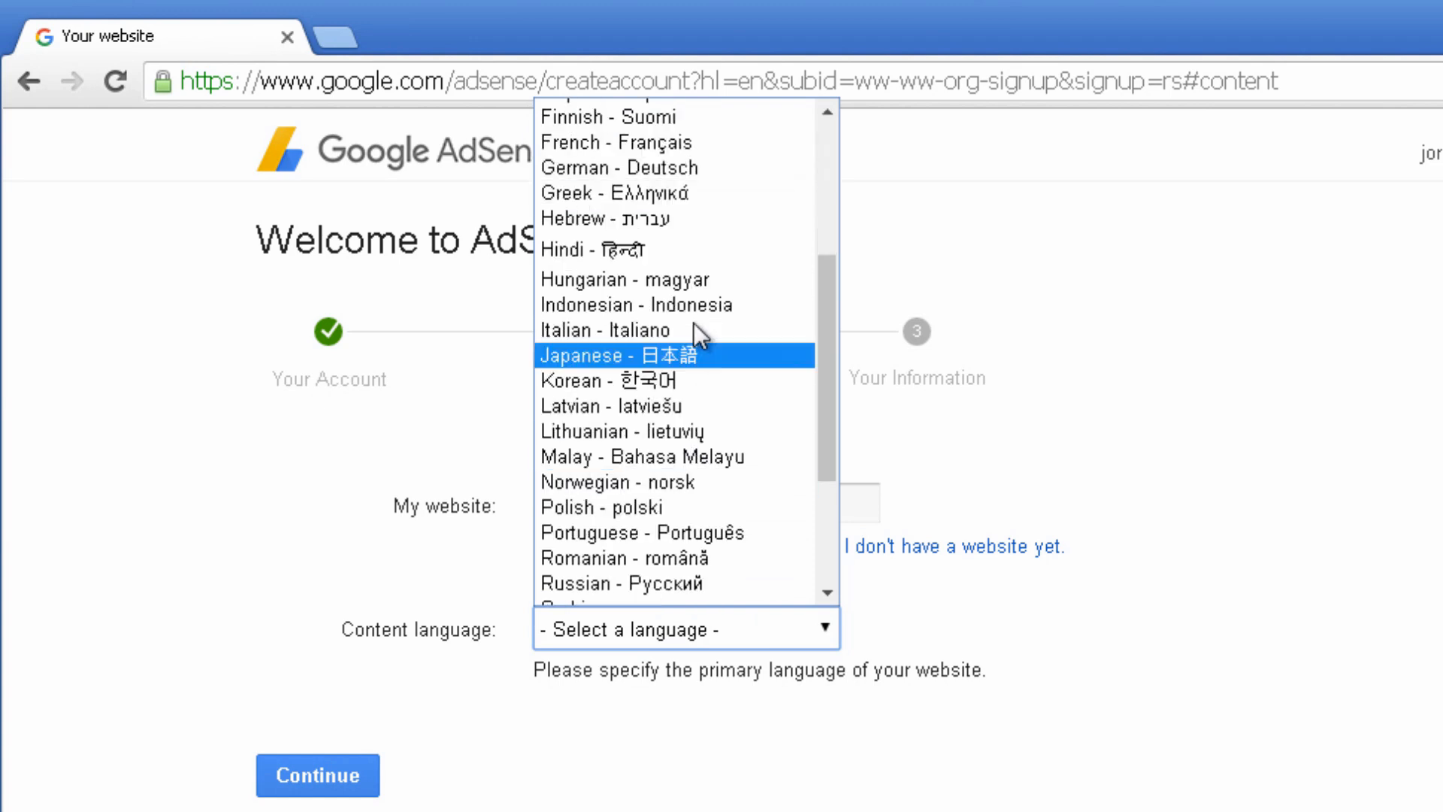
scroll(651, 224, up, 4)
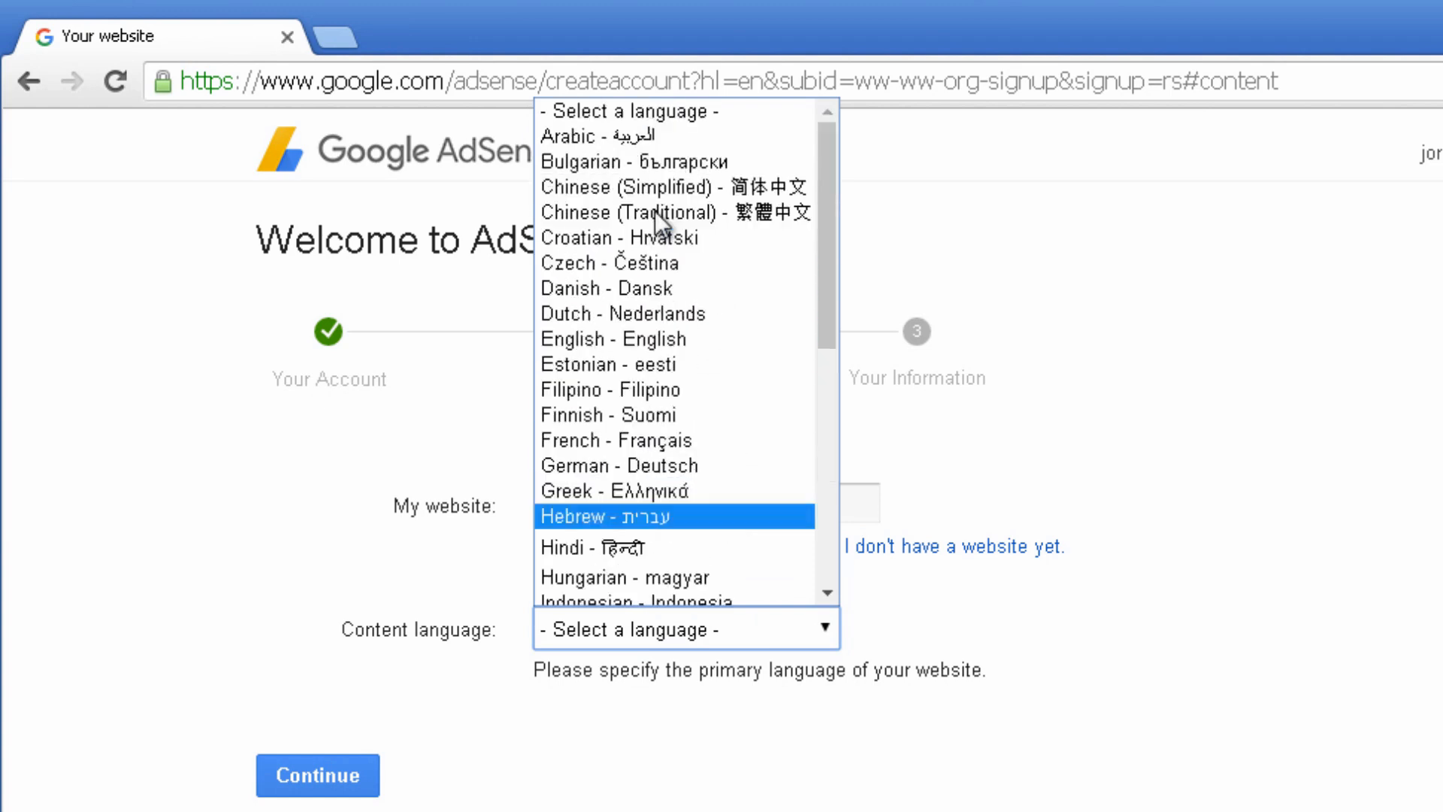
click(647, 340)
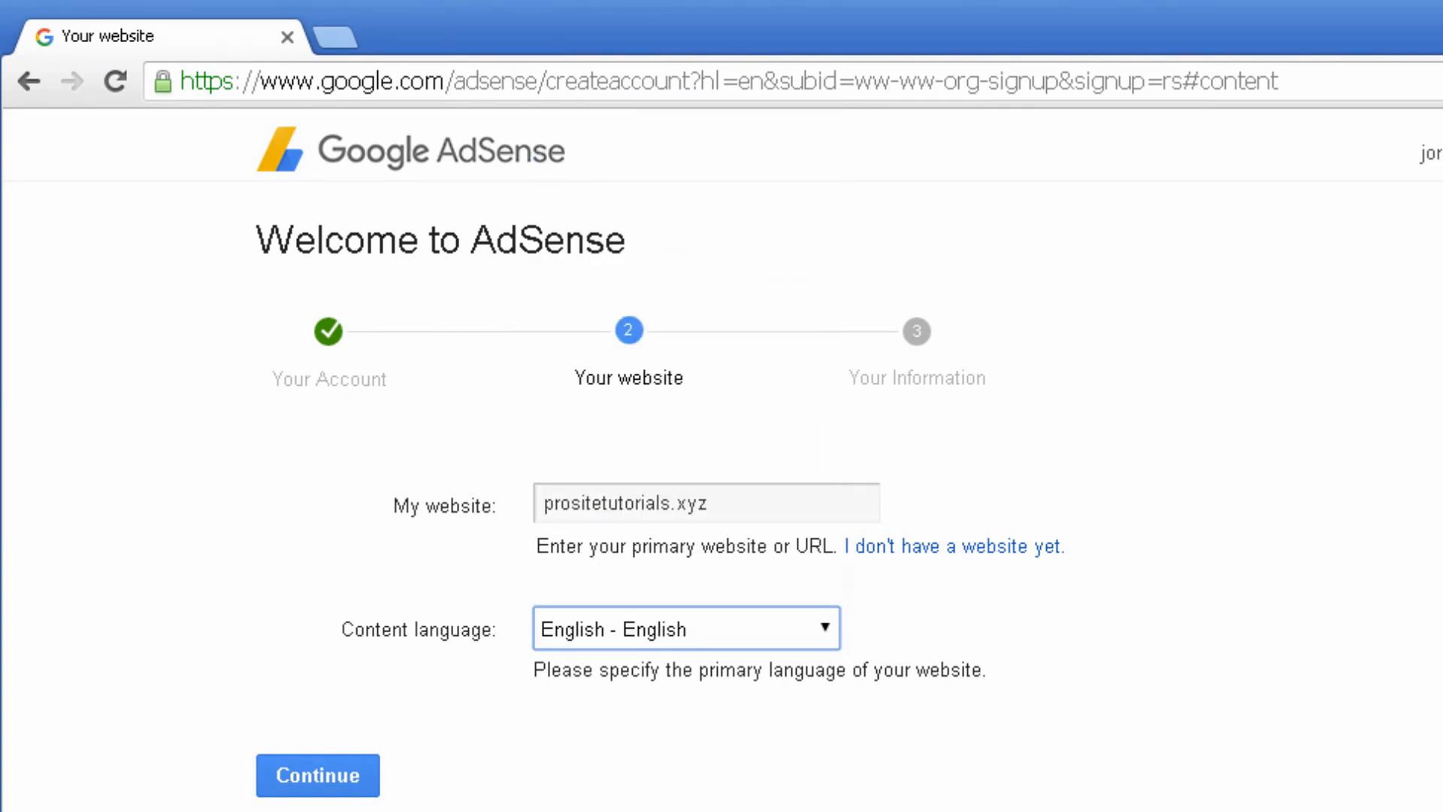
click(347, 786)
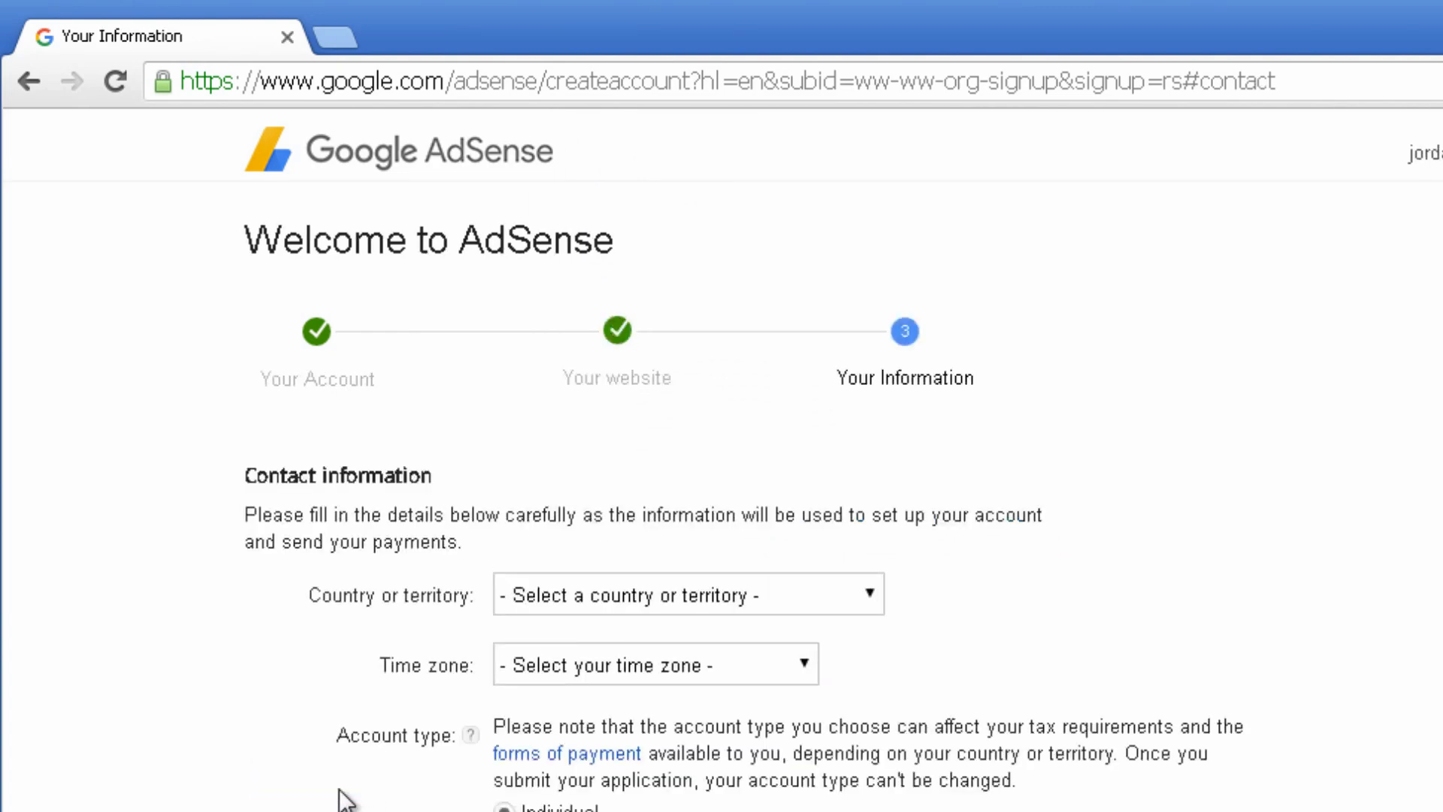
Set the country or territory to Portugal and the time zone to (UTC+00:00) Madeira.
scroll(346, 789, down, 2)
scroll(735, 647, down, 4)
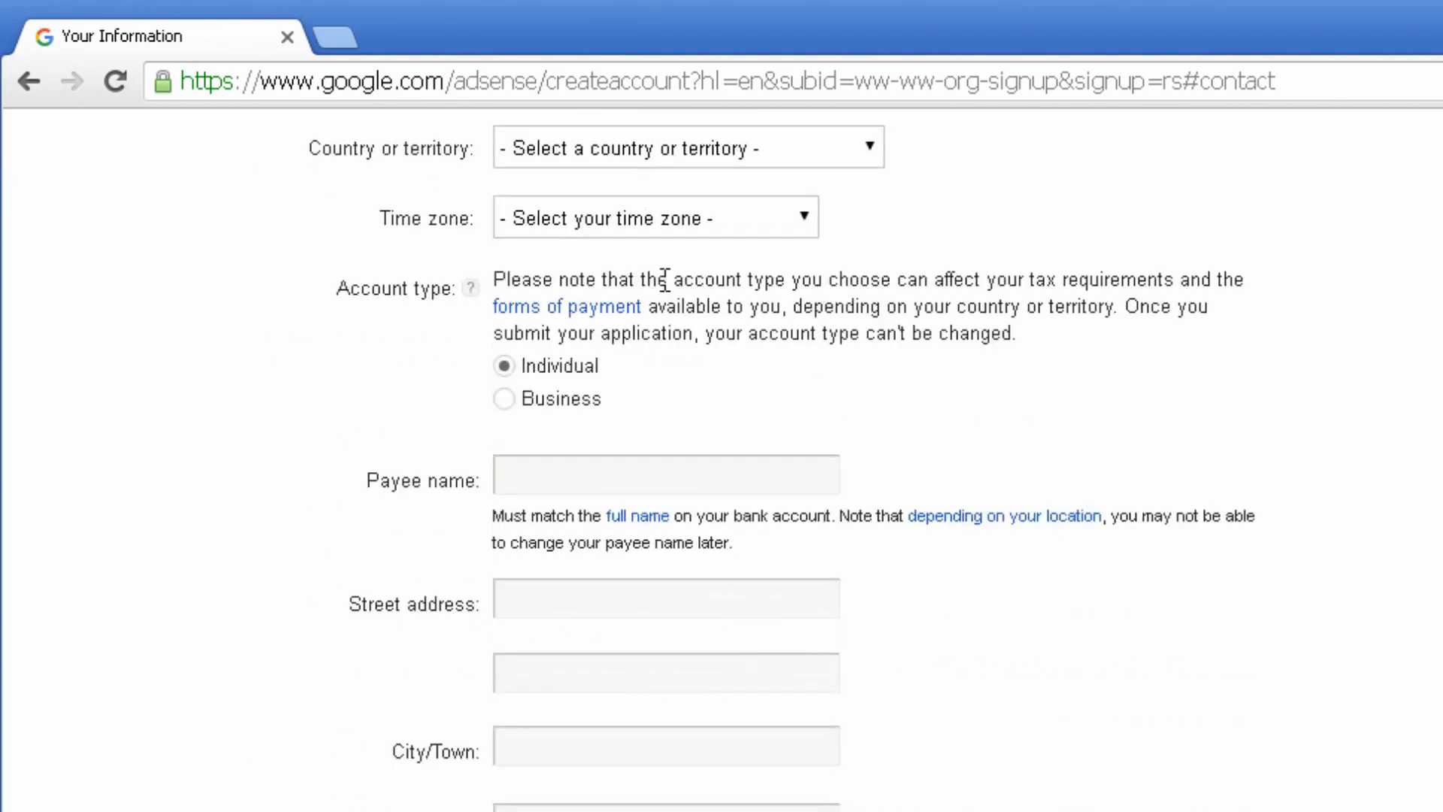
scroll(665, 280, up, 2)
click(631, 301)
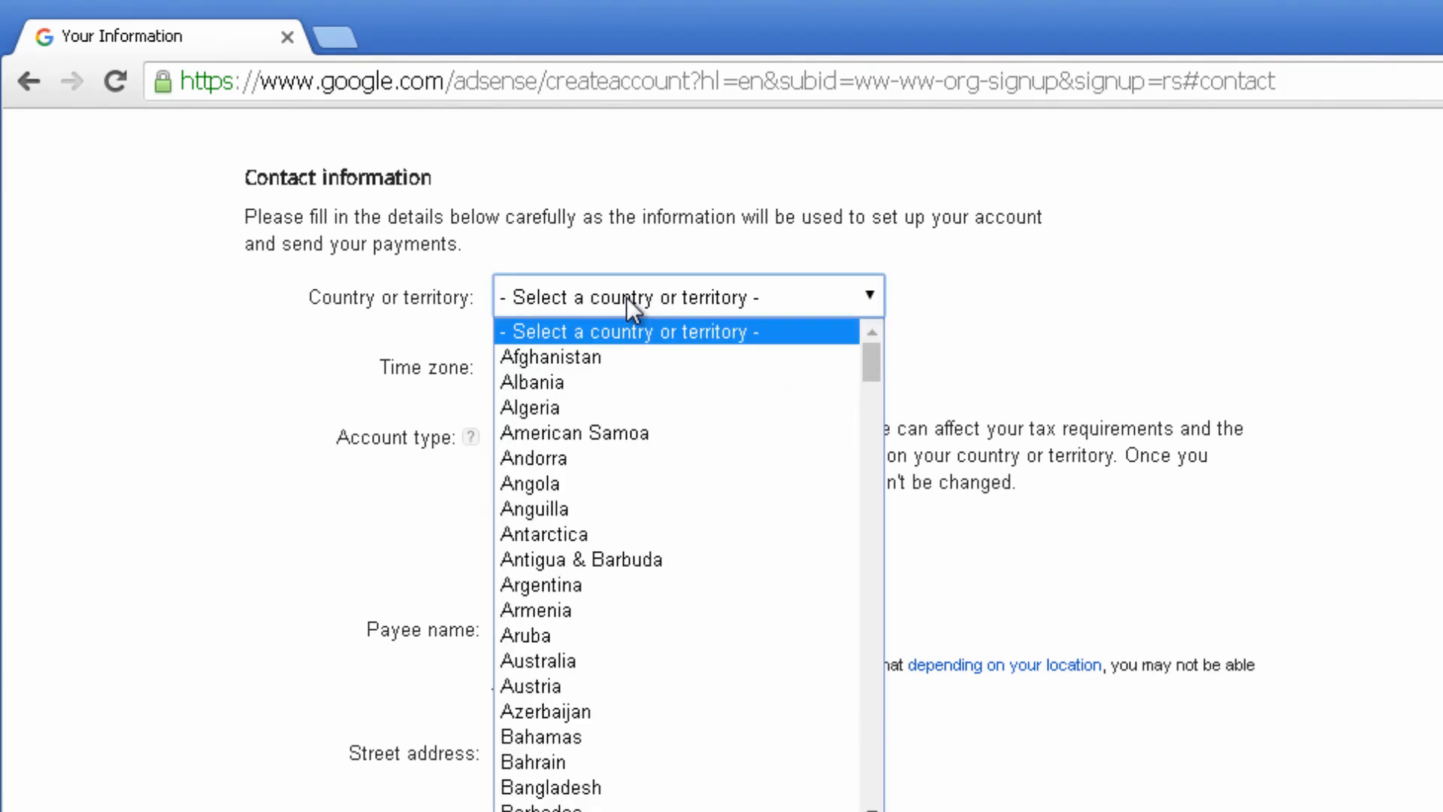
scroll(669, 514, down, 10)
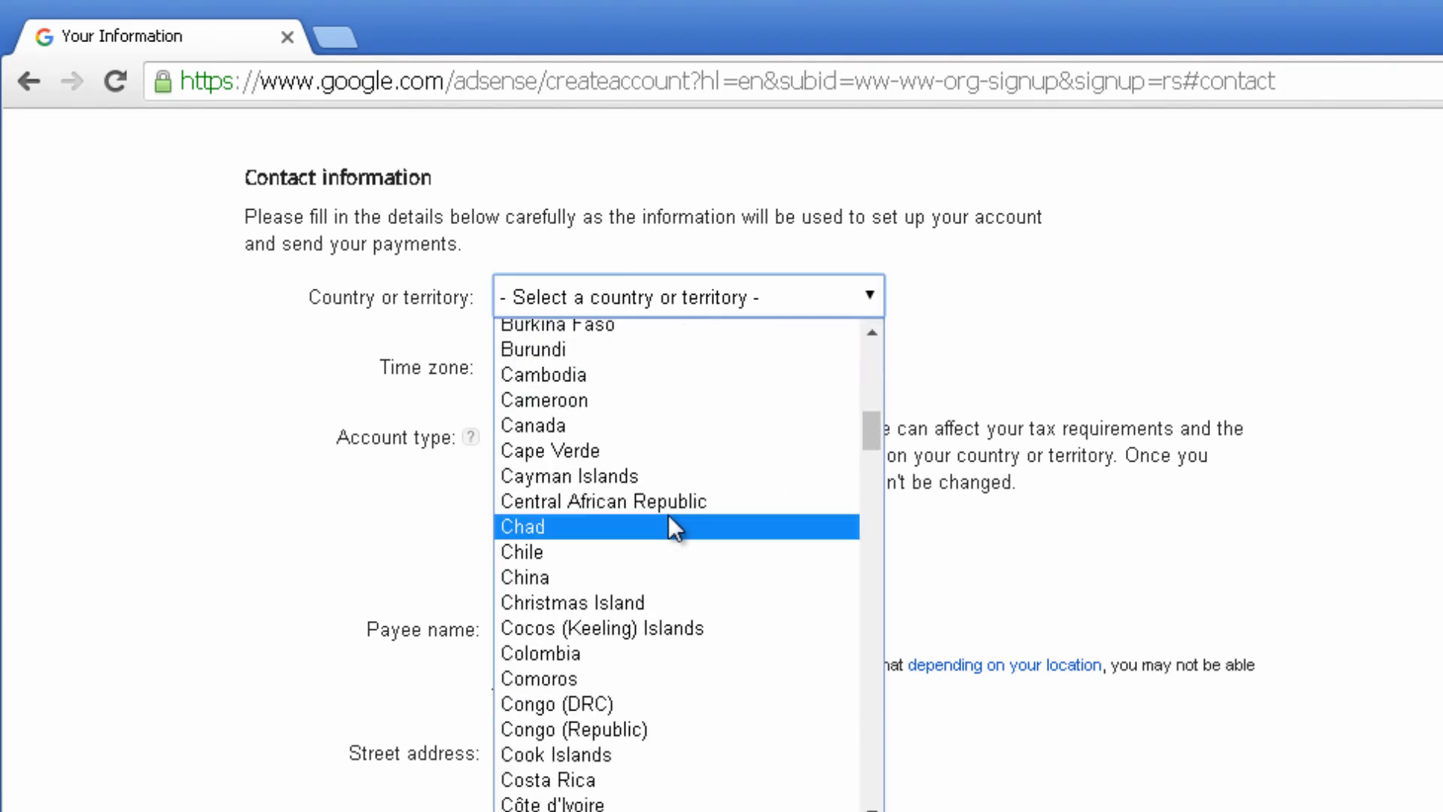
scroll(671, 519, down, 10)
scroll(695, 514, down, 7)
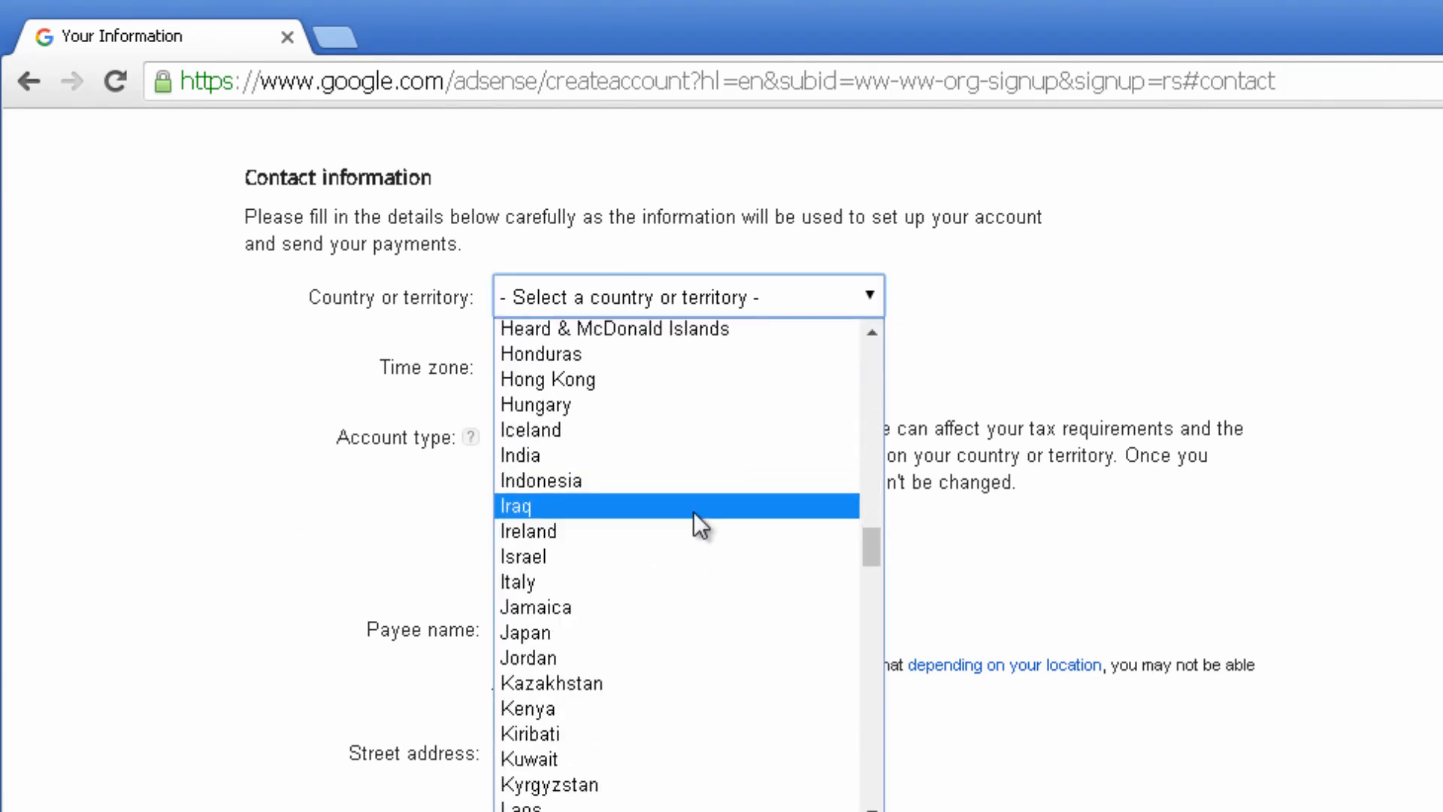
scroll(693, 511, down, 20)
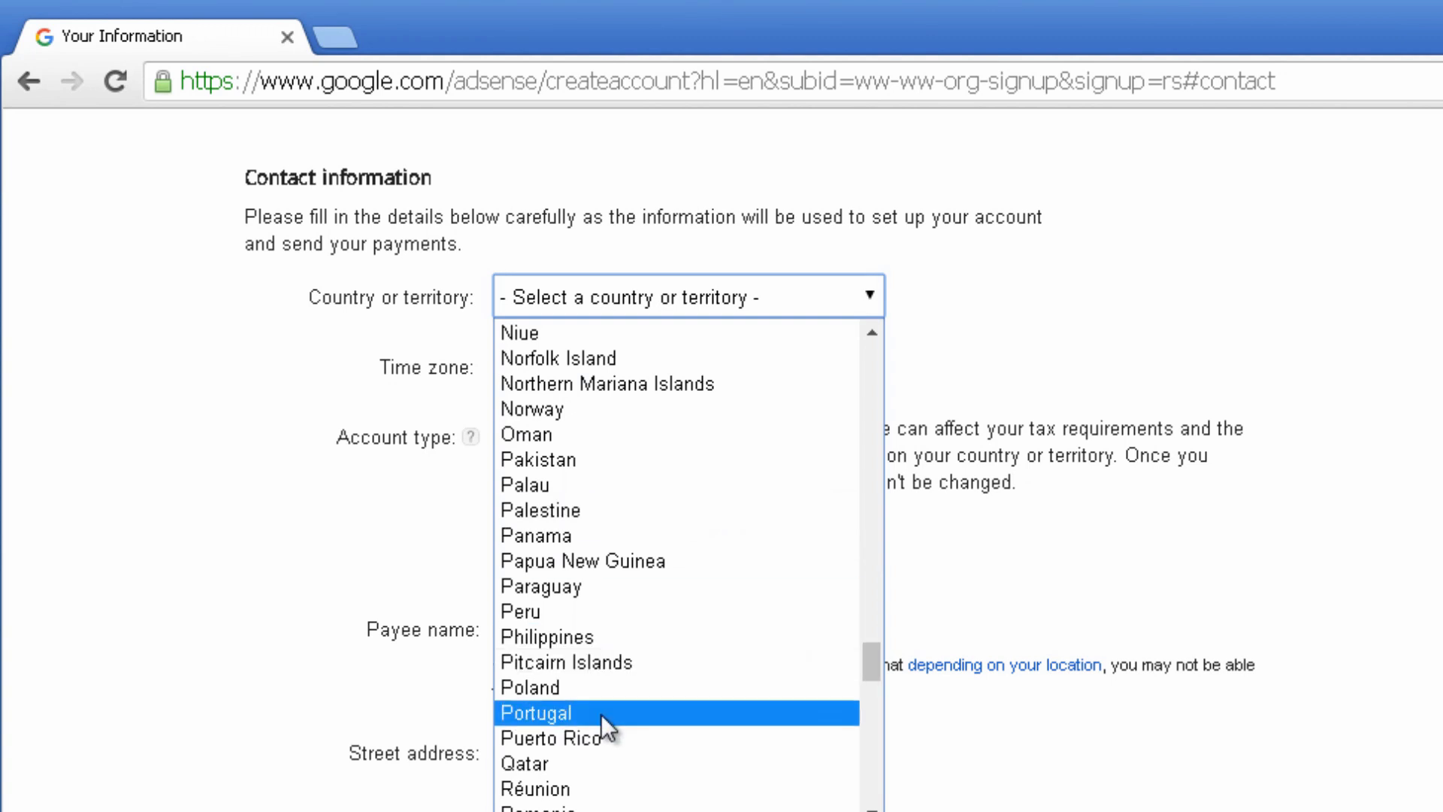
click(601, 714)
click(555, 377)
click(554, 377)
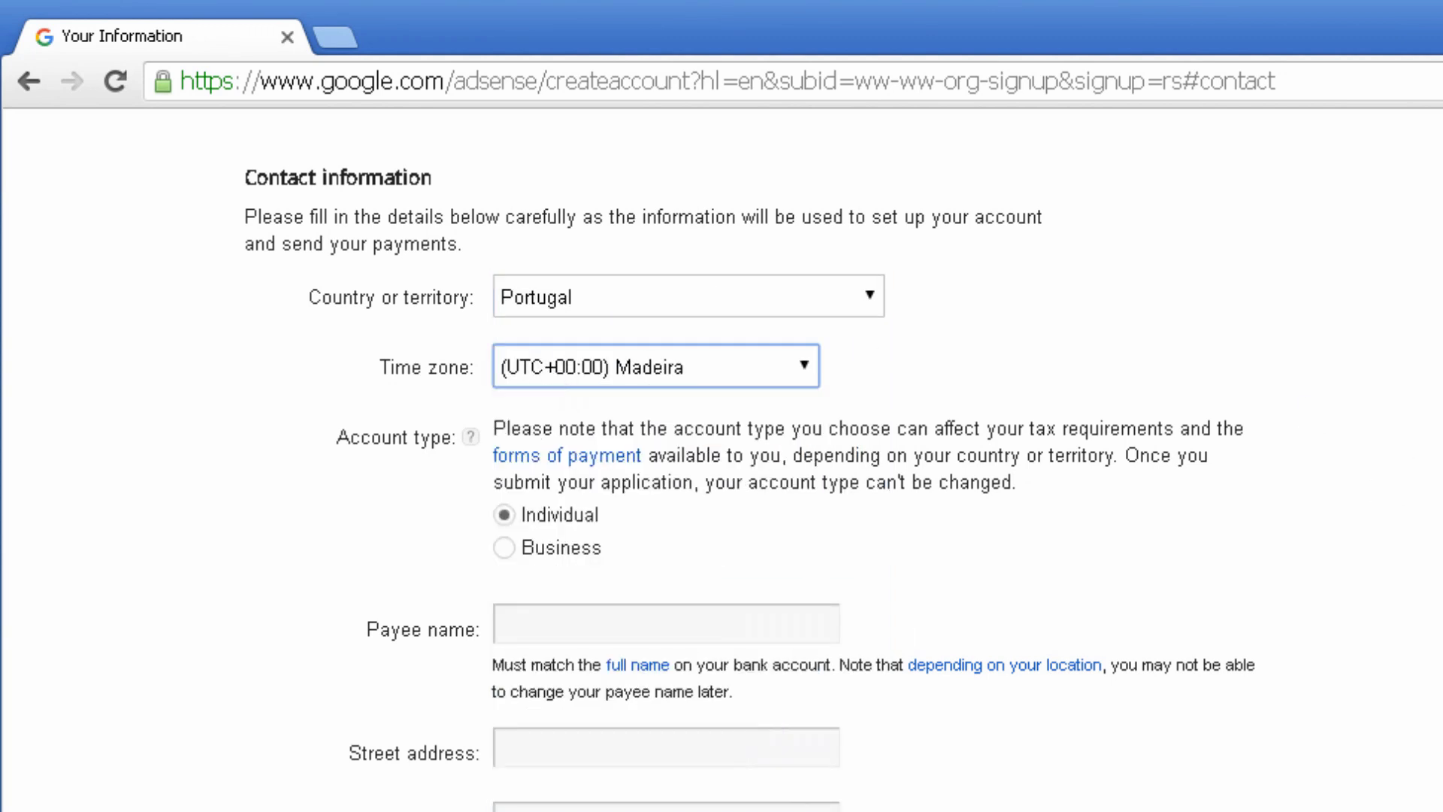
Switch the account type to Business and back to Individual.
scroll(555, 377, down, 2)
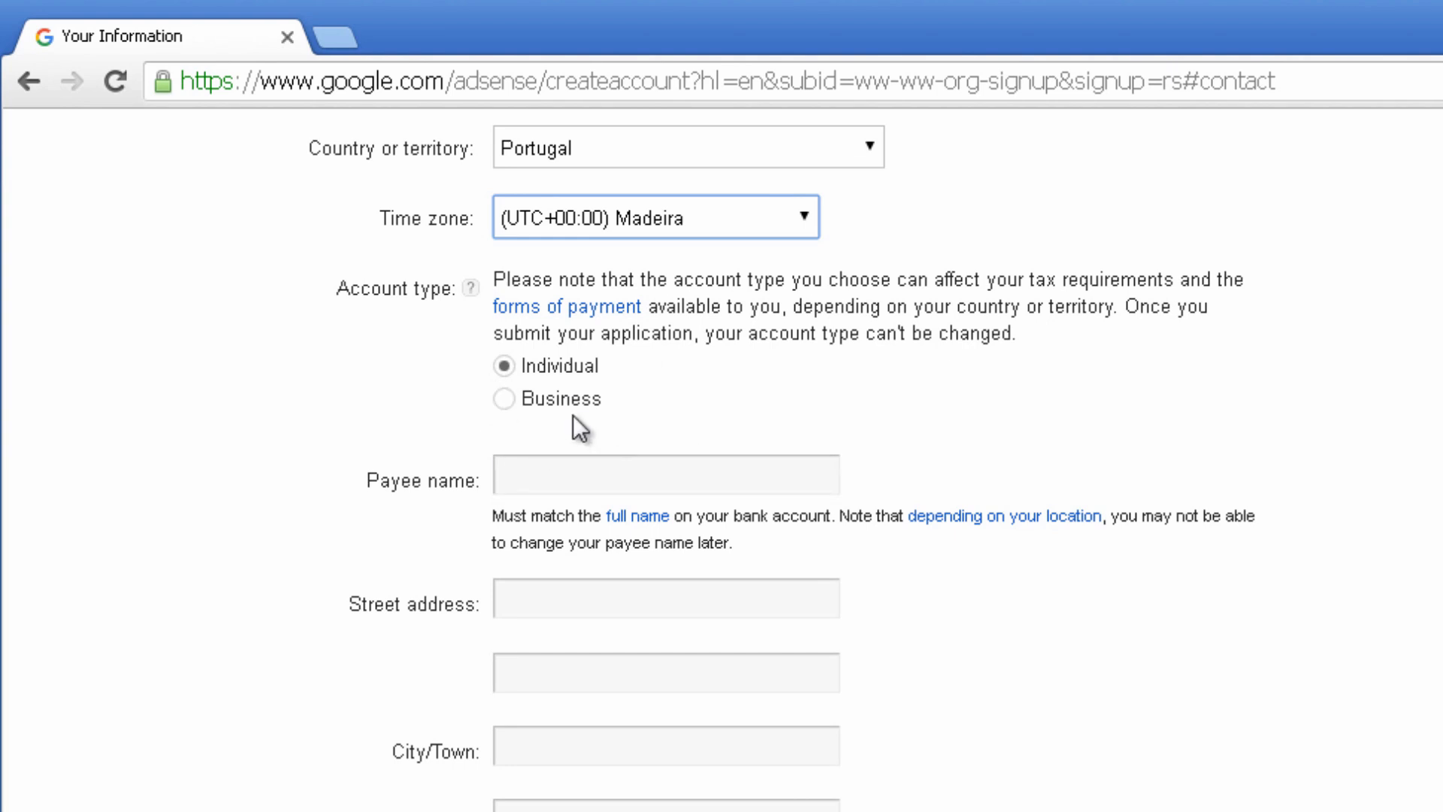
click(561, 395)
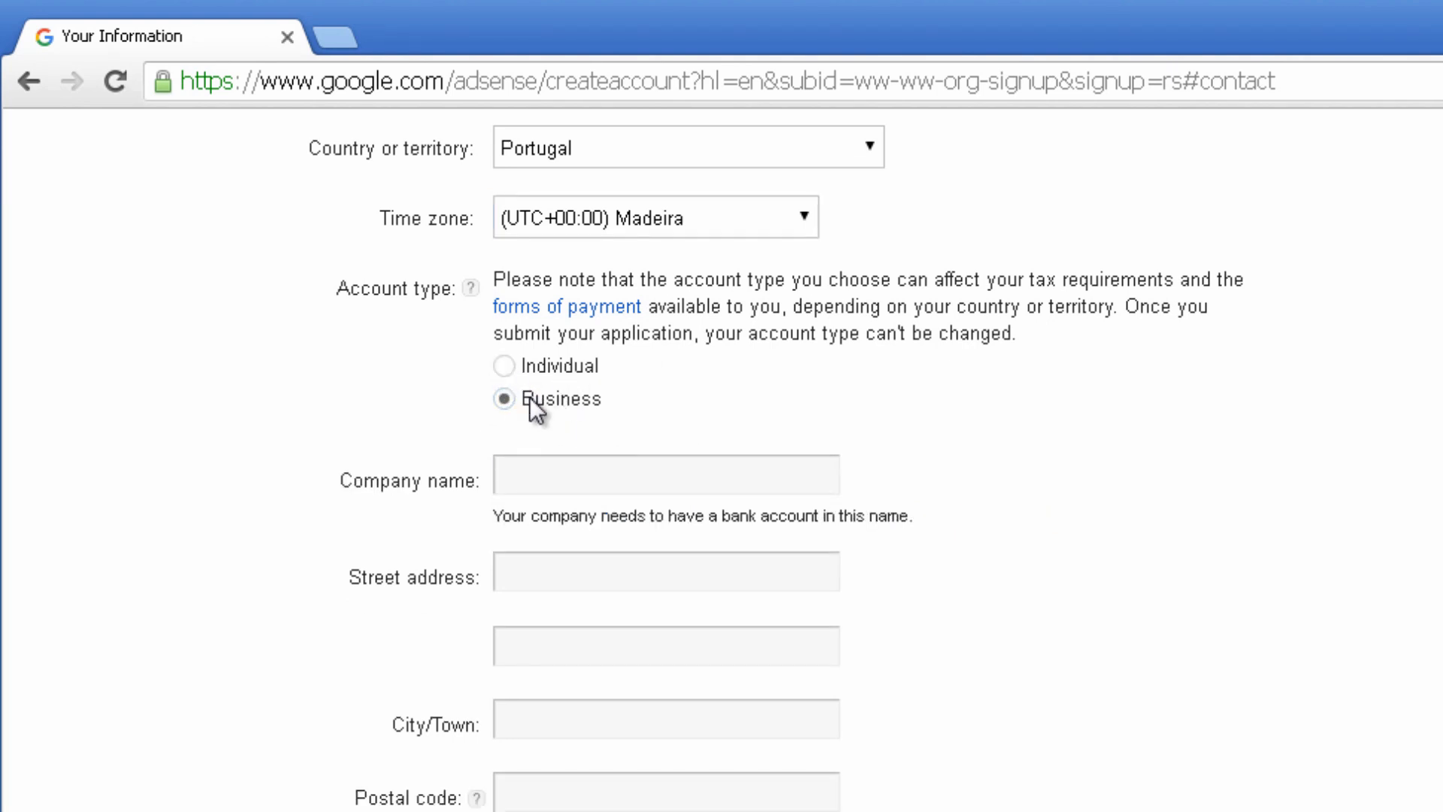
click(583, 365)
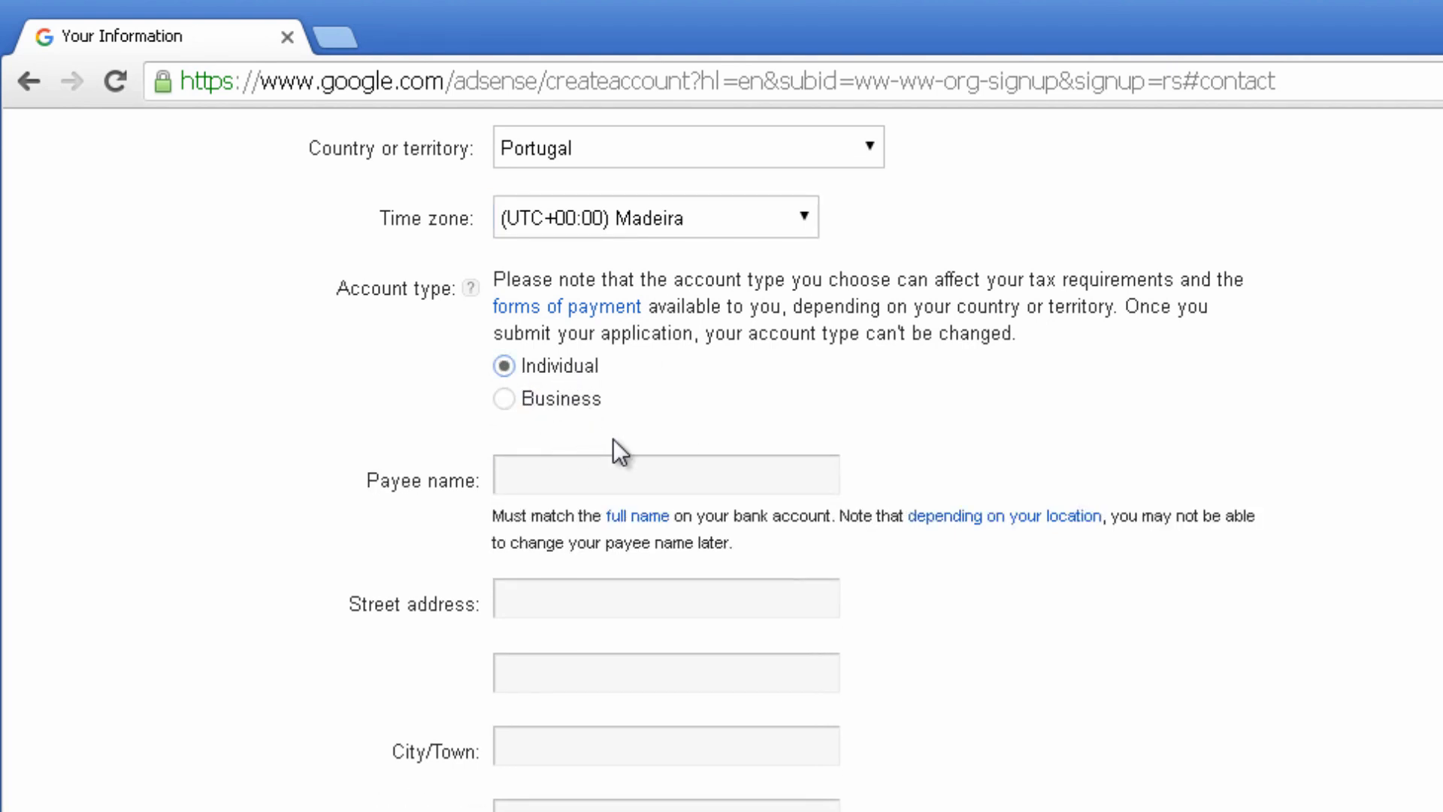
Fill in the payee's name and look over the remaining address, phone and email preference fields.
scroll(638, 348, down, 1)
click(639, 343)
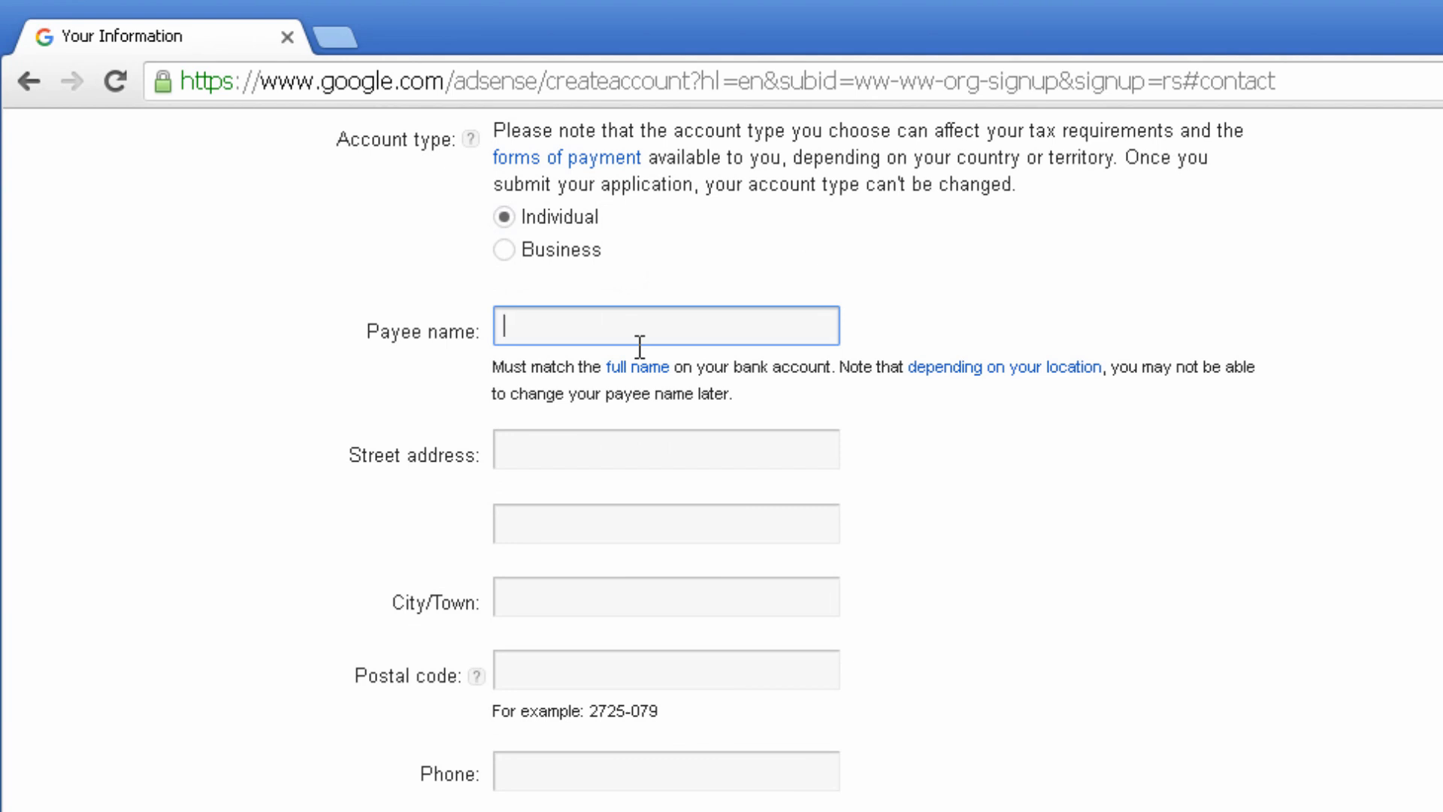
text(Jordan)
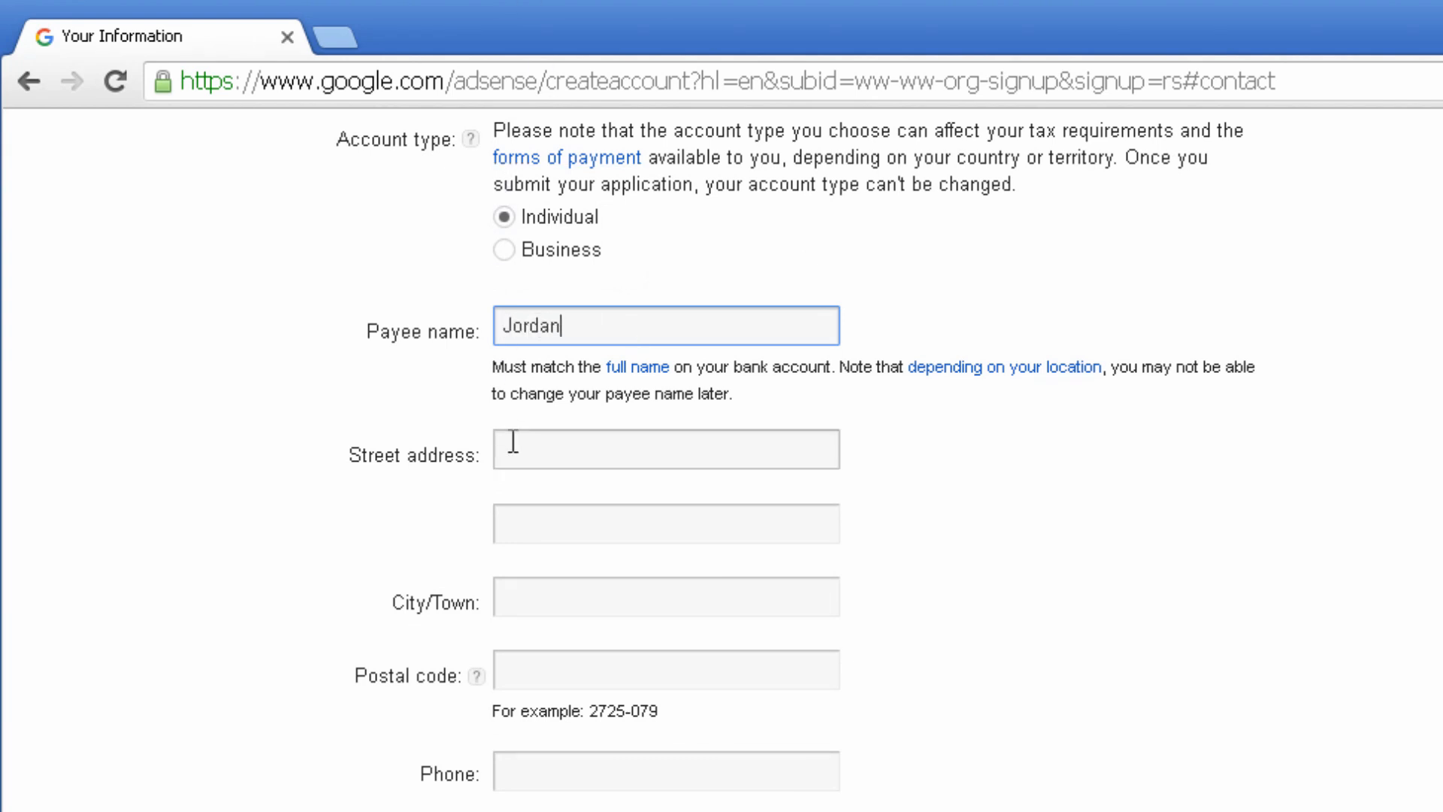
scroll(575, 442, down, 2)
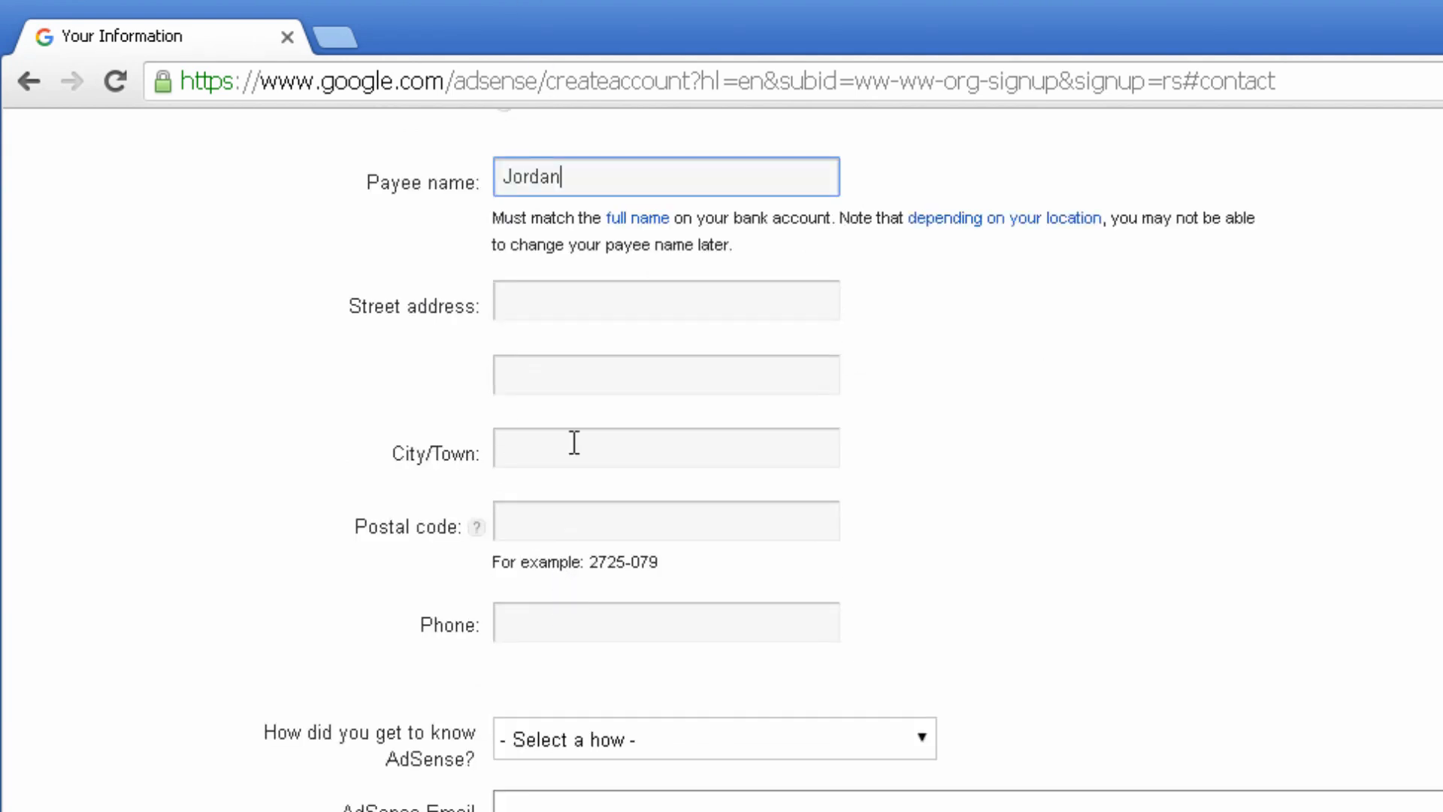
scroll(548, 432, down, 1)
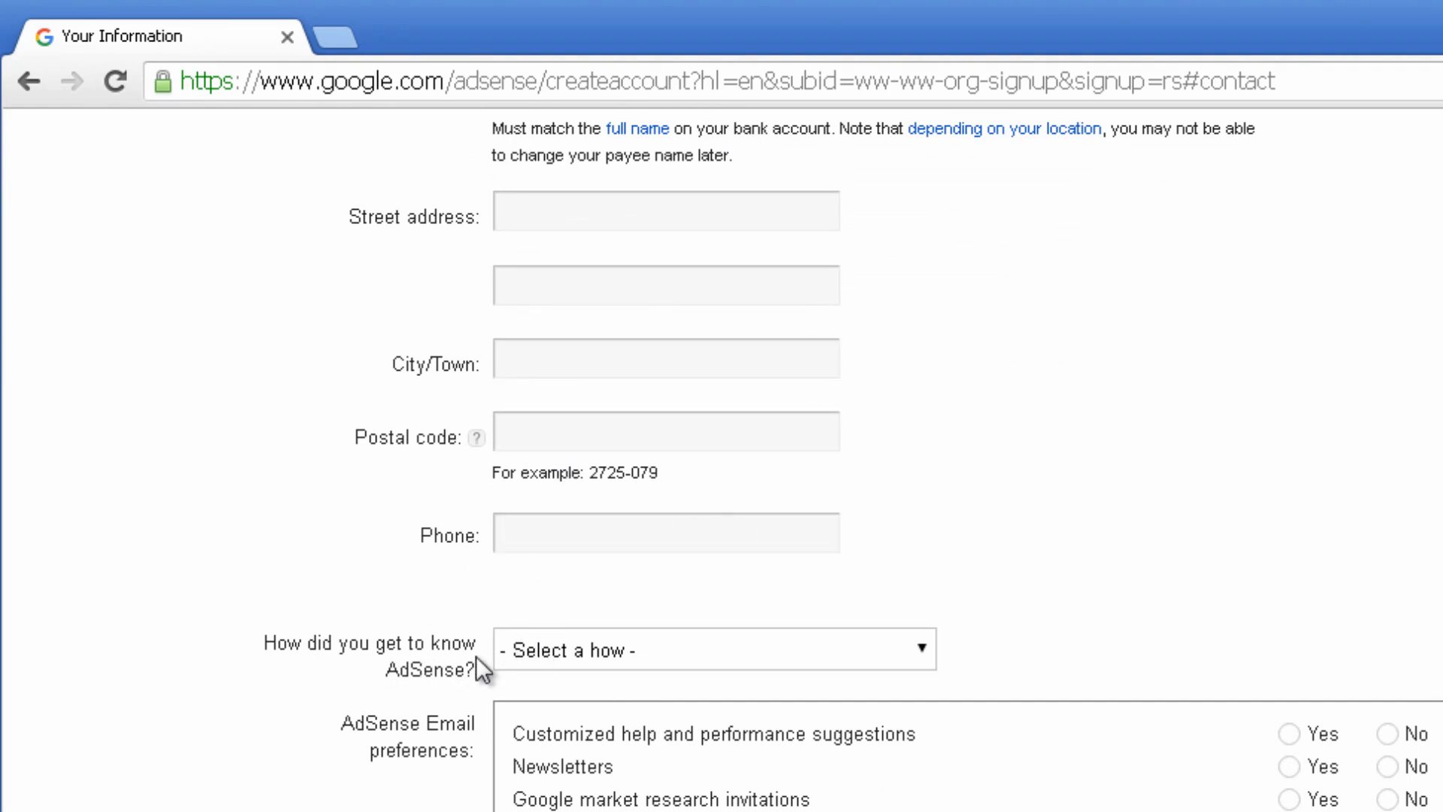
Look over the AdSense referral sources and set email preferences: Yes for customized help and market research, No for newsletters and special offers.
click(630, 656)
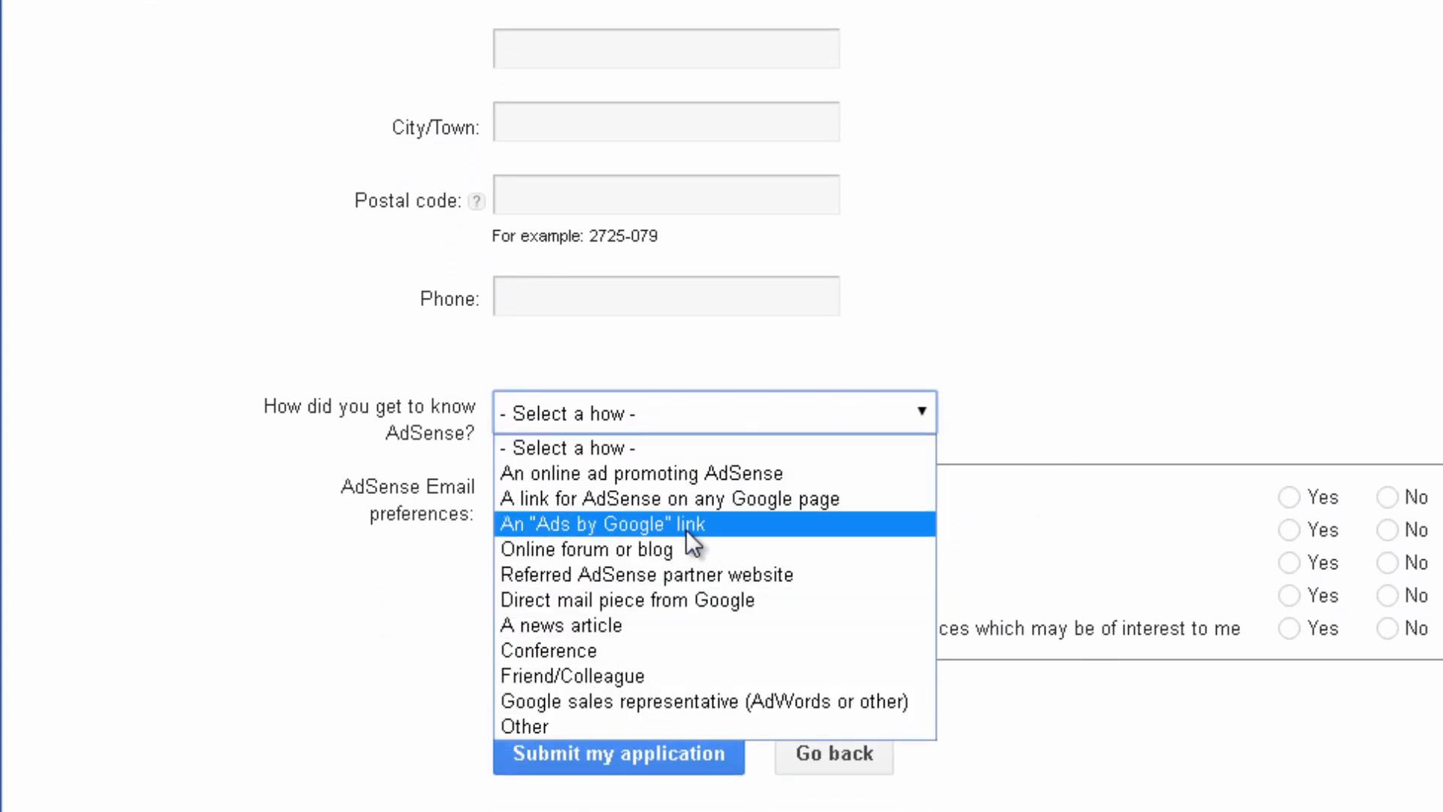
click(1030, 323)
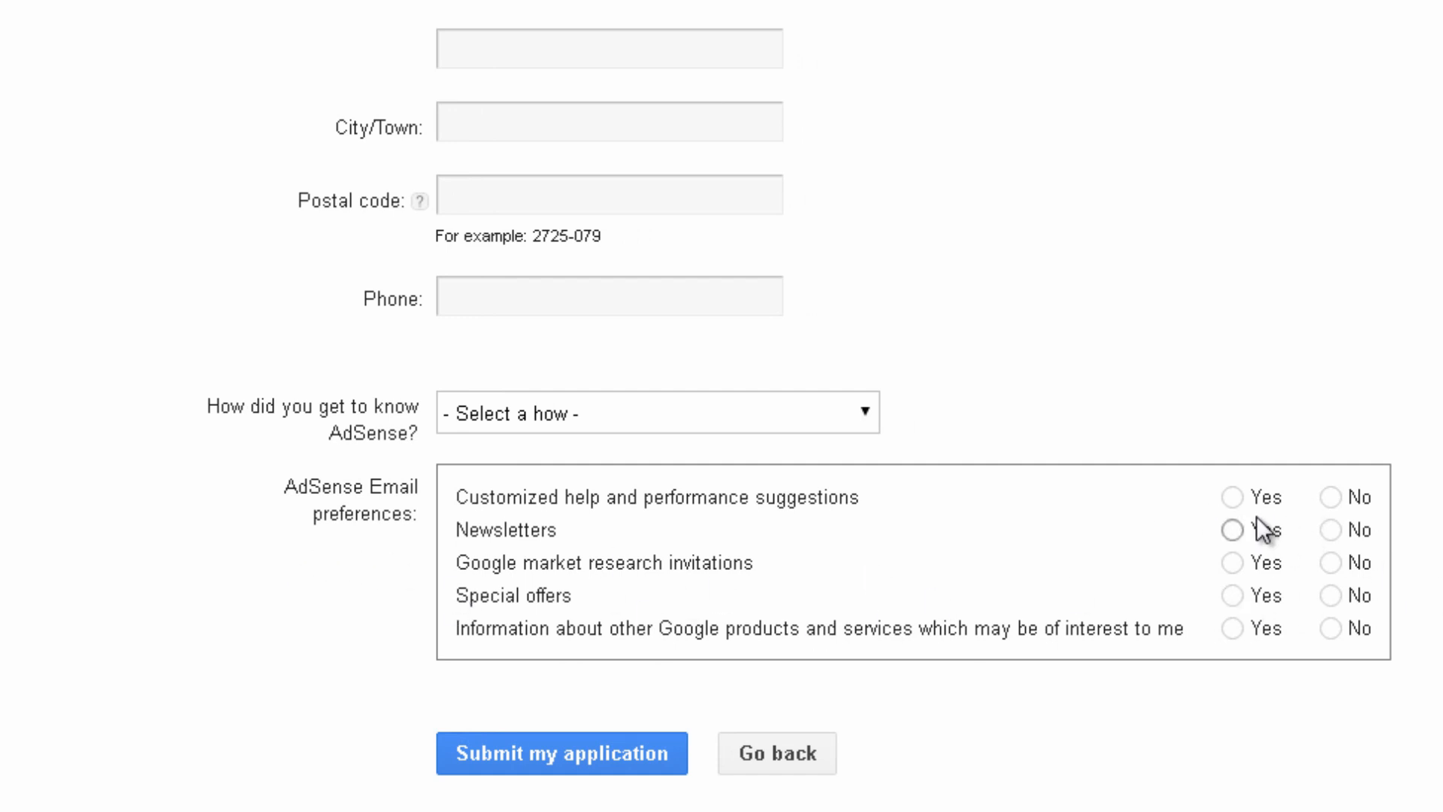
click(1236, 501)
click(1353, 535)
click(1256, 563)
click(1332, 597)
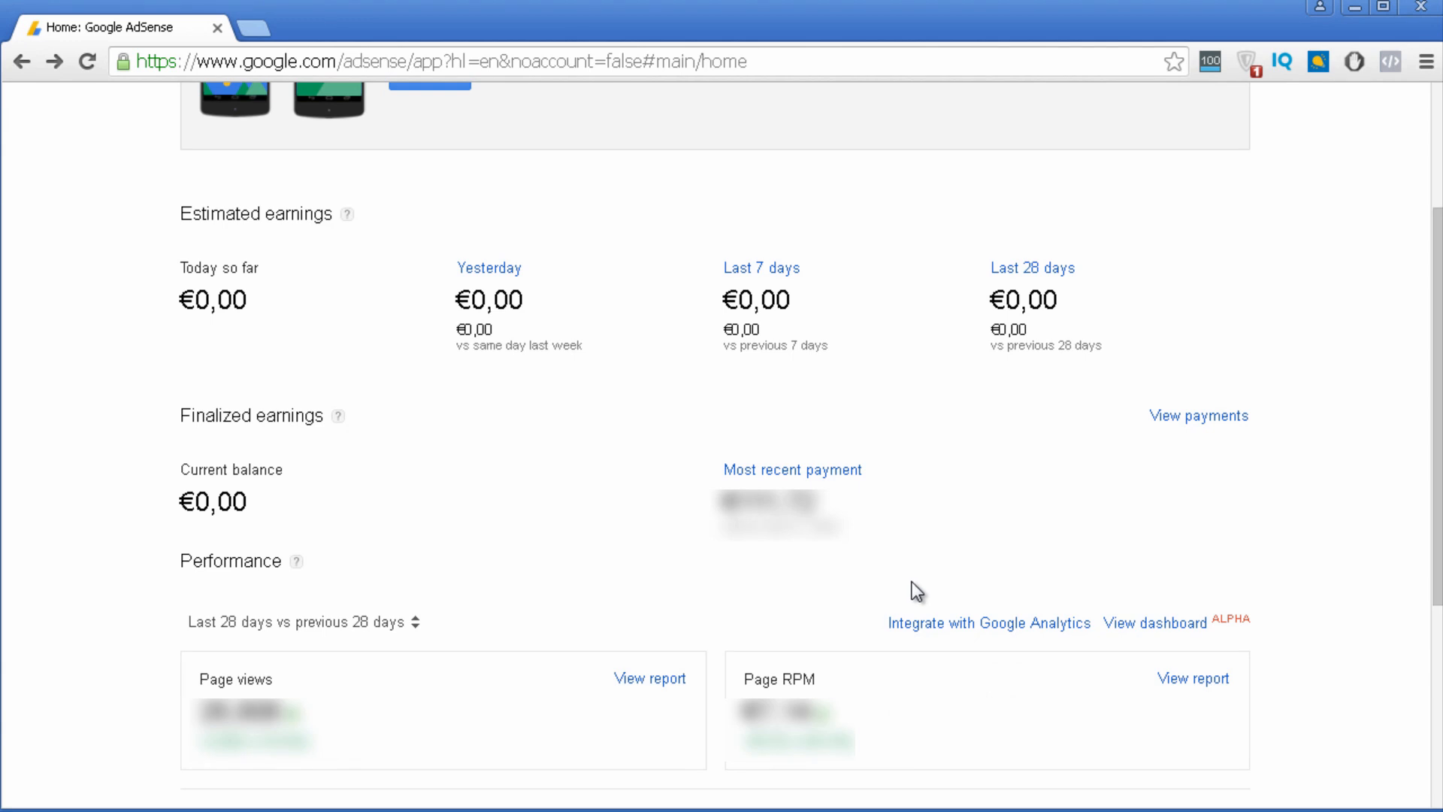
Open My ads from the AdSense home page and look through the list of existing ad units.
scroll(917, 591, up, 3)
scroll(917, 592, up, 3)
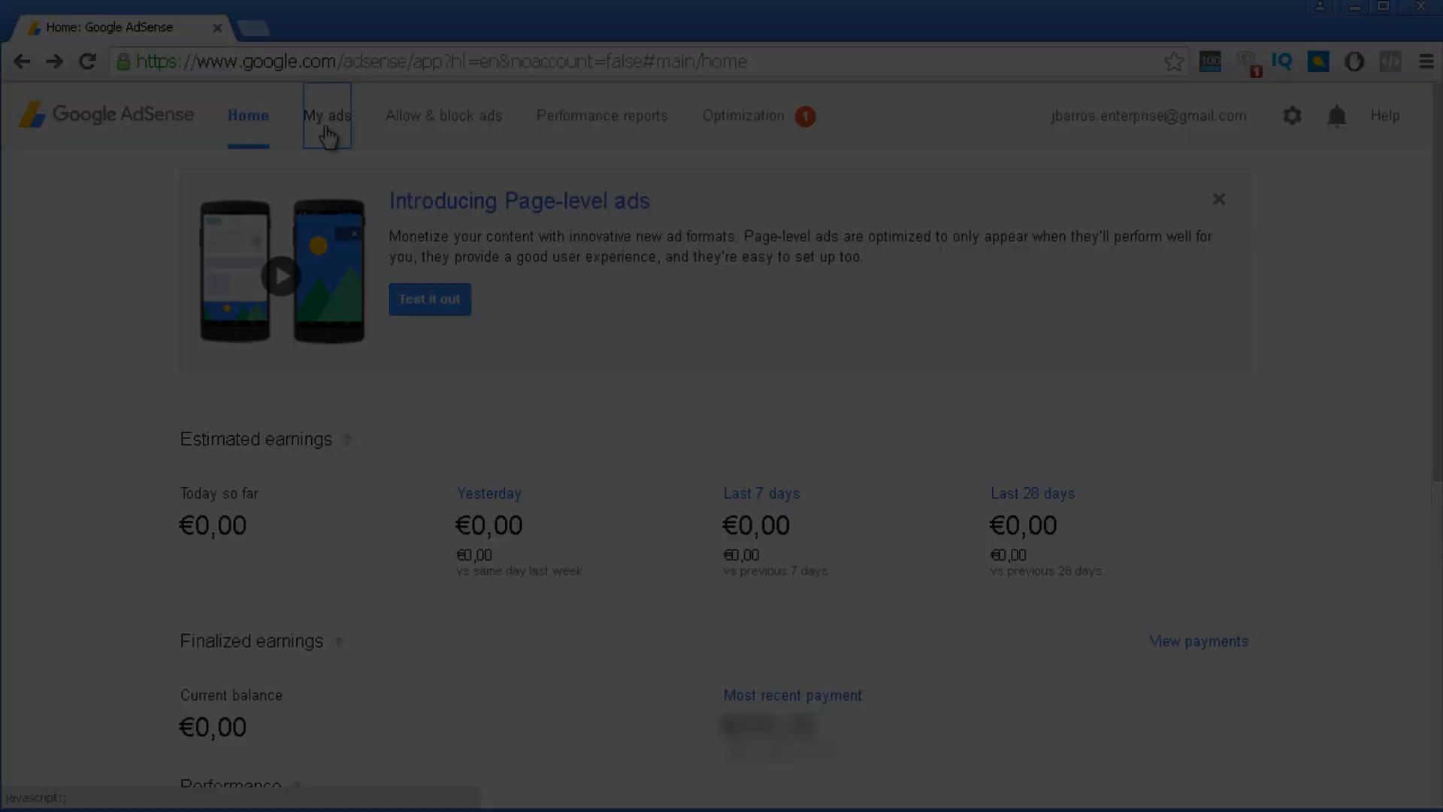
click(329, 138)
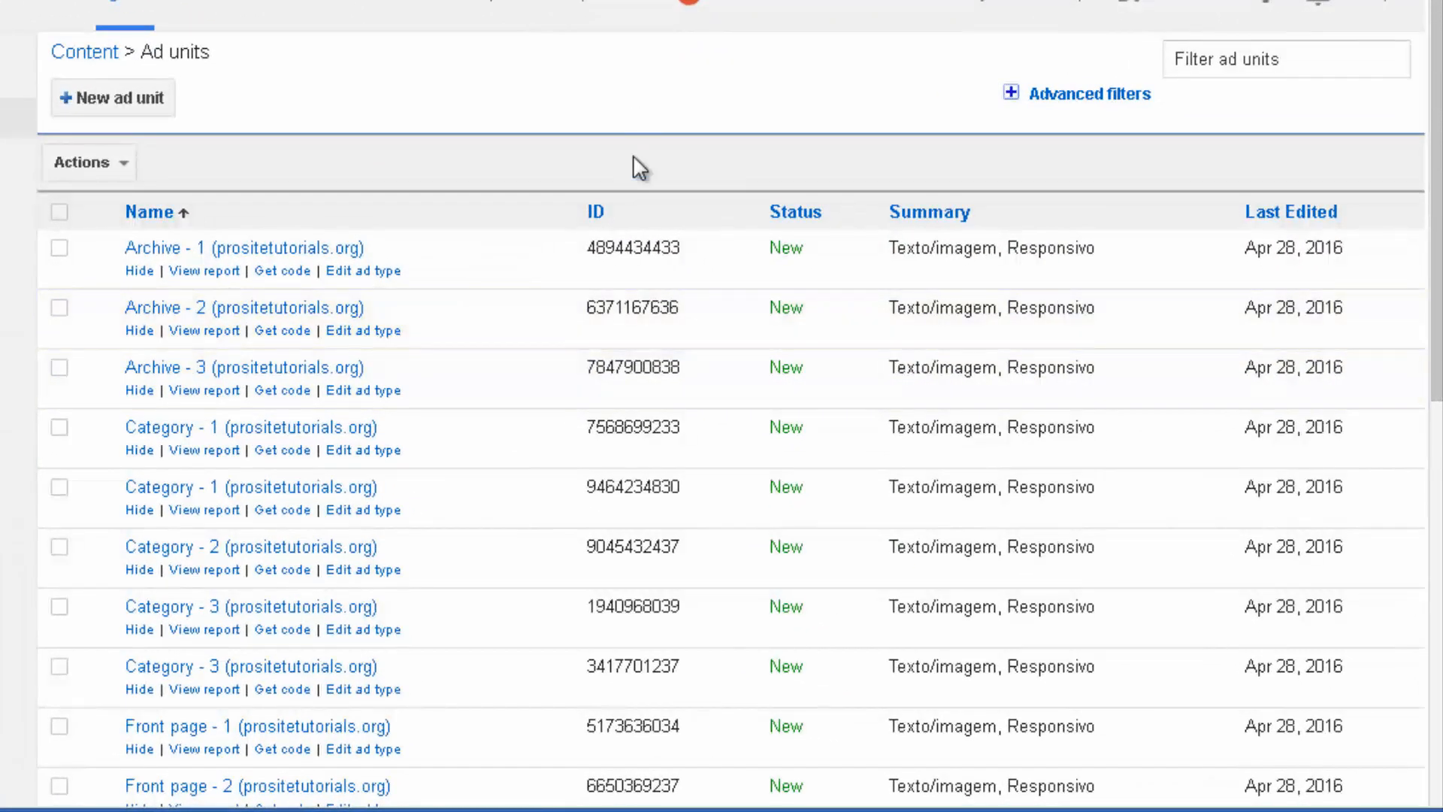
scroll(364, 419, down, 7)
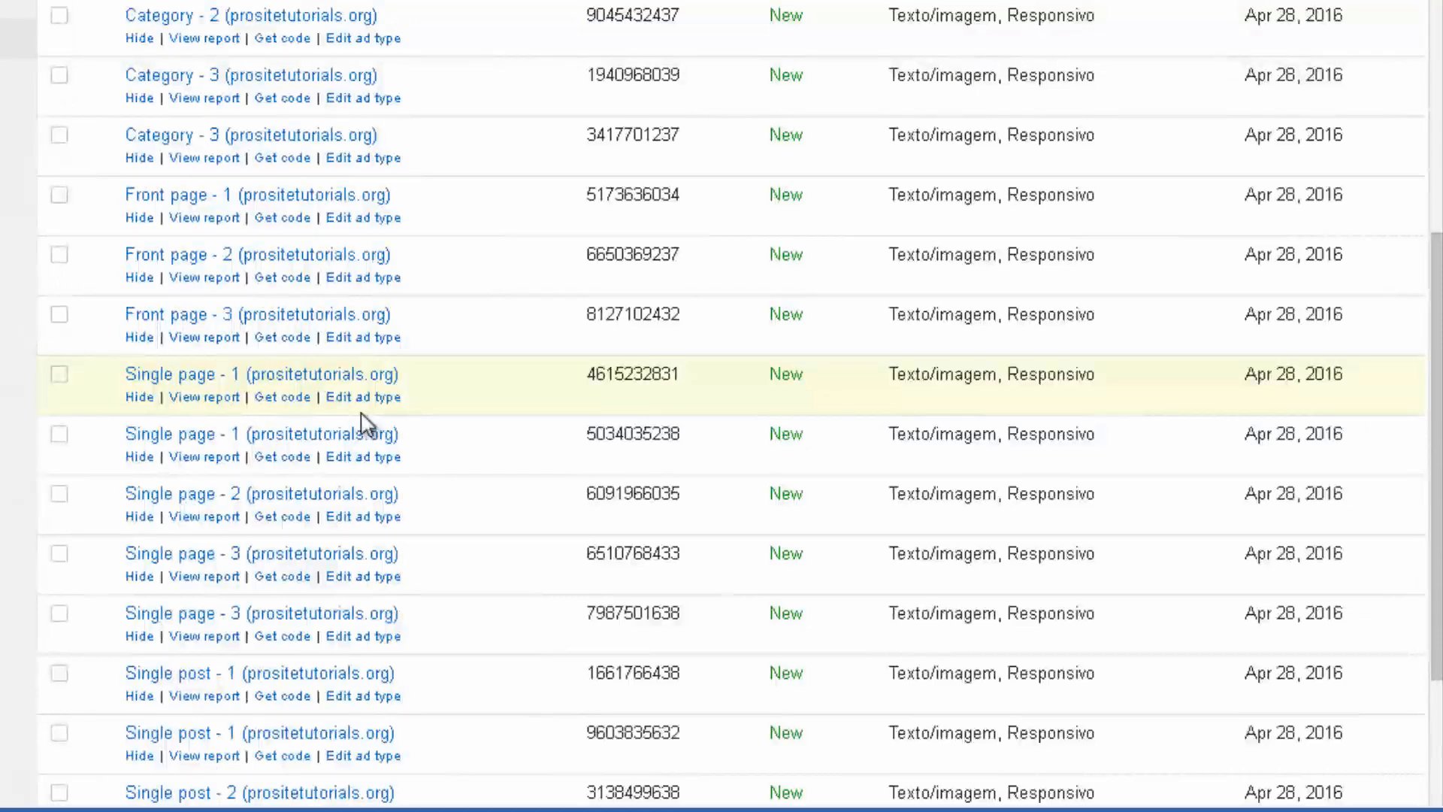
scroll(413, 300, up, 7)
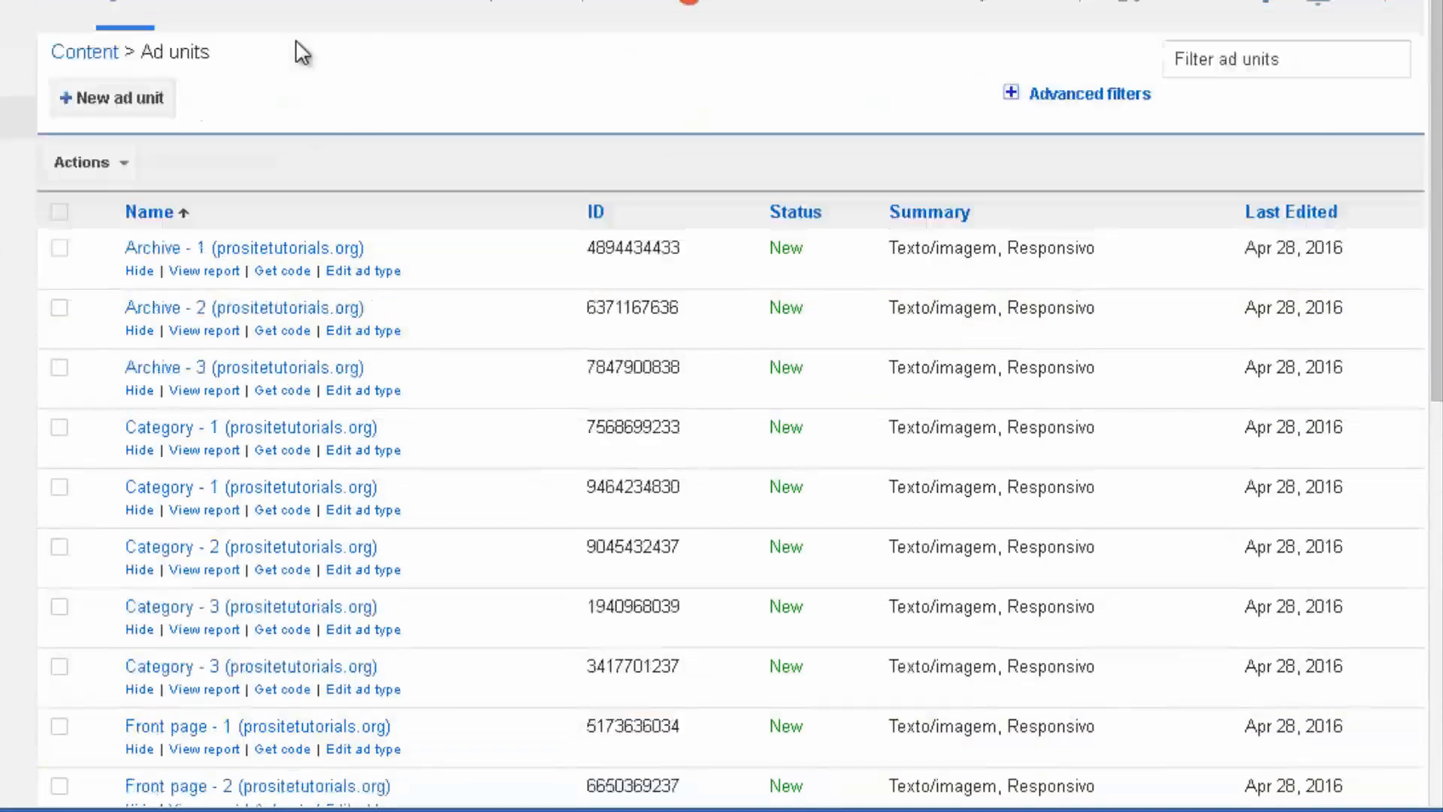
Start a new ad unit and name it "prositetutorials test ad".
click(98, 118)
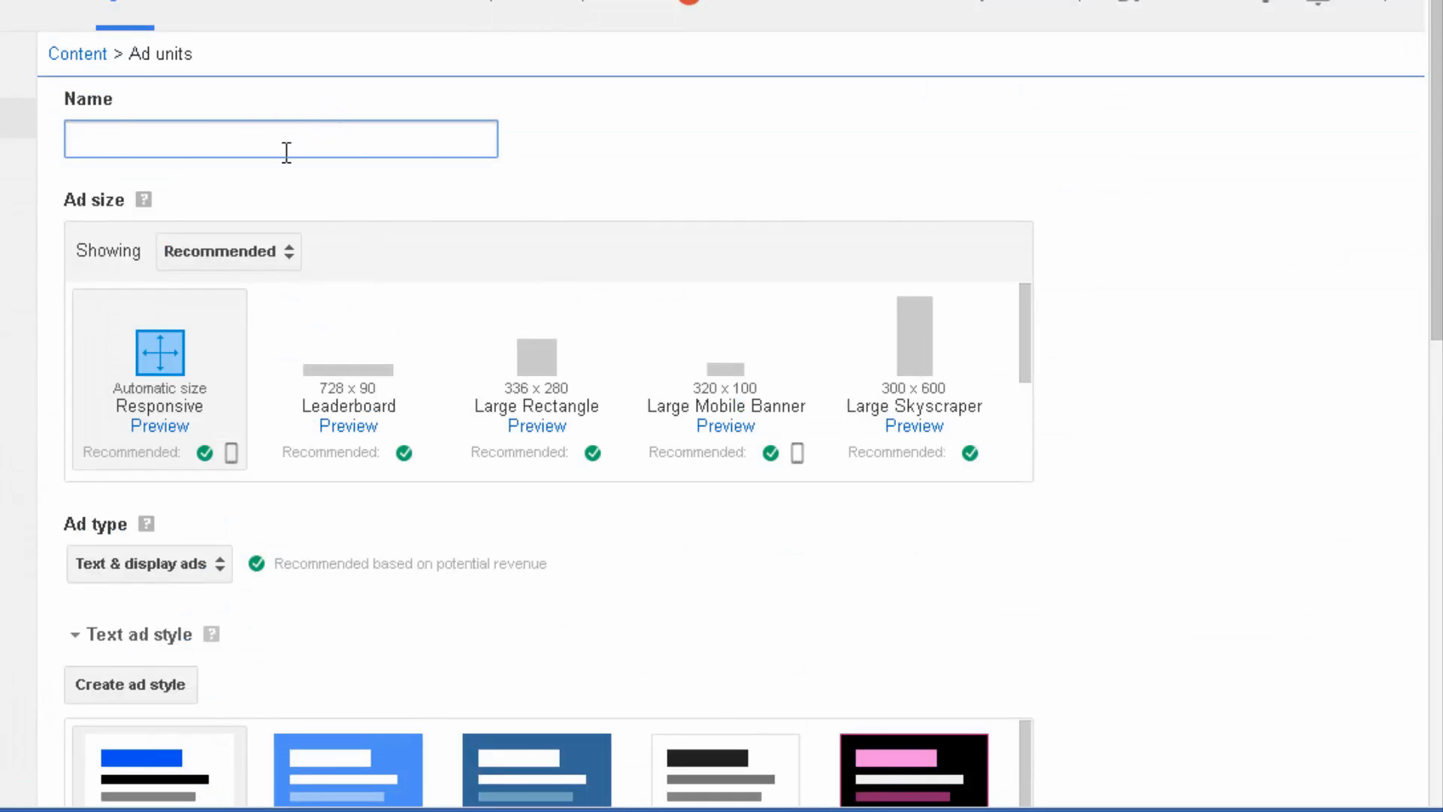
text(prositetuts)
key(BackSpace)
key(BackSpace)
text(torials )
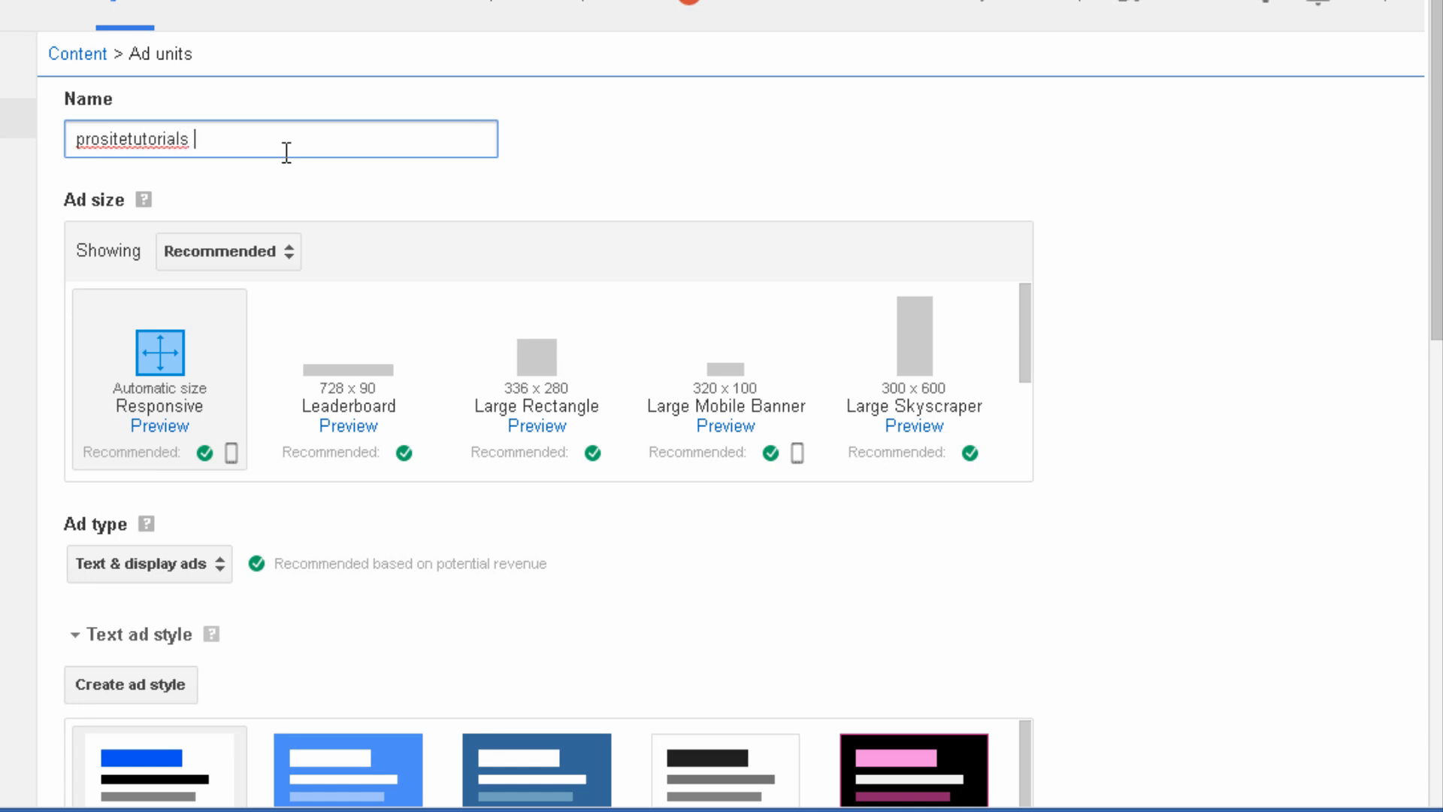
text(test ad)
Preview the 728 x 90 Leaderboard and 336 x 280 Large Rectangle ad sizes.
scroll(171, 299, down, 2)
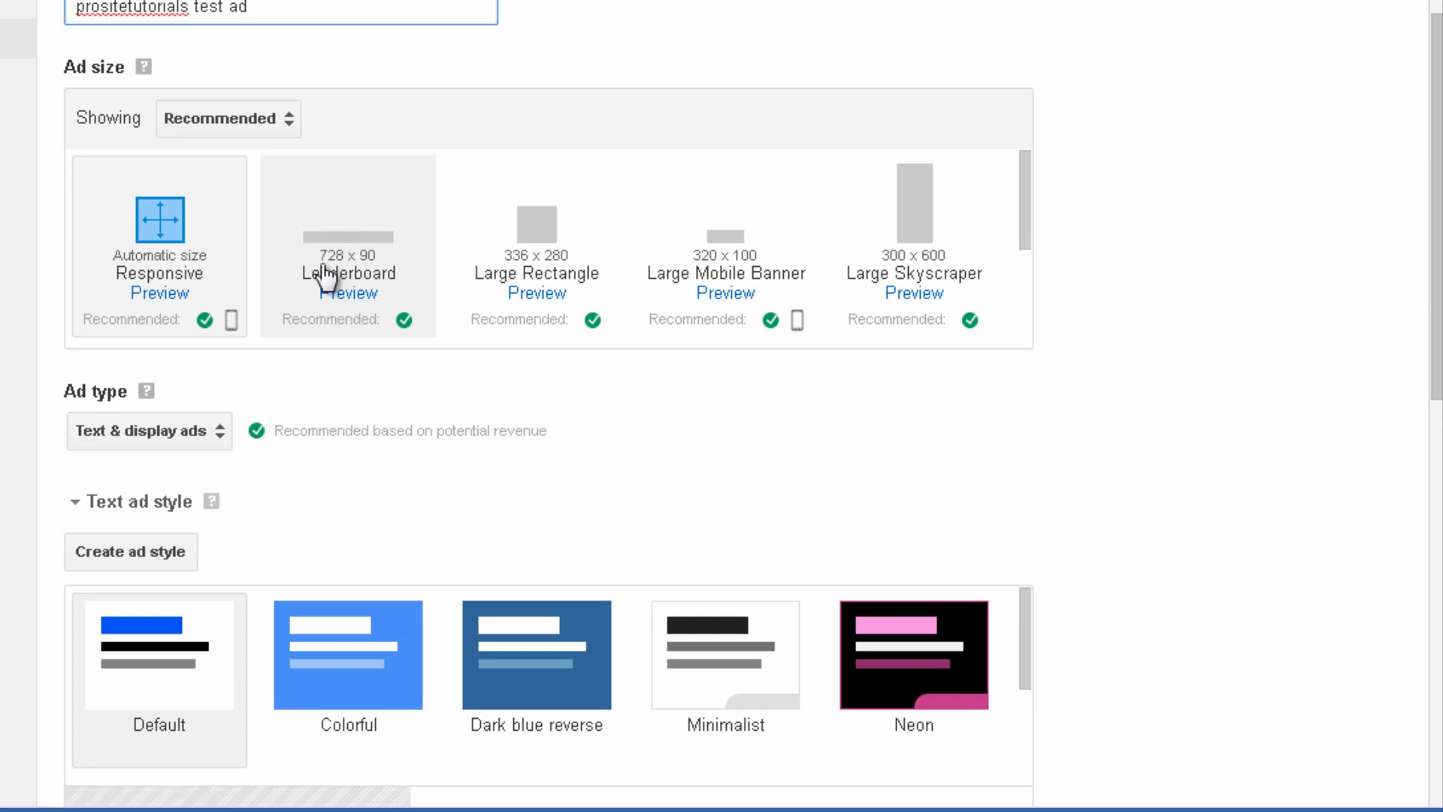
click(340, 307)
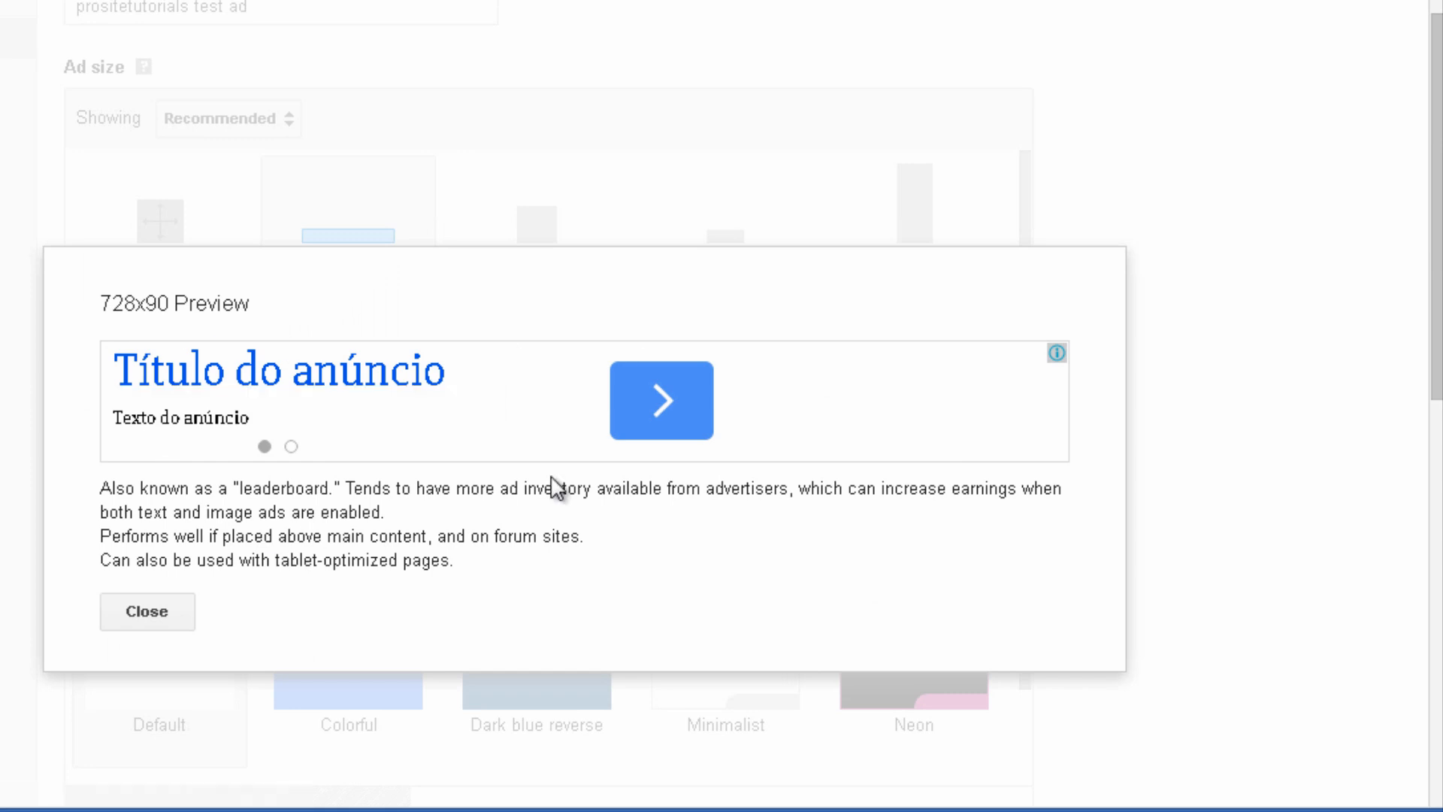
click(187, 614)
click(538, 295)
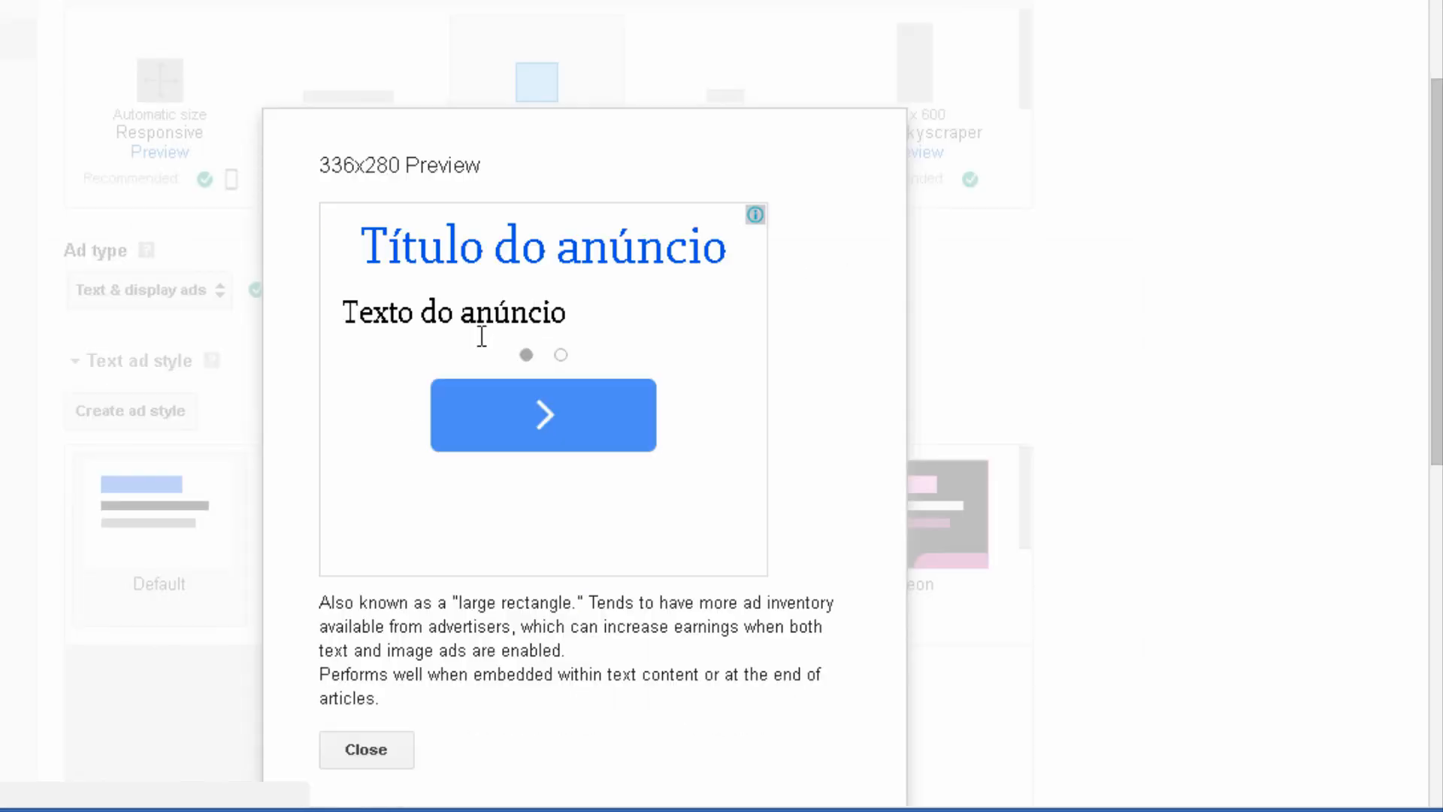
click(357, 747)
scroll(356, 747, up, 3)
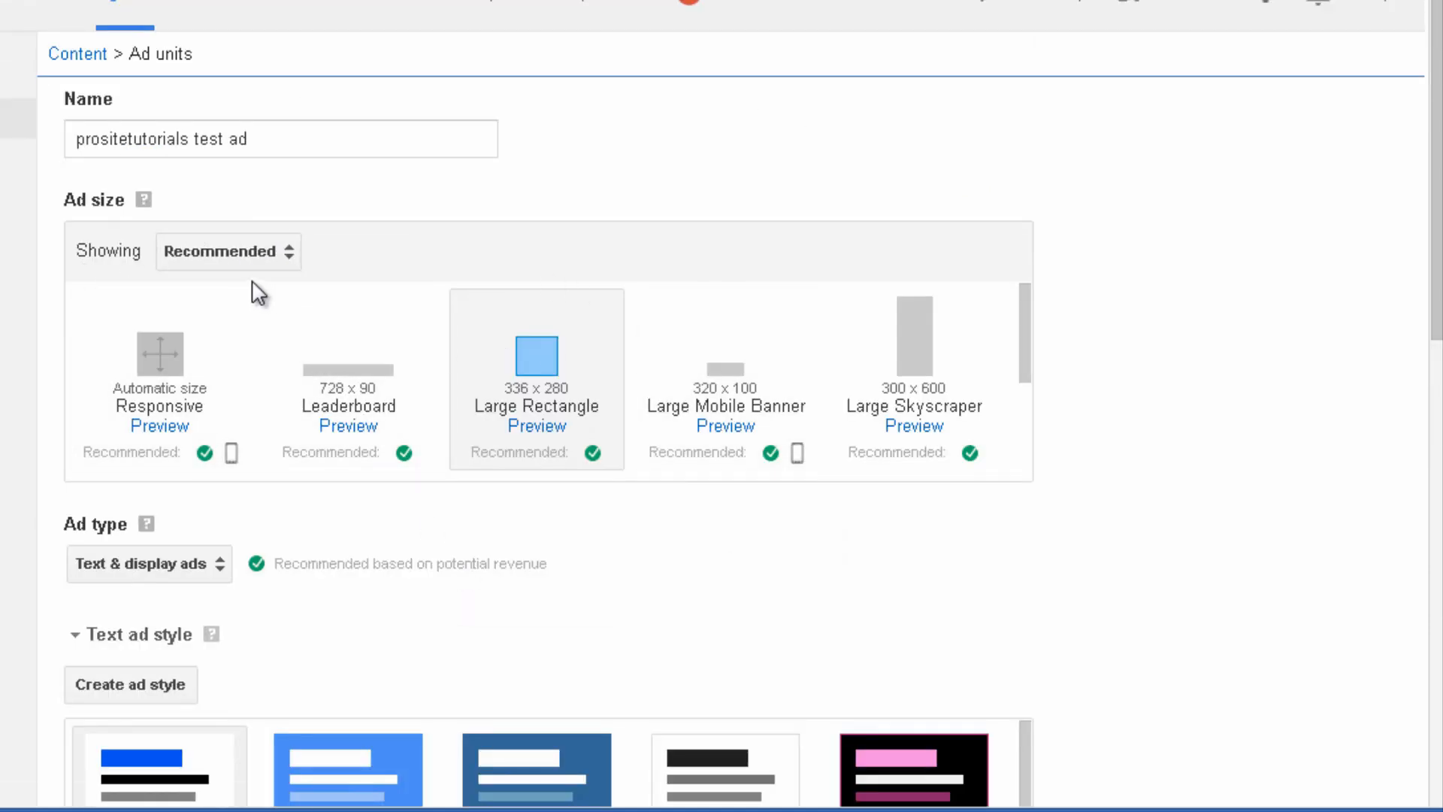
Look through the horizontal and vertical banner sizes, and return to the Recommended ad sizes.
click(235, 256)
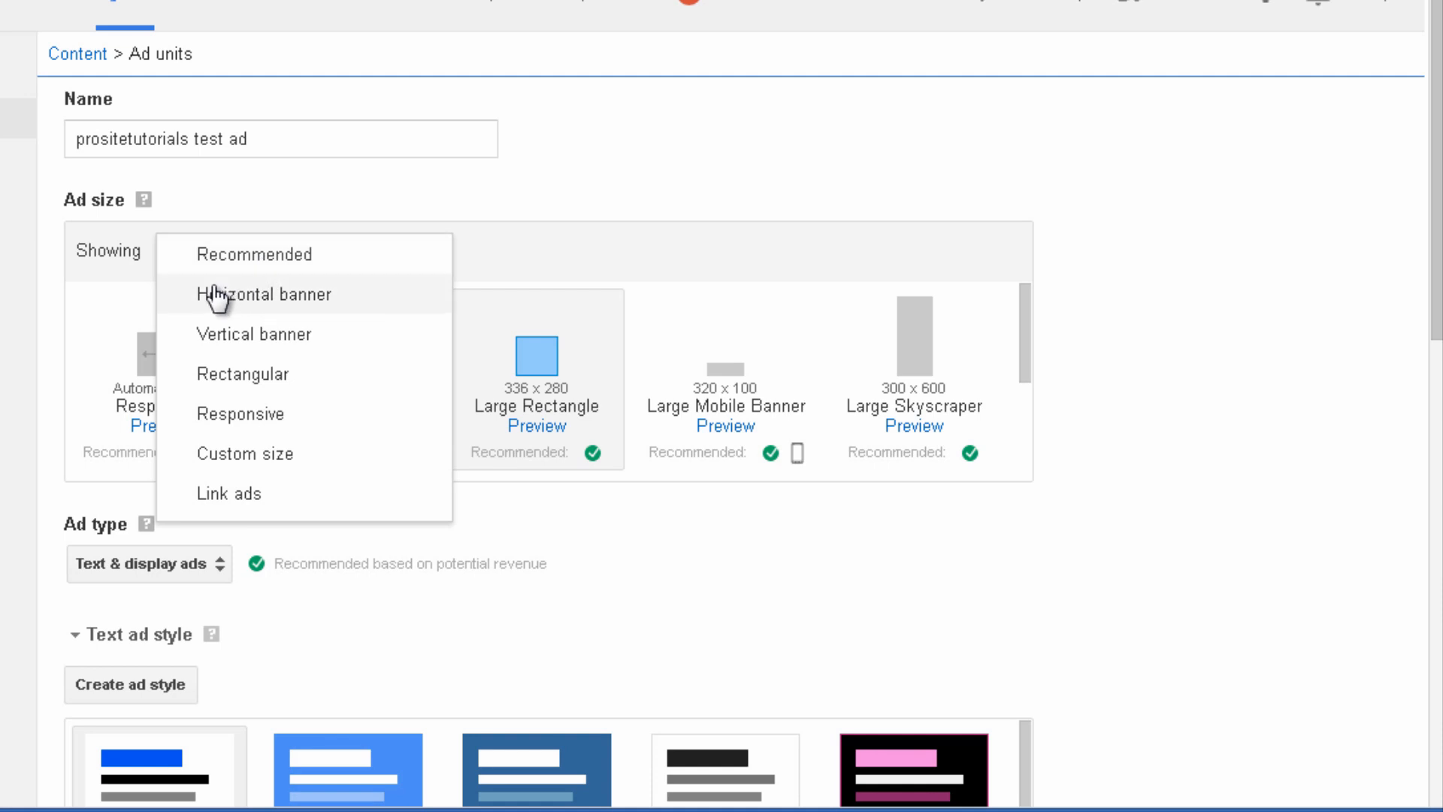
click(259, 299)
scroll(925, 331, down, 3)
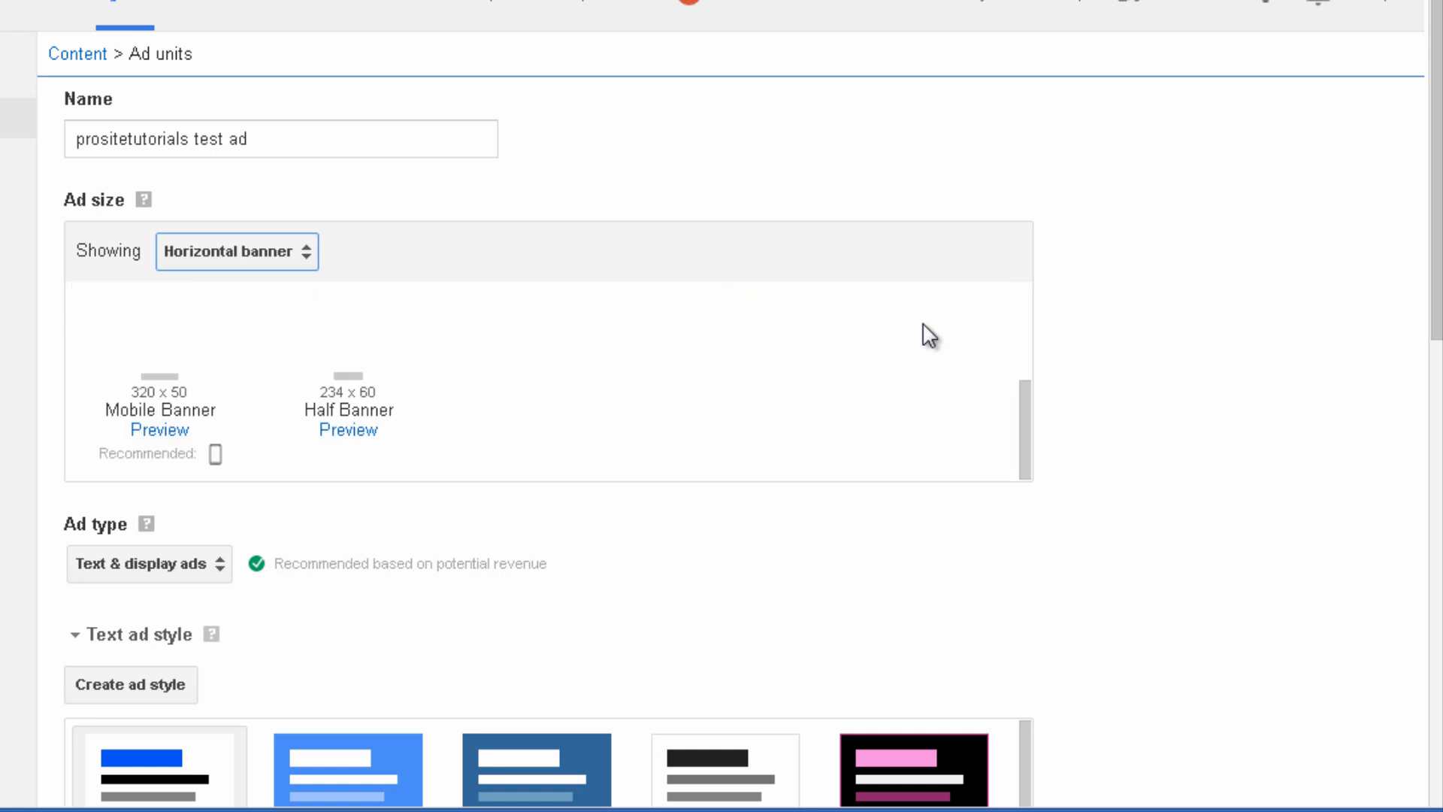
scroll(865, 385, up, 3)
scroll(847, 390, down, 3)
click(291, 251)
click(284, 298)
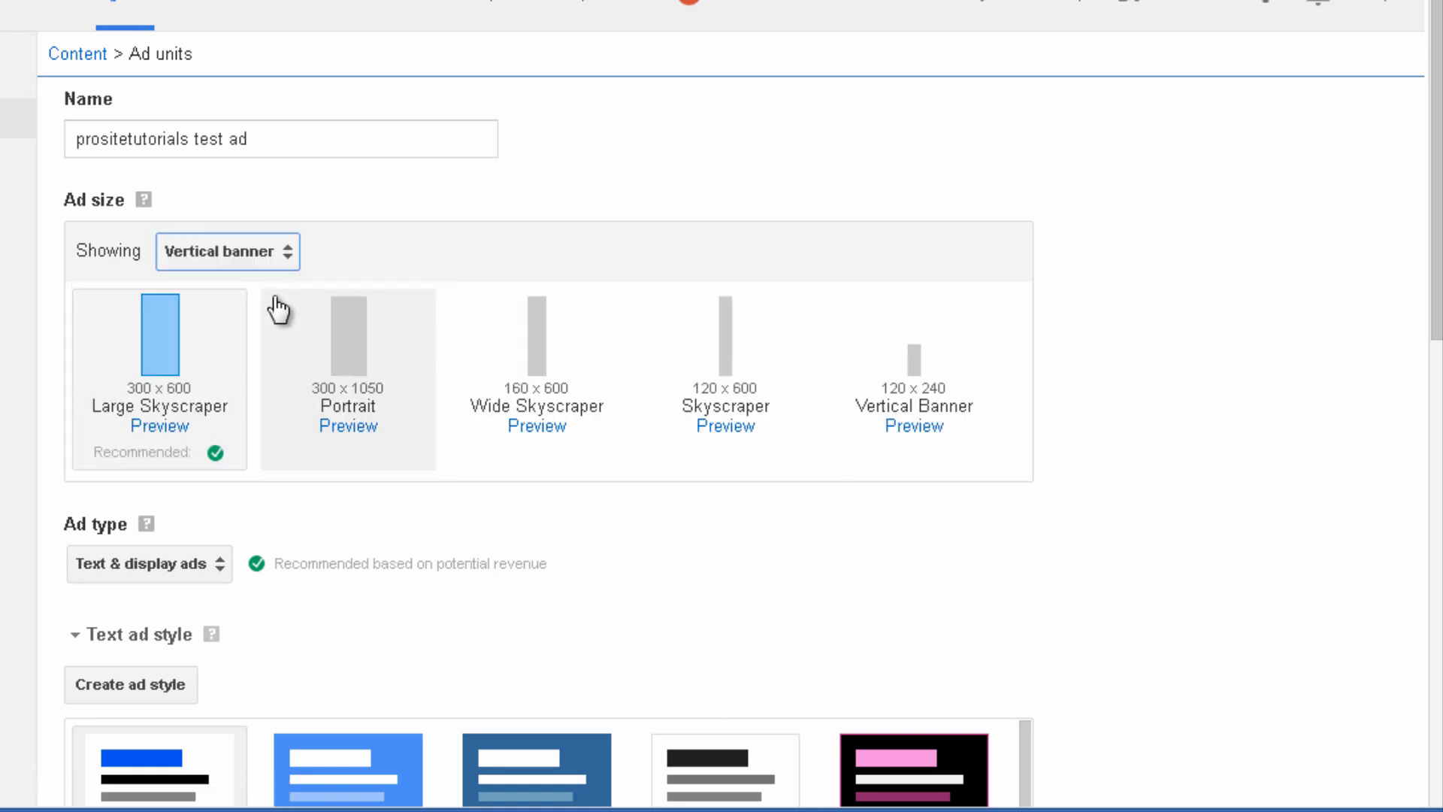
click(269, 251)
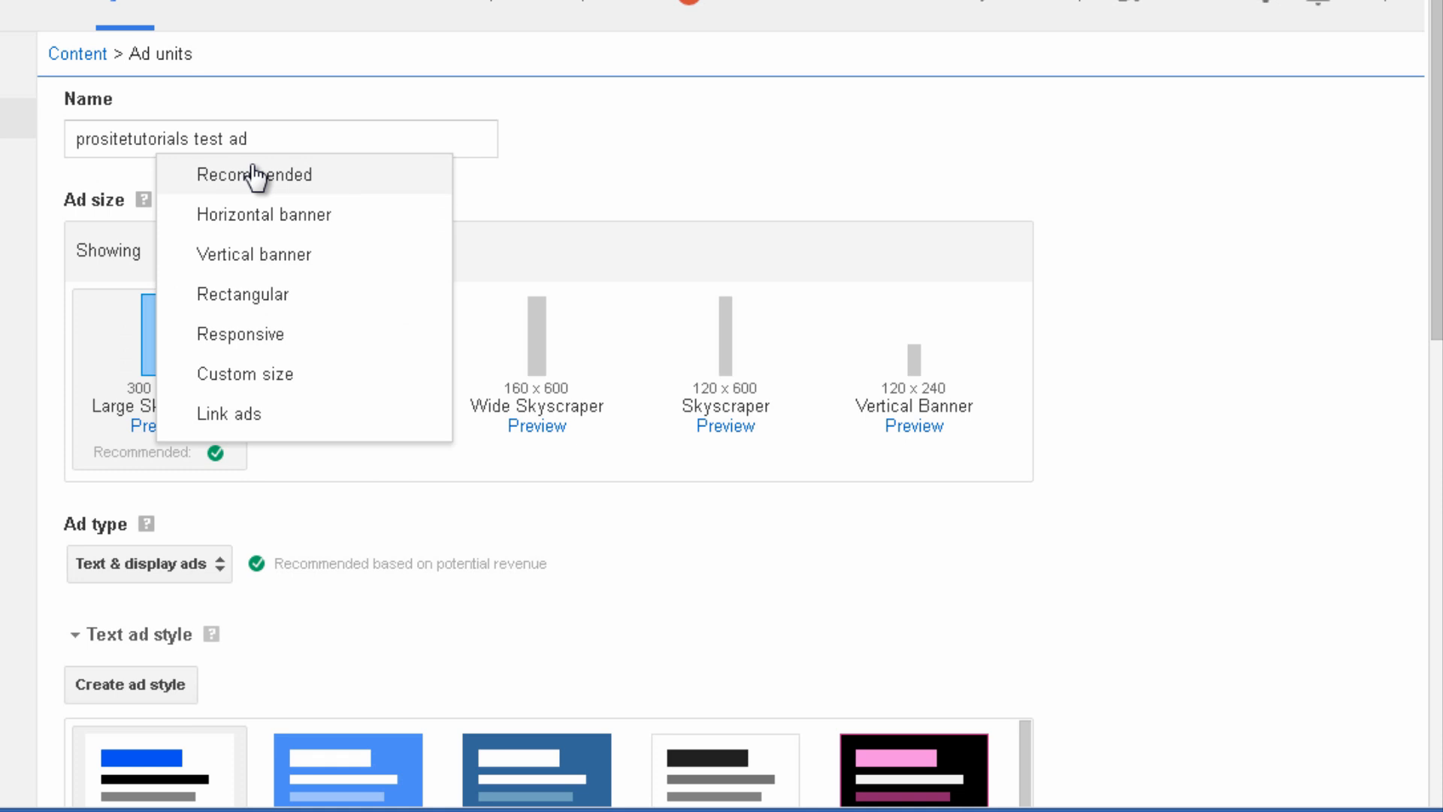
click(255, 171)
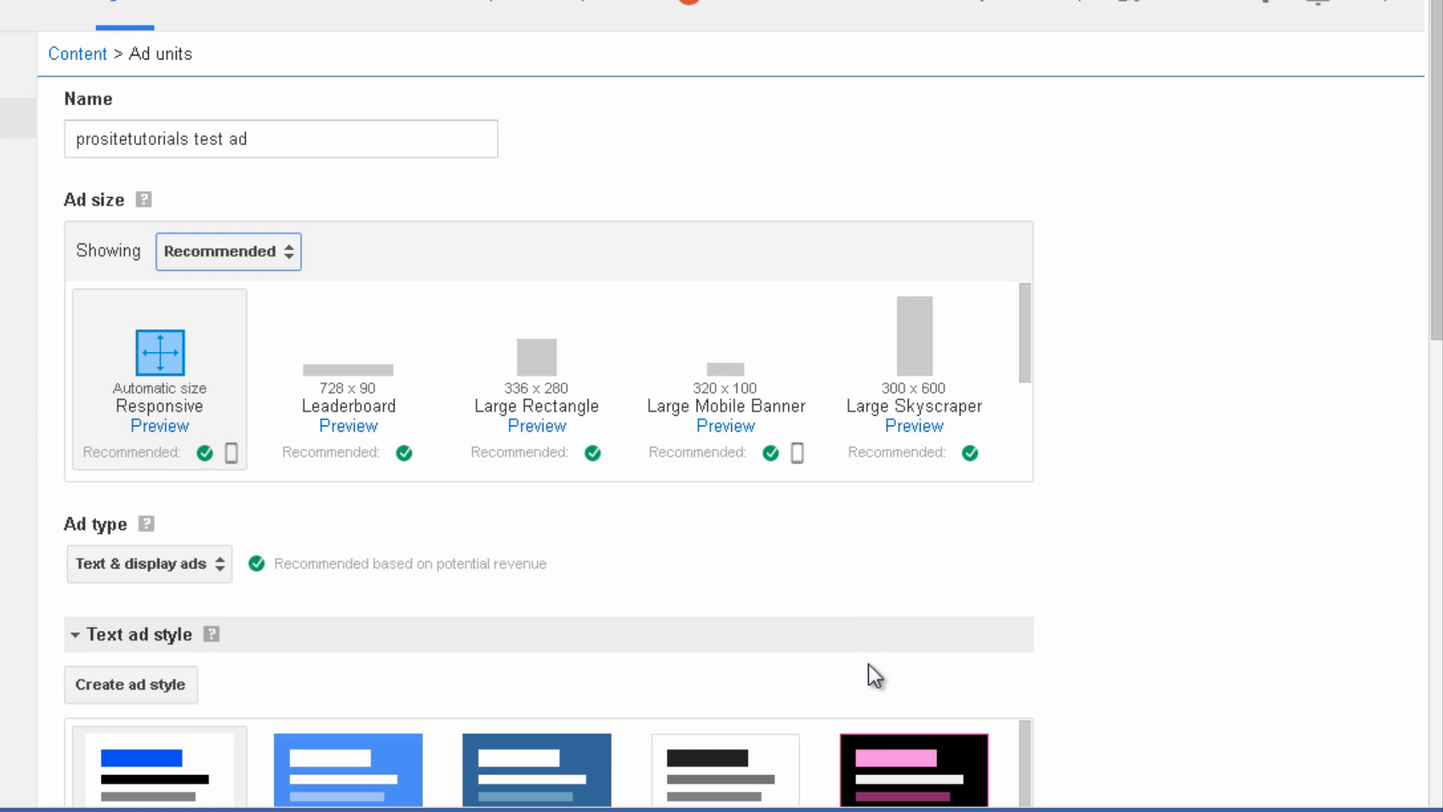
Review the available ad types and keep Text & display ads.
scroll(1070, 565, down, 2)
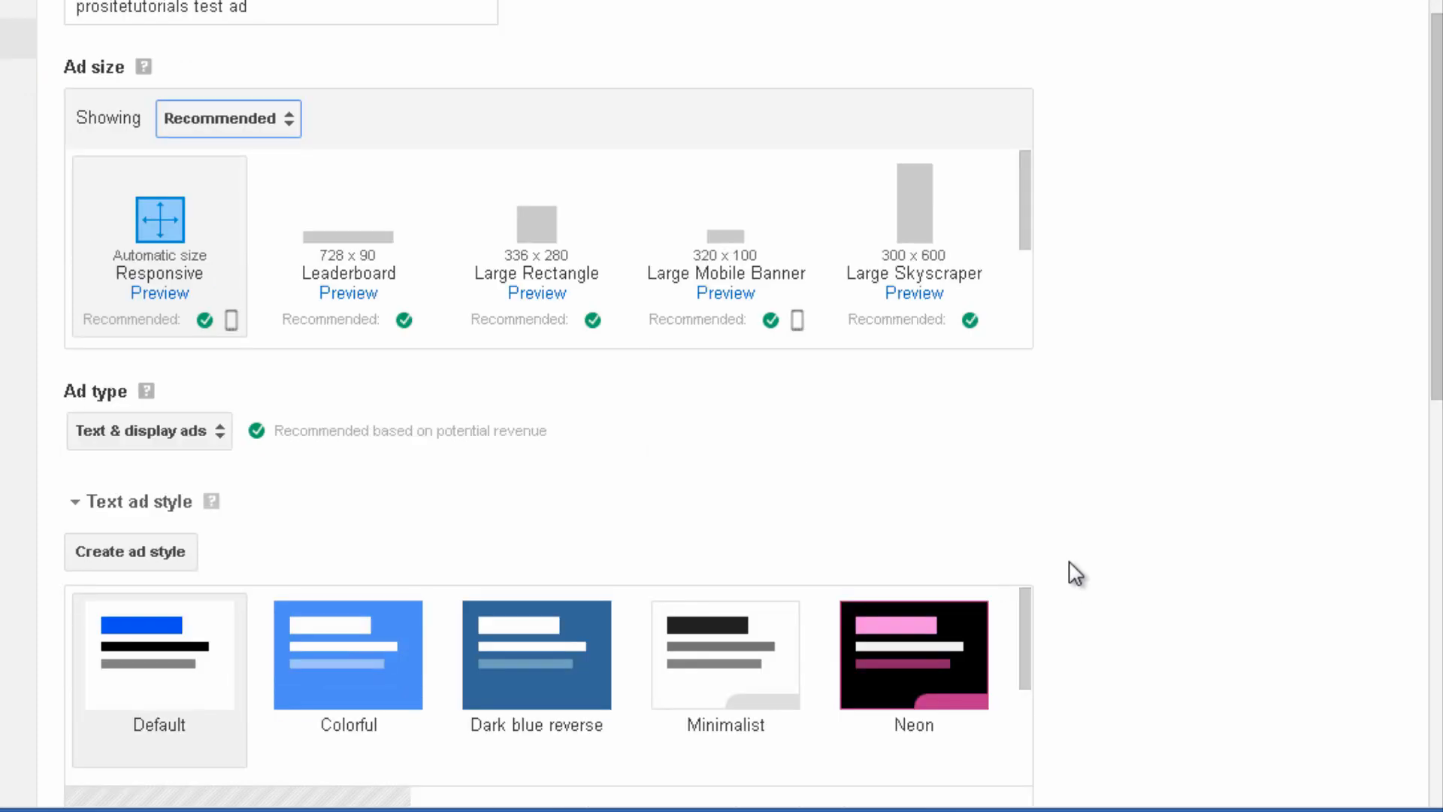
scroll(1015, 601, down, 2)
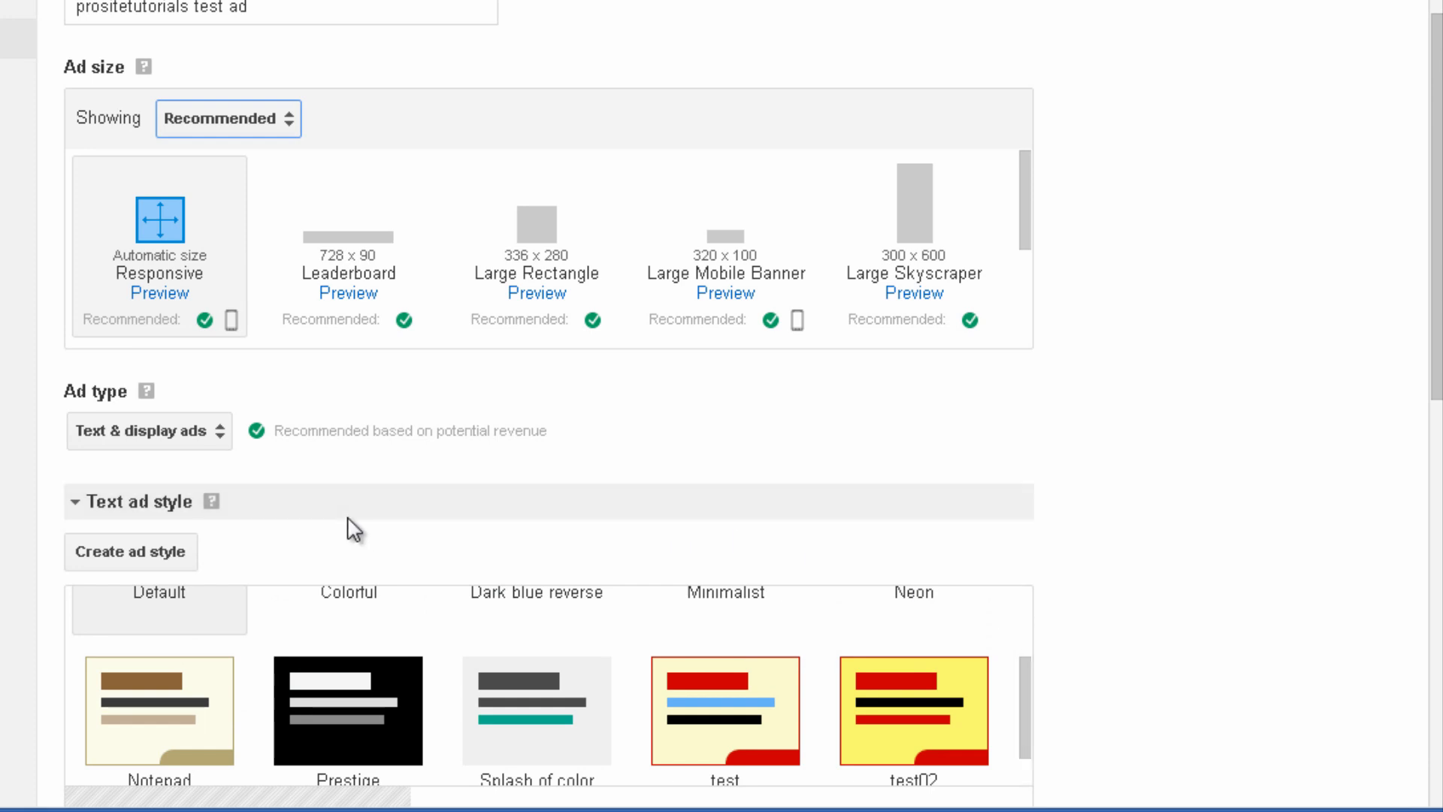
scroll(316, 519, down, 2)
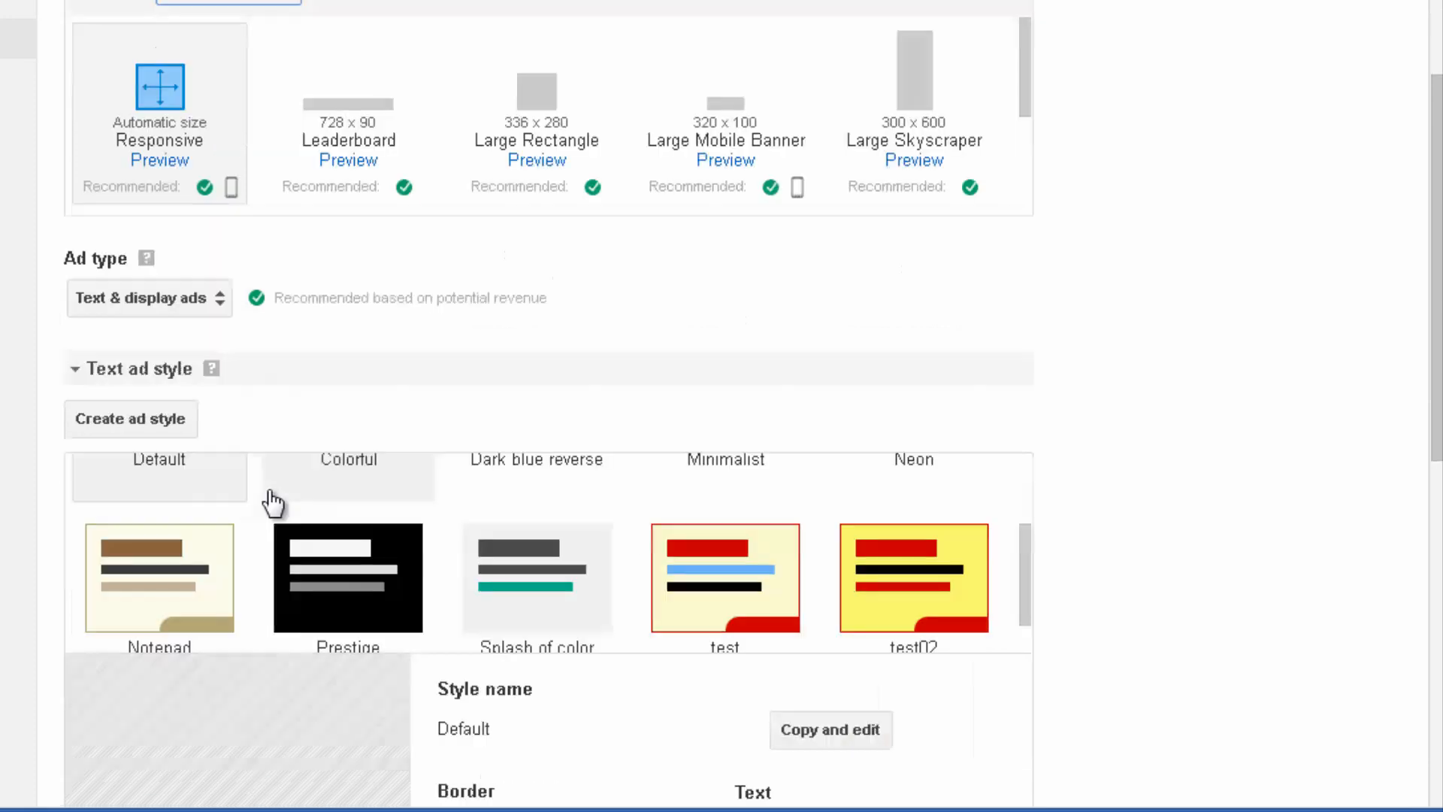
click(141, 300)
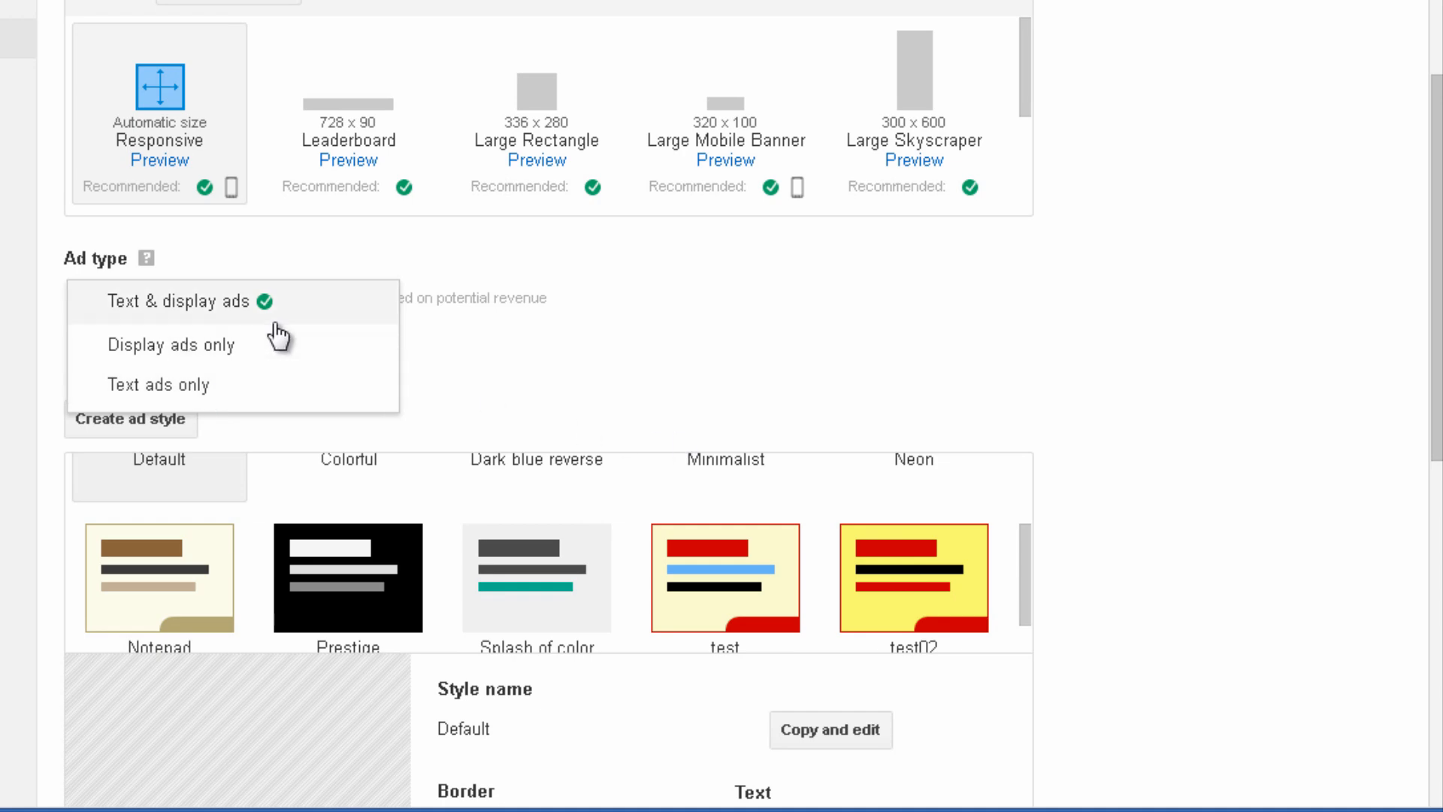
click(744, 306)
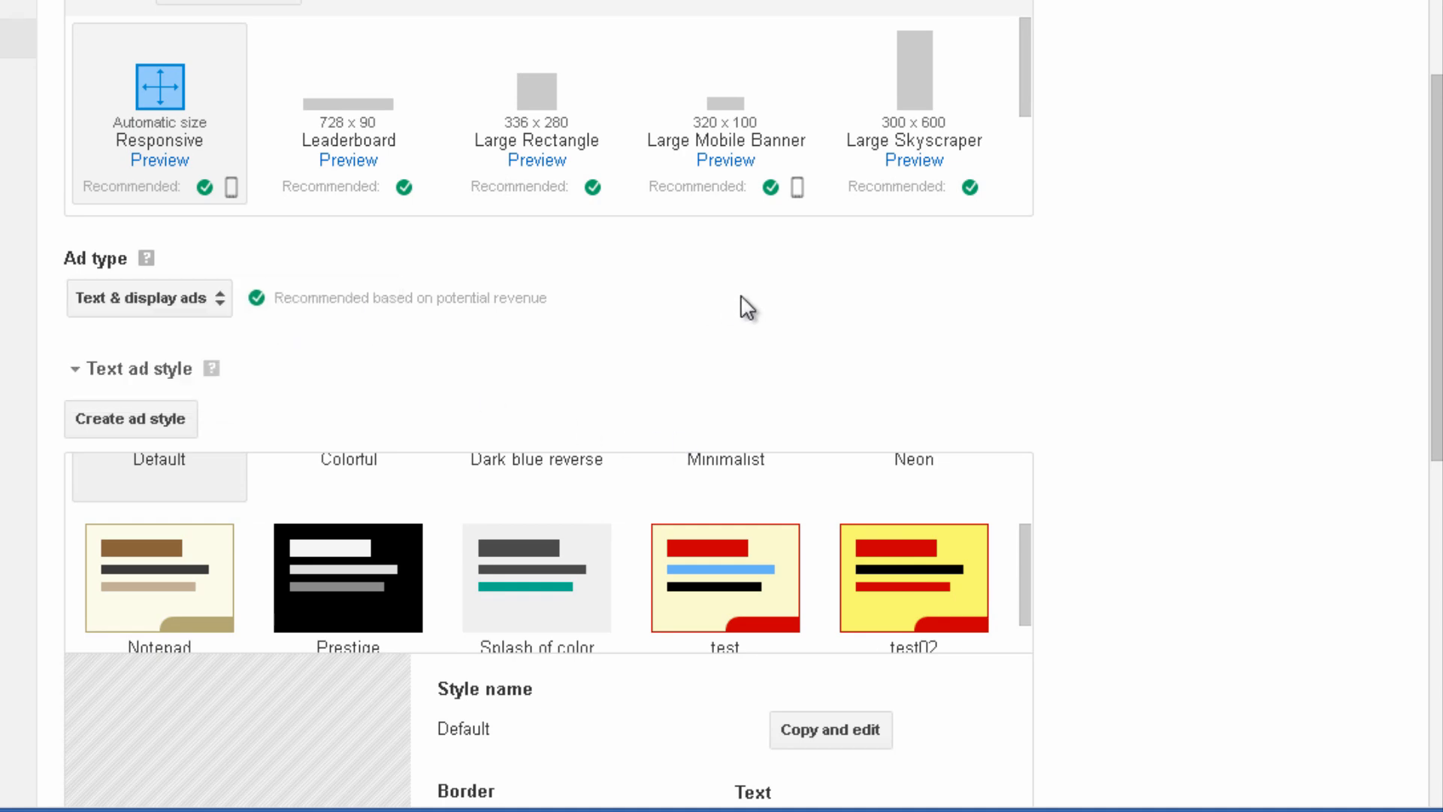
Examine the preset text ad styles and the colour and font settings of the Default style.
scroll(744, 306, down, 2)
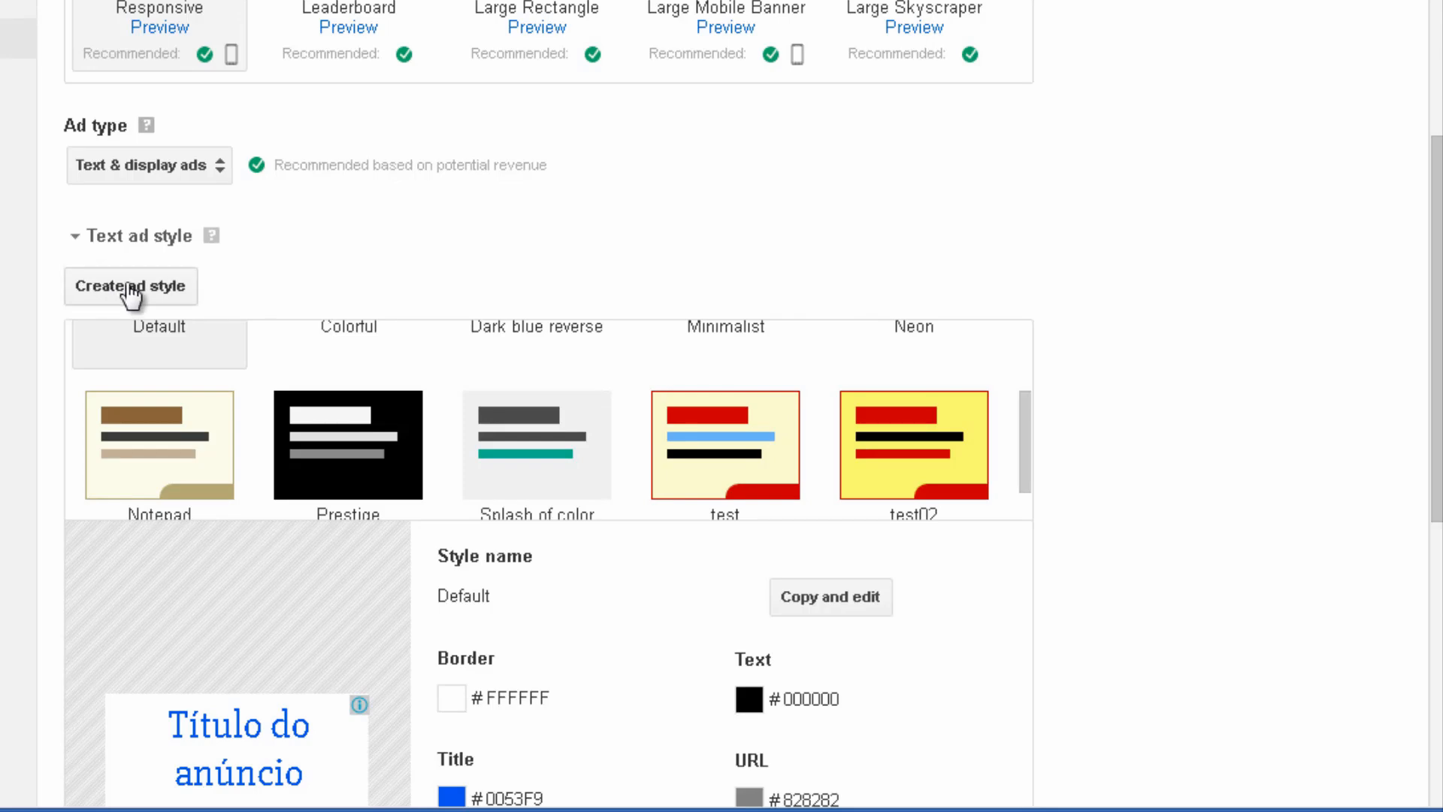
scroll(713, 457, up, 2)
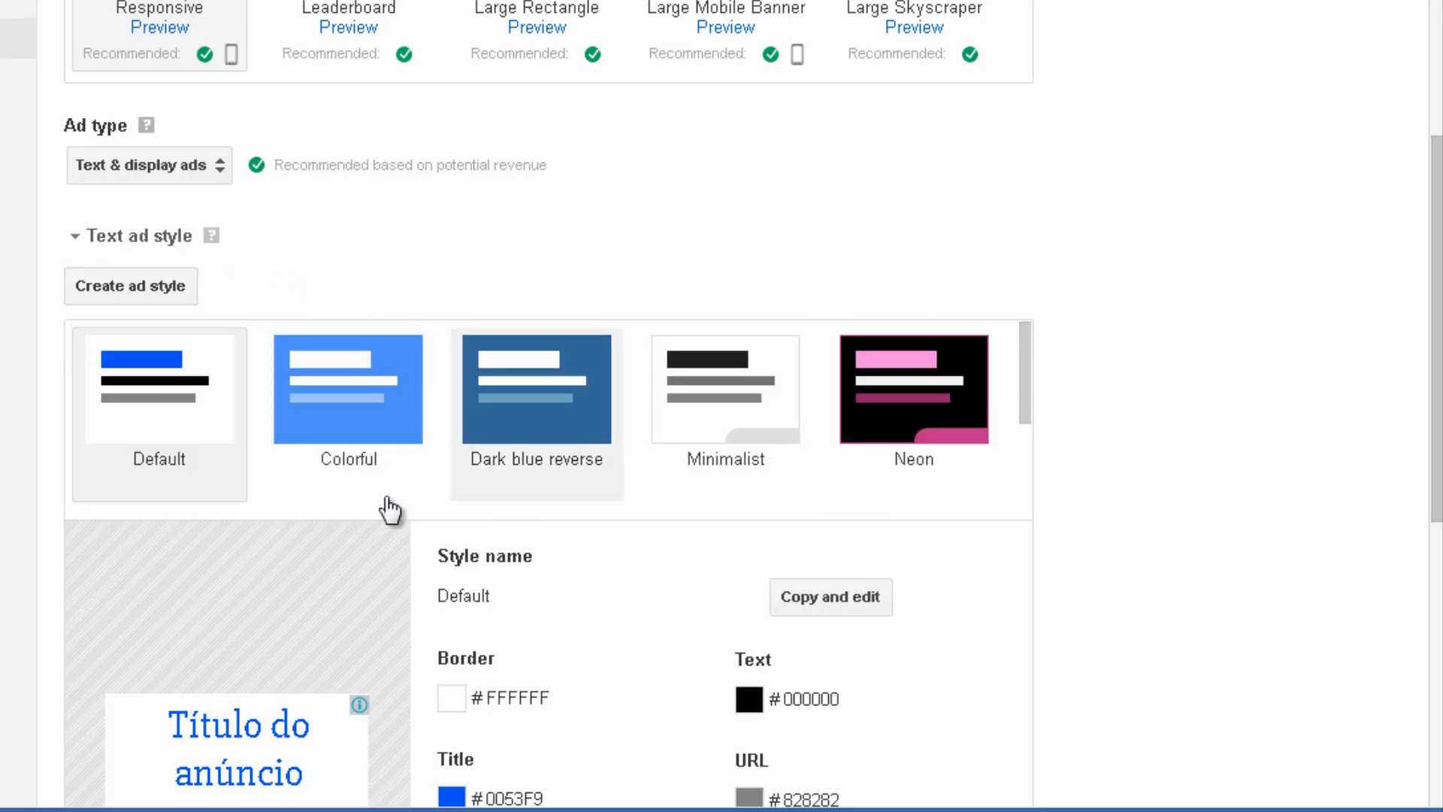
scroll(366, 514, down, 2)
scroll(535, 548, up, 4)
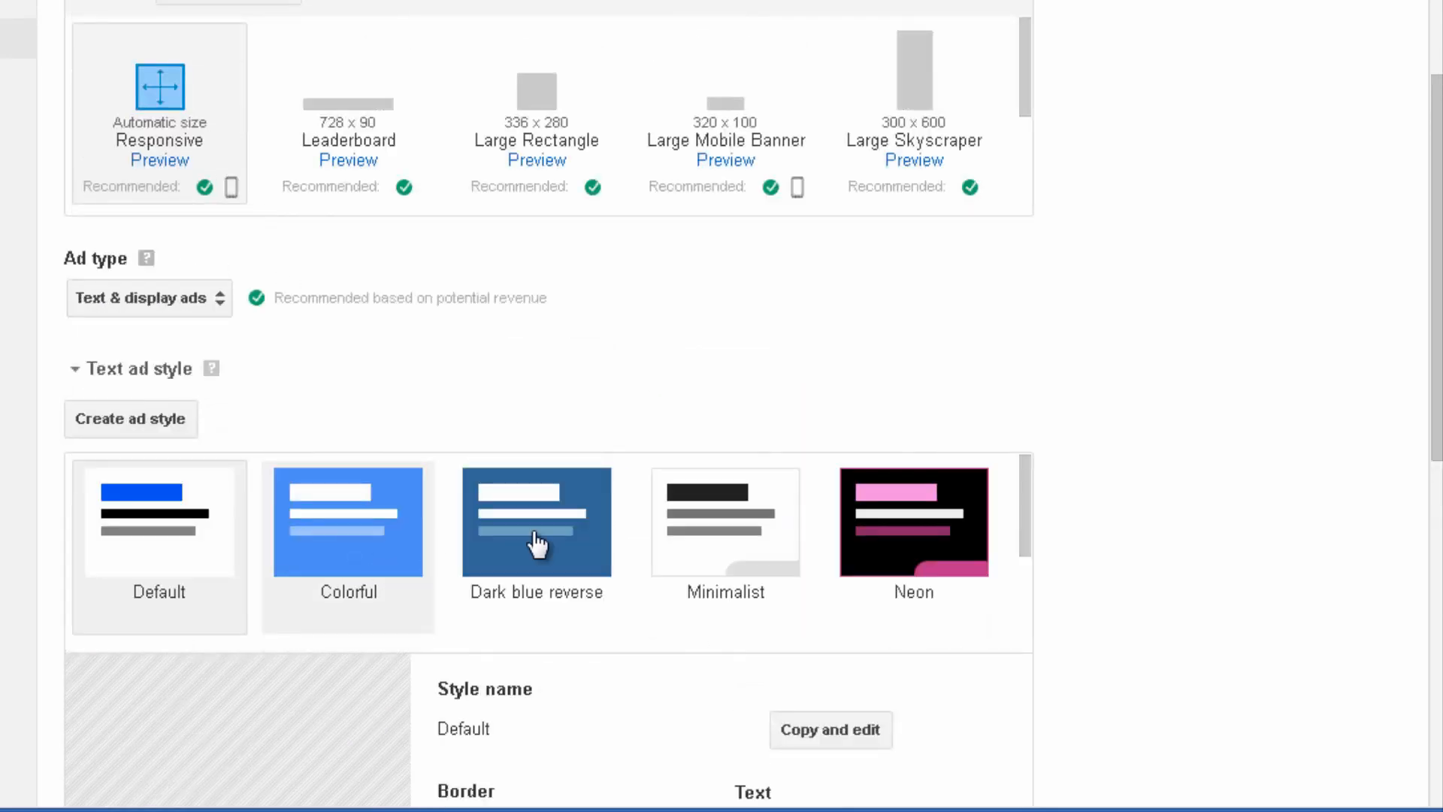
scroll(1195, 467, down, 4)
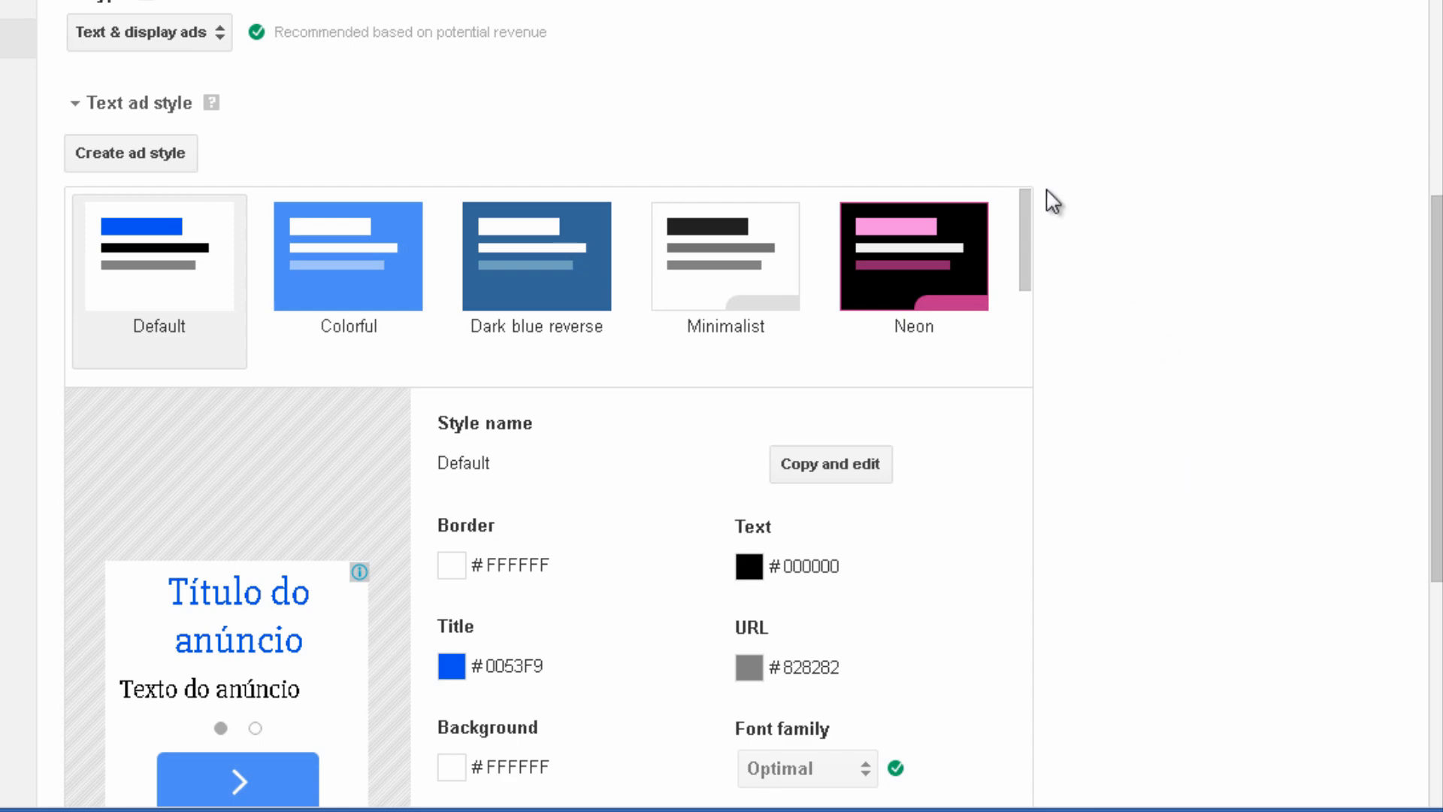
mouse_move(1029, 214)
mouse_down()
mouse_move(1019, 286)
mouse_move(1031, 219)
mouse_up()
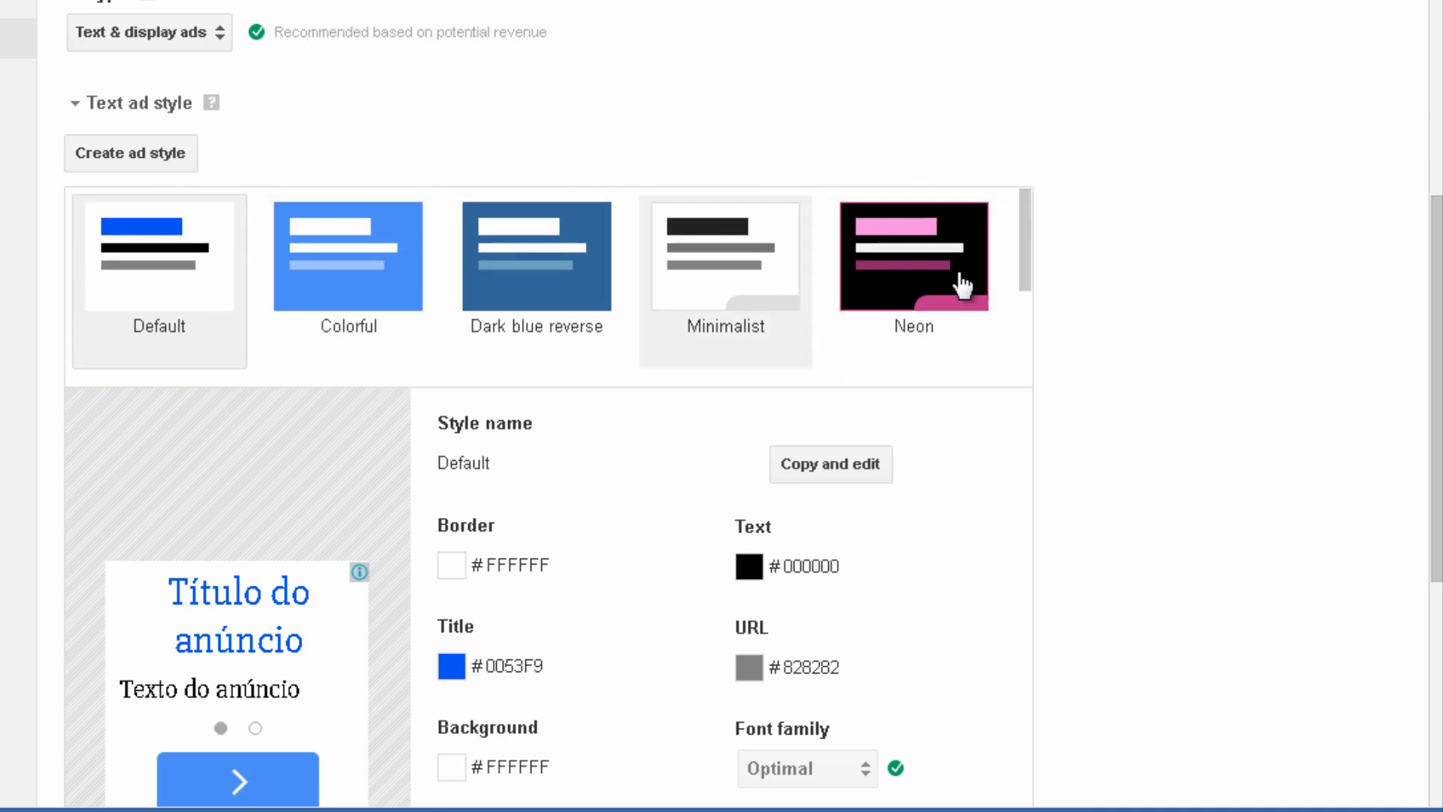
scroll(969, 287, down, 2)
scroll(977, 288, up, 2)
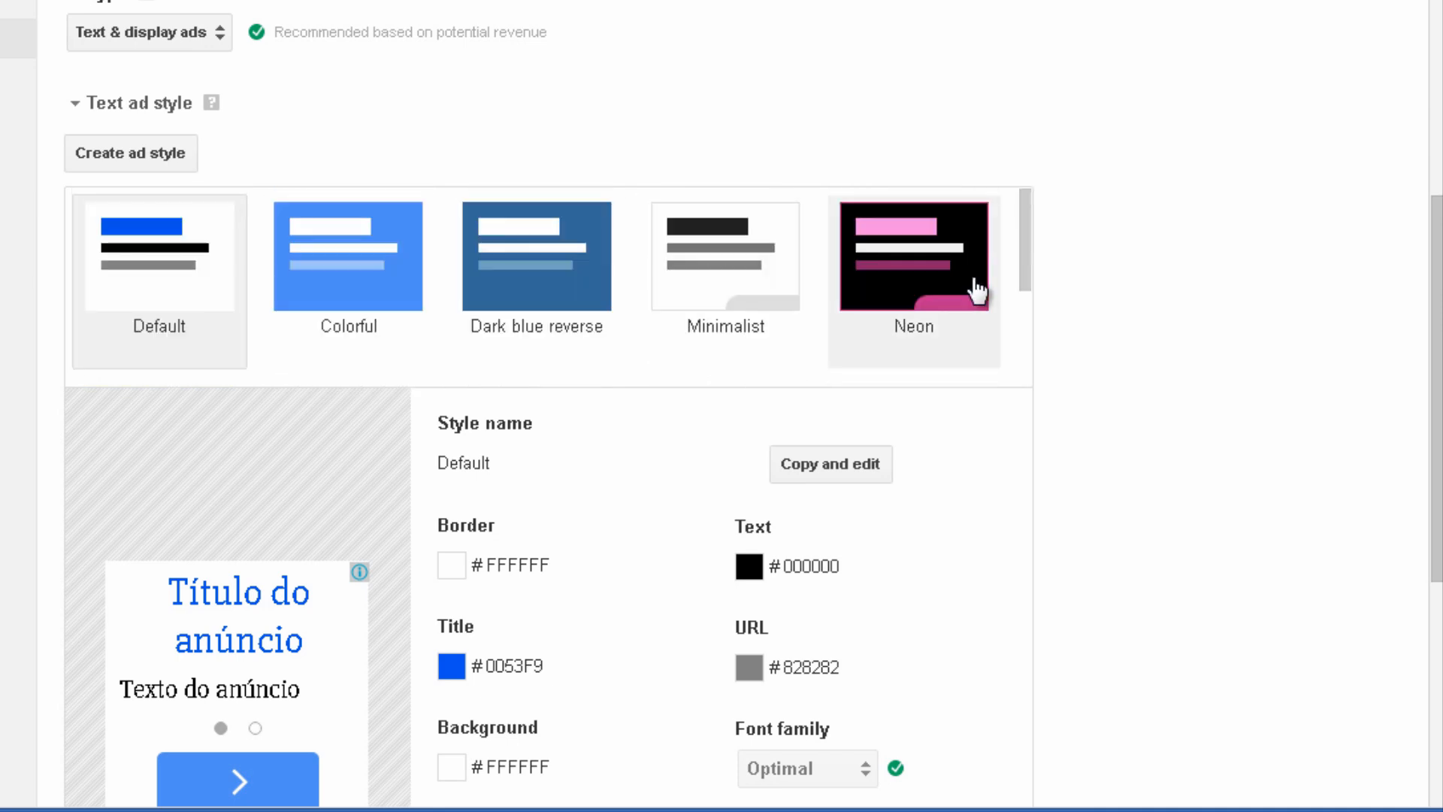
Apply the Neon text ad style and look over its preview and colours.
click(940, 263)
scroll(1123, 280, down, 5)
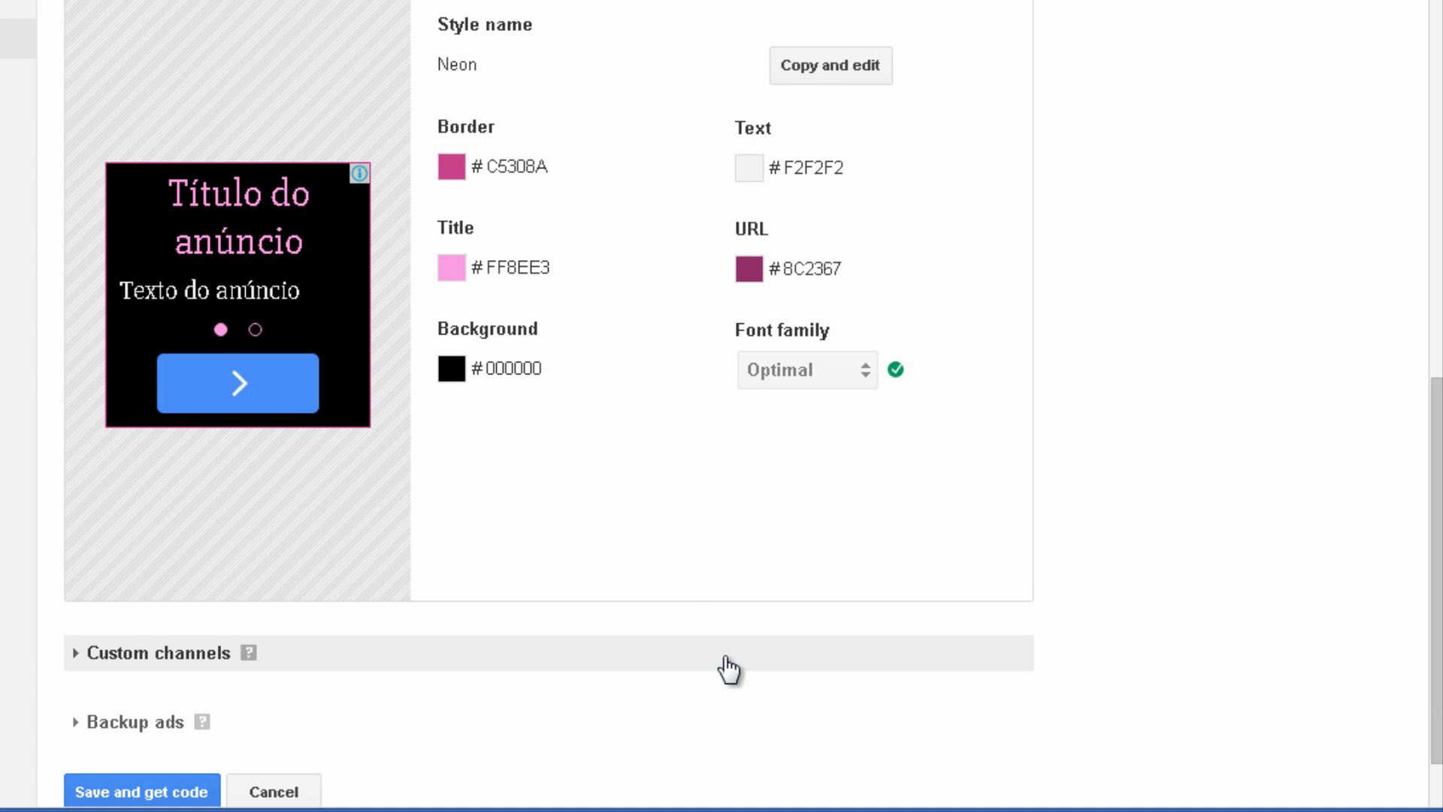
scroll(728, 692, up, 4)
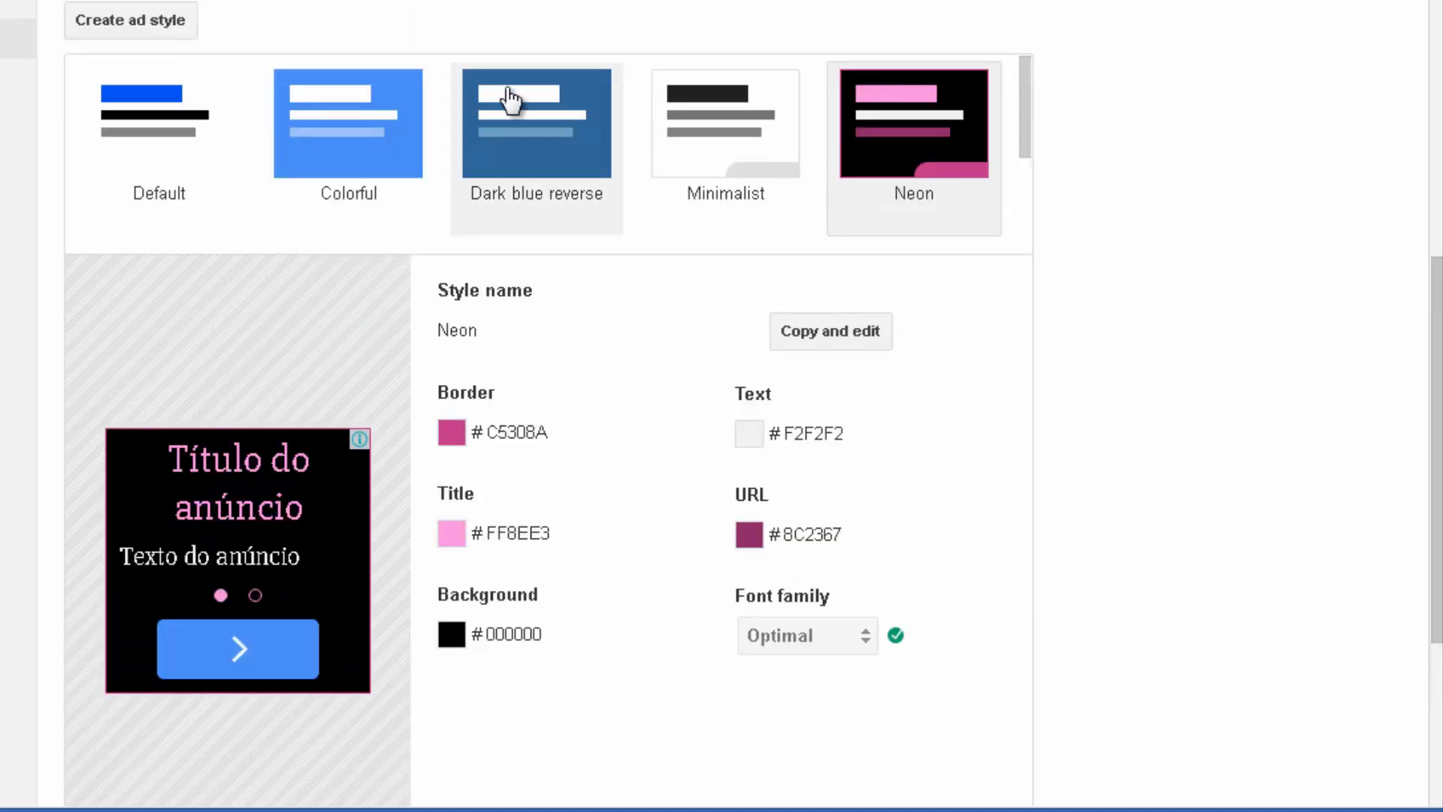
Choose the Dark blue reverse text ad style, make an editable copy and name it "test style".
click(510, 99)
scroll(703, 300, down, 2)
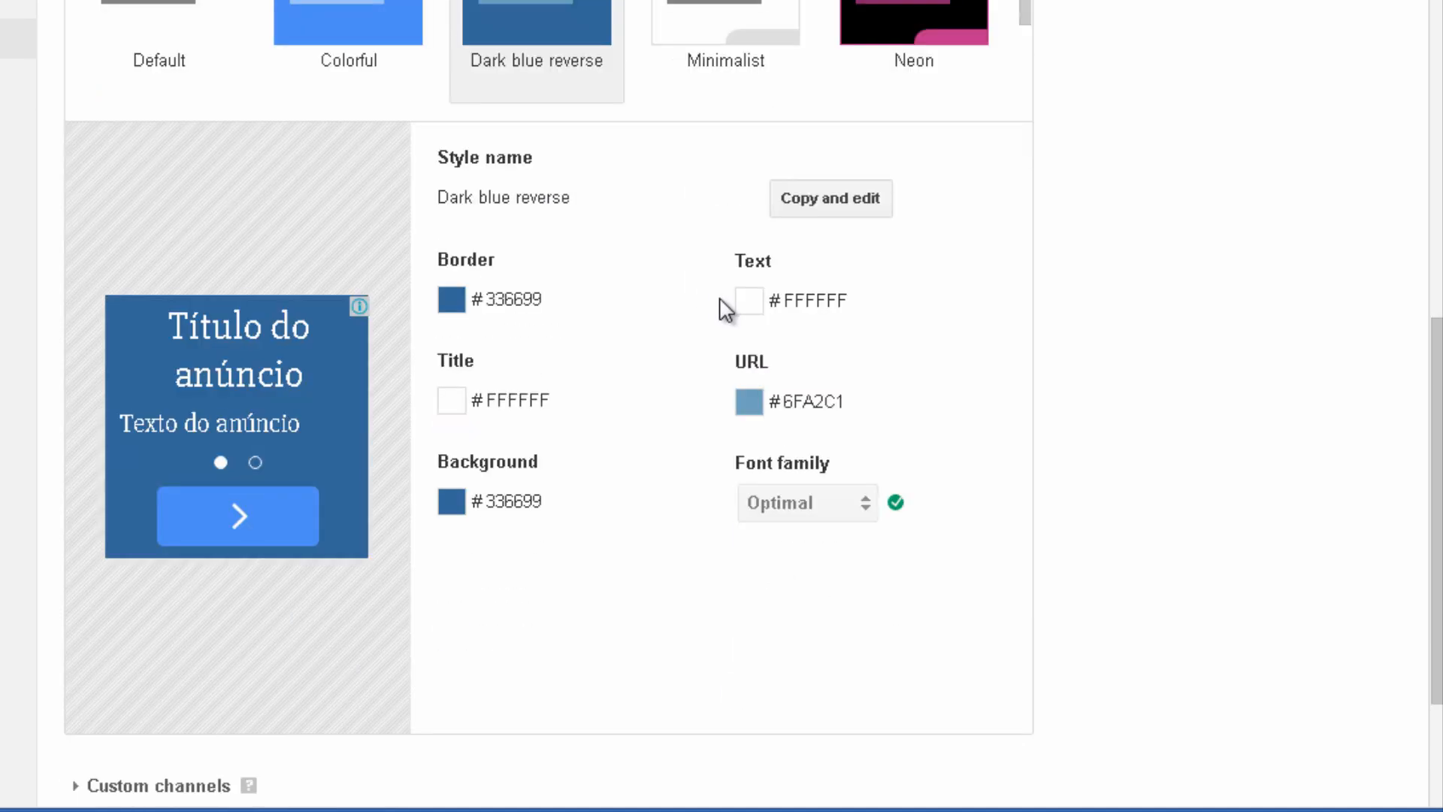
click(827, 209)
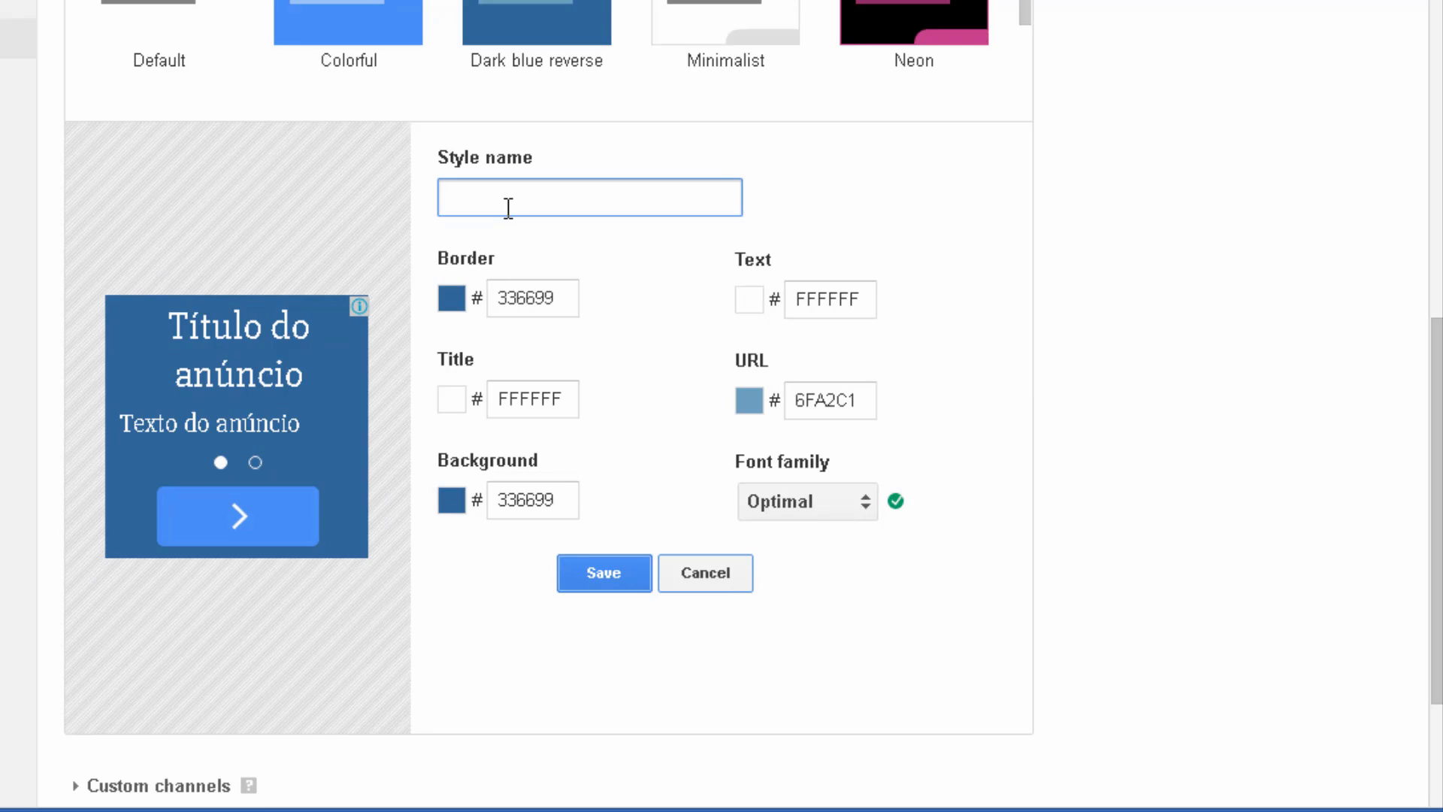
text(test style)
Set the border, text and title colours of the test style to red CC0000.
click(451, 304)
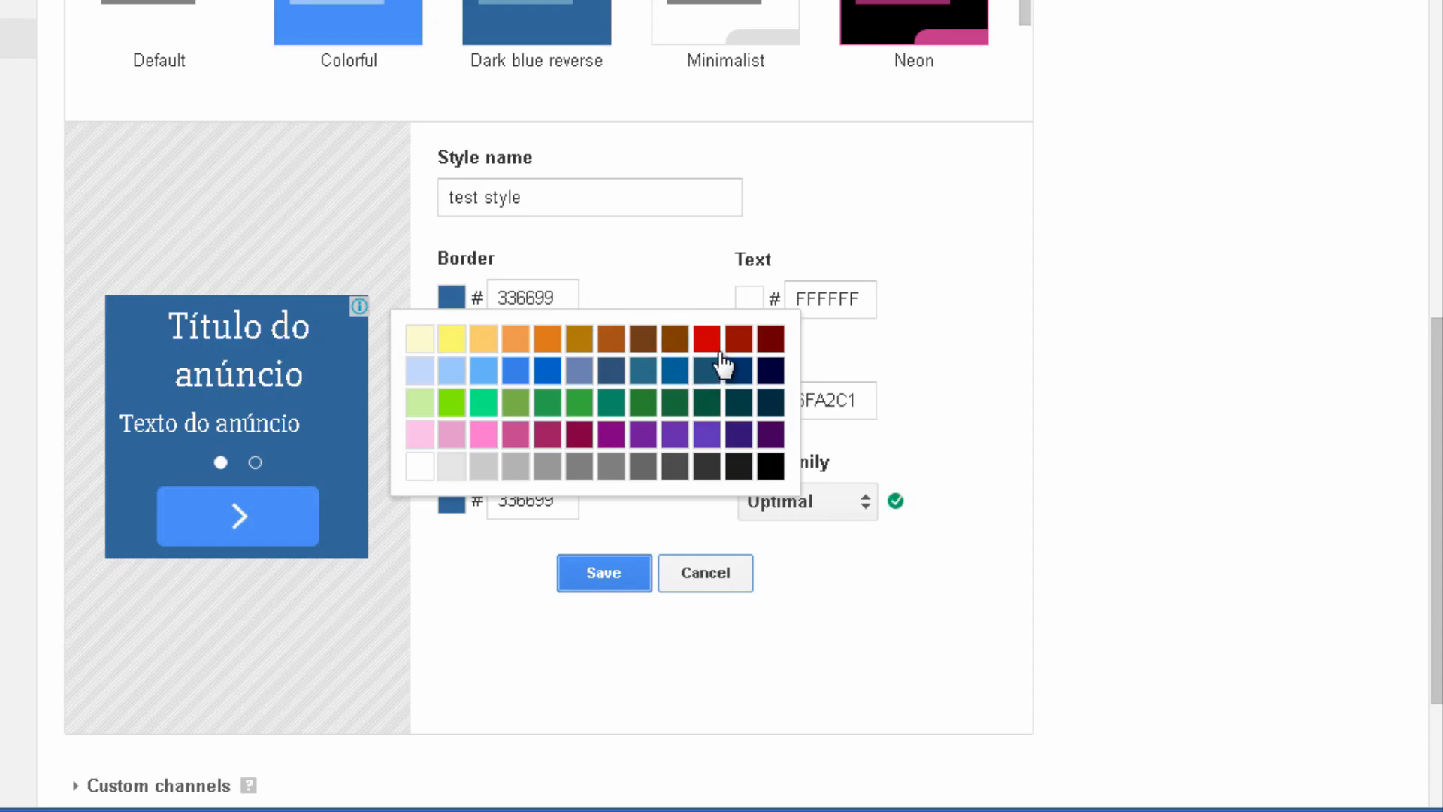
click(706, 340)
click(749, 300)
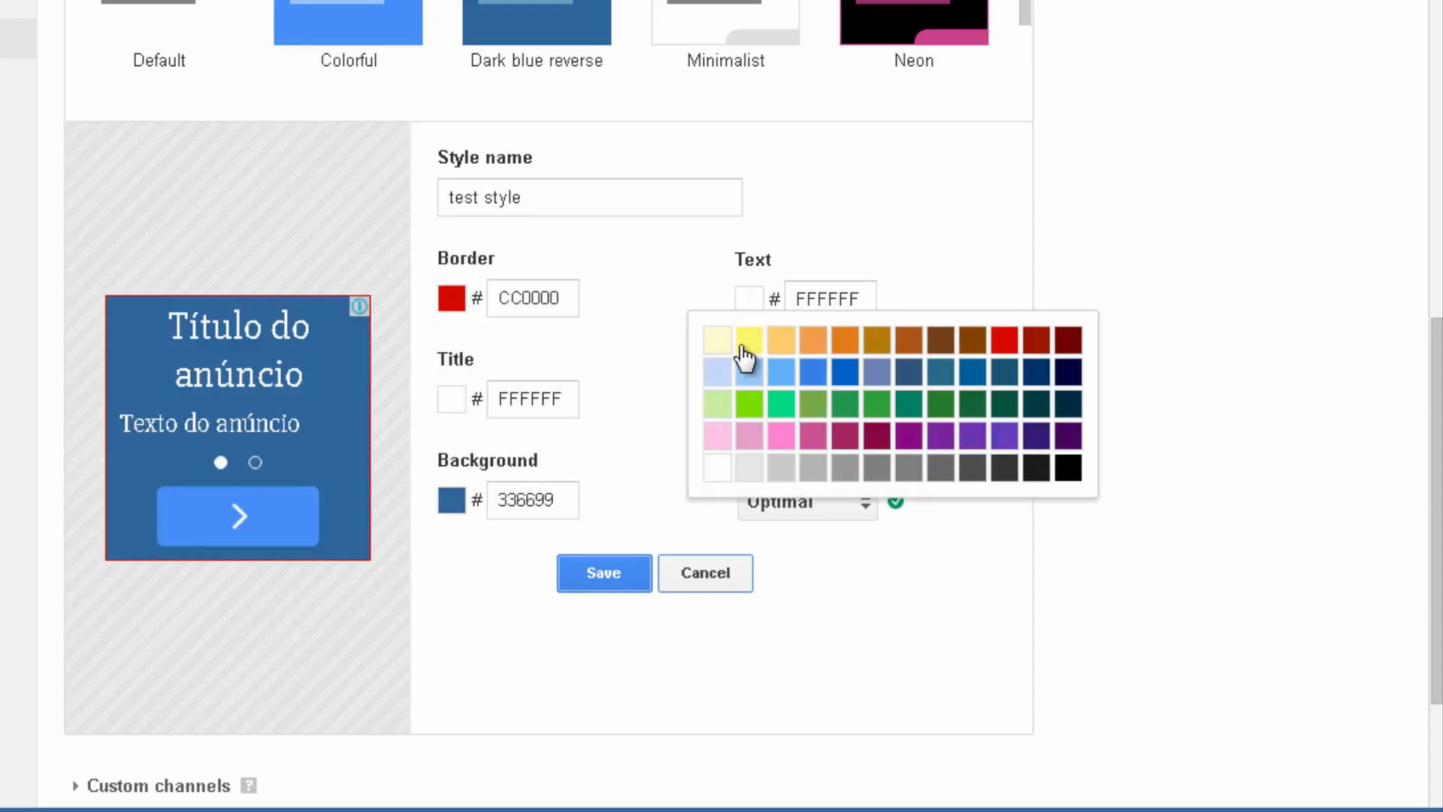
click(1006, 342)
click(452, 400)
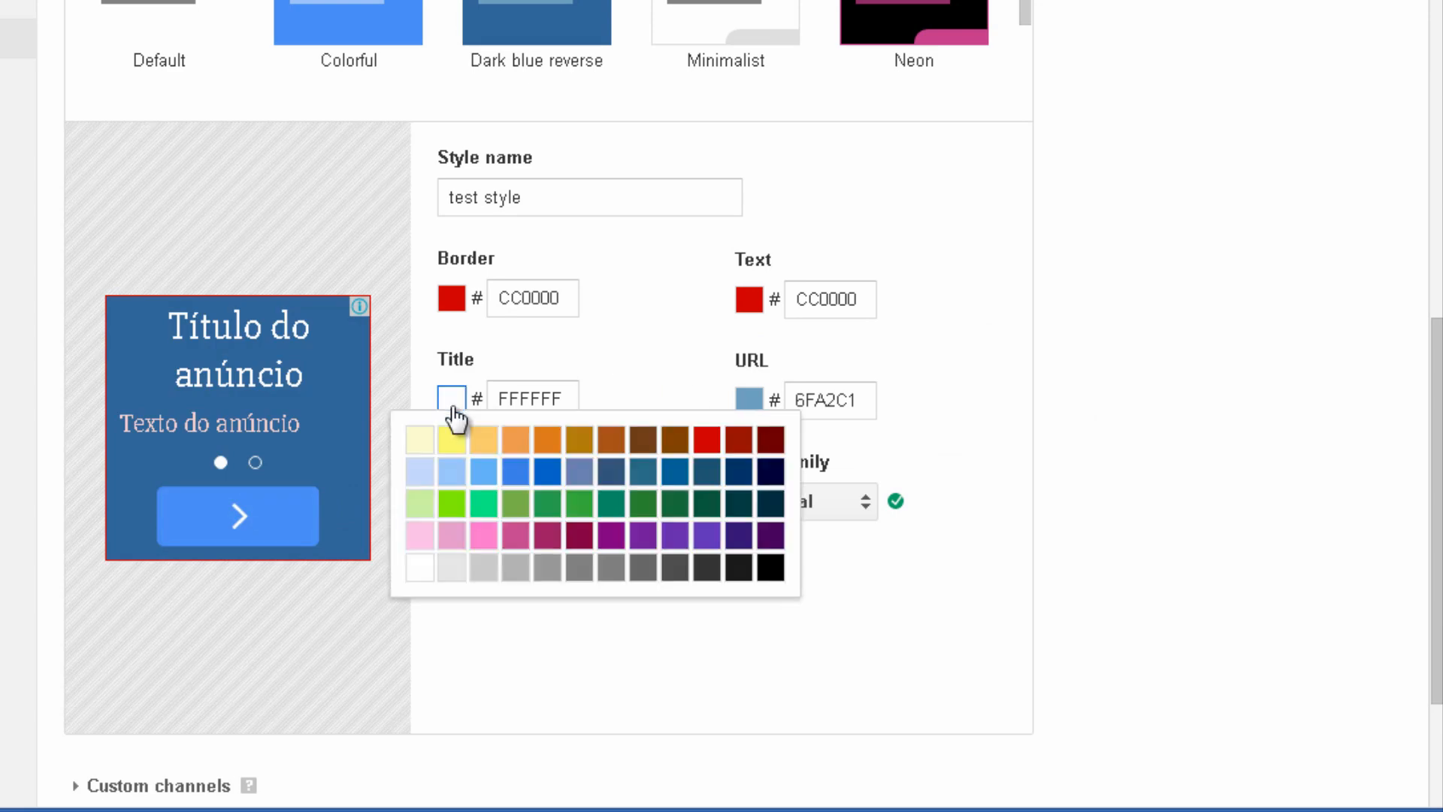
click(702, 437)
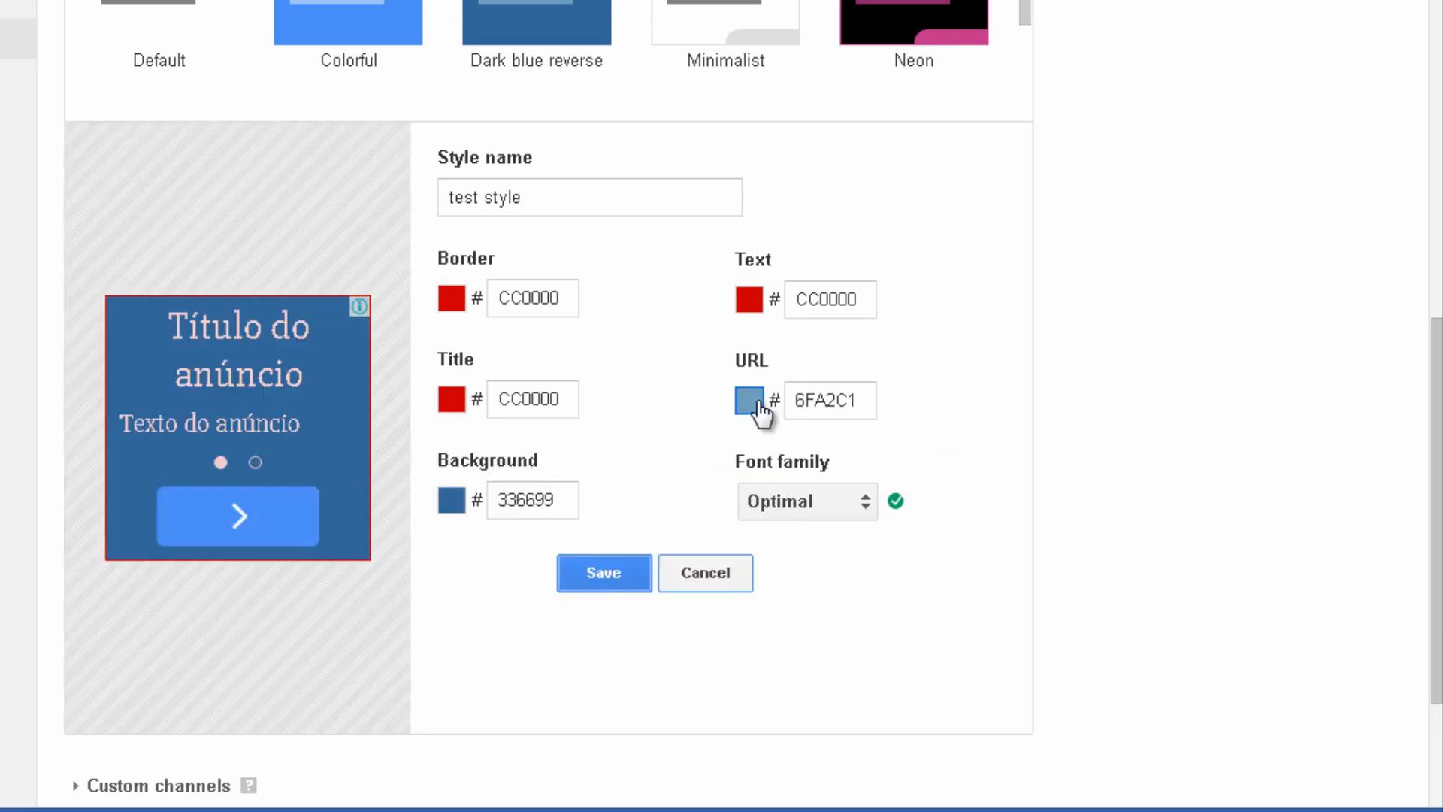
Set the style's URL colour to green 00FF80 and its background colour to yellow FFFF66.
click(761, 405)
click(770, 499)
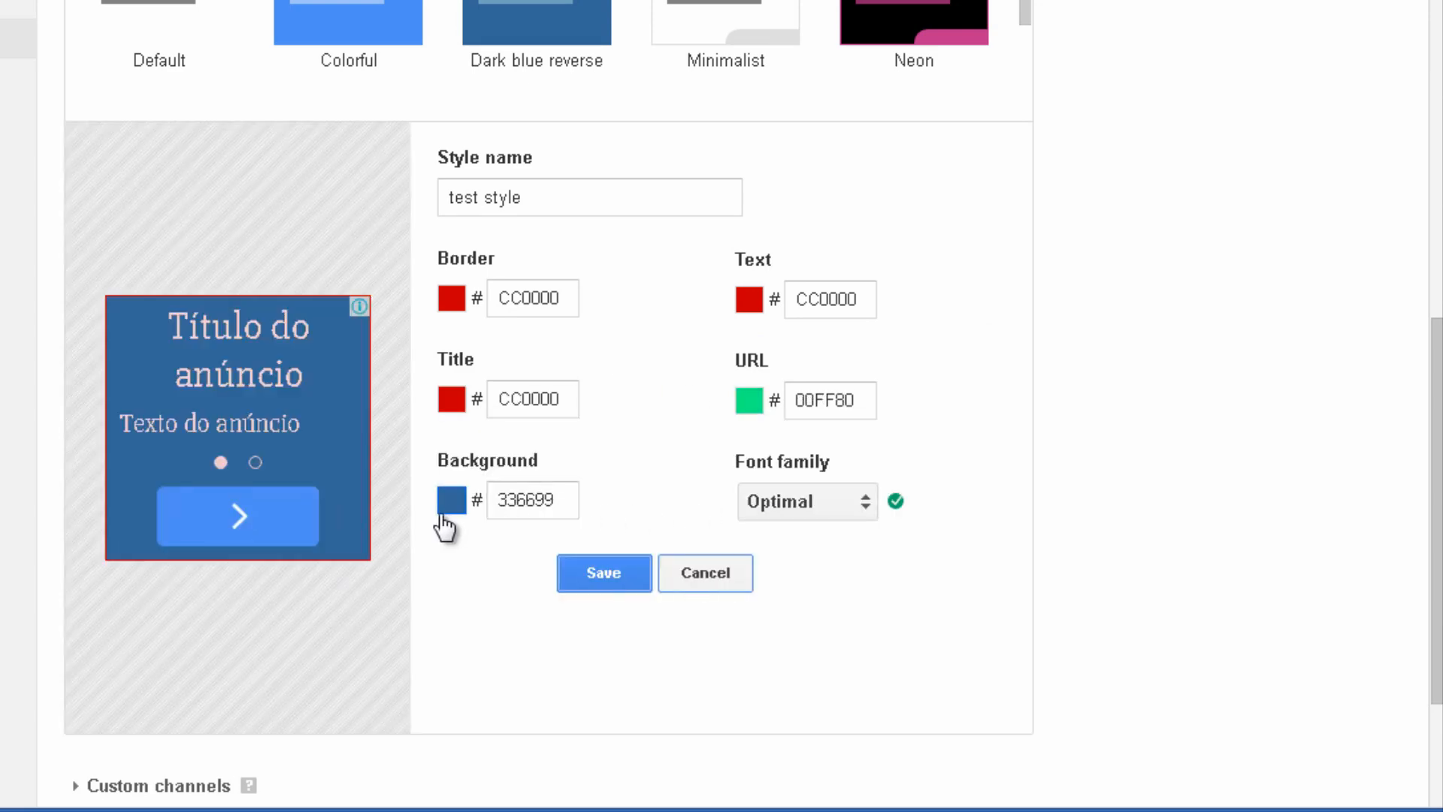
click(451, 500)
click(453, 574)
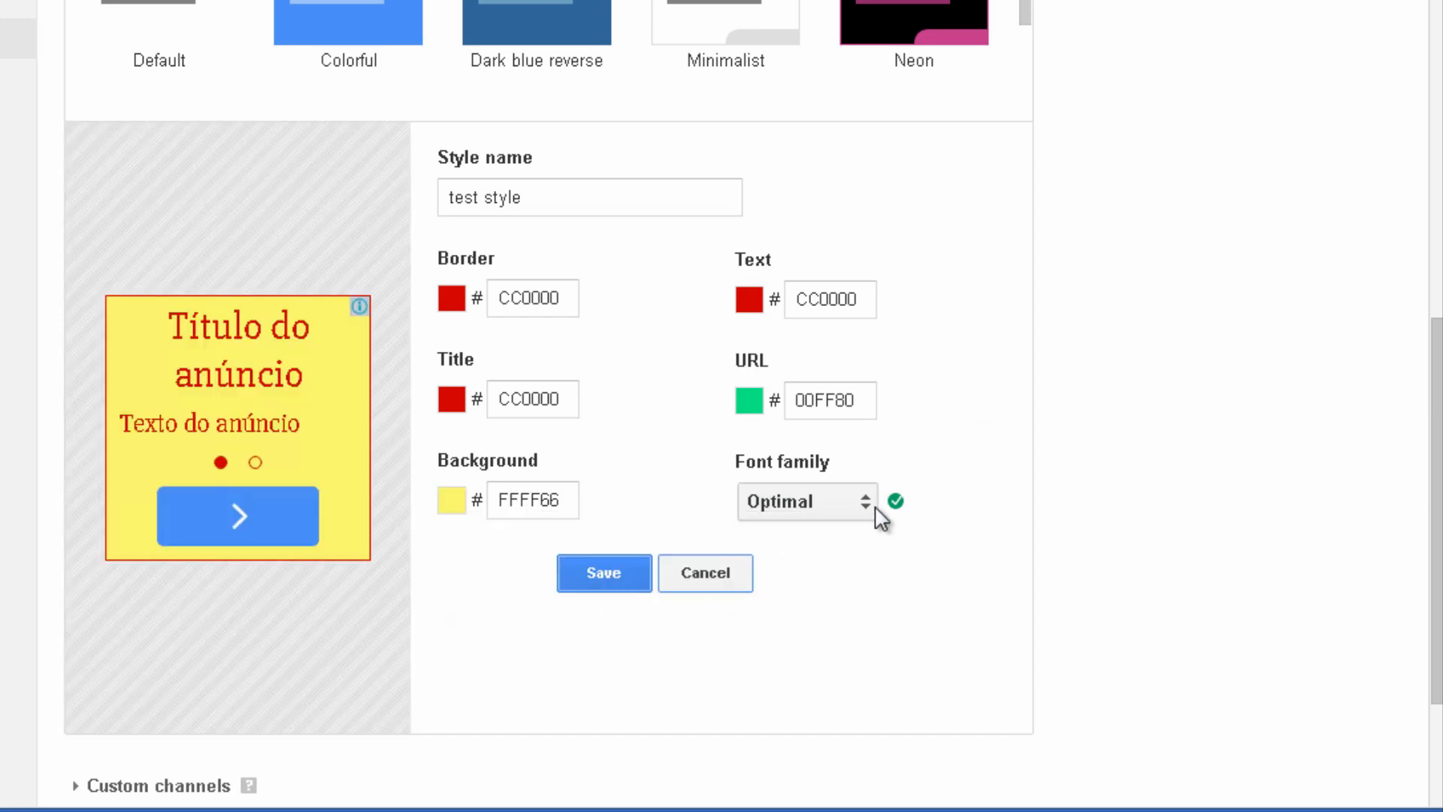
Change the style's font family to Times and save the custom ad style.
scroll(879, 517, down, 2)
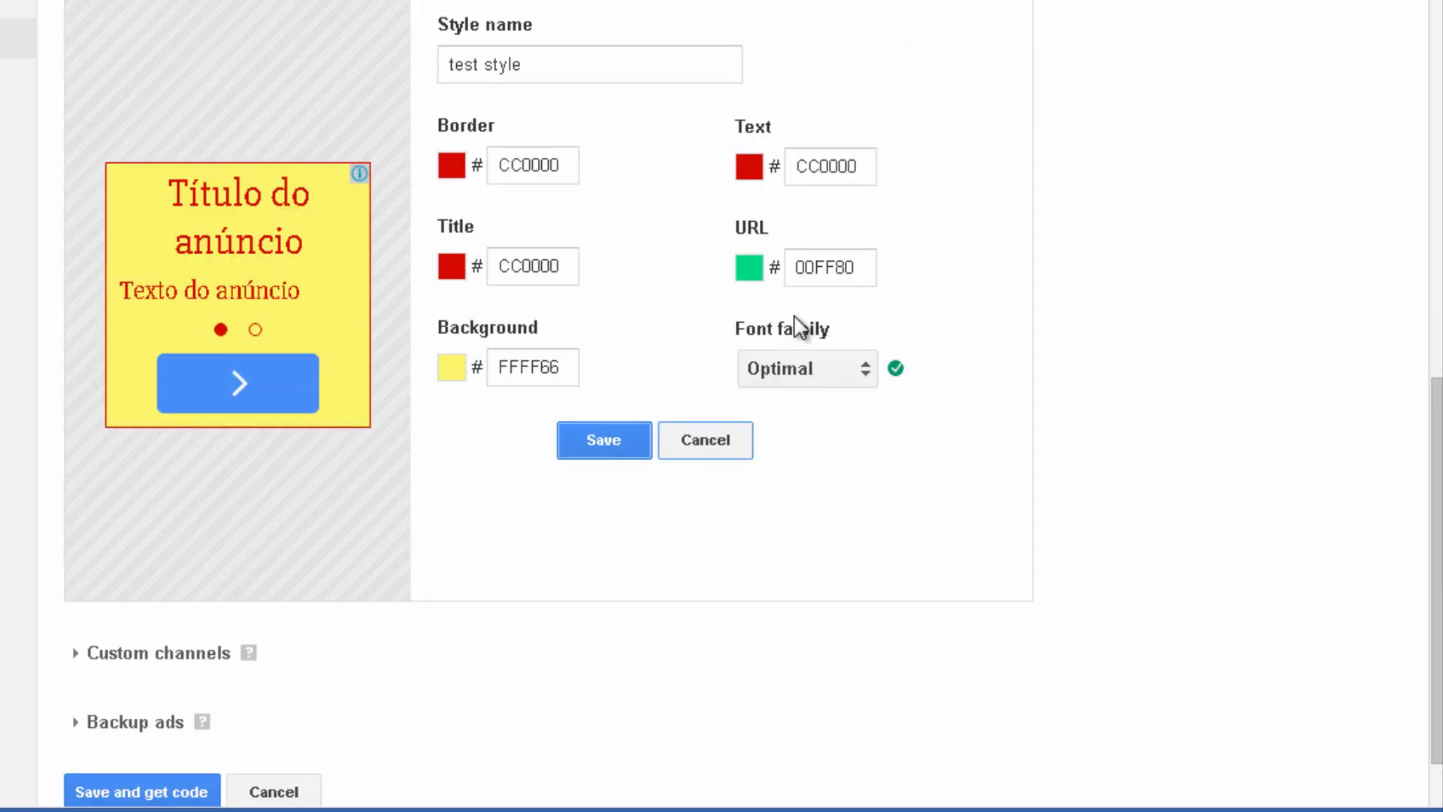
click(785, 371)
scroll(791, 500, down, 2)
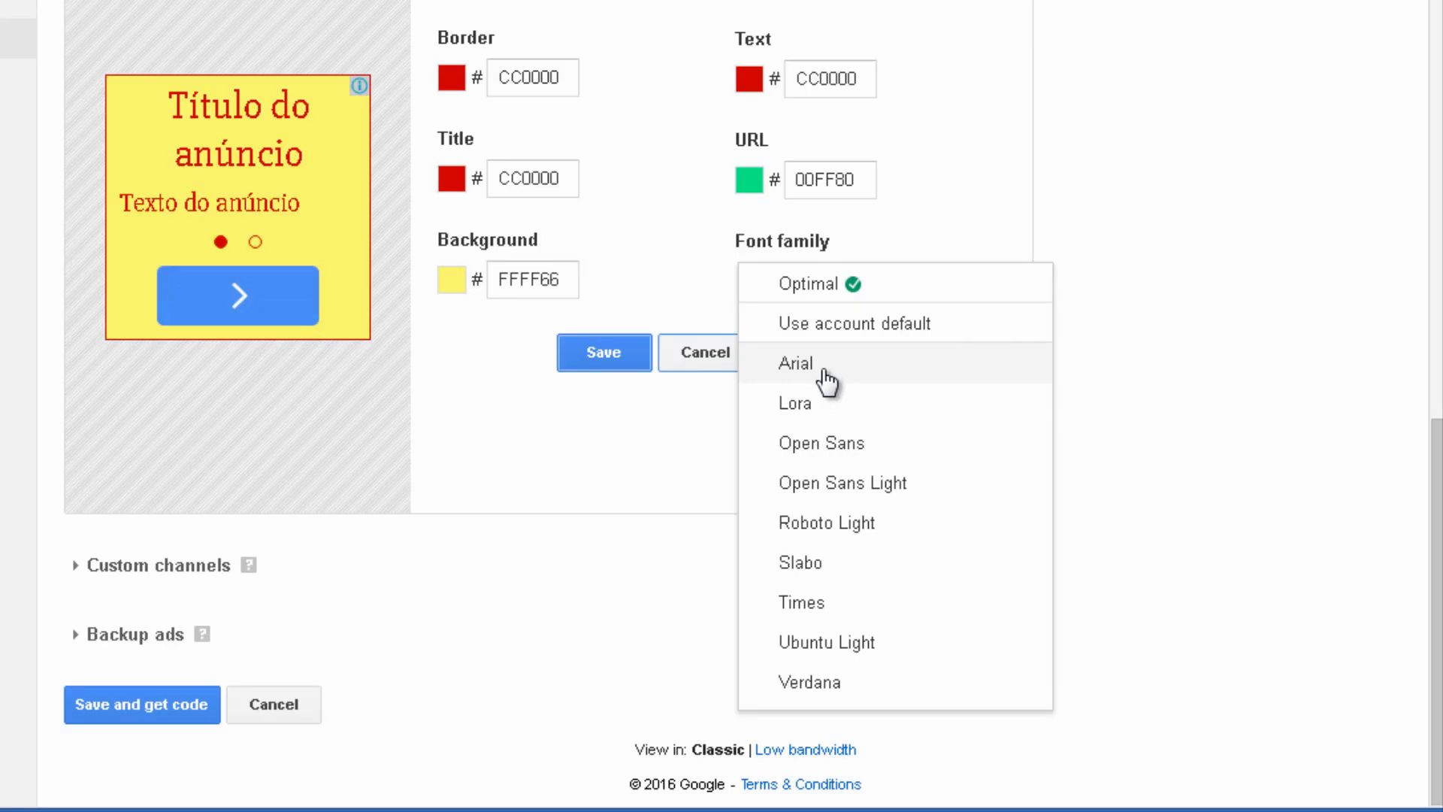
click(810, 608)
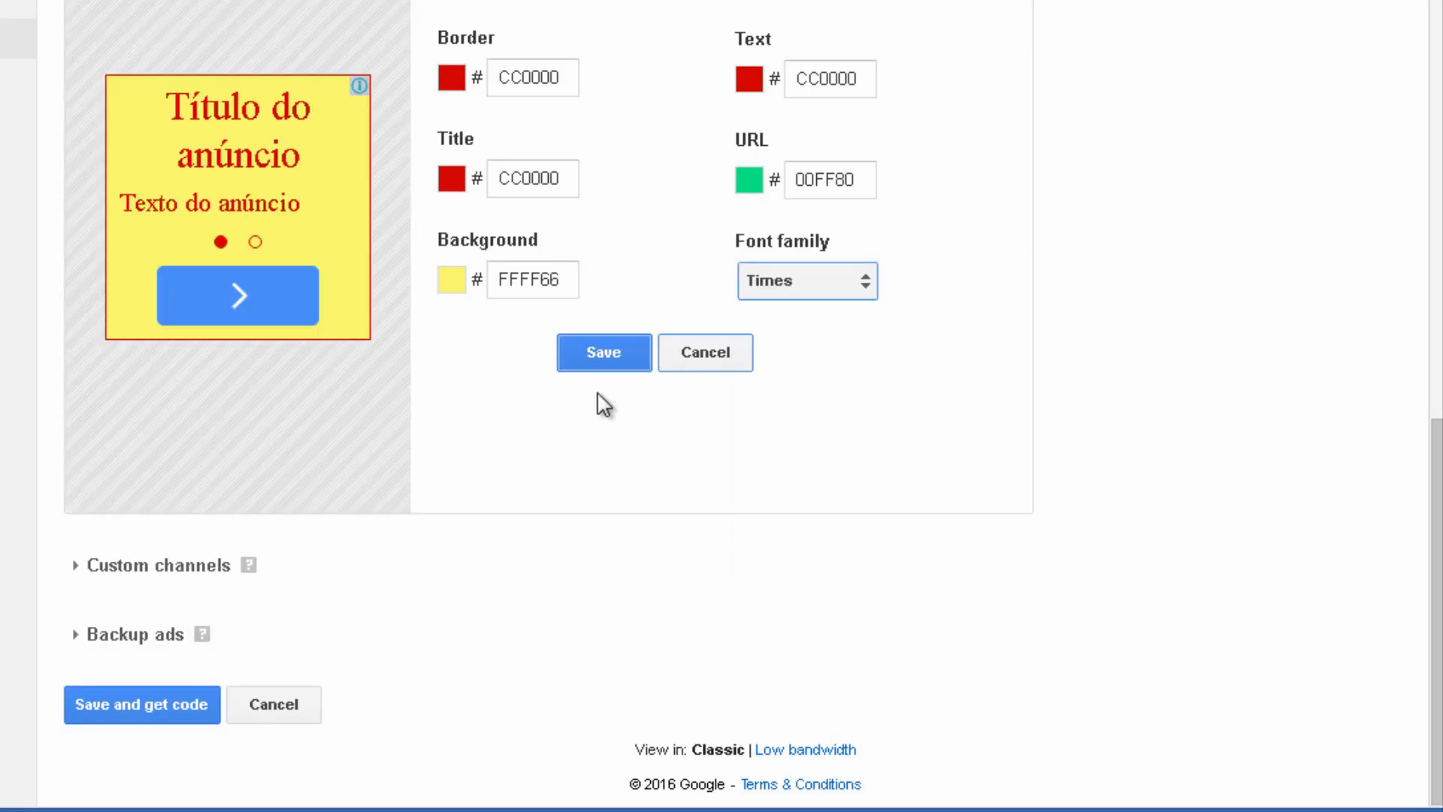
scroll(774, 688, up, 2)
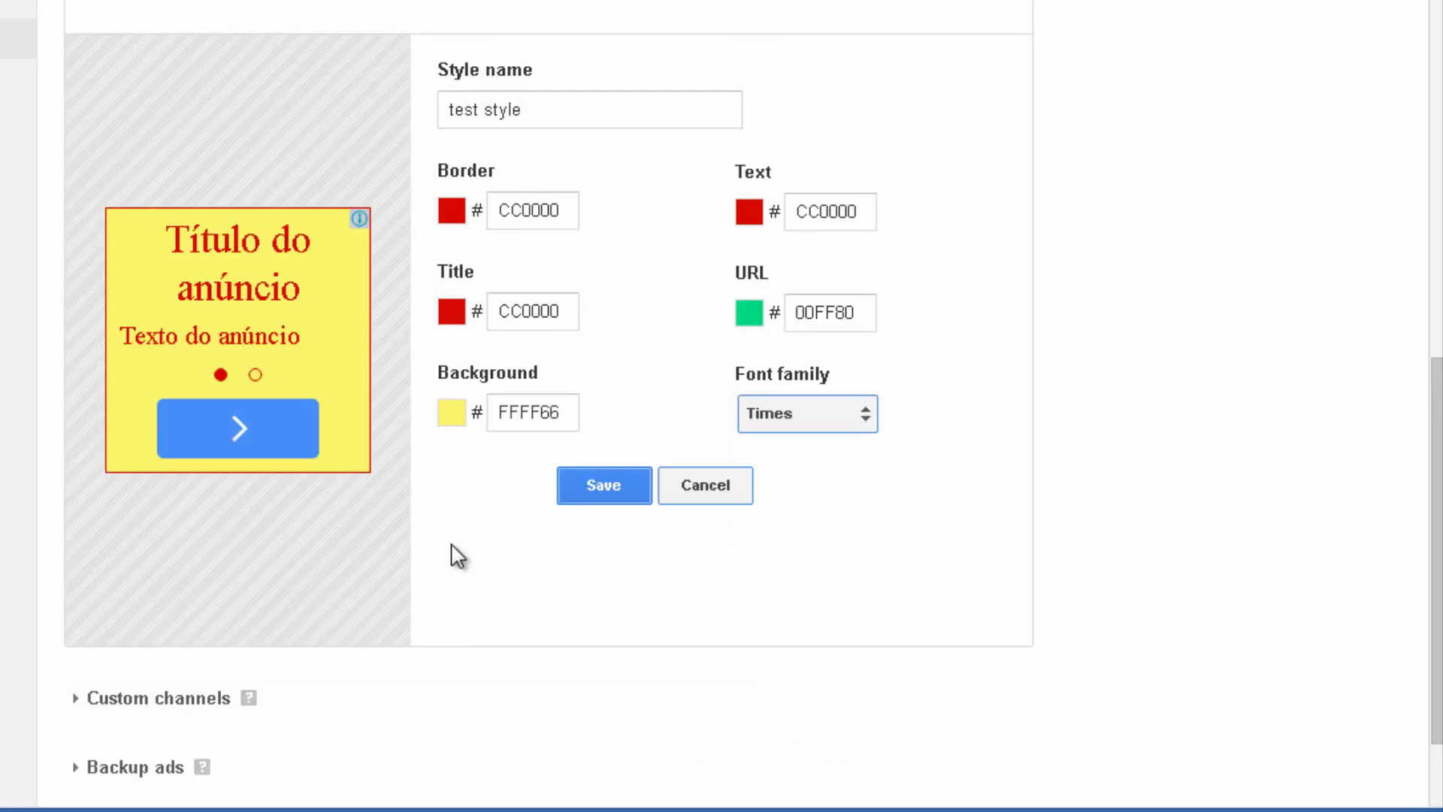
click(590, 496)
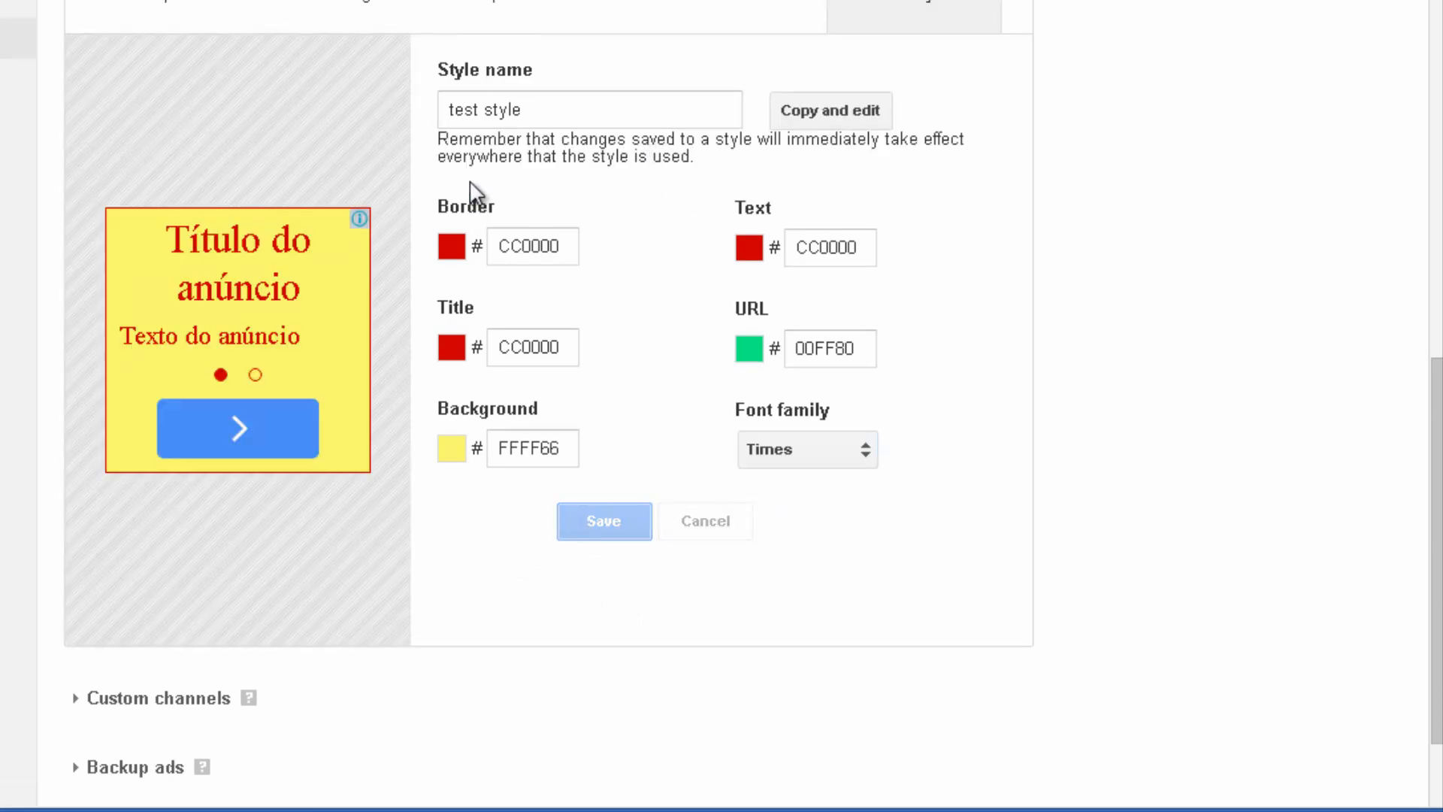
Save the ad unit to generate its code, and copy the complete ad code.
scroll(667, 556, down, 3)
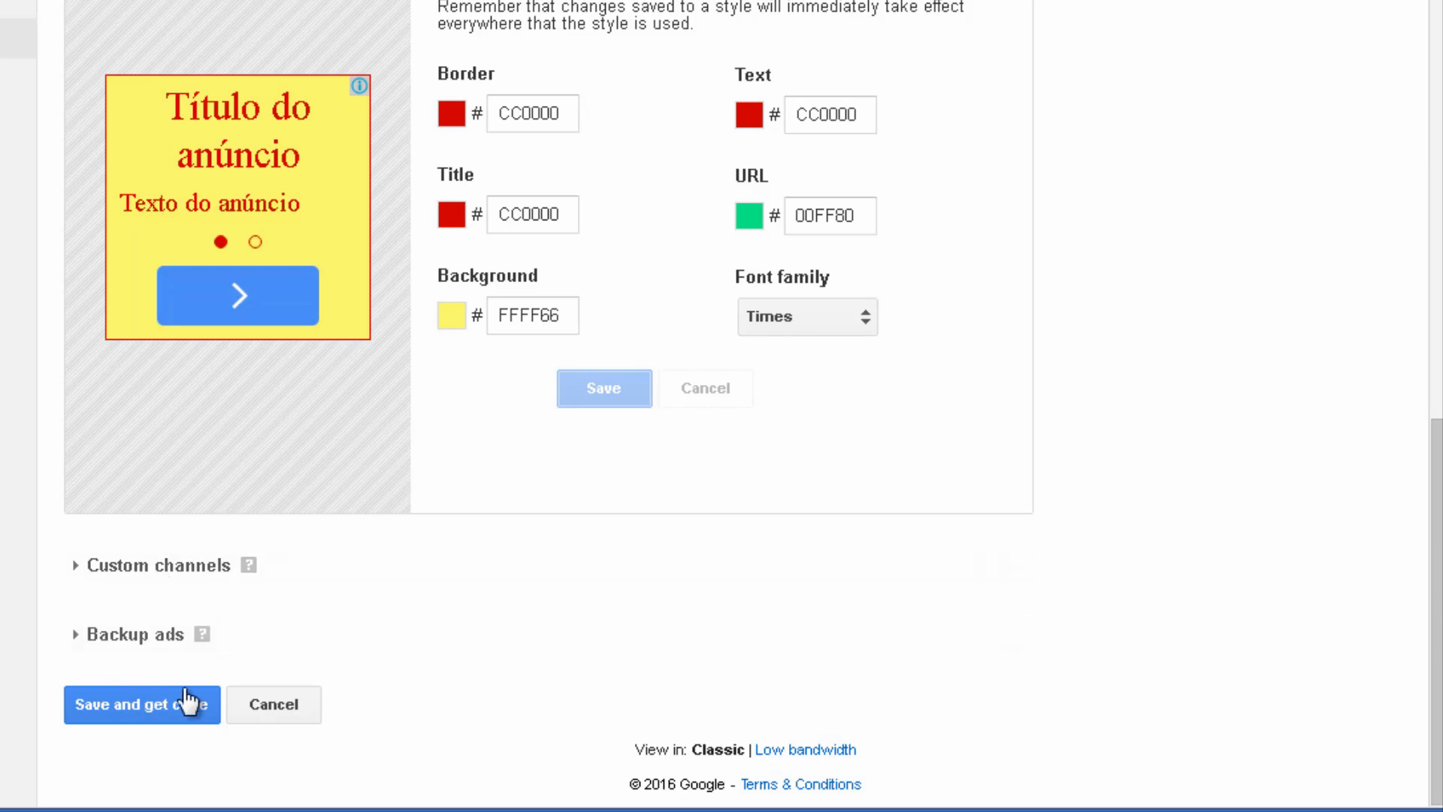
mouse_move(198, 637)
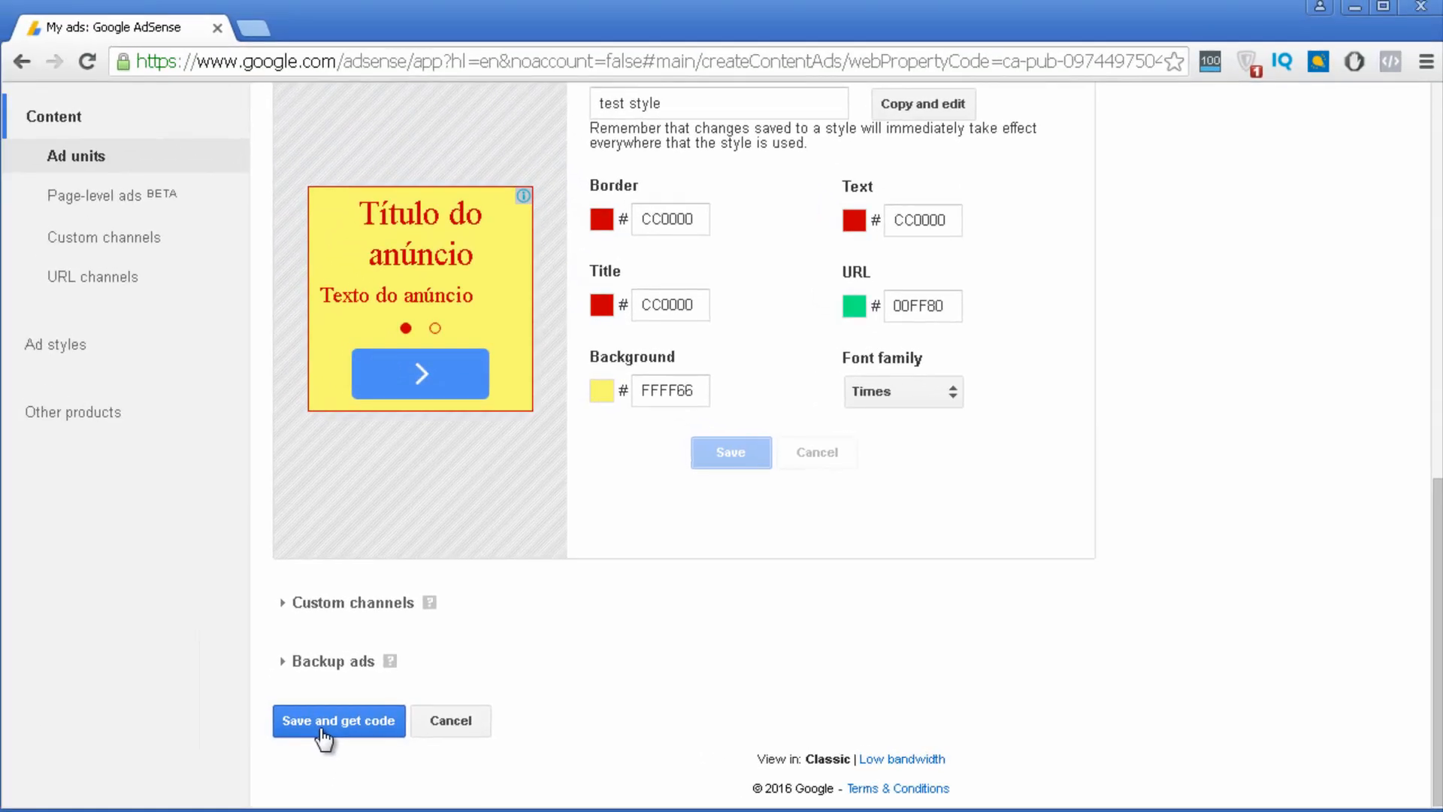
click(323, 727)
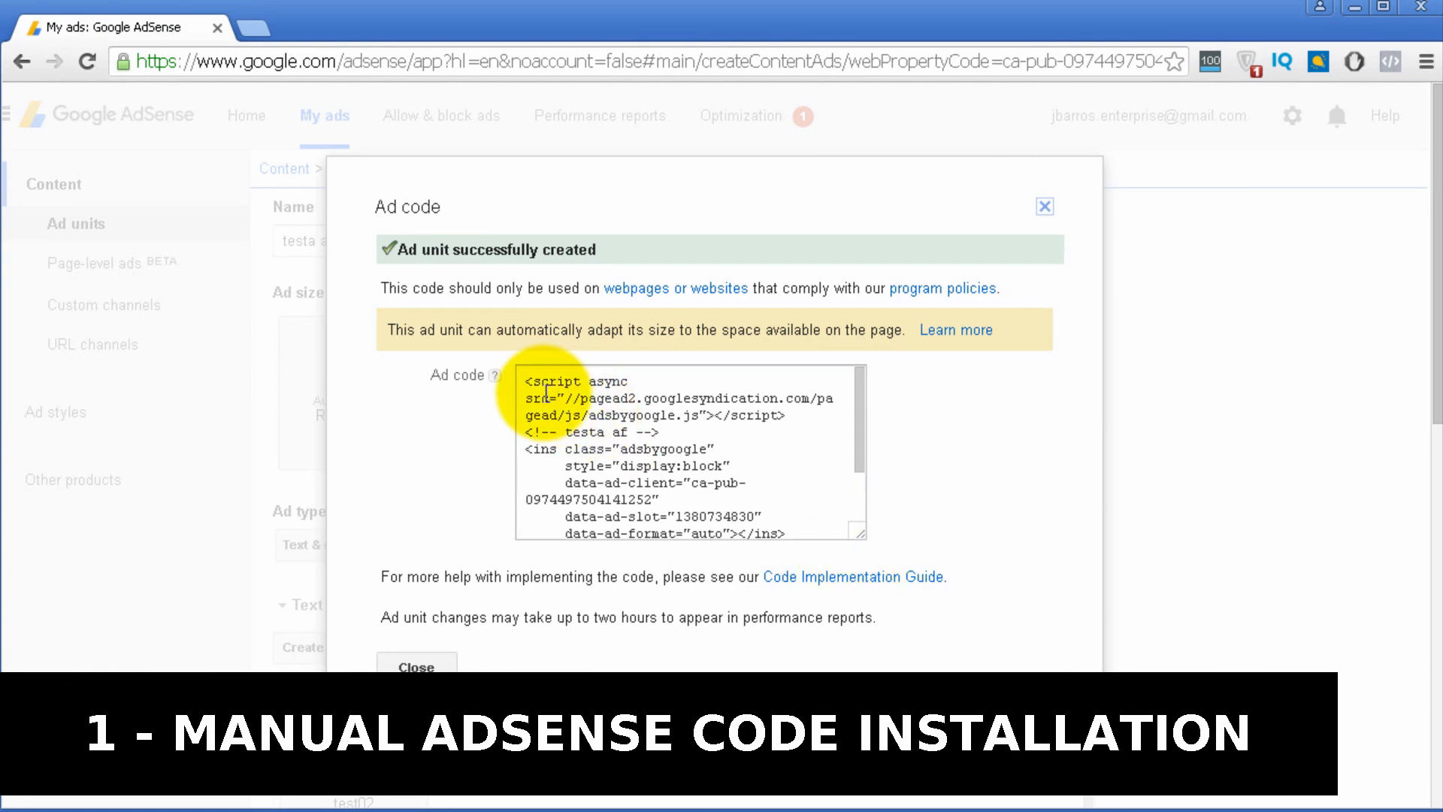
drag(525, 378, 765, 521)
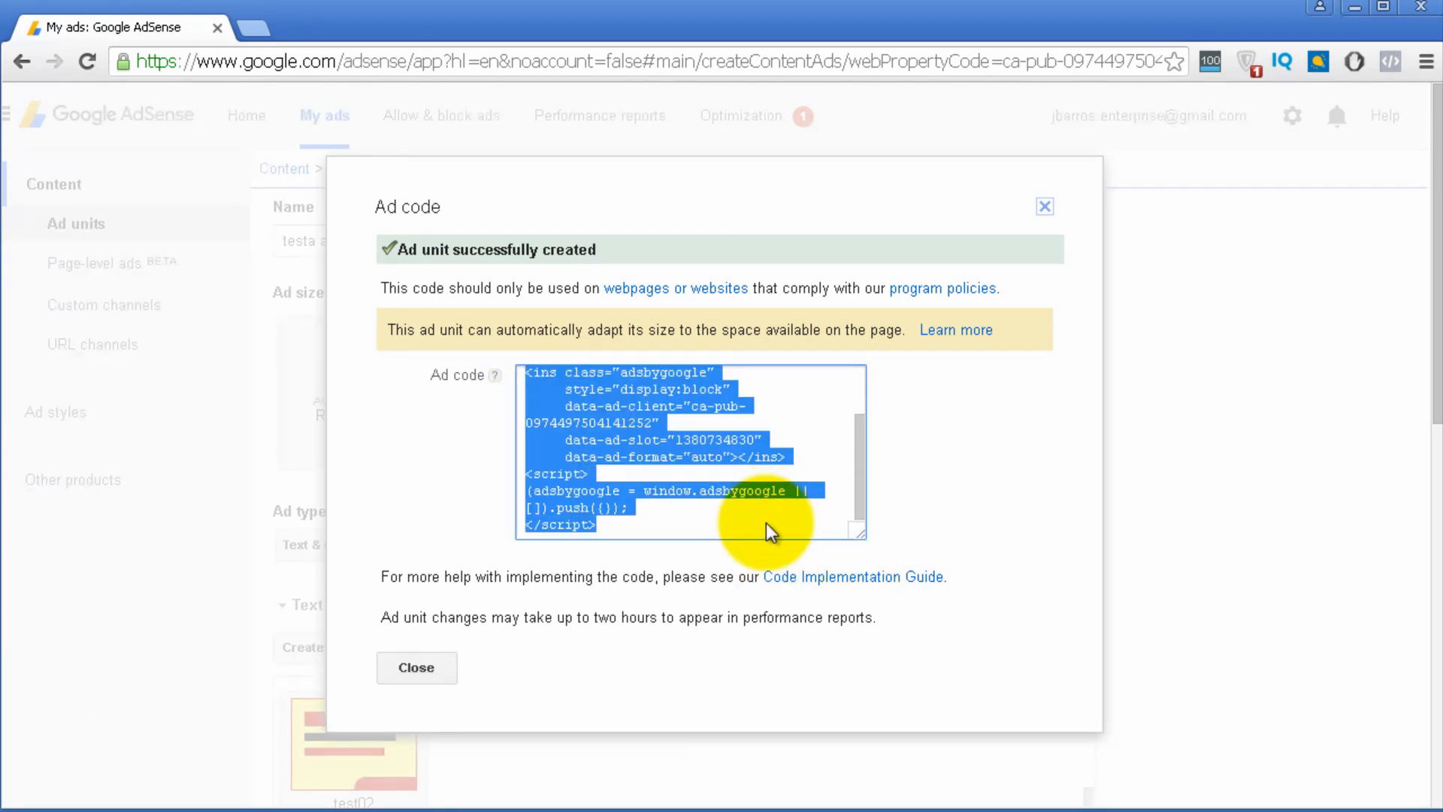
scroll(815, 481, up, 2)
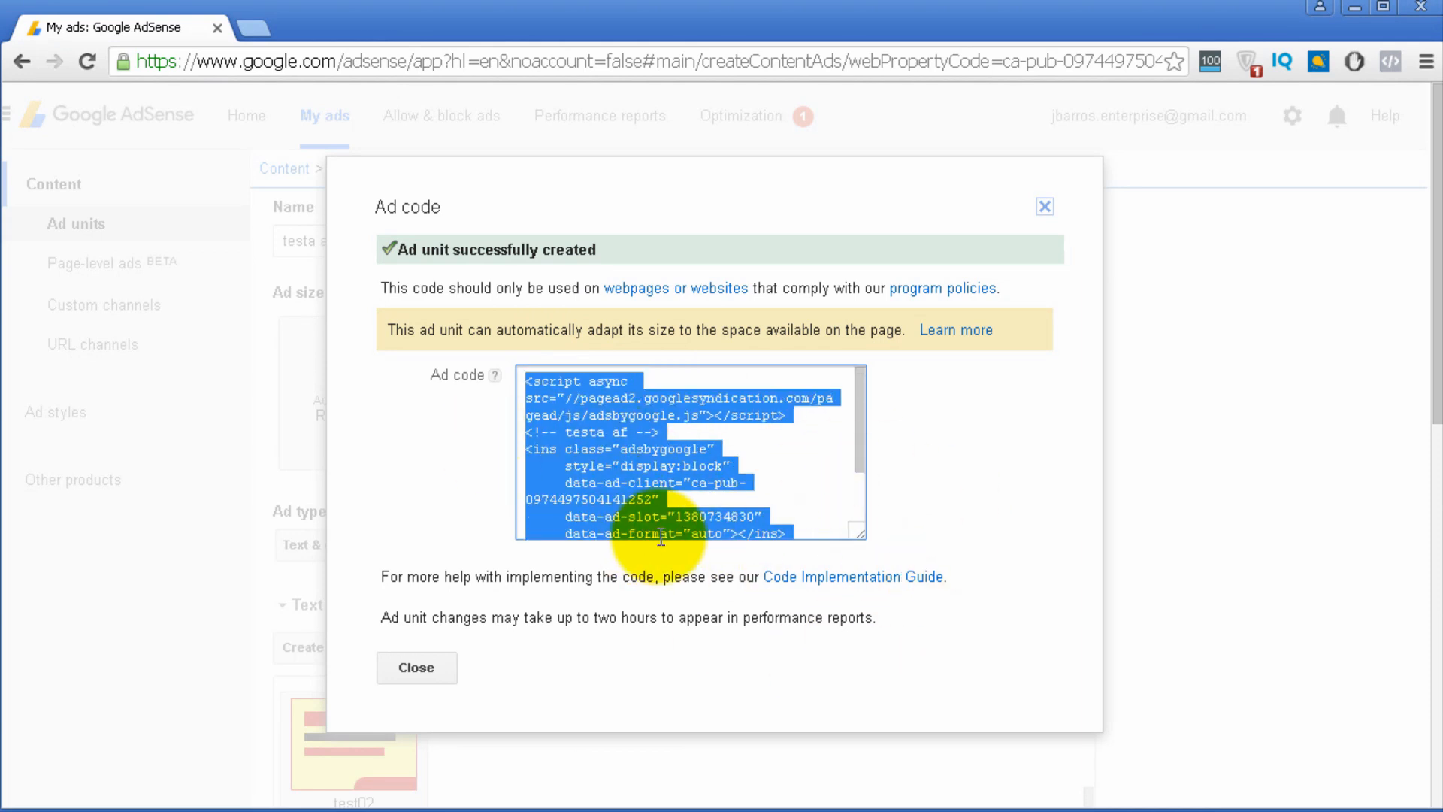
Open prositetutorials.org in a new browser tab.
right_click(153, 32)
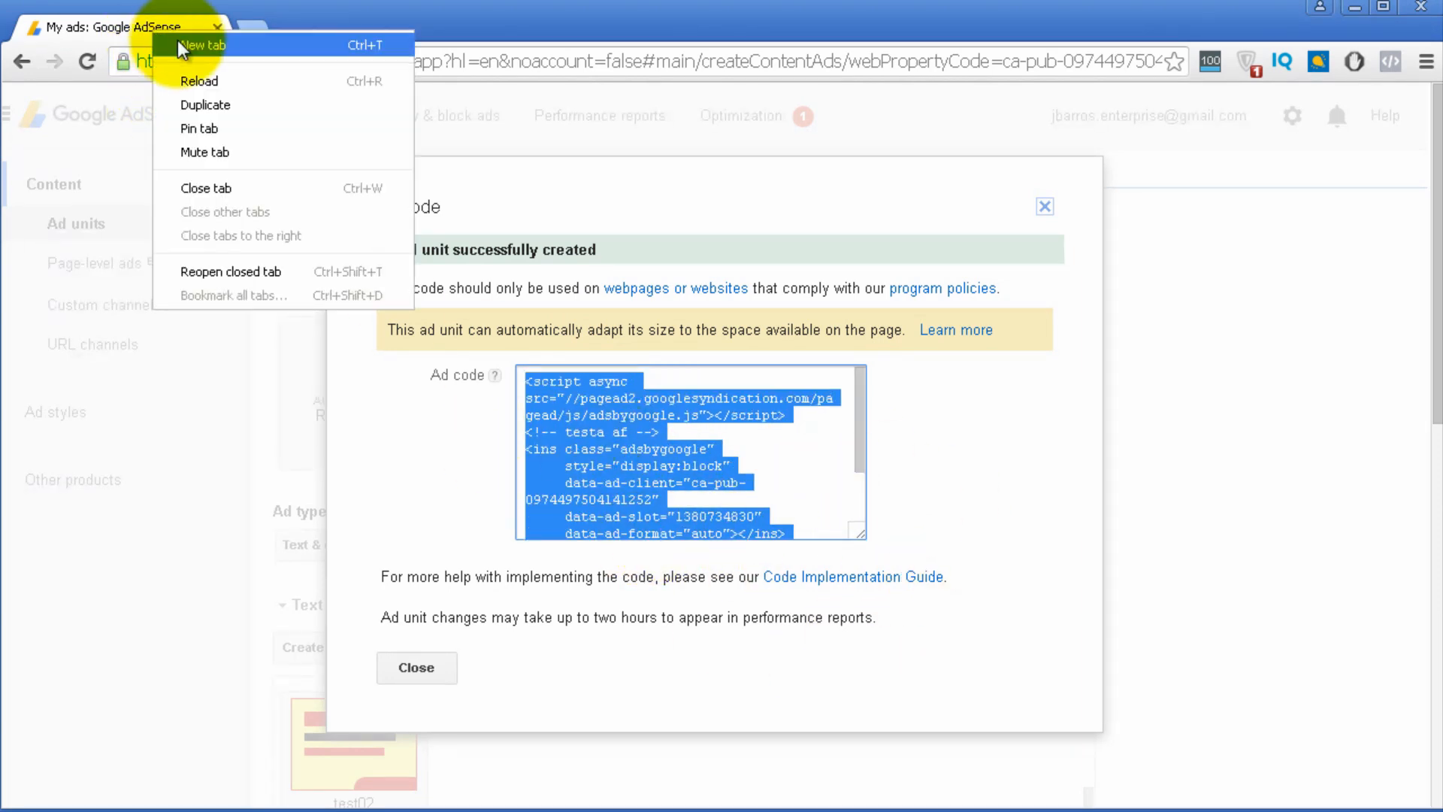
click(178, 43)
text(prositetutorials.org)
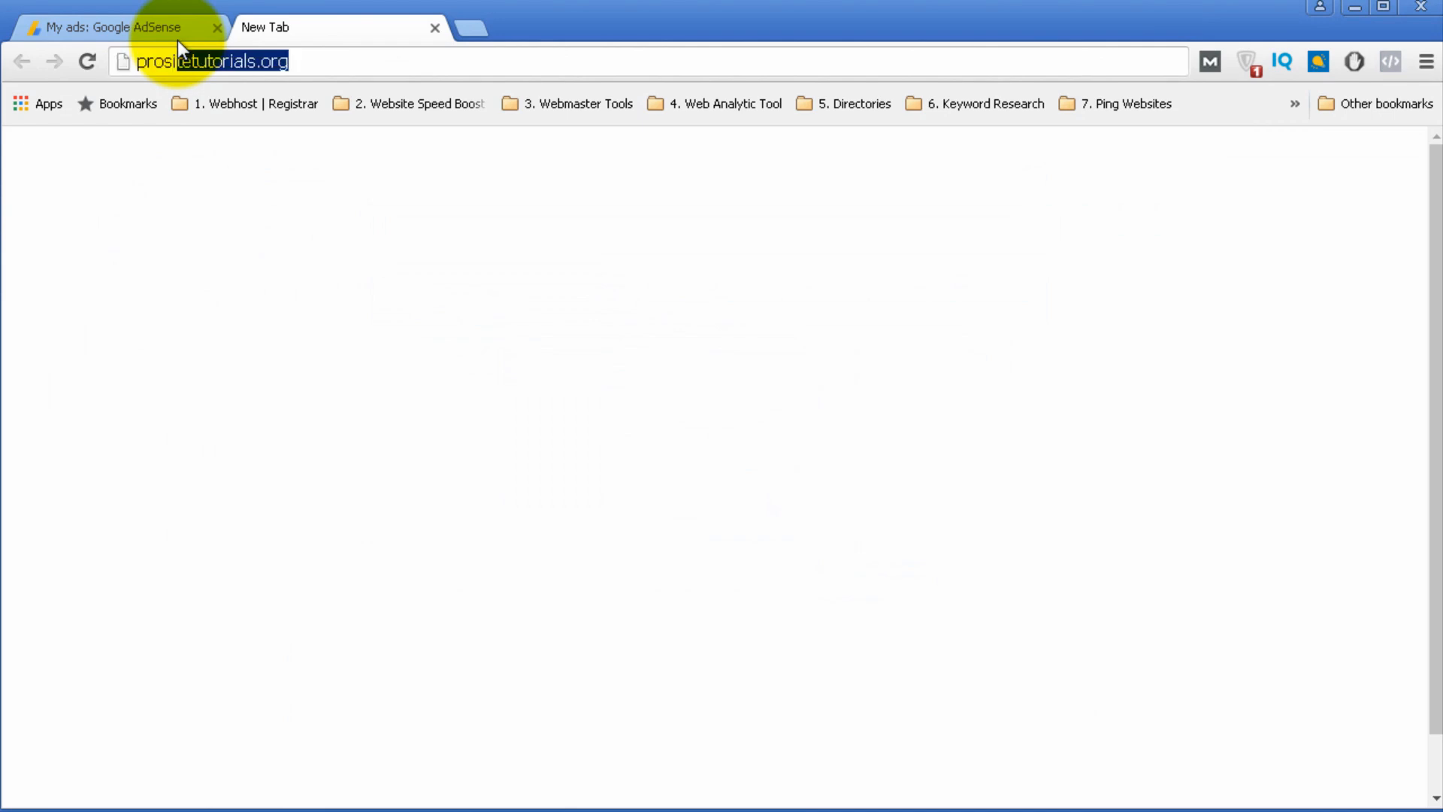
key(Return)
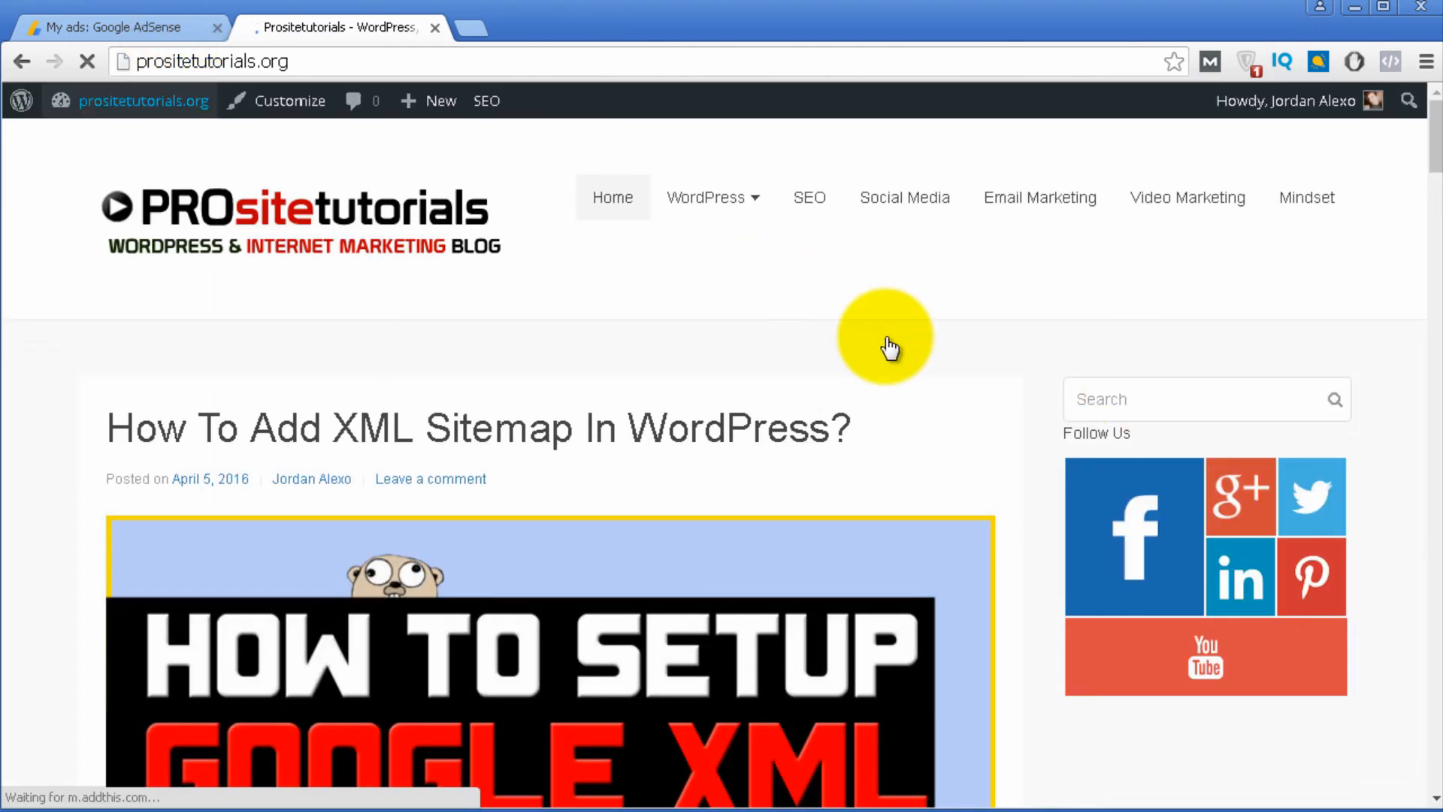
Go to the site's WordPress dashboard and open the Widgets page under Appearance.
mouse_move(98, 109)
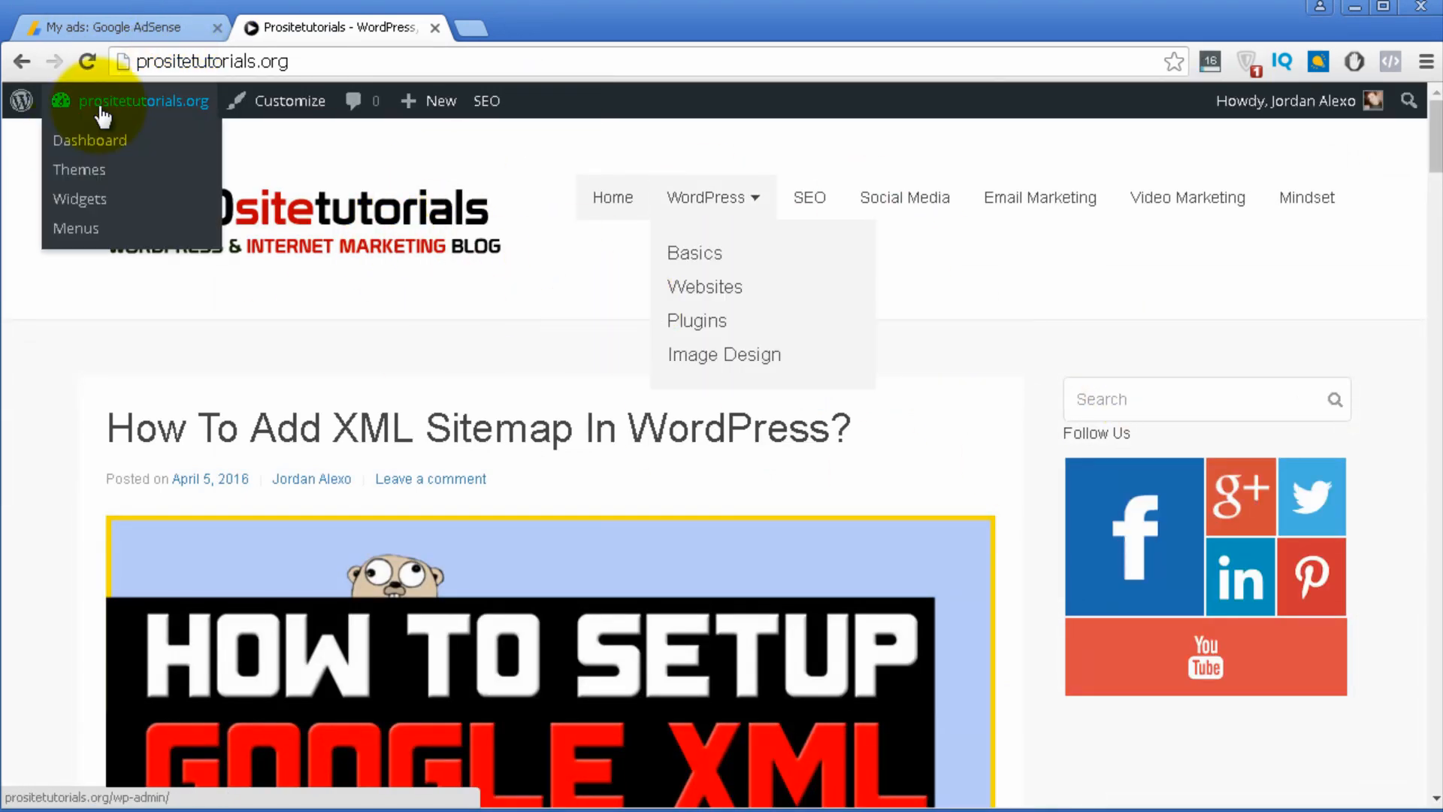
click(91, 148)
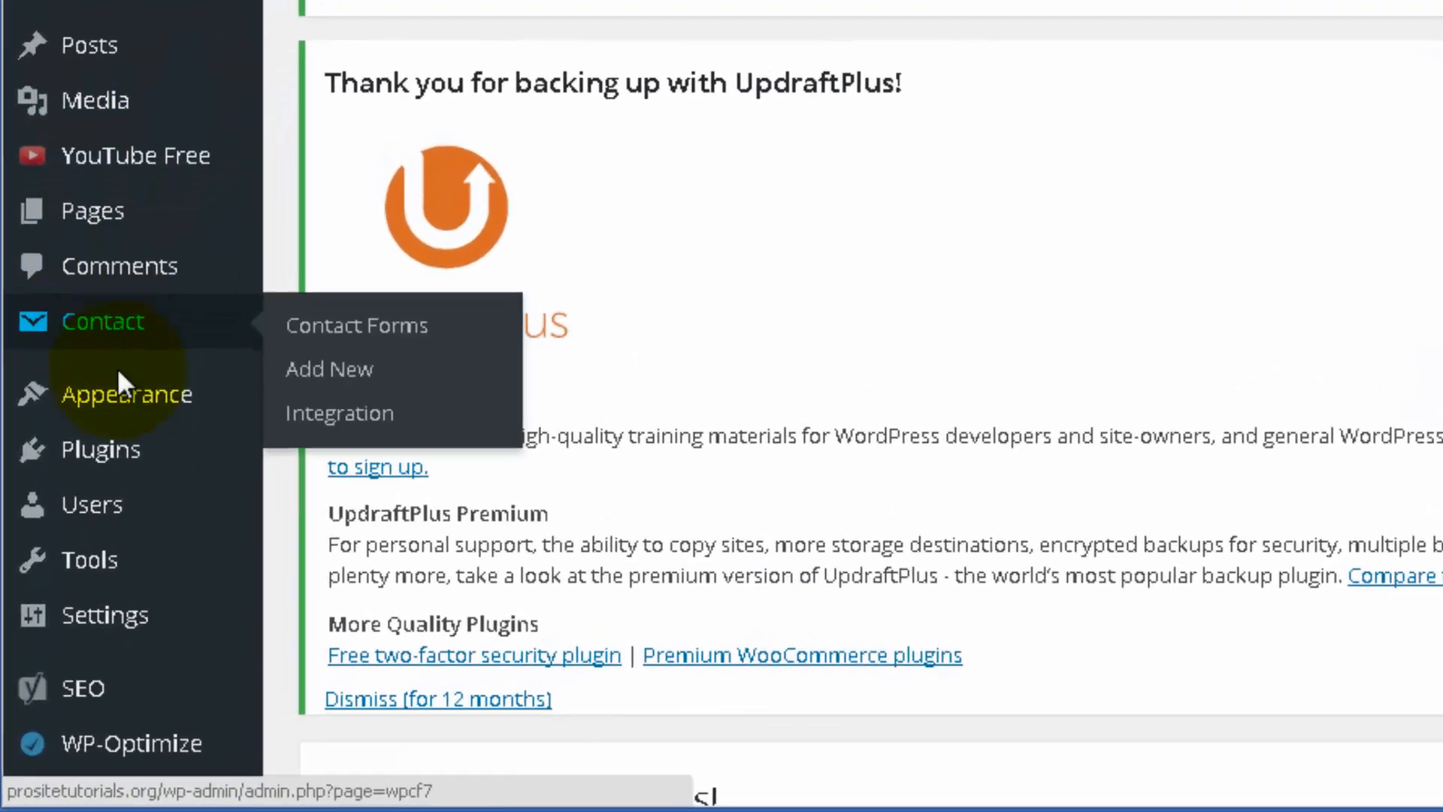
mouse_move(87, 525)
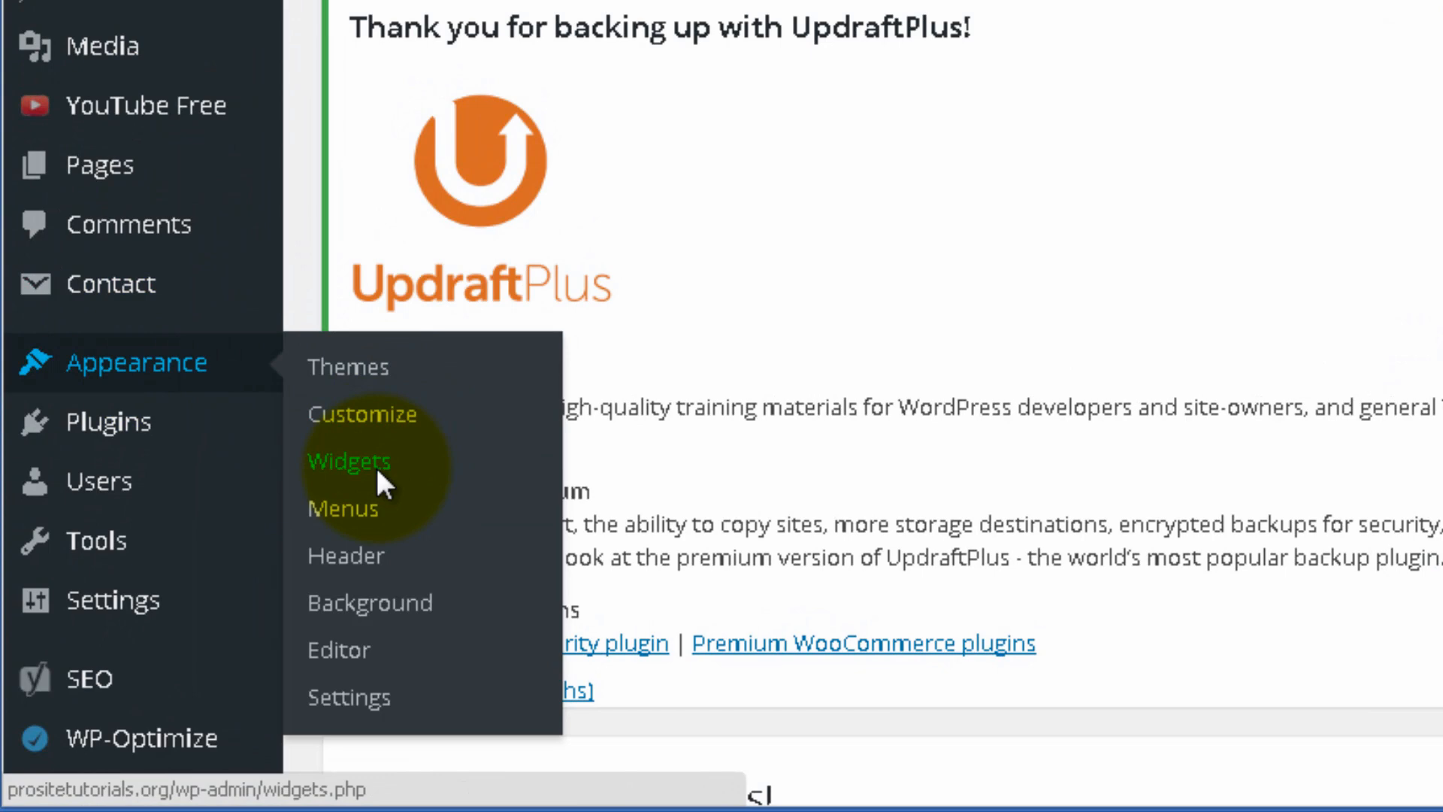
click(378, 472)
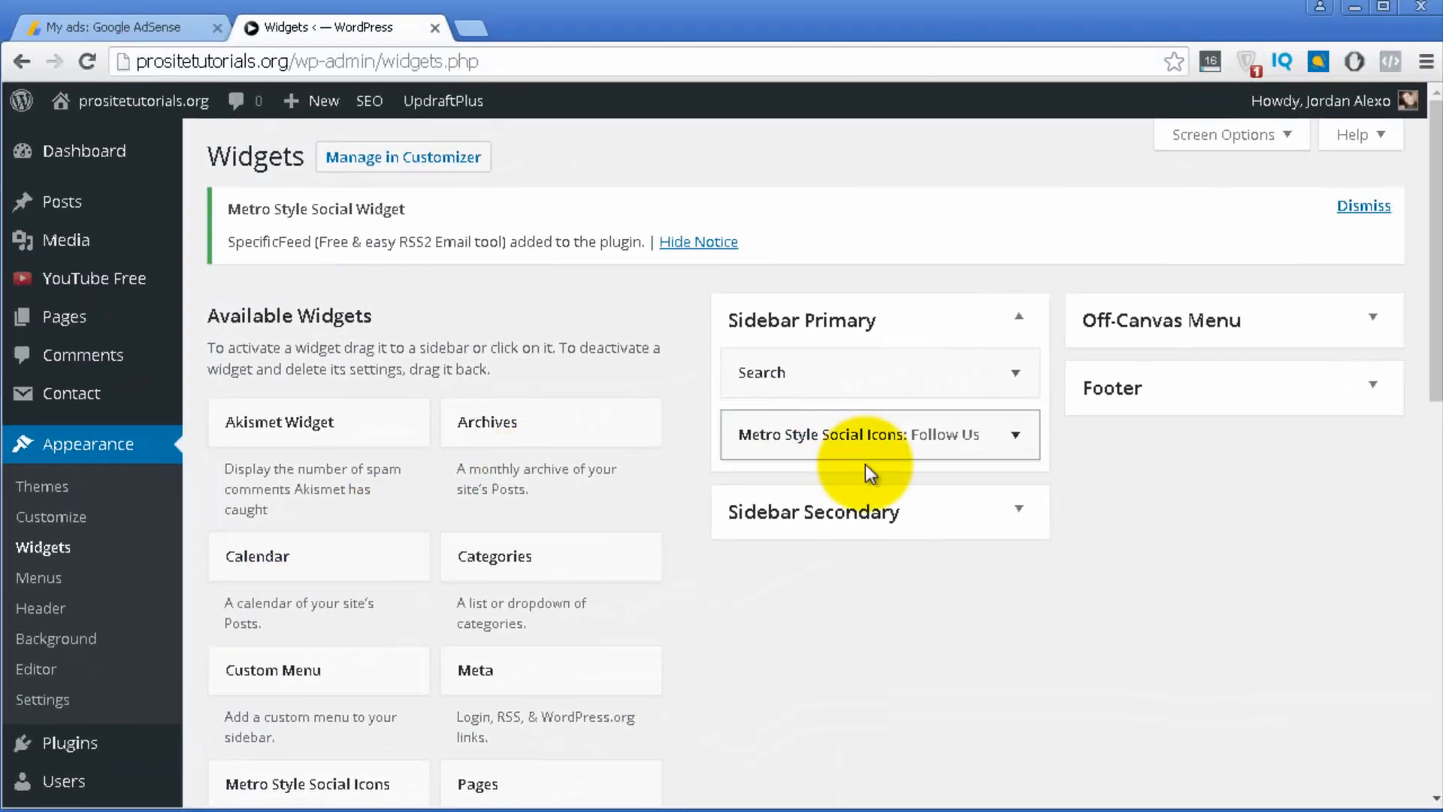
Add a Text widget below the Metro Style Social Icons in Sidebar Primary, collapse it and expand the Footer widget area.
scroll(761, 521, down, 3)
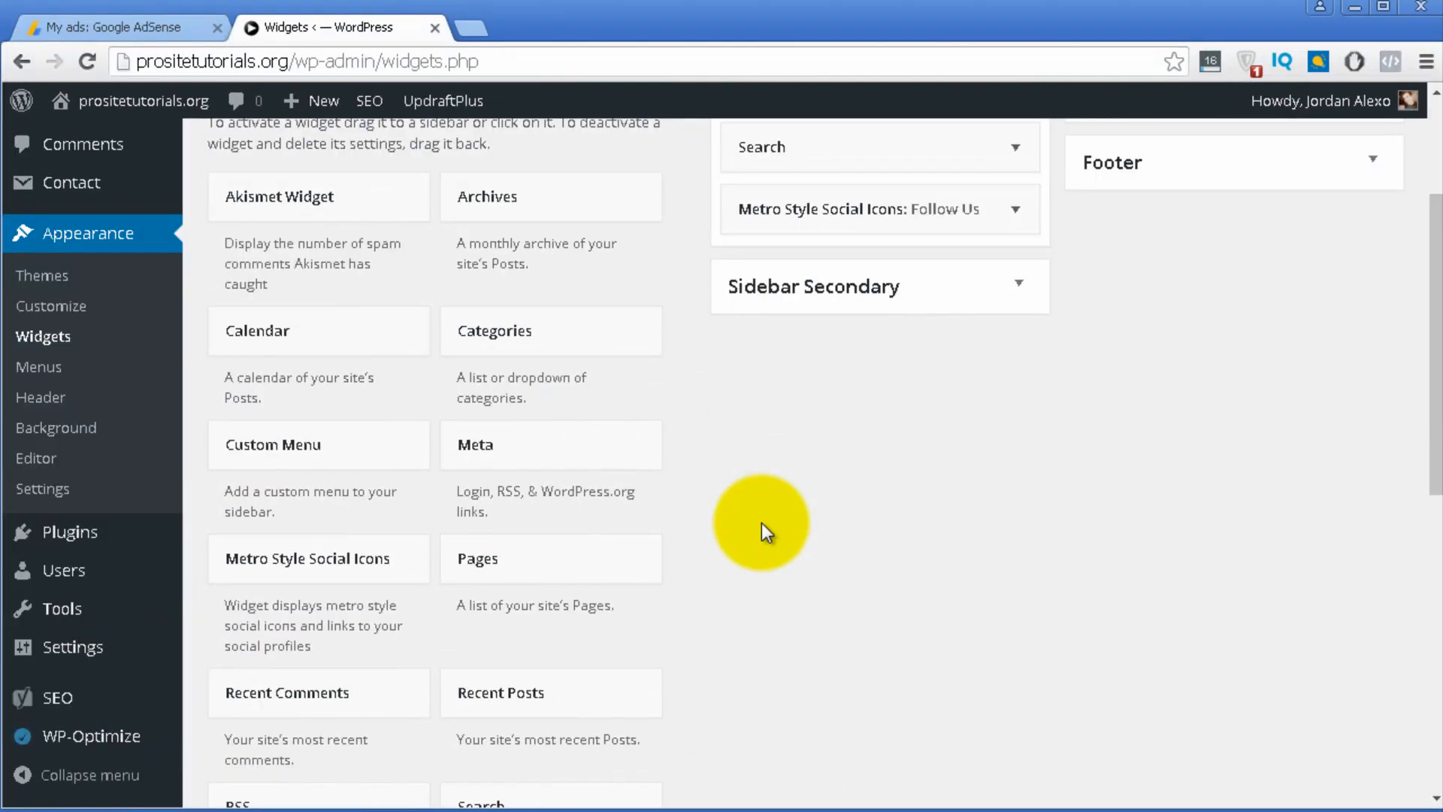
scroll(761, 522, down, 2)
scroll(760, 521, down, 3)
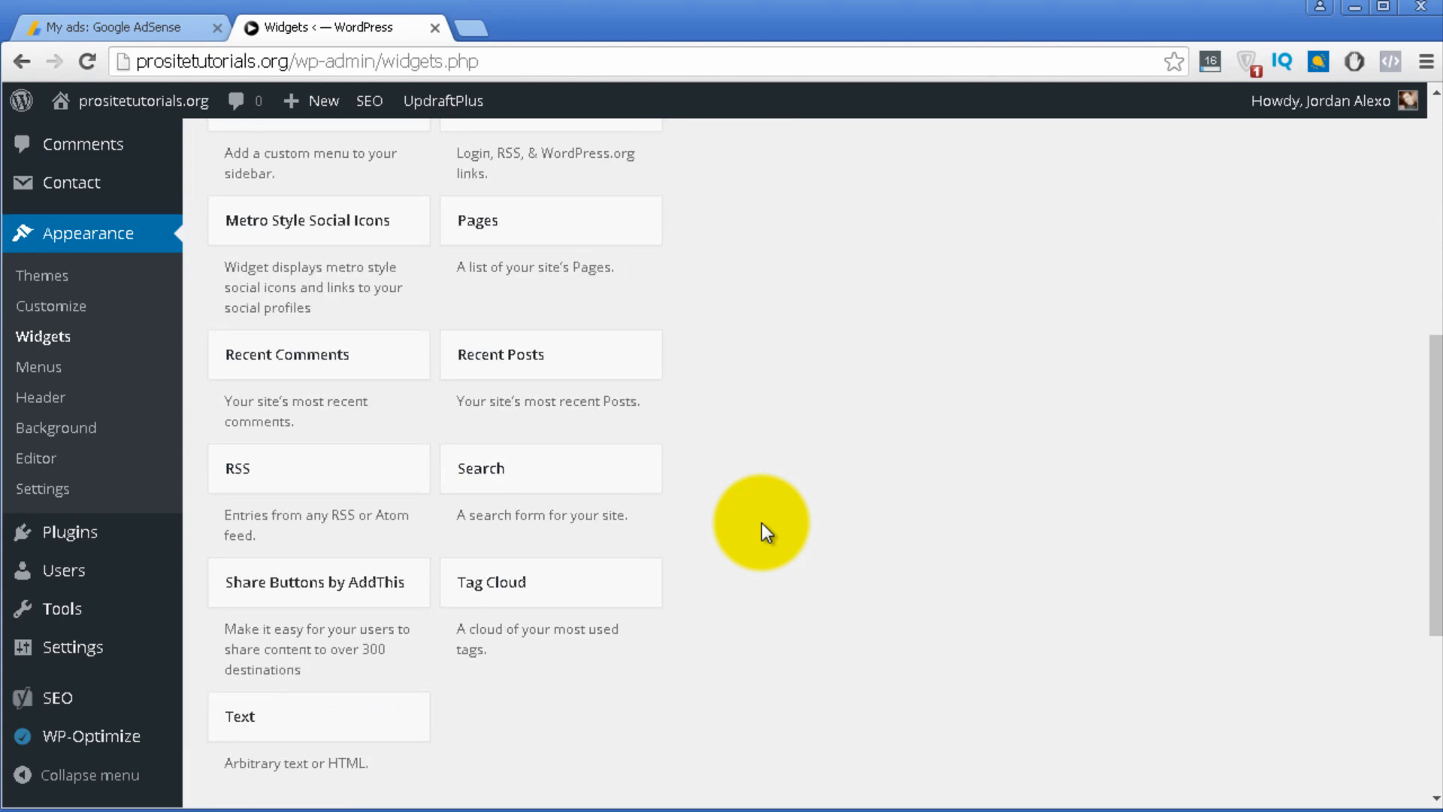
scroll(761, 522, down, 2)
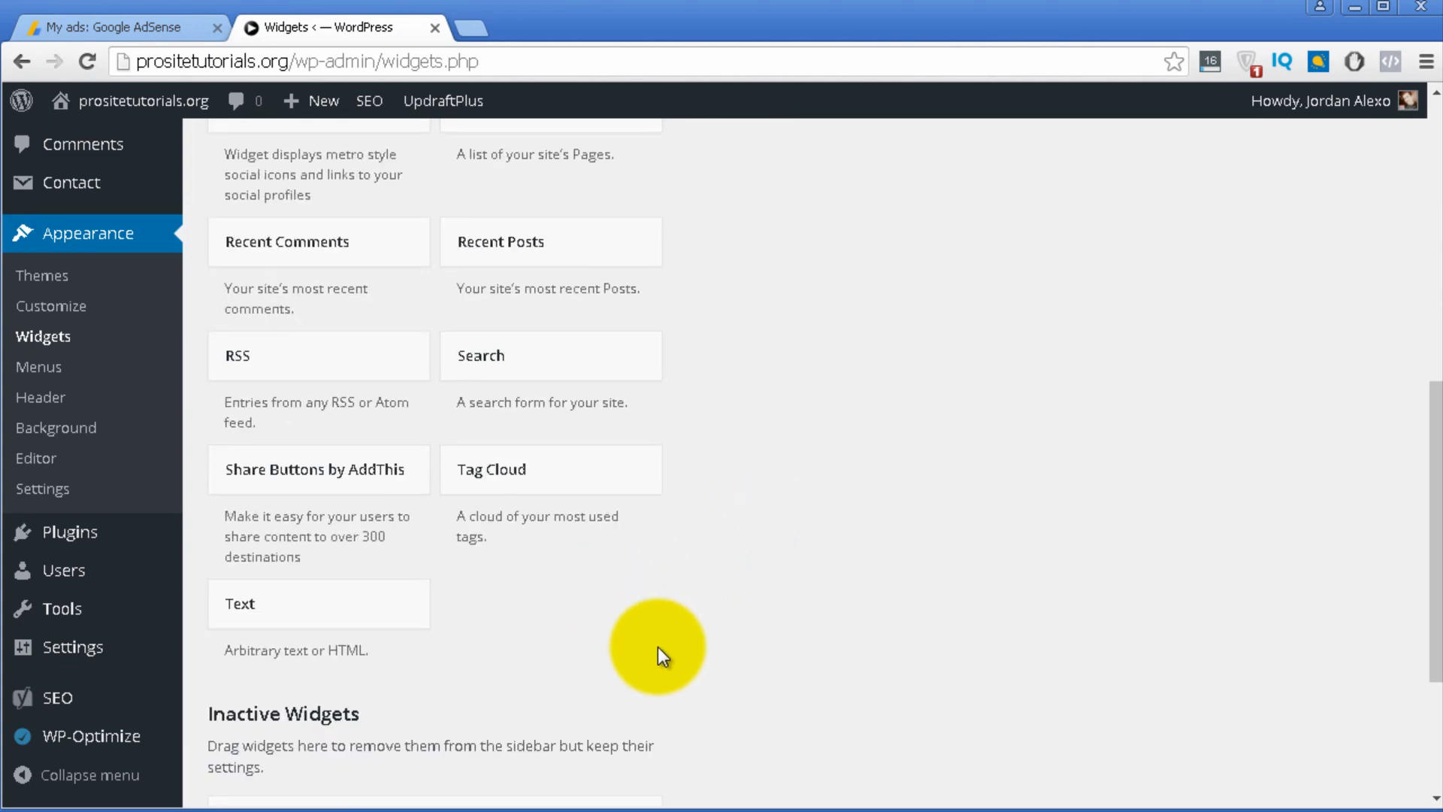
drag(302, 621, 355, 596)
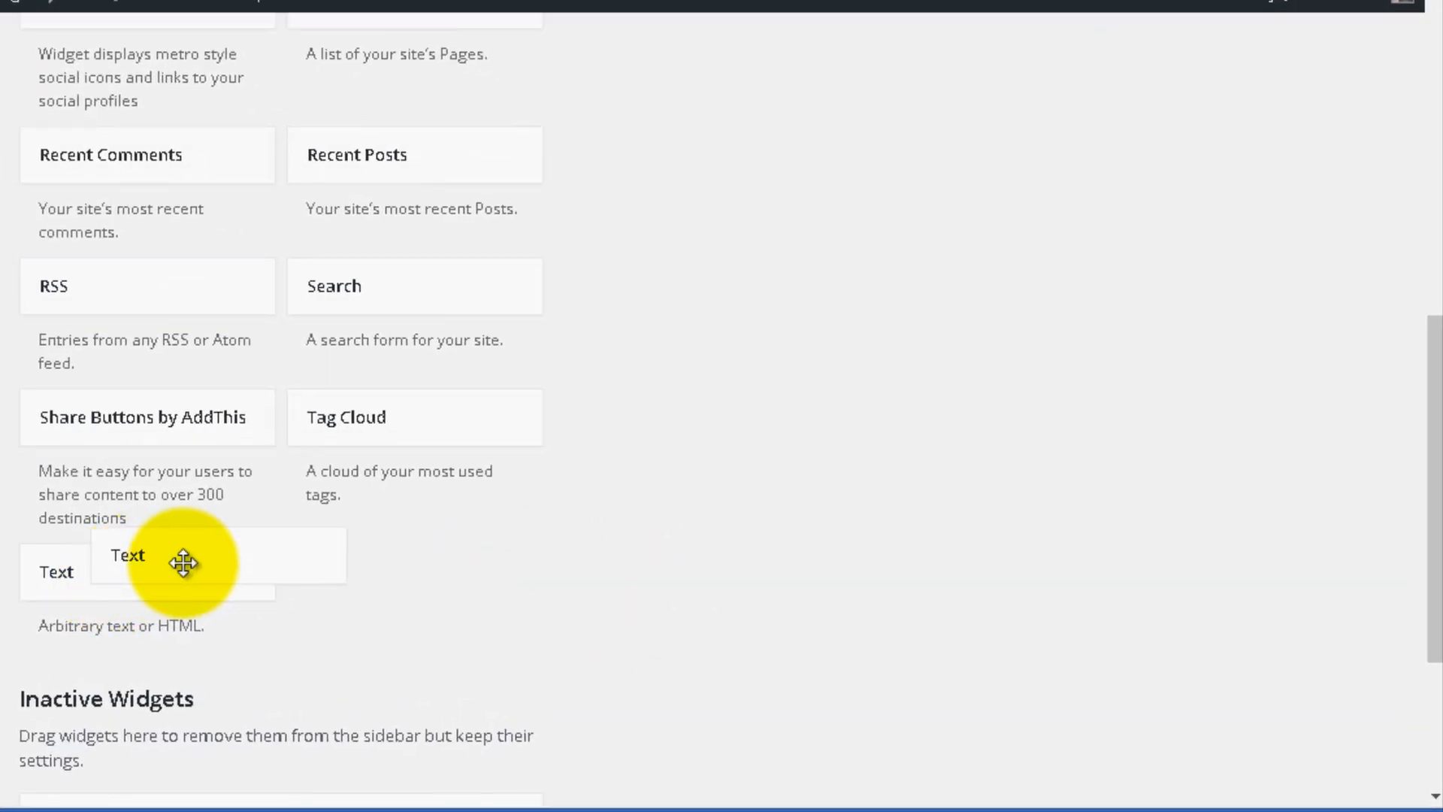
drag(189, 566, 744, 459)
scroll(554, 332, up, 5)
scroll(796, 120, up, 3)
scroll(1047, 566, down, 2)
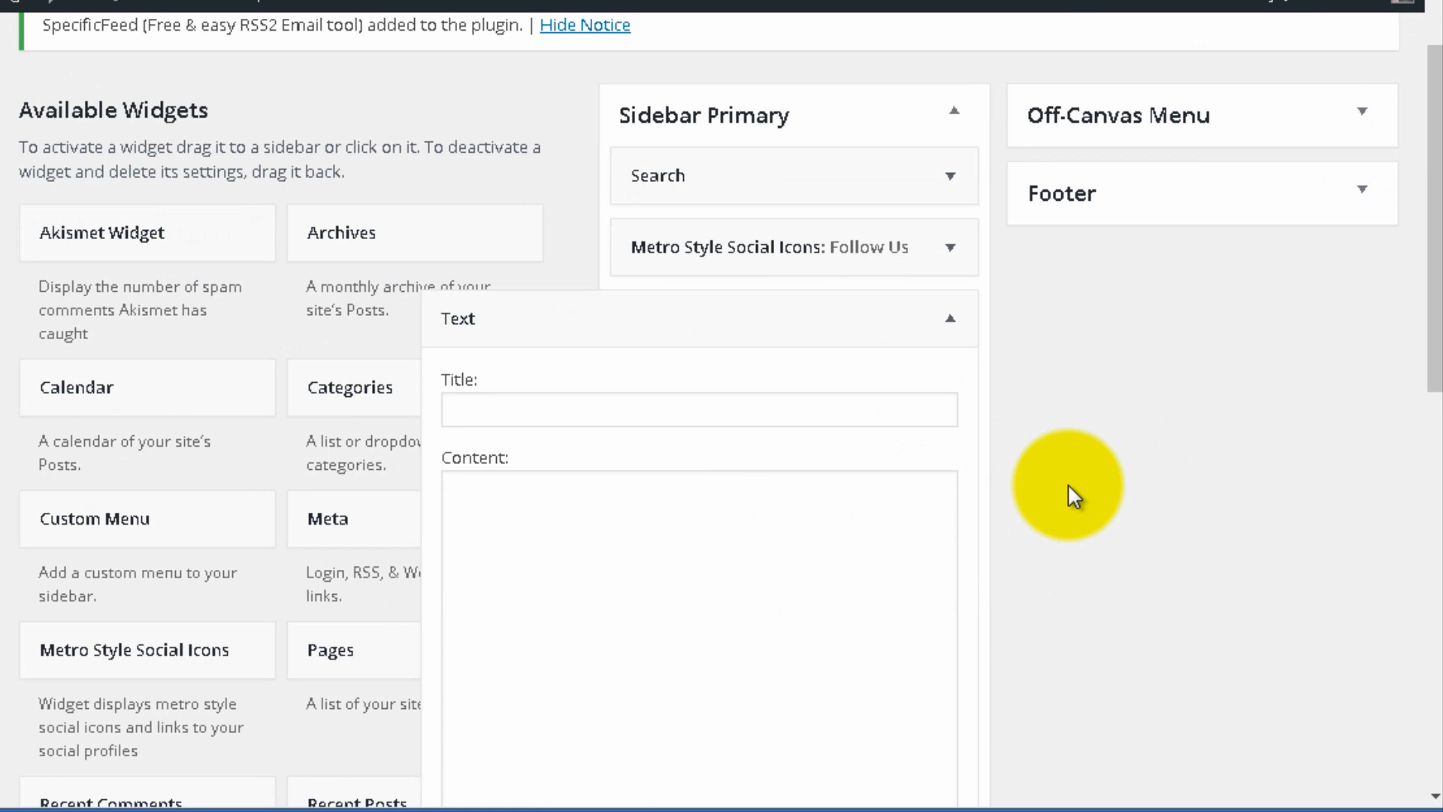
scroll(1067, 481, down, 2)
scroll(1068, 460, up, 2)
mouse_move(877, 325)
mouse_down()
mouse_move(1125, 217)
mouse_move(1321, 171)
mouse_move(1053, 280)
mouse_move(1327, 148)
mouse_move(854, 330)
mouse_up()
click(1191, 216)
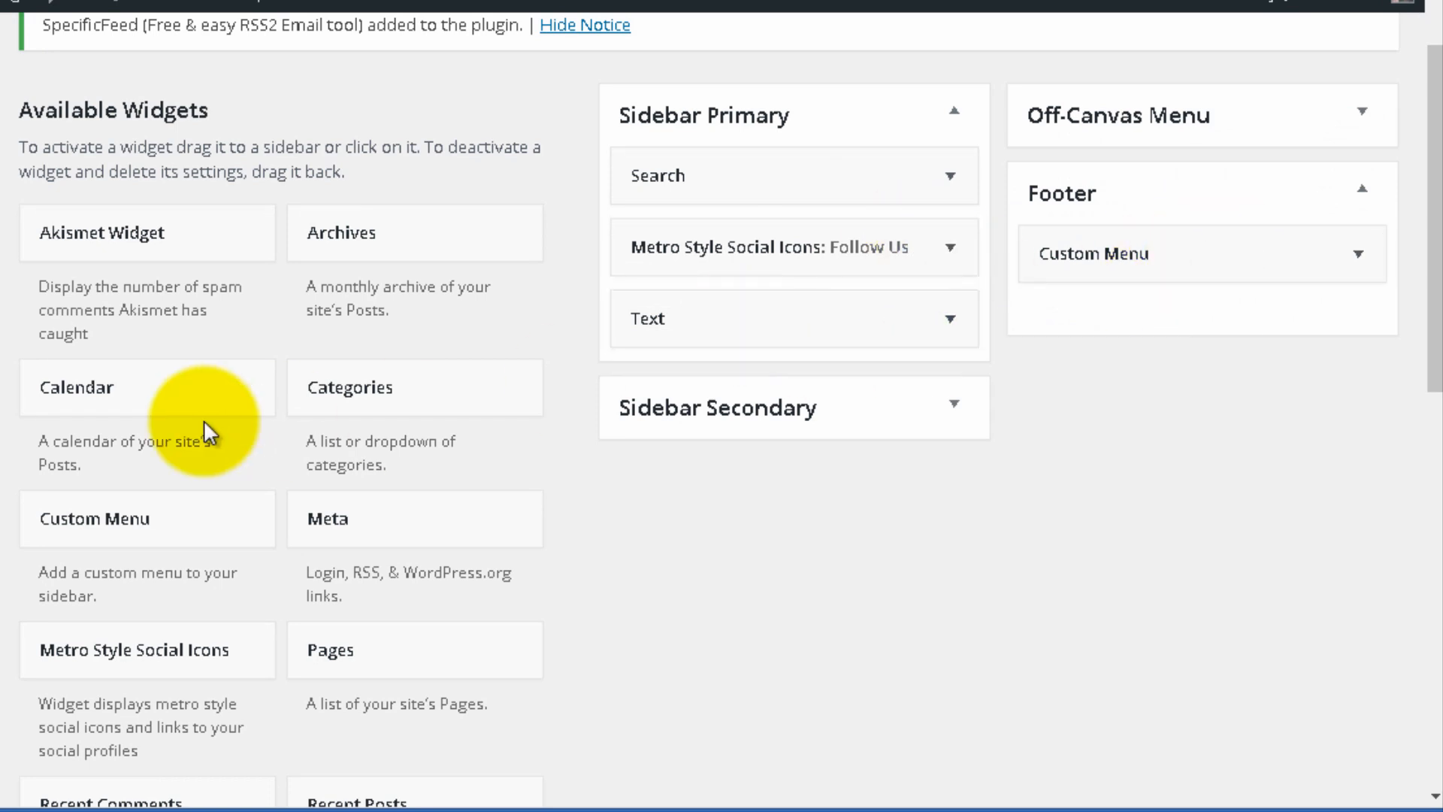
Paste the copied AdSense code into the content of the Sidebar Primary Text widget and save the widget.
click(815, 337)
scroll(812, 339, down, 3)
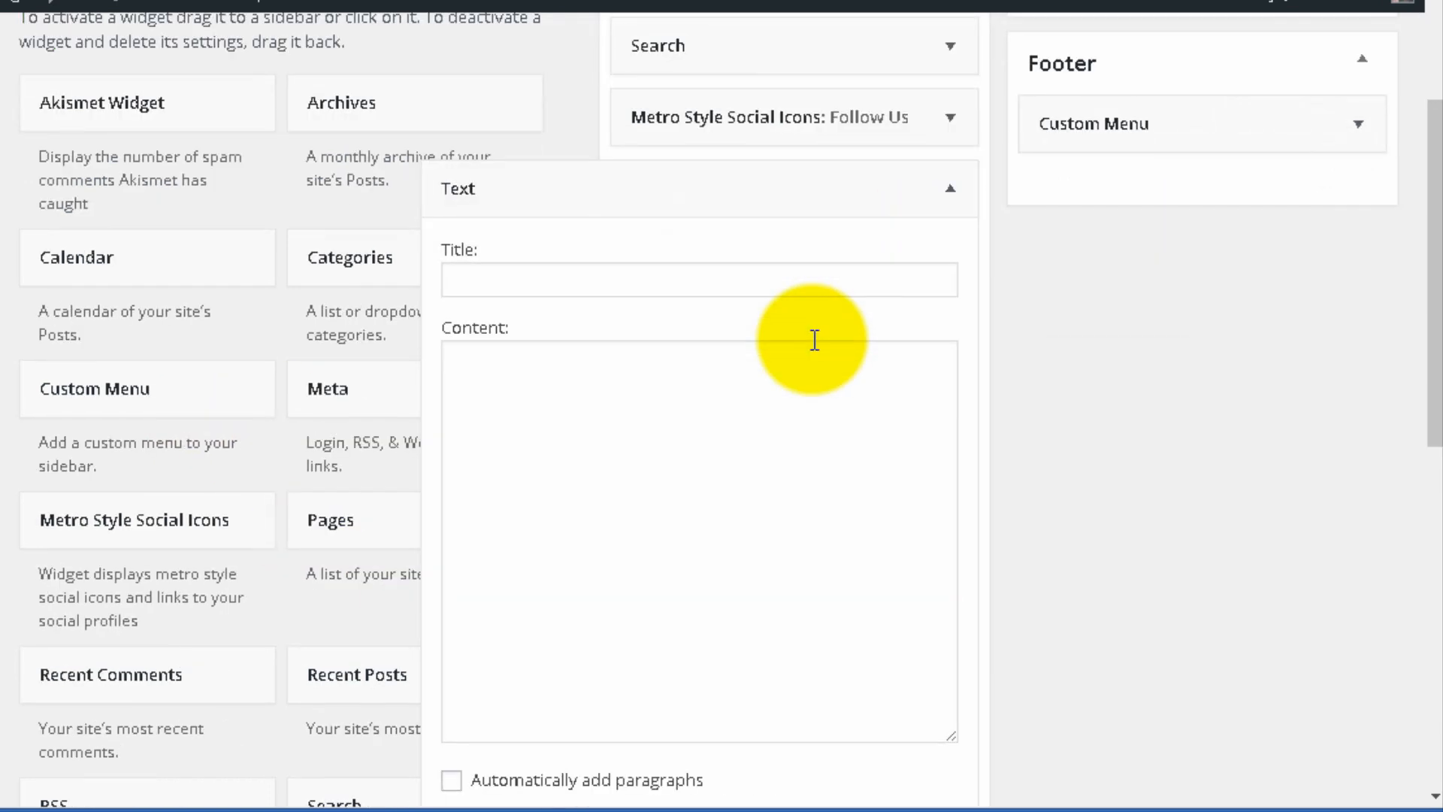
click(687, 294)
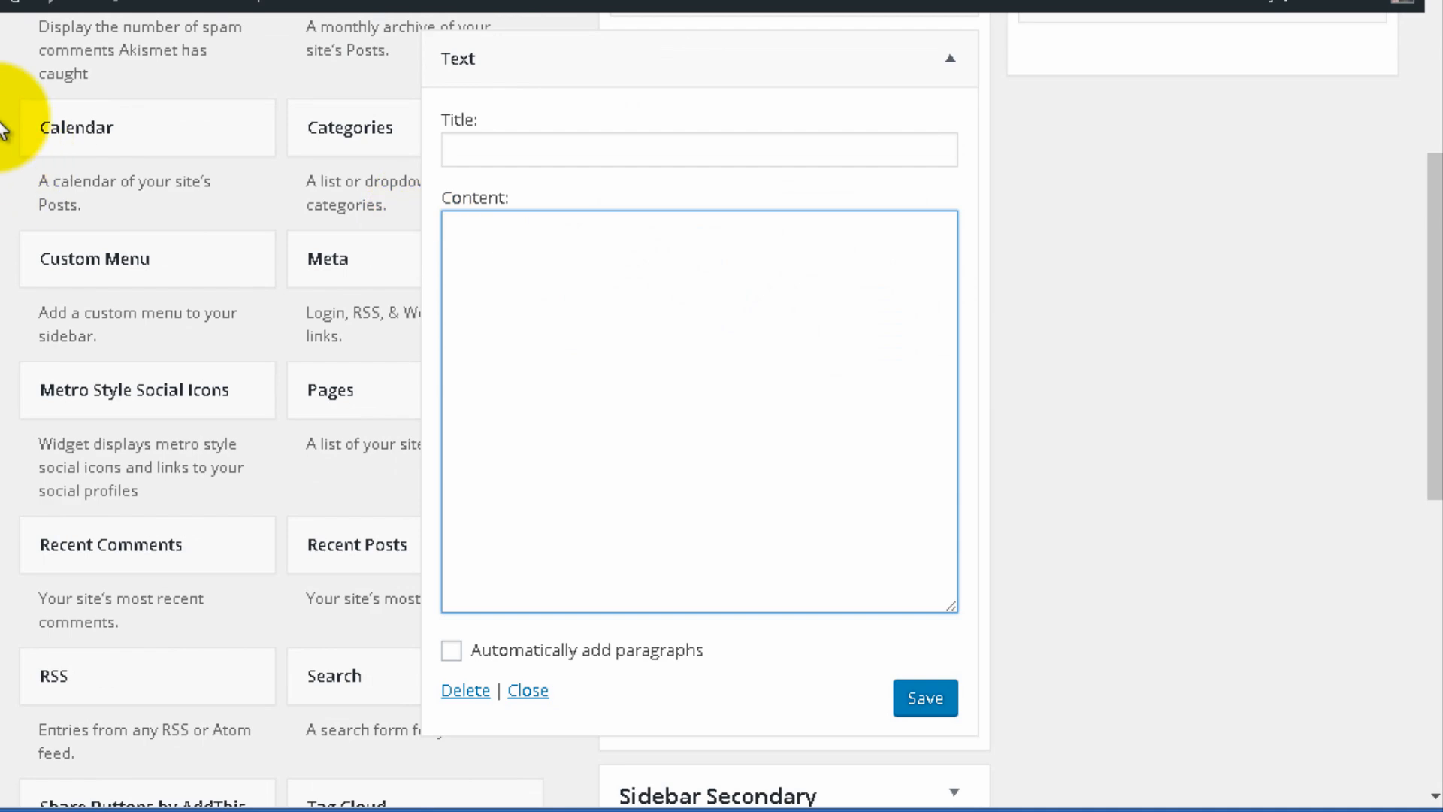
key(ctrl+v)
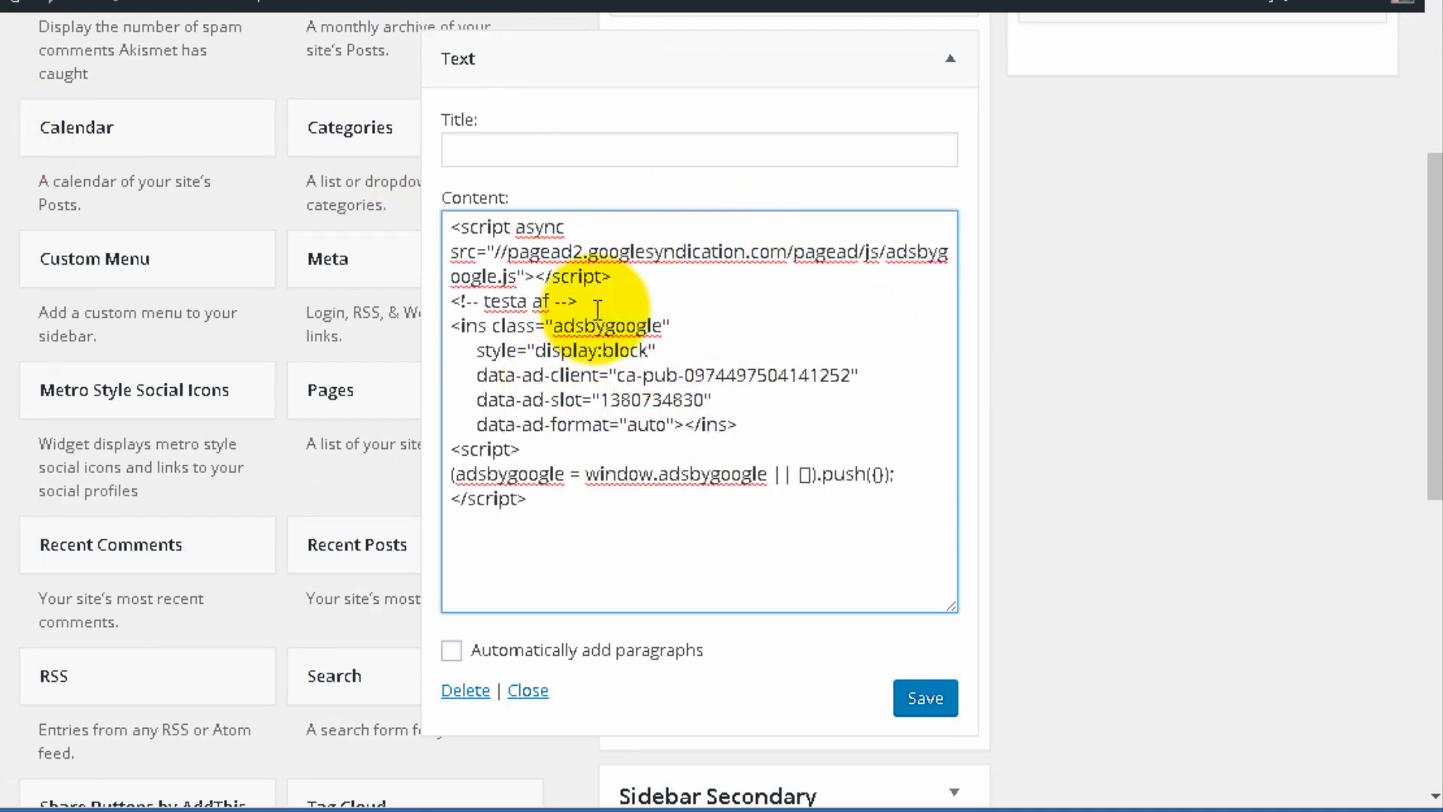
click(951, 701)
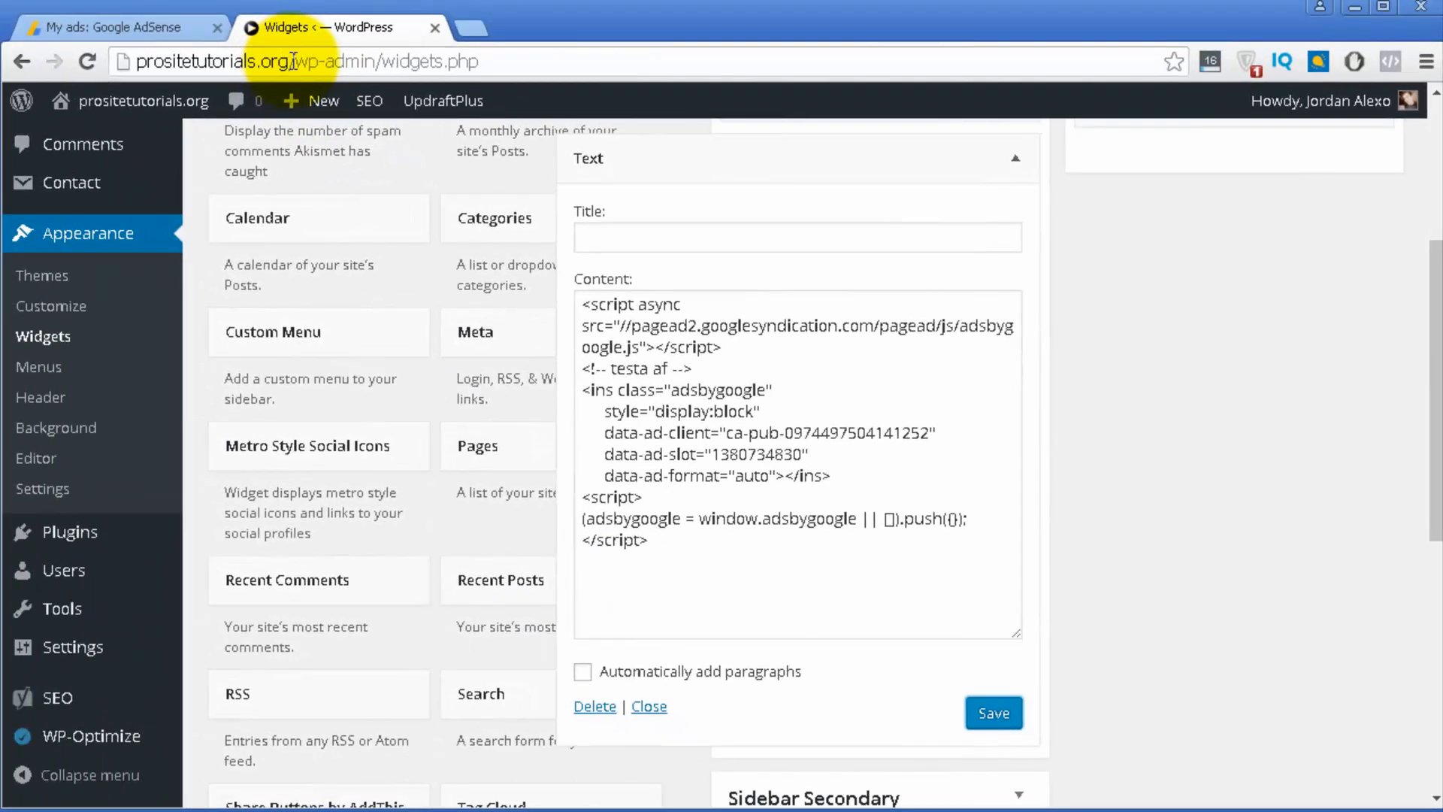
Load the prositetutorials.org home page to check the ad placement on the live site.
drag(293, 60, 1173, 66)
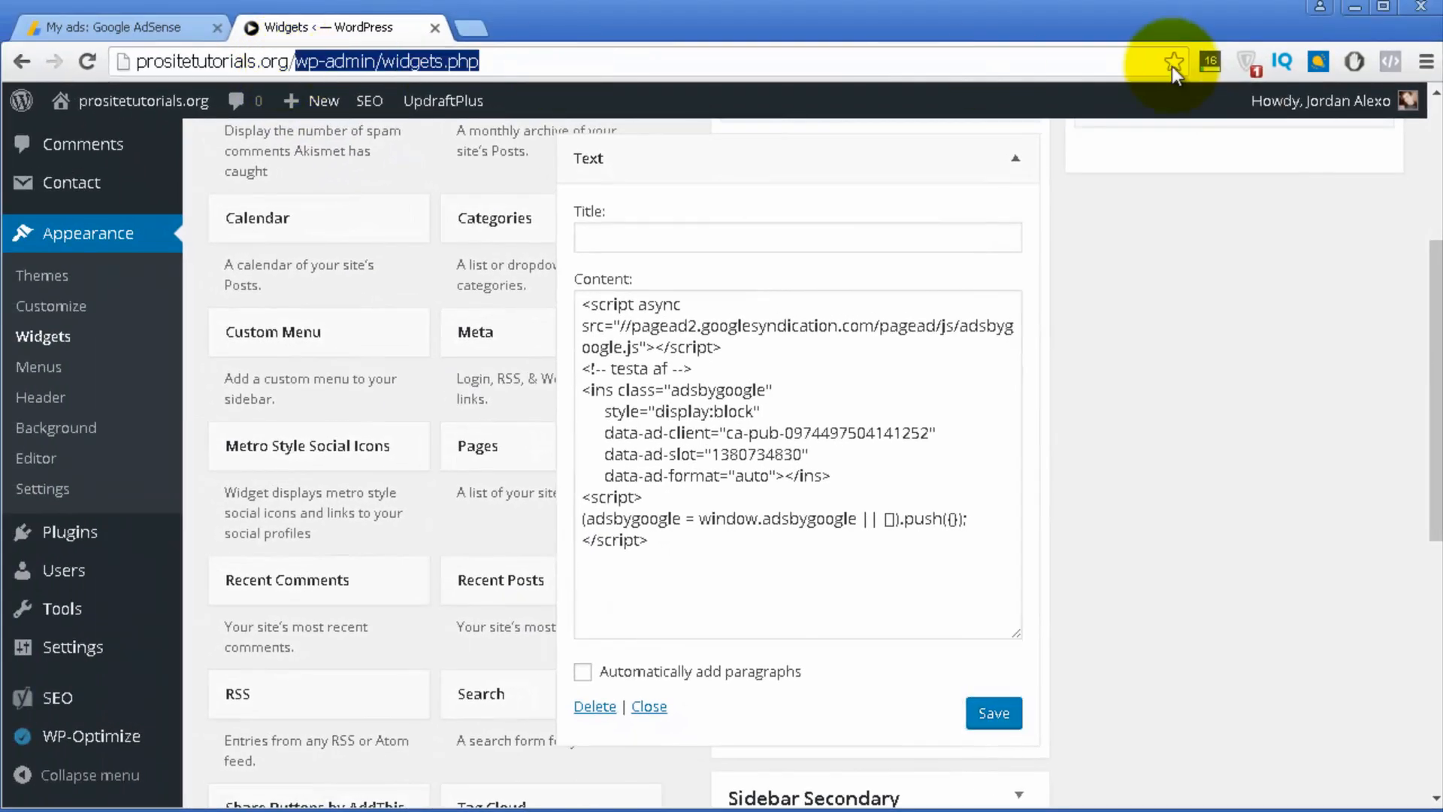
key(BackSpace)
key(Return)
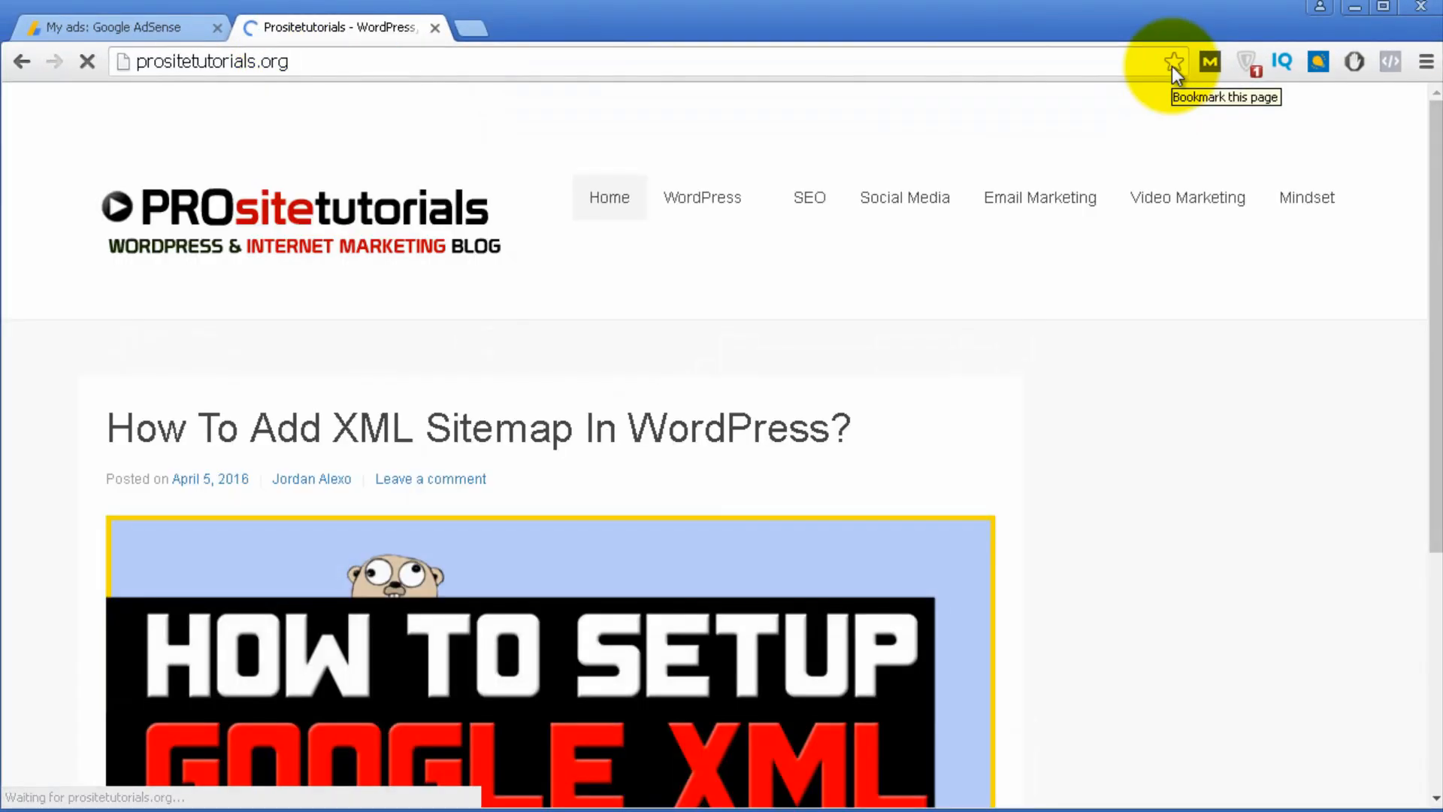
Examine the ad block's placement below the social icons in the sidebar of the live home page.
scroll(1265, 335, down, 6)
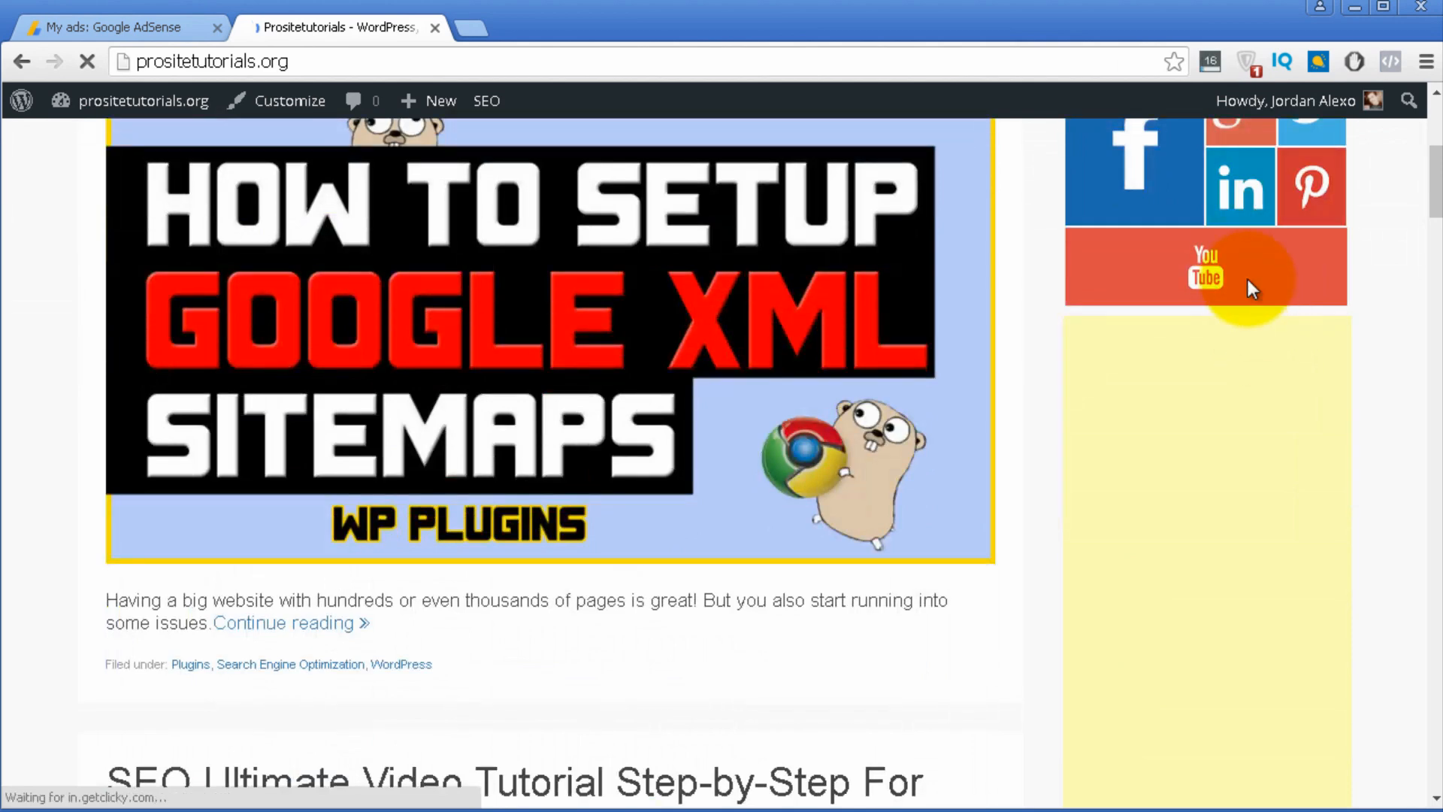
scroll(1246, 278, down, 1)
scroll(1104, 699, down, 3)
scroll(1231, 460, up, 3)
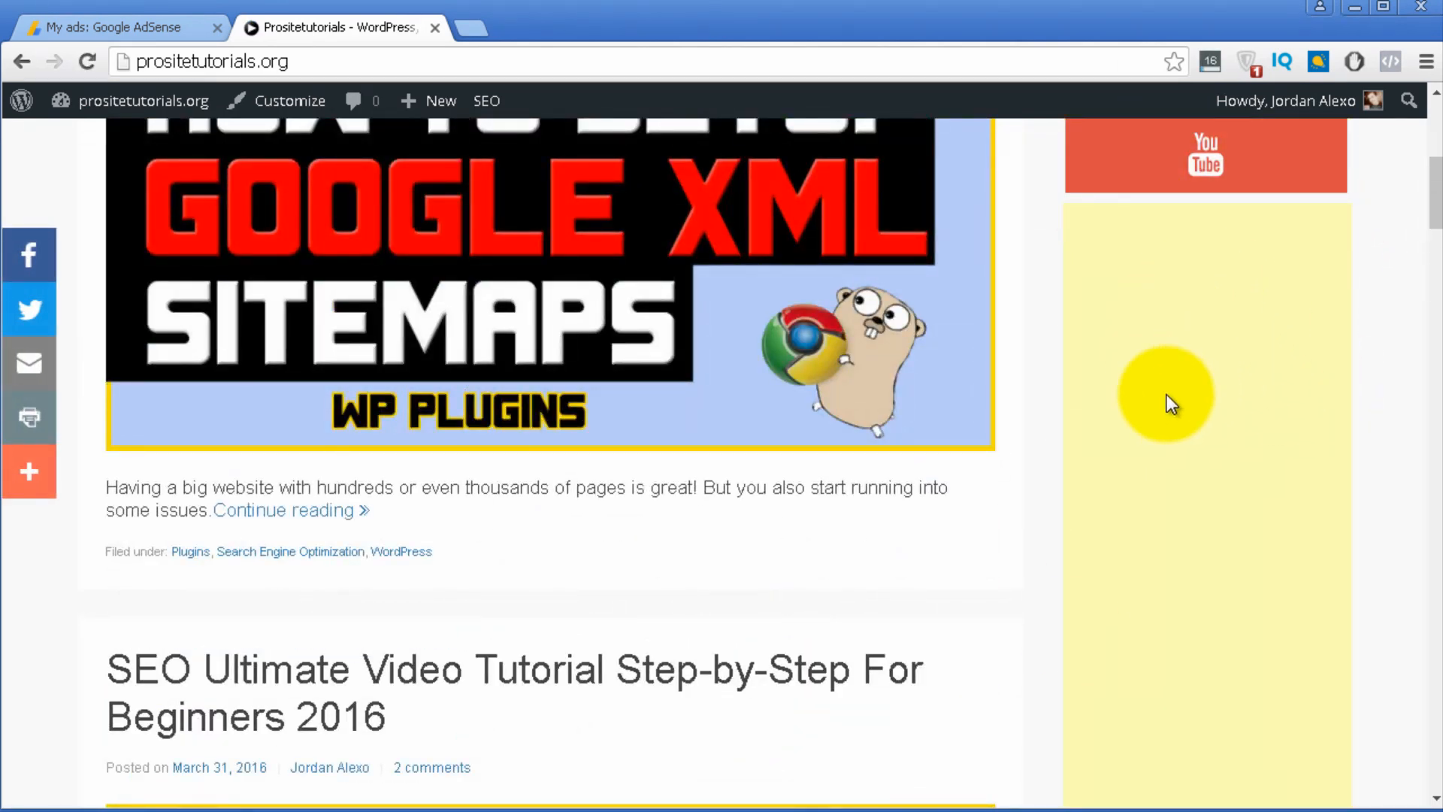
scroll(1099, 463, up, 1)
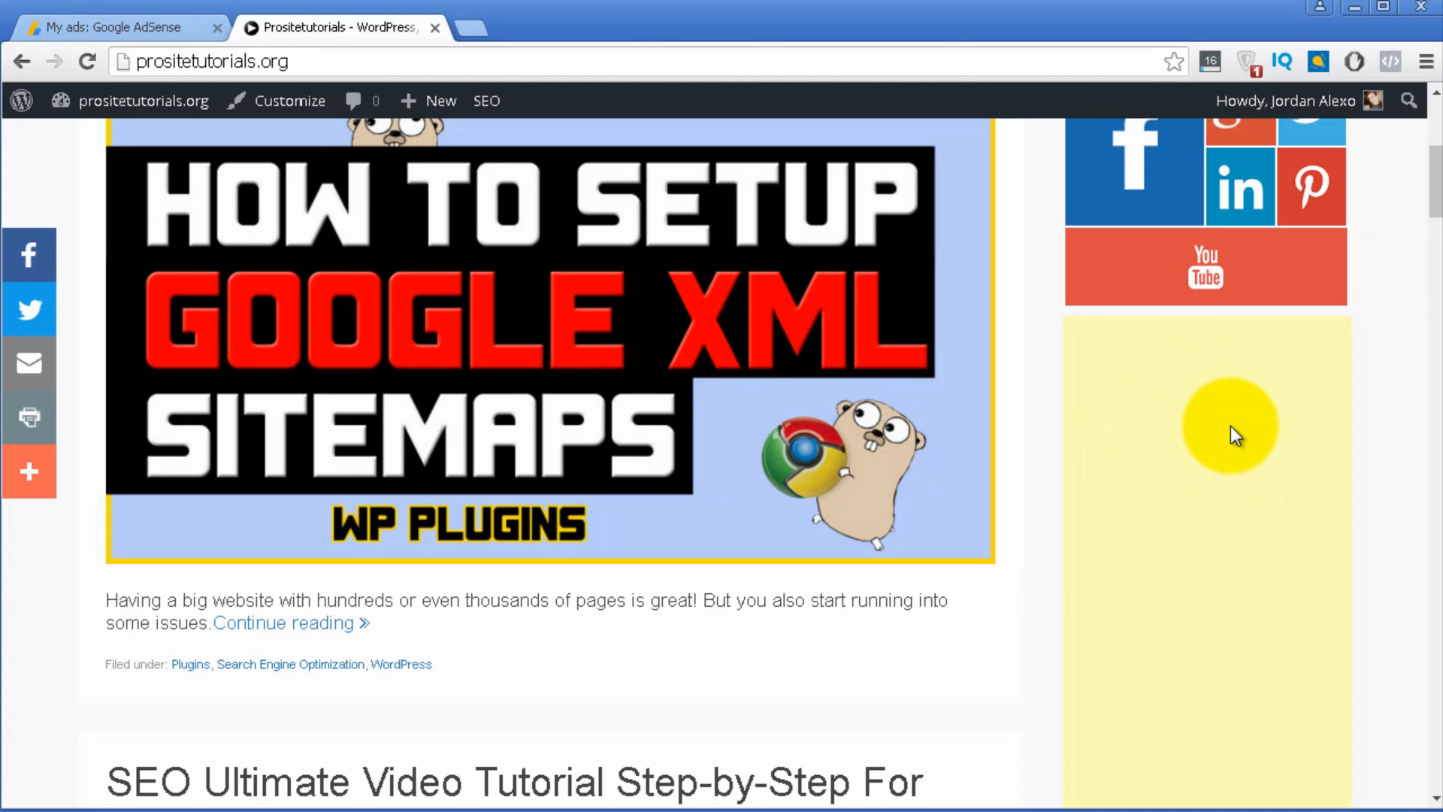
scroll(1167, 406, down, 1)
scroll(1137, 432, down, 2)
scroll(1137, 426, up, 1)
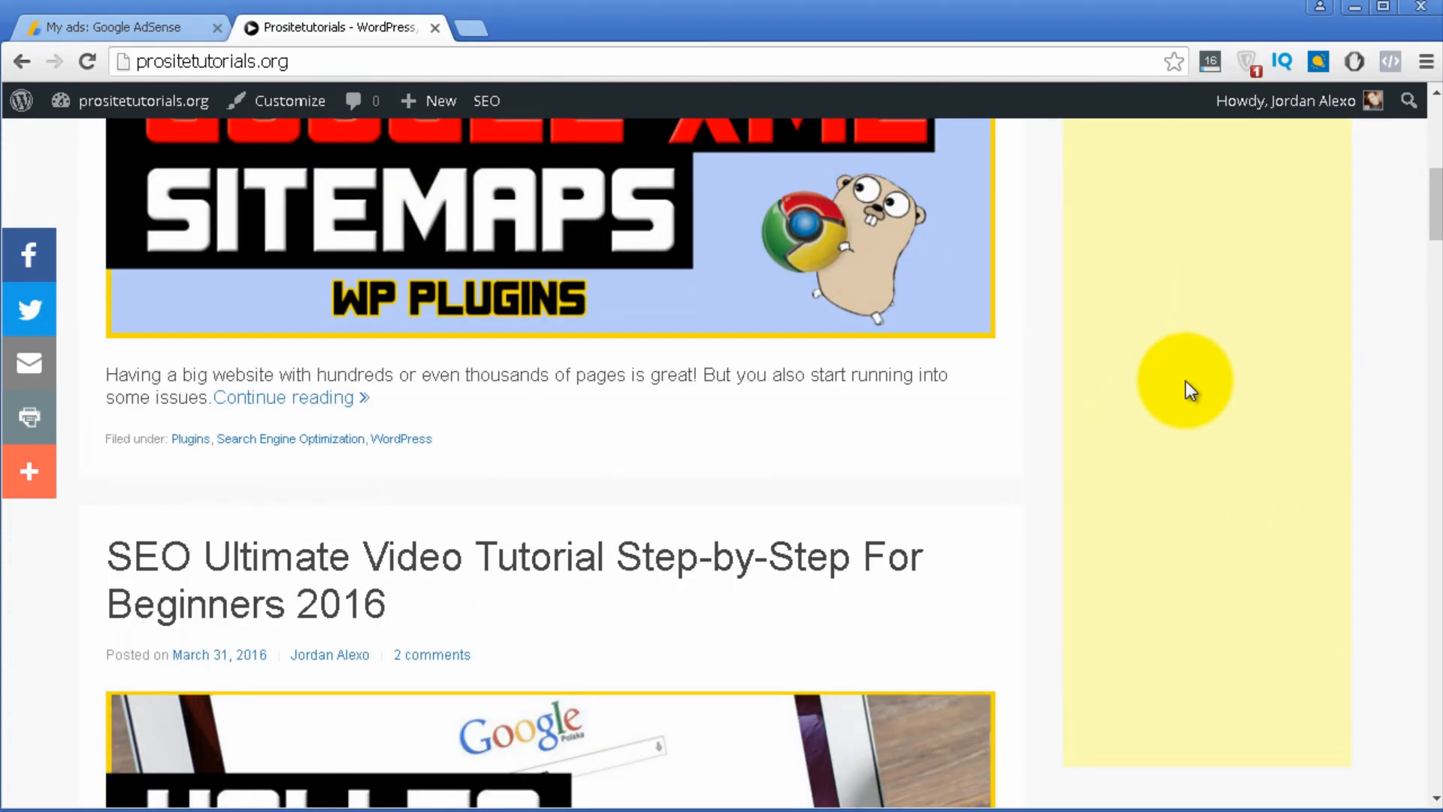
scroll(1205, 444, up, 3)
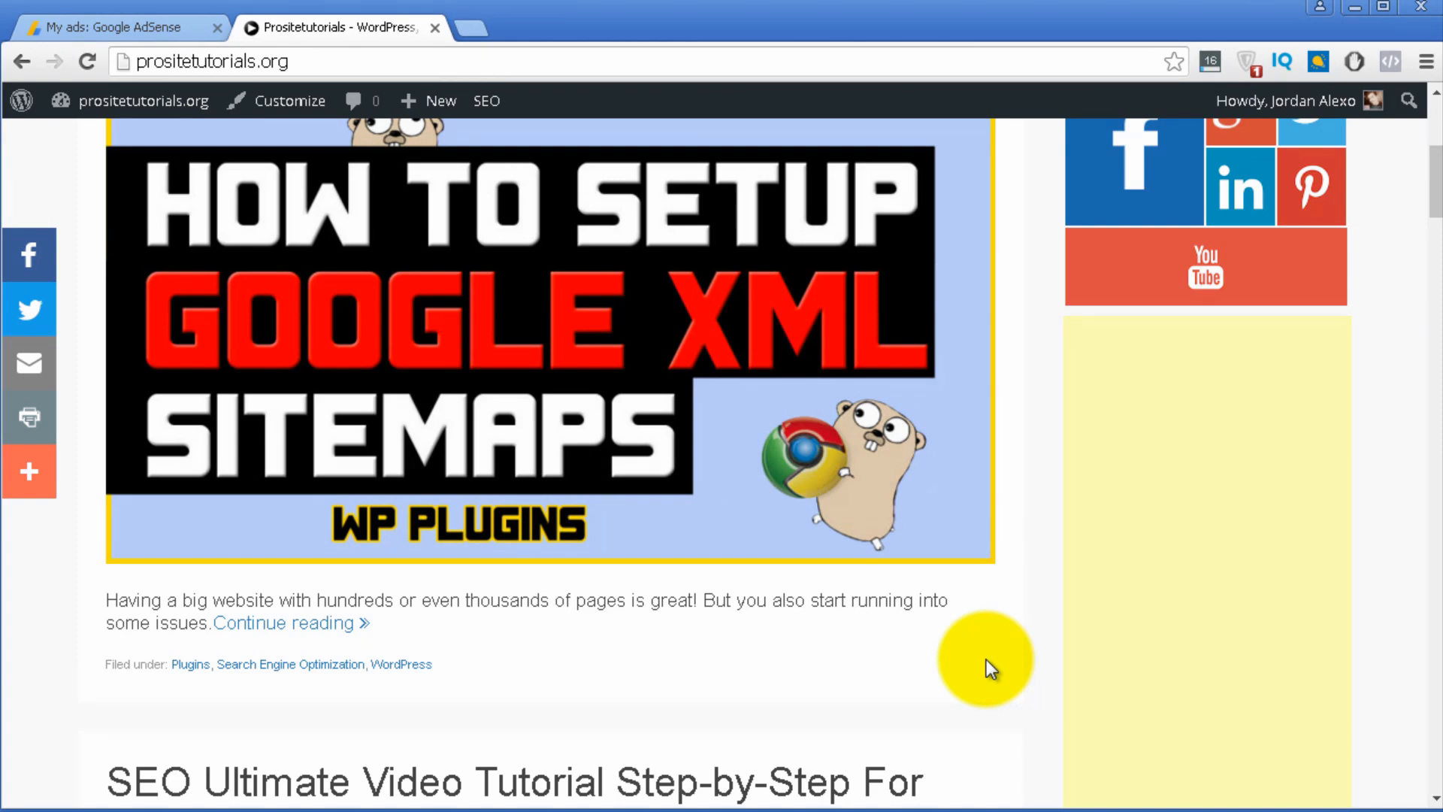
scroll(991, 669, up, 2)
scroll(991, 669, up, 3)
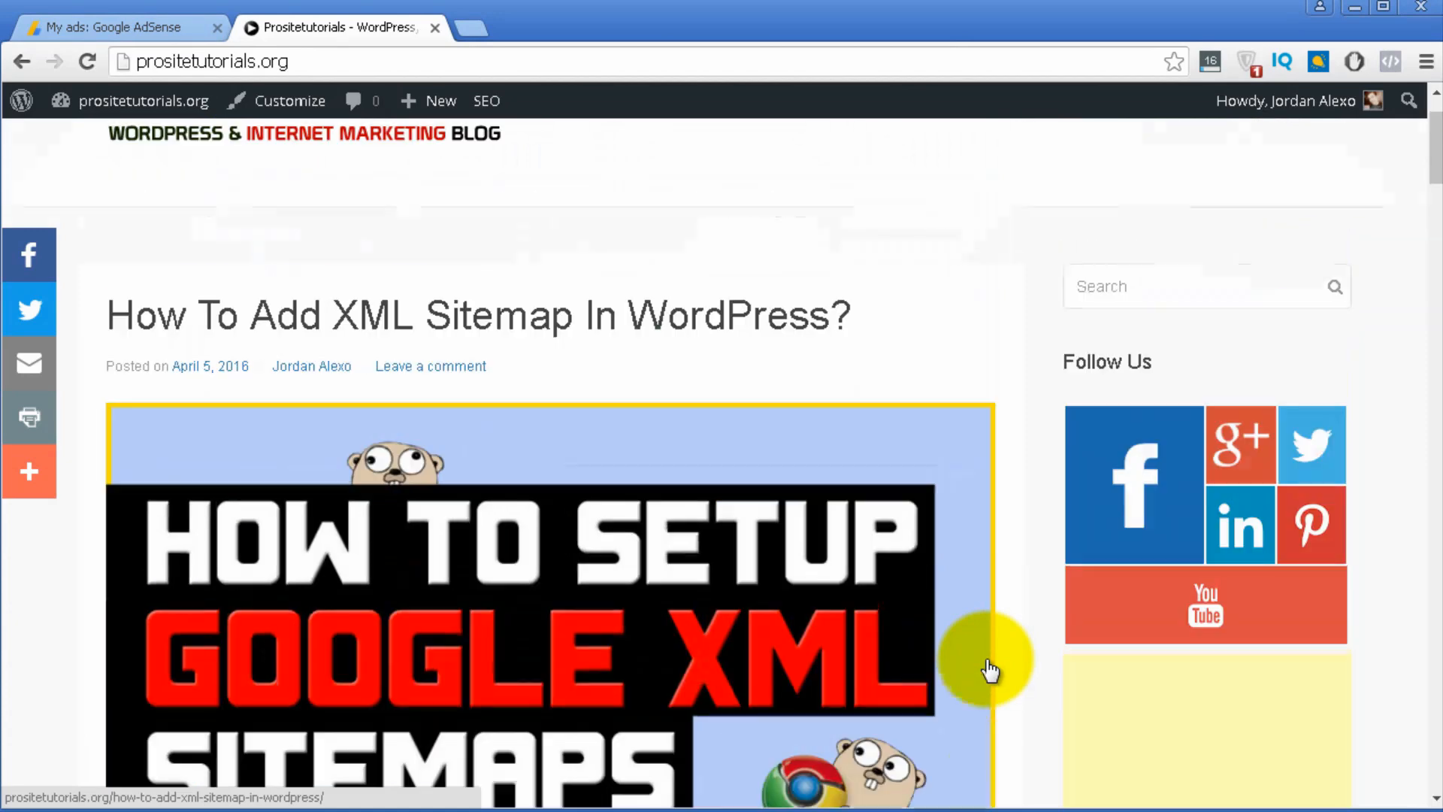
scroll(992, 669, up, 2)
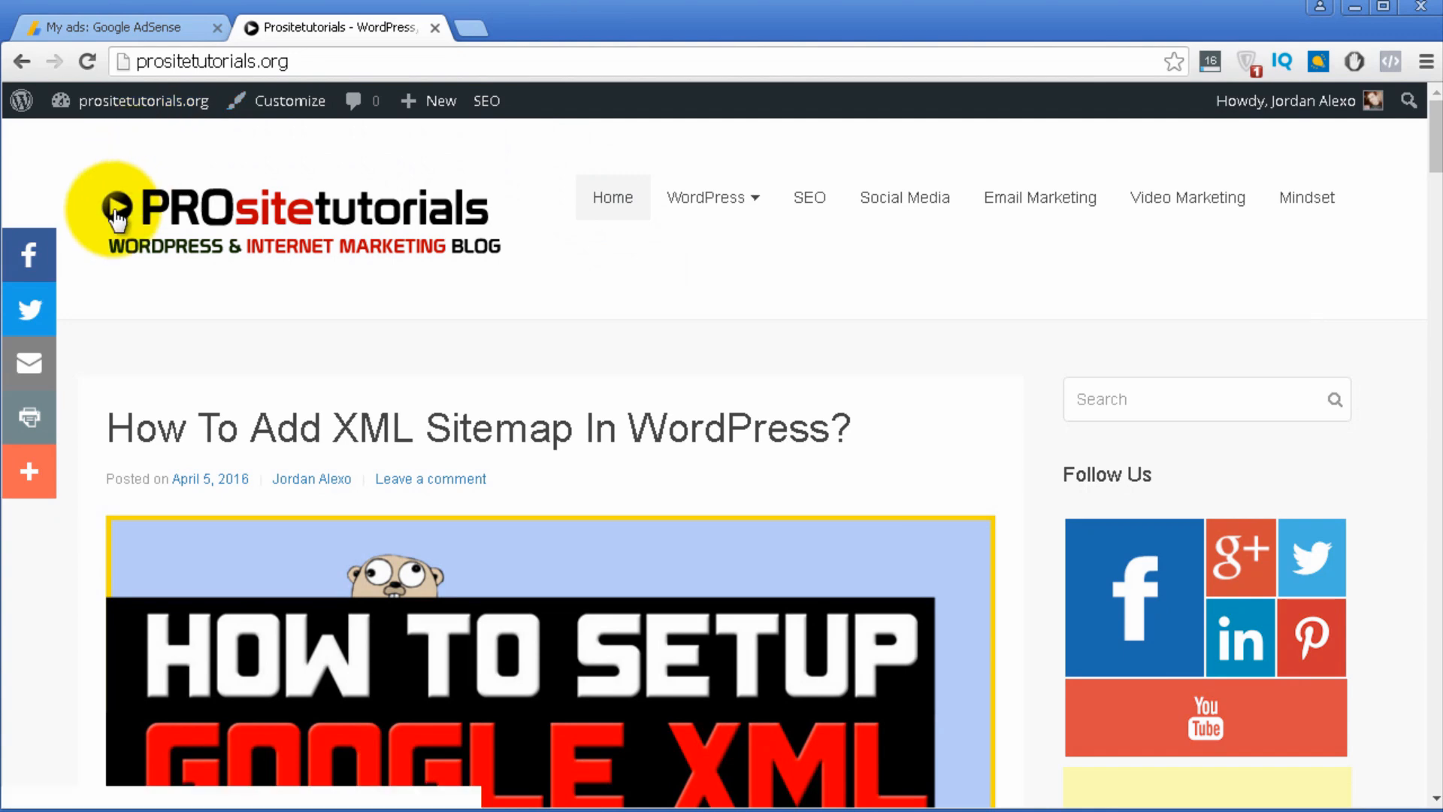
scroll(1015, 274, down, 12)
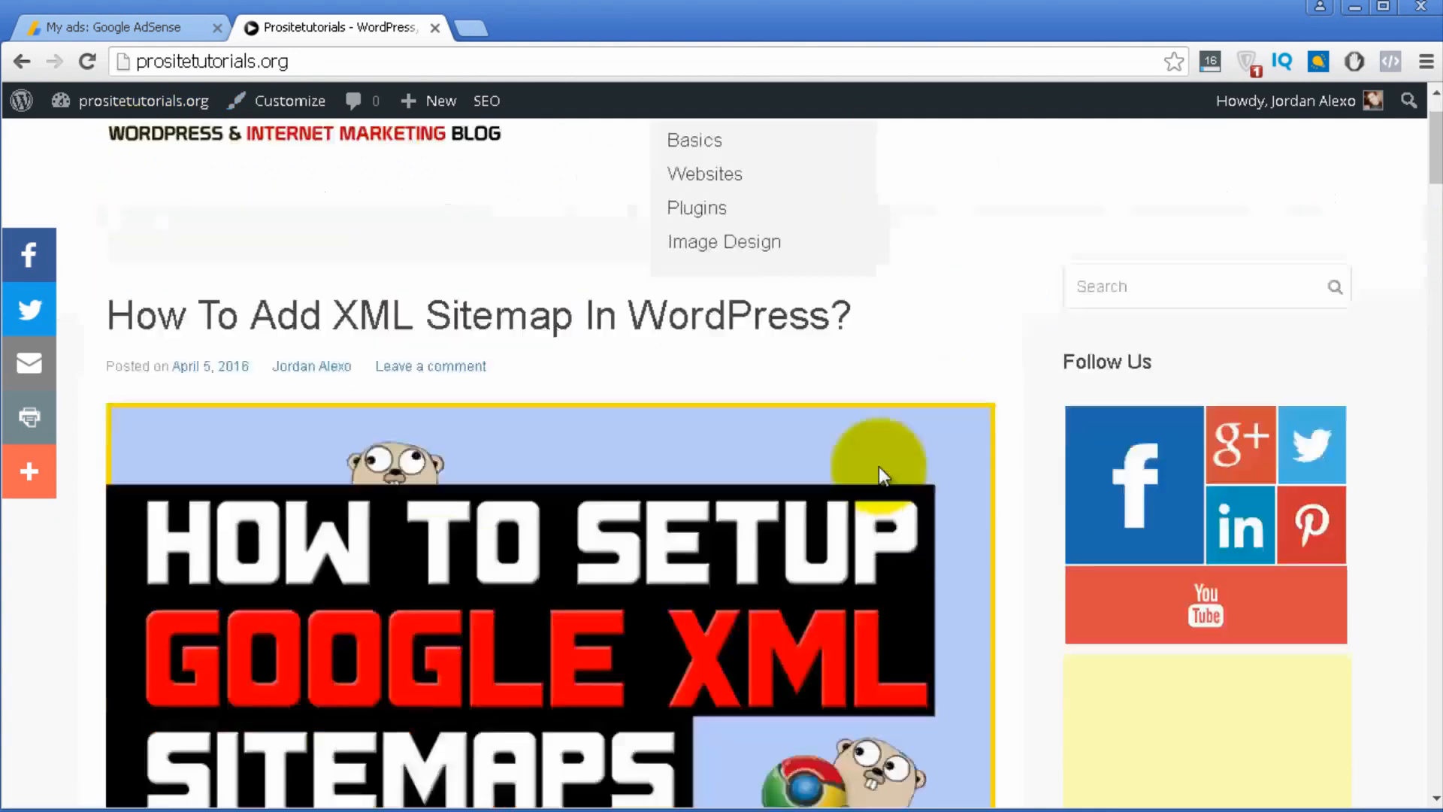
scroll(1022, 586, down, 2)
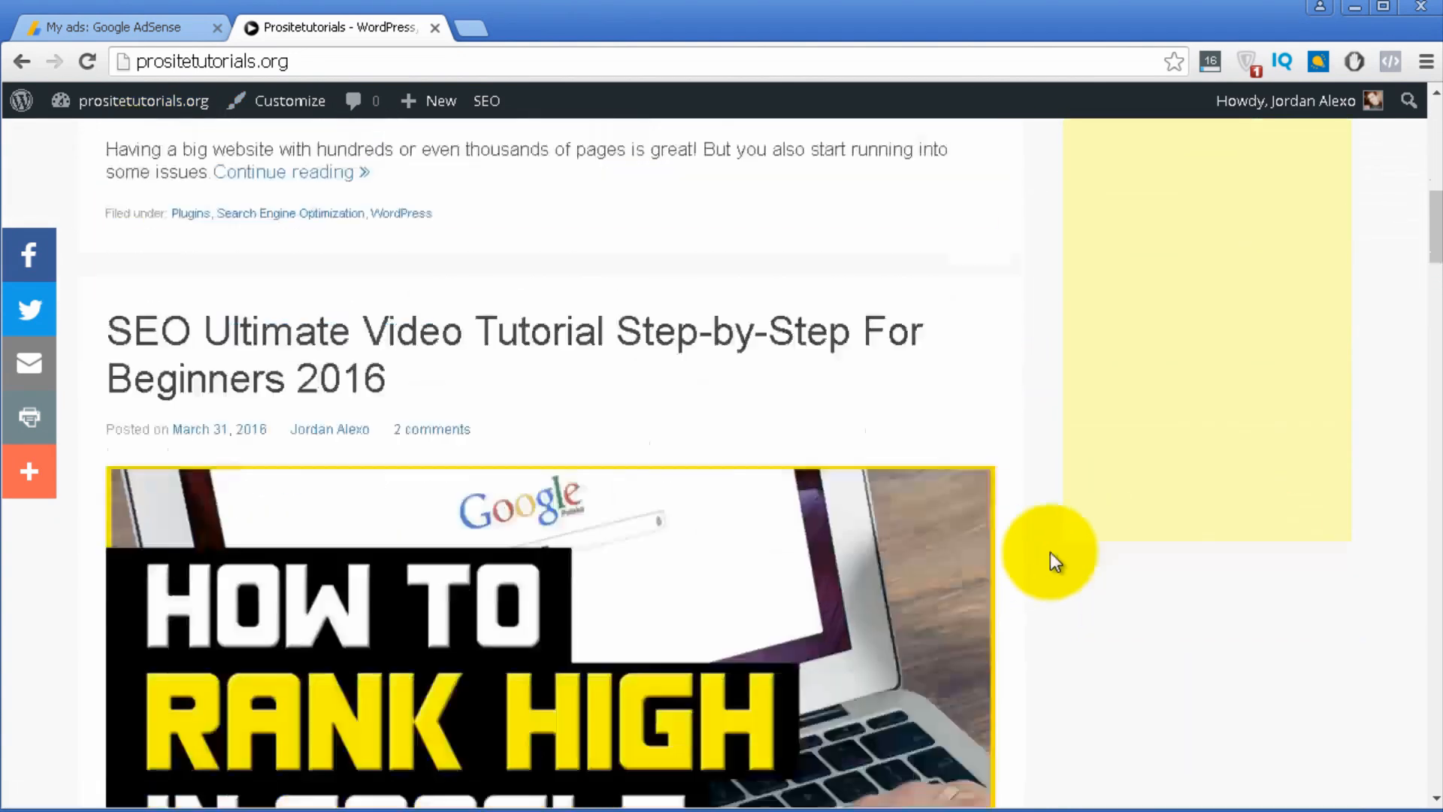
scroll(654, 669, up, 1)
scroll(526, 639, down, 3)
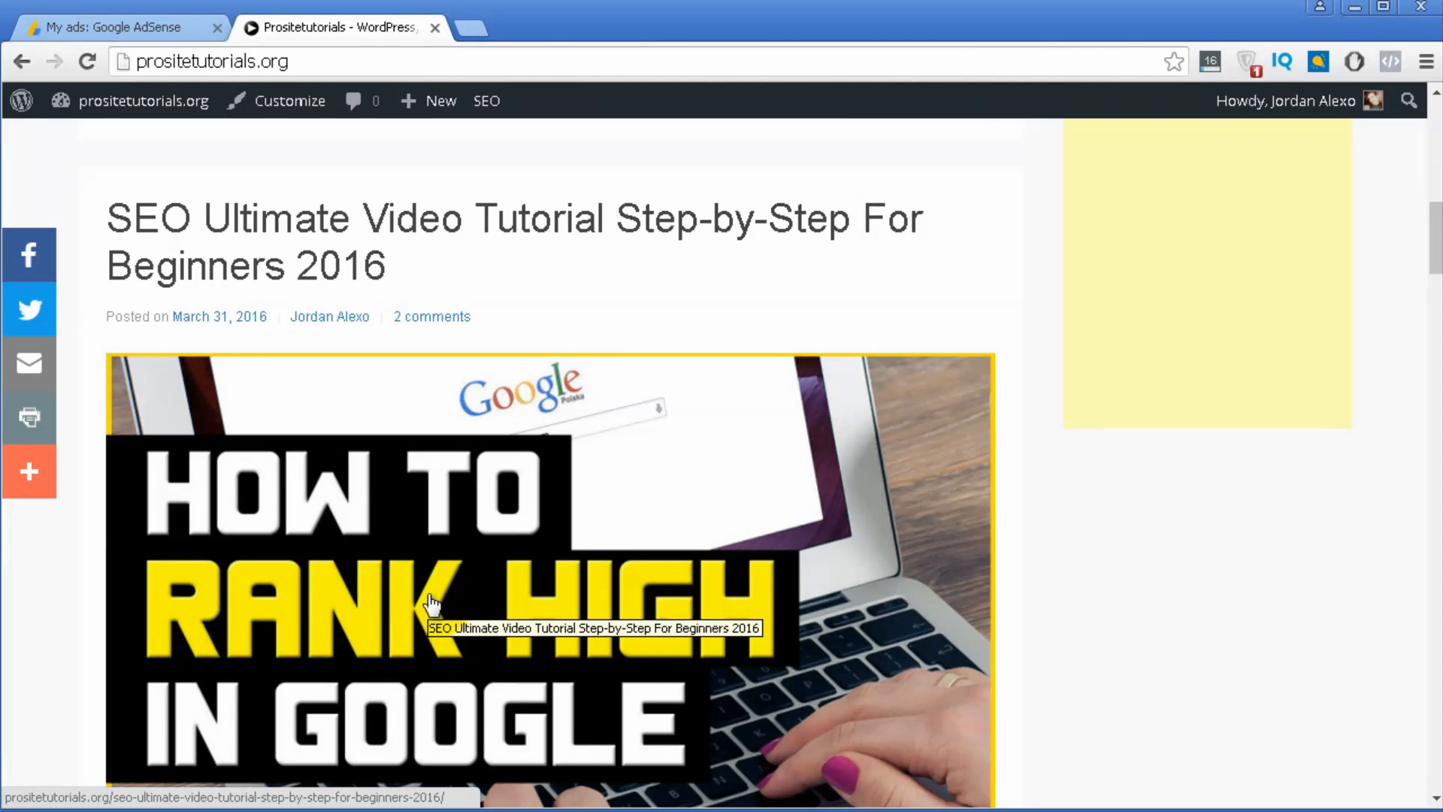
Return to the site's WordPress dashboard and open the page for adding new plugins.
mouse_move(107, 123)
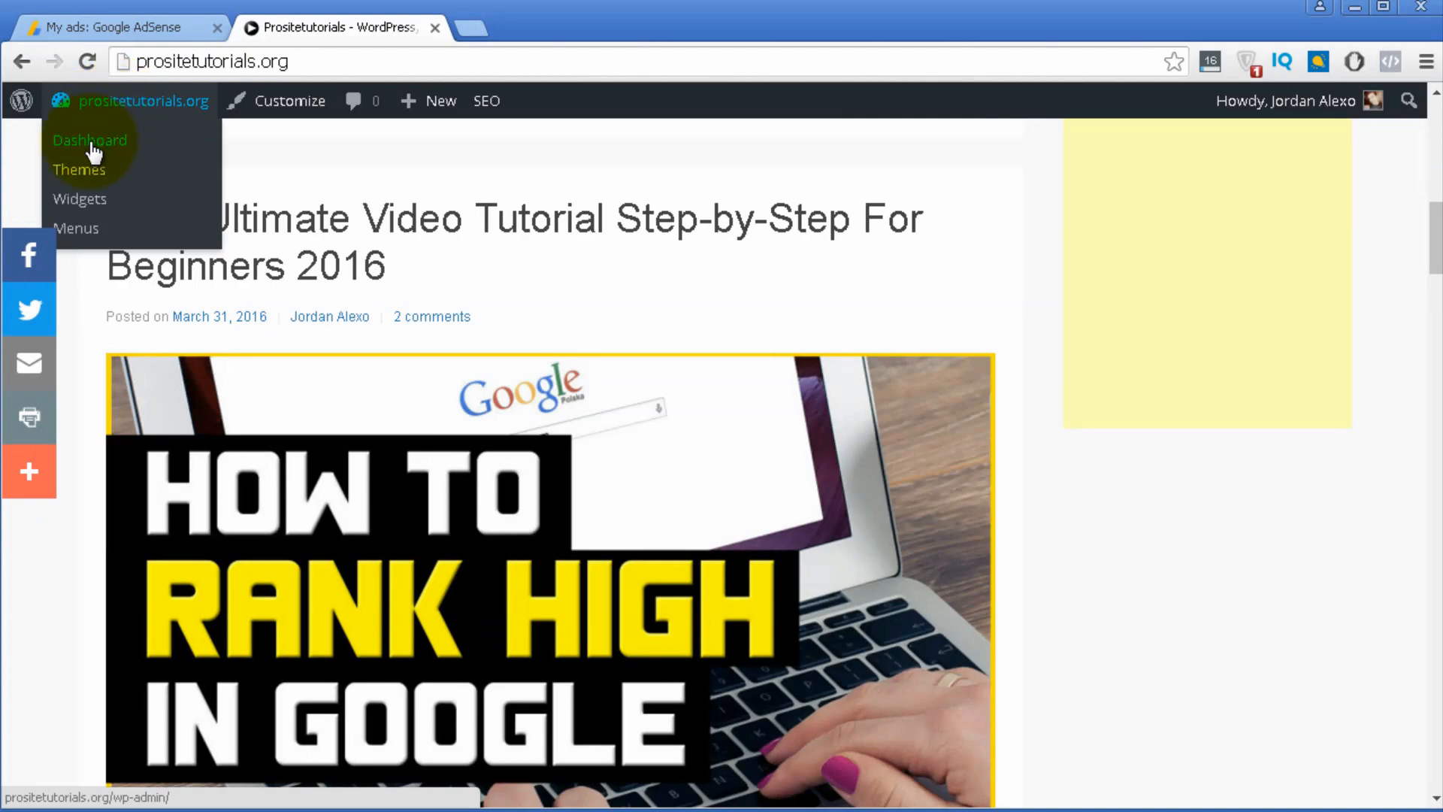
click(91, 177)
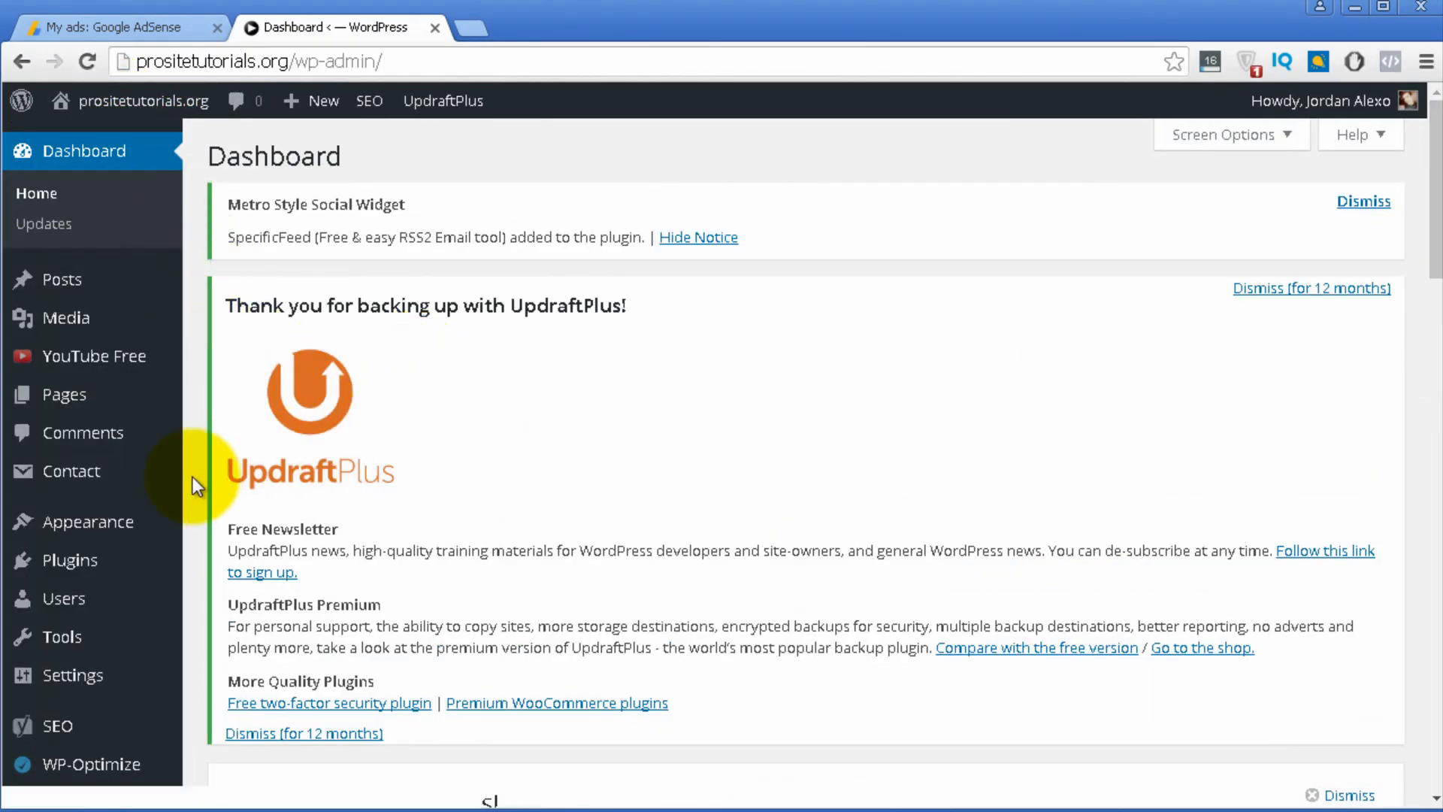
mouse_move(56, 565)
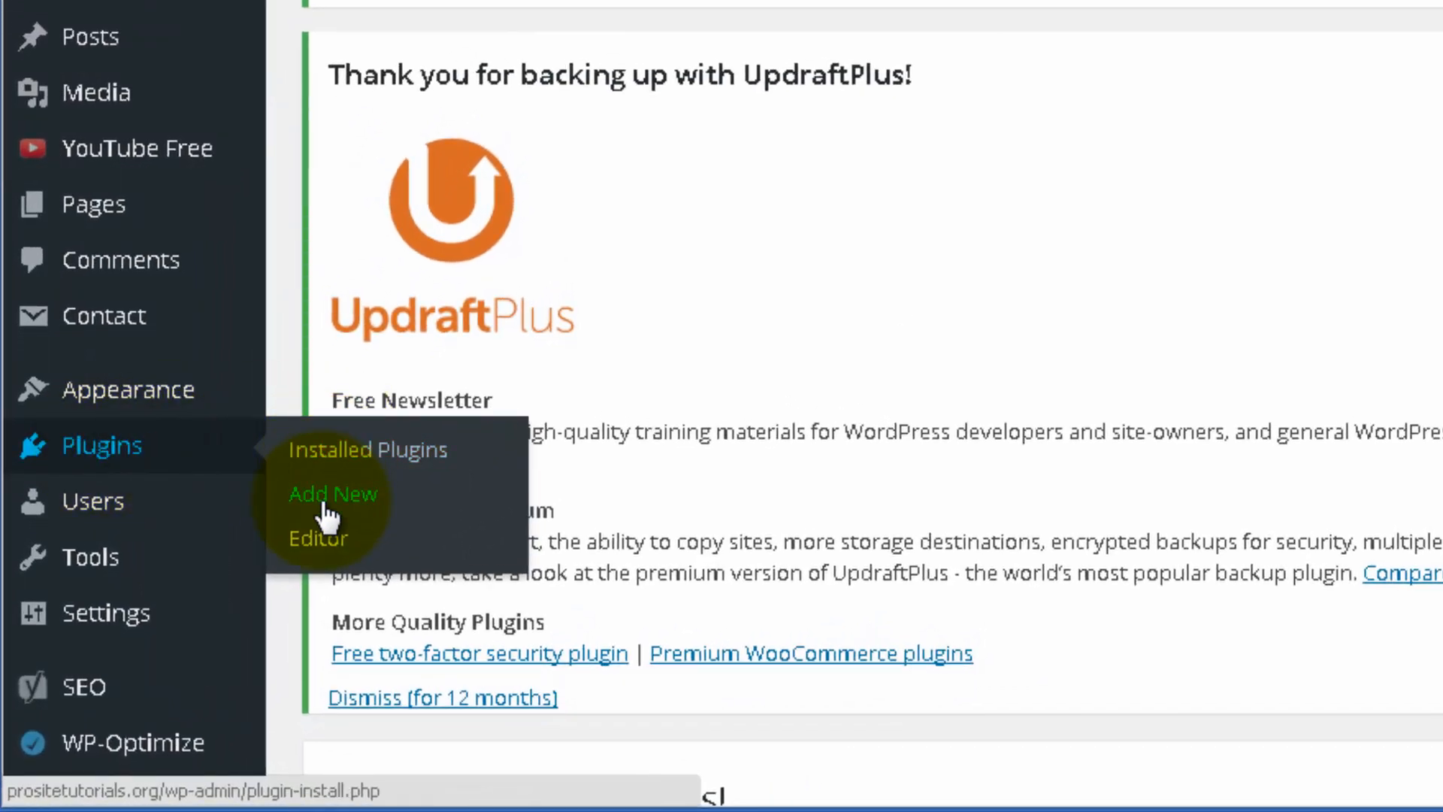
click(325, 508)
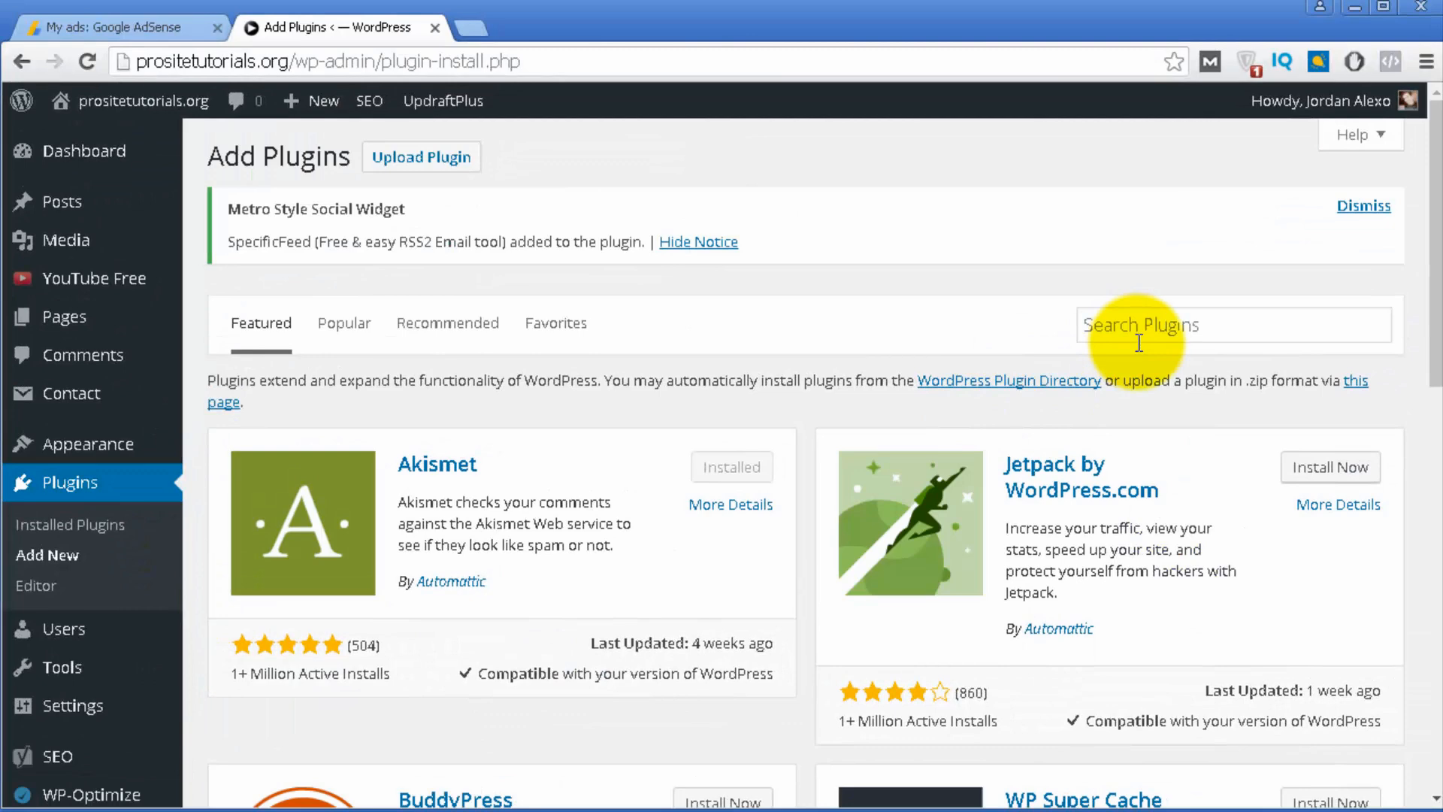
Search the WordPress plugin directory for "adsense".
click(1139, 342)
text(adsense)
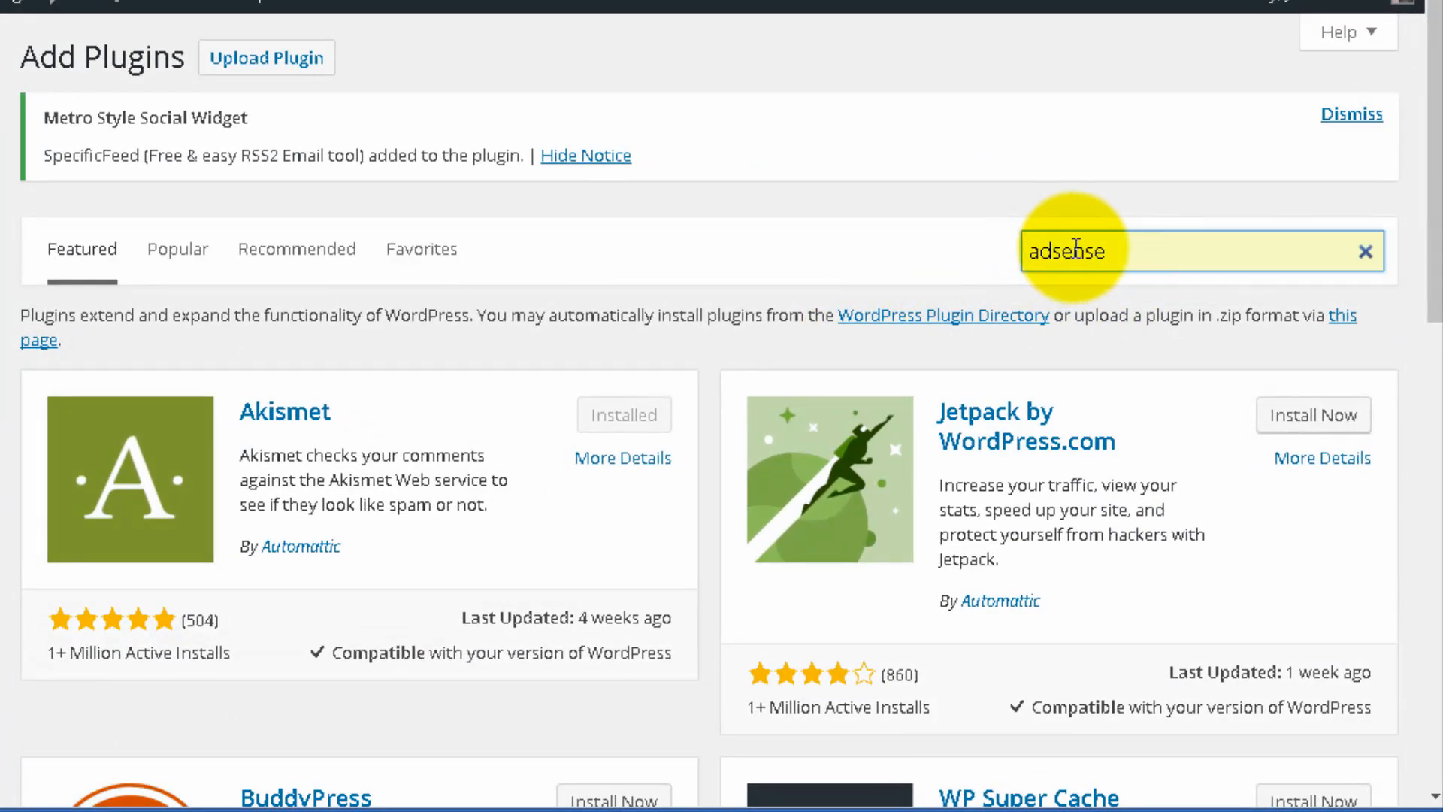
key(Return)
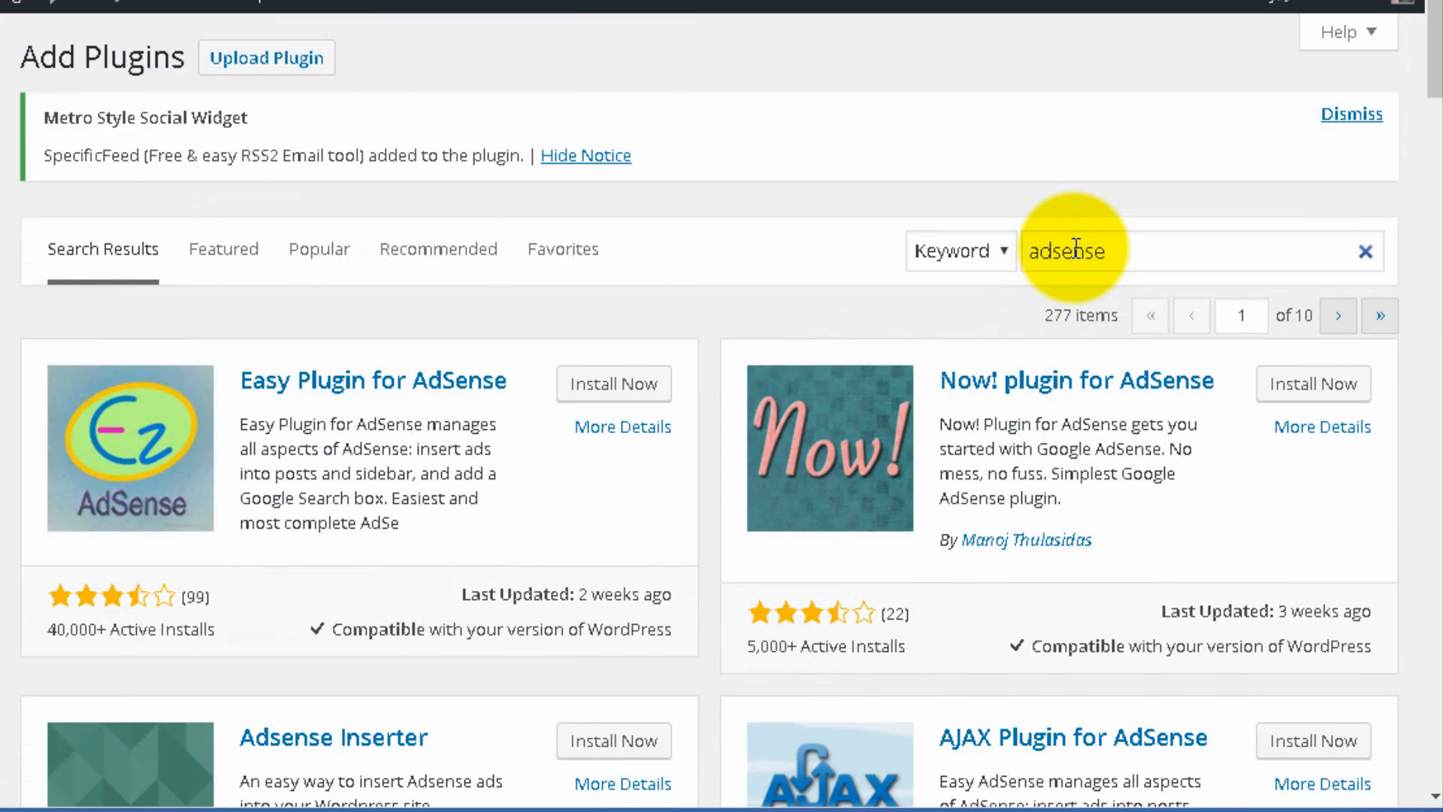
Find the official Google AdSense plugin by Google among the results, review its detailed description and close it.
scroll(1067, 252, down, 3)
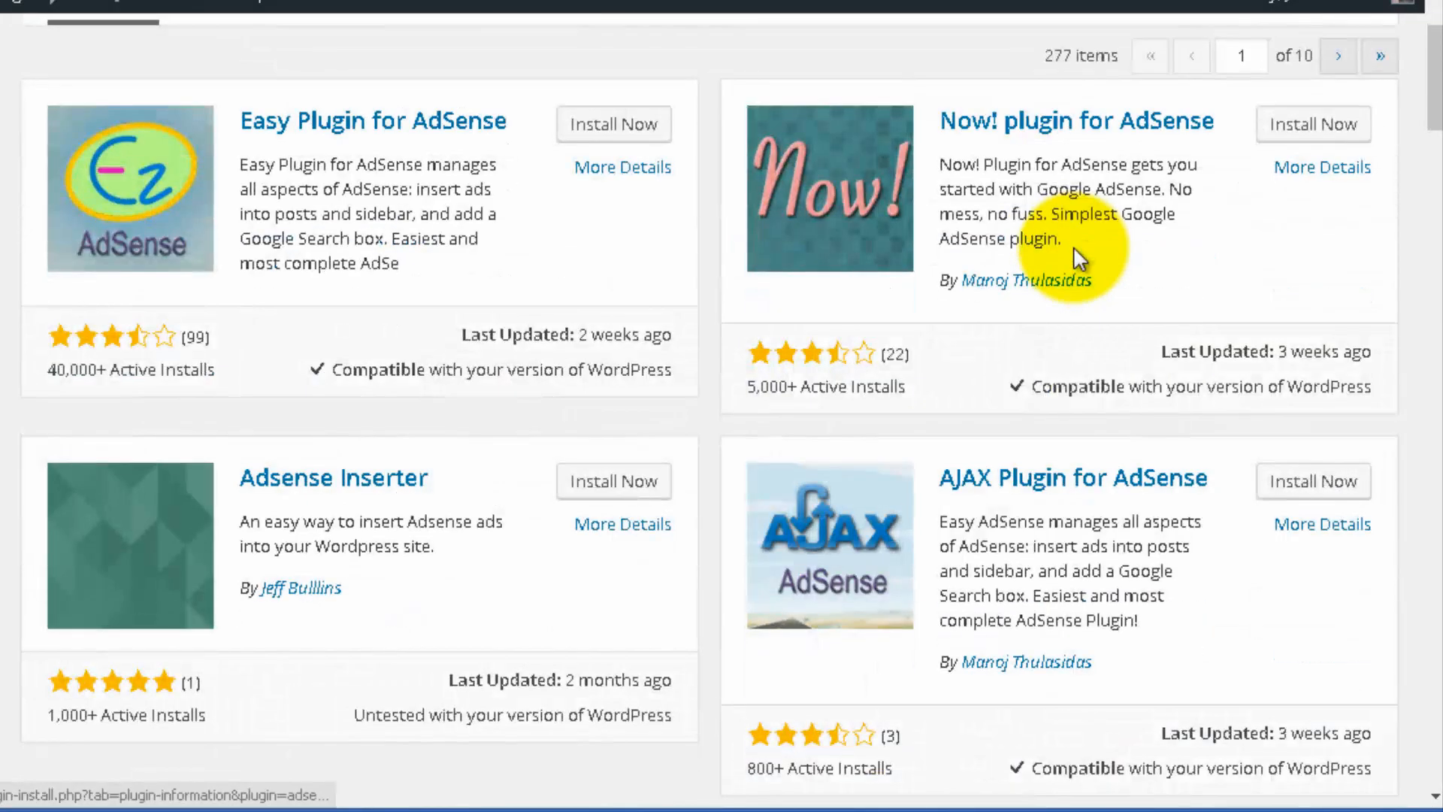
scroll(1079, 259, down, 6)
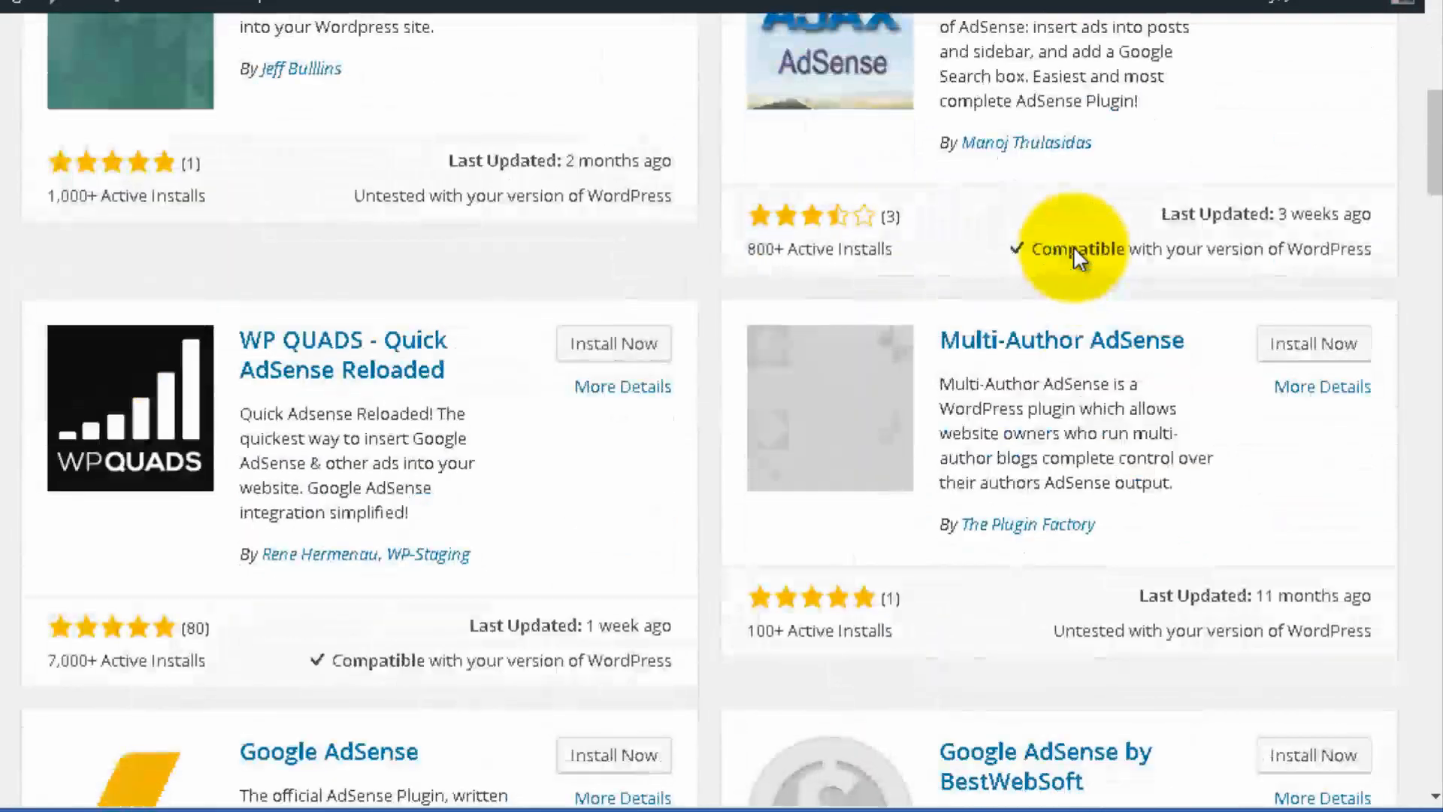
scroll(1073, 246, down, 5)
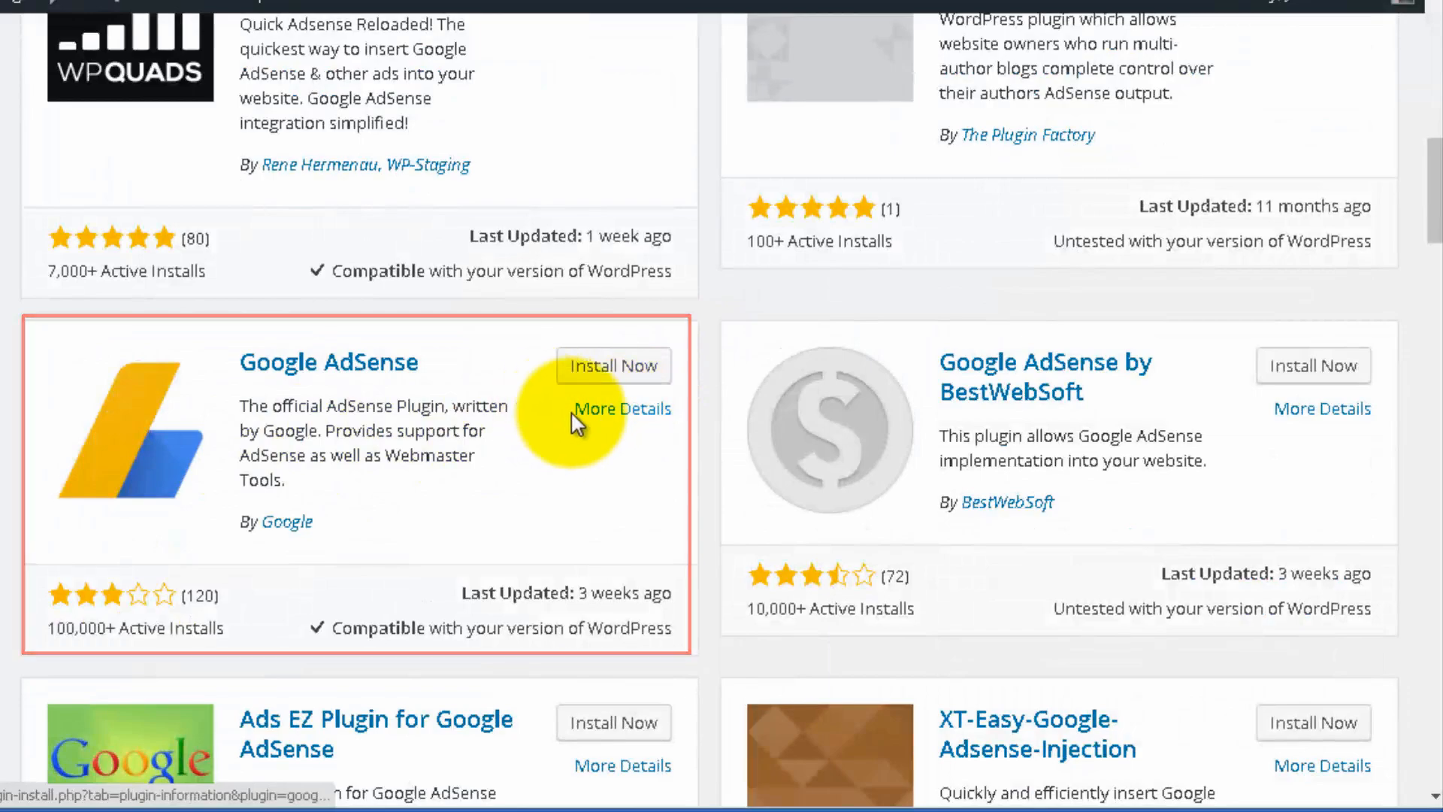
click(594, 410)
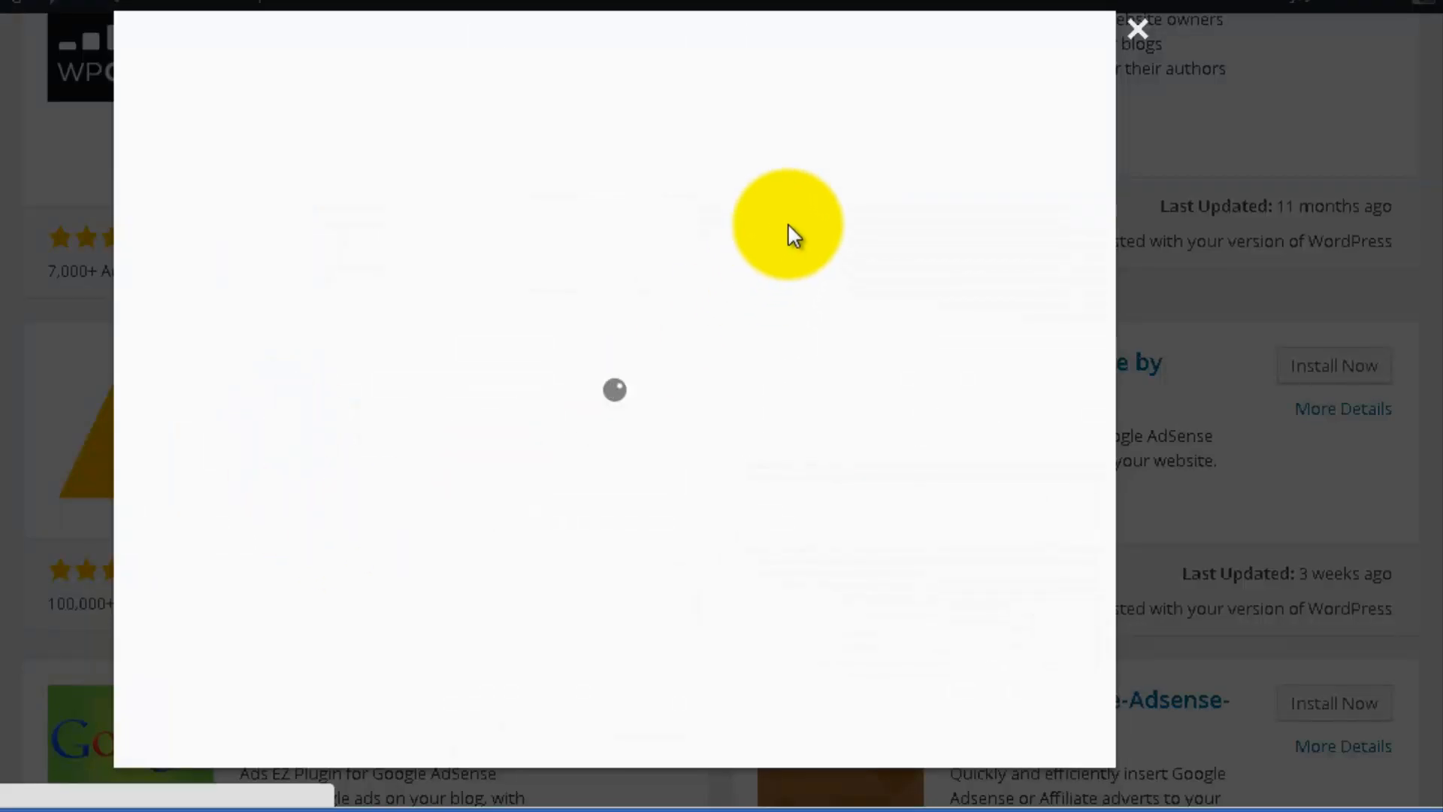
scroll(788, 233, down, 6)
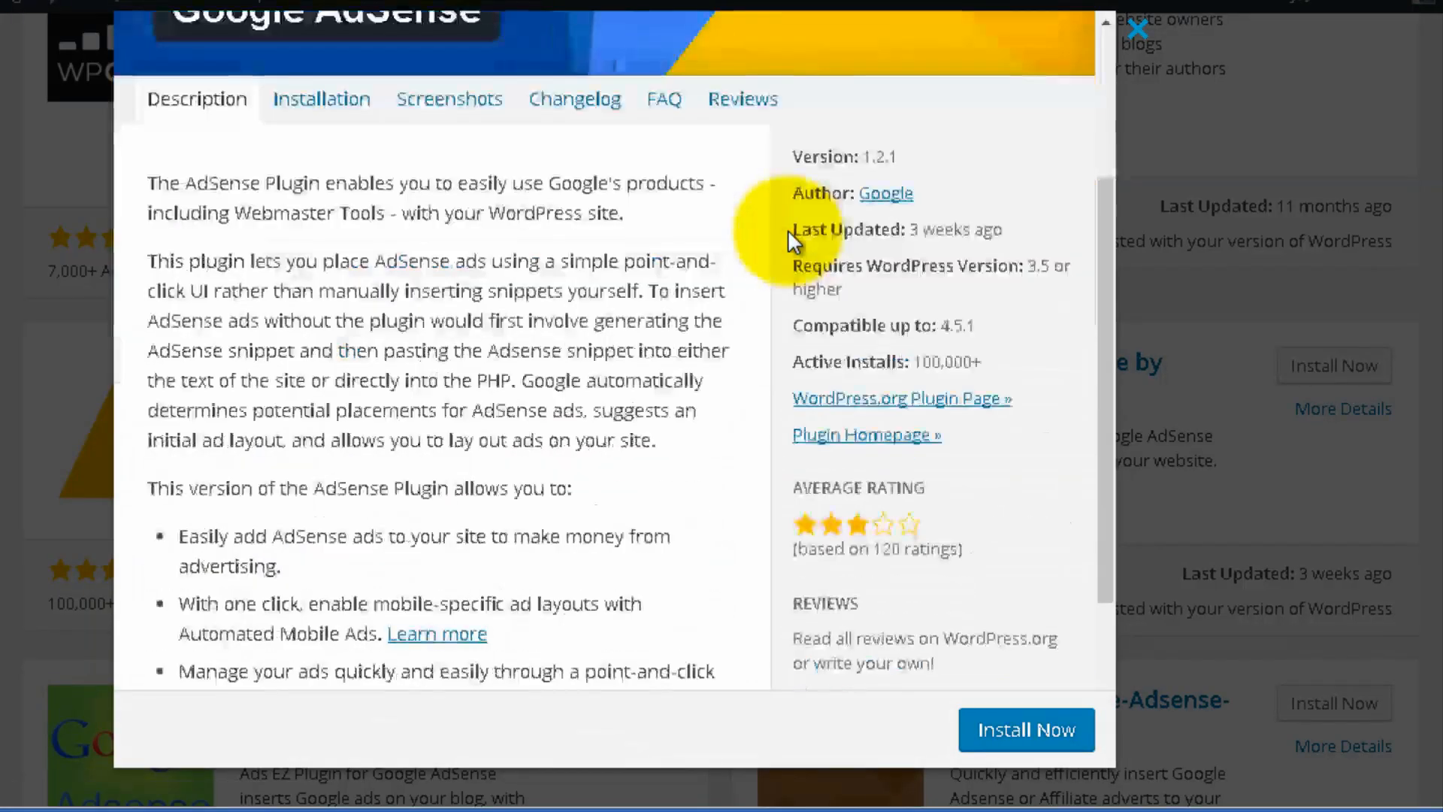
scroll(526, 263, up, 6)
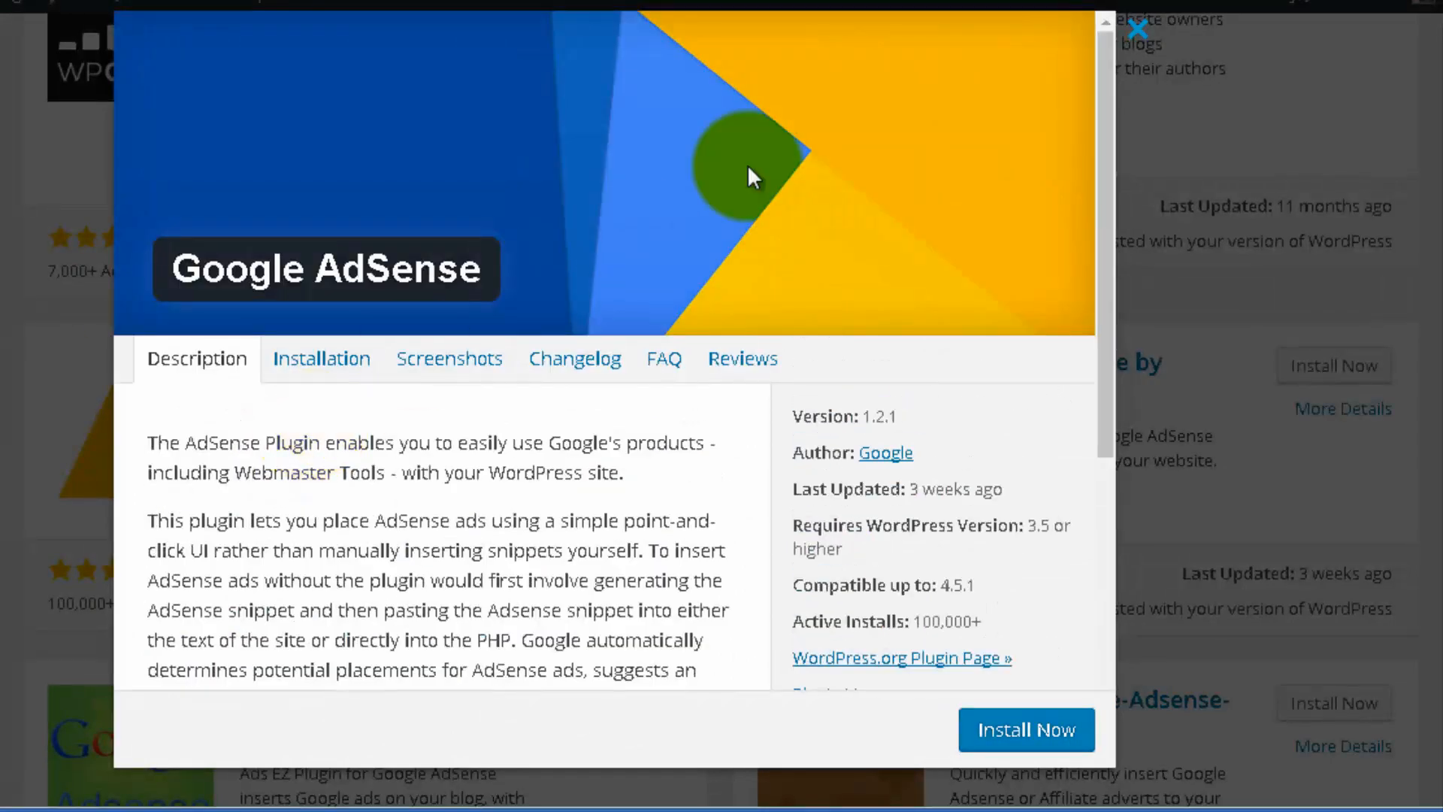
click(1137, 28)
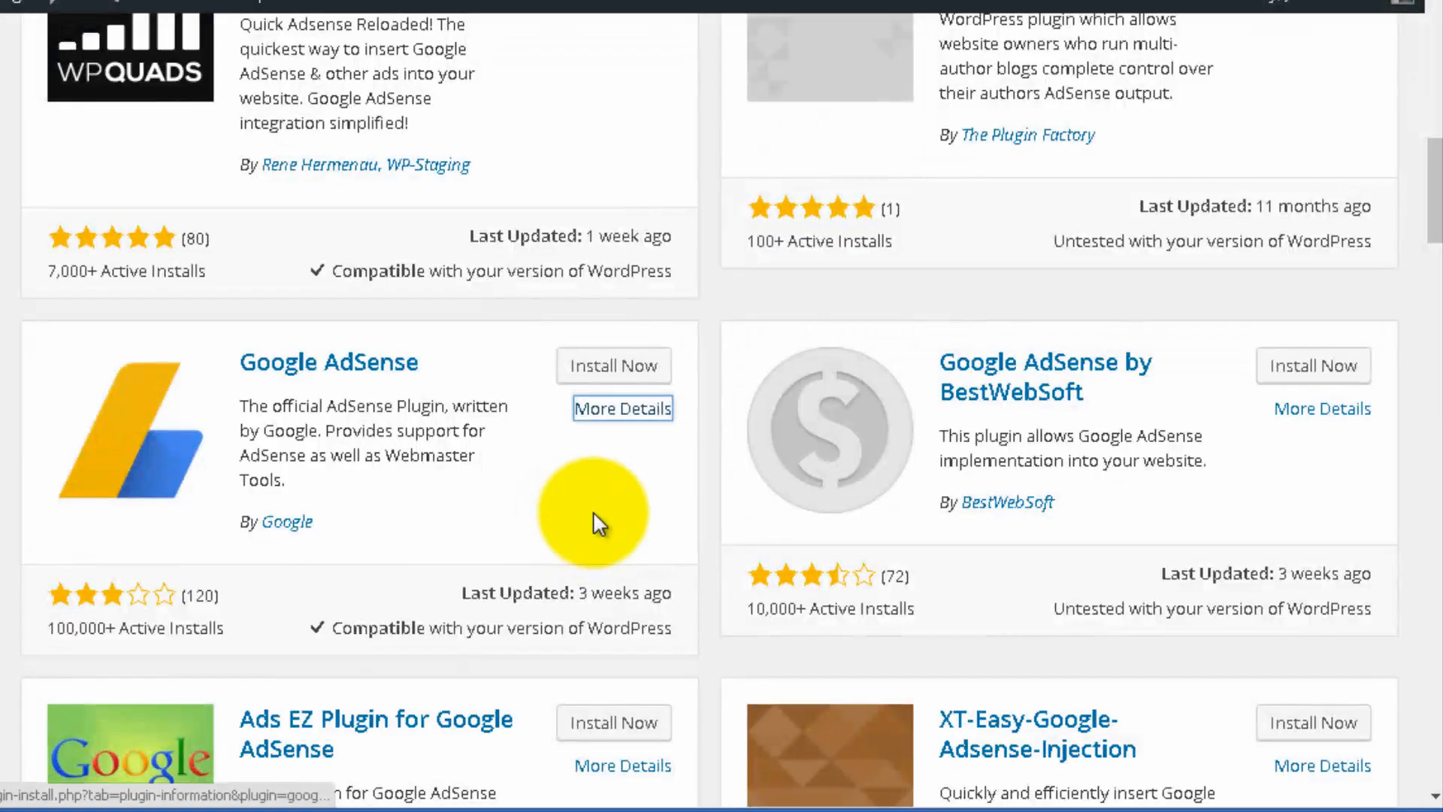
Install and activate the Google AdSense plugin by Google and locate it among the installed plugins.
click(588, 361)
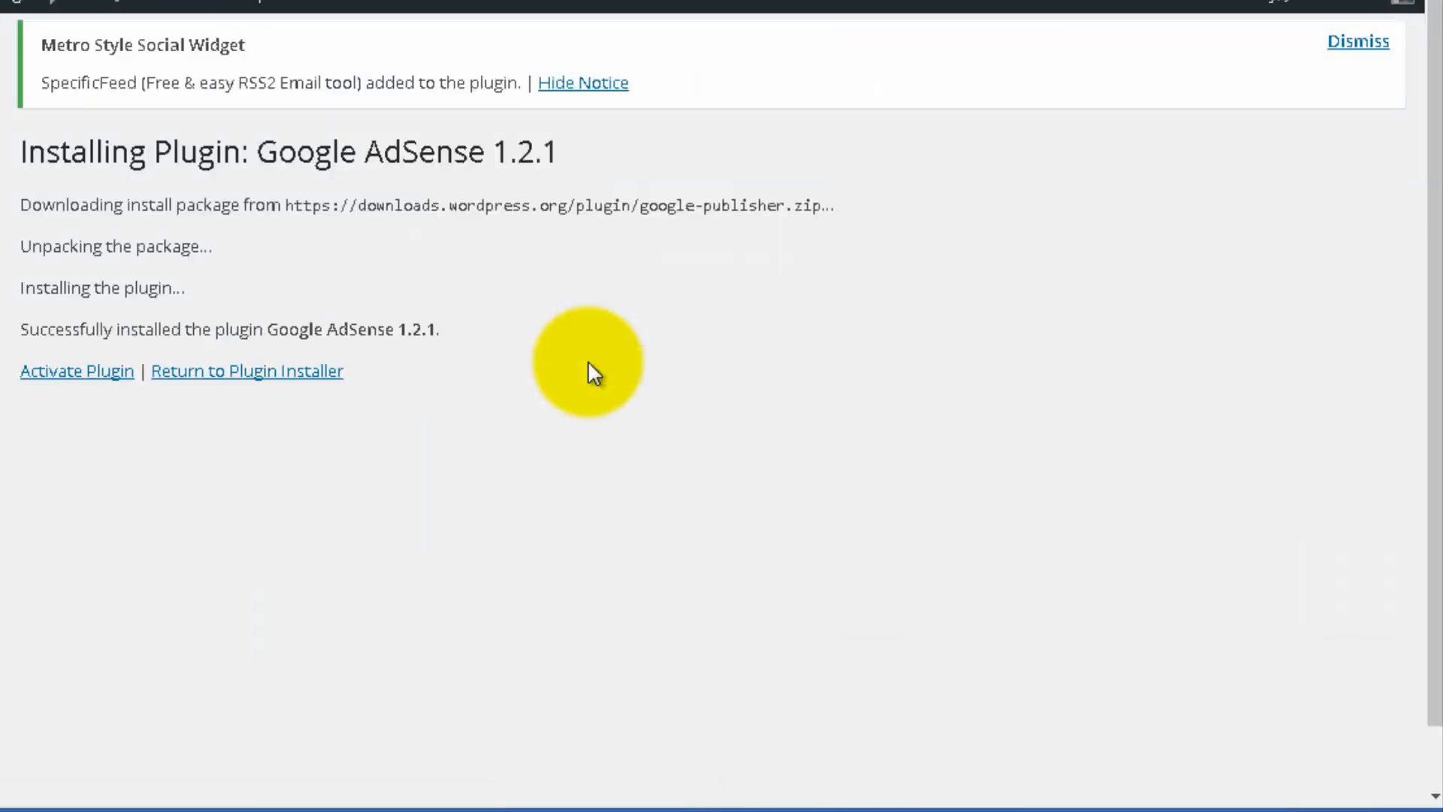
click(62, 380)
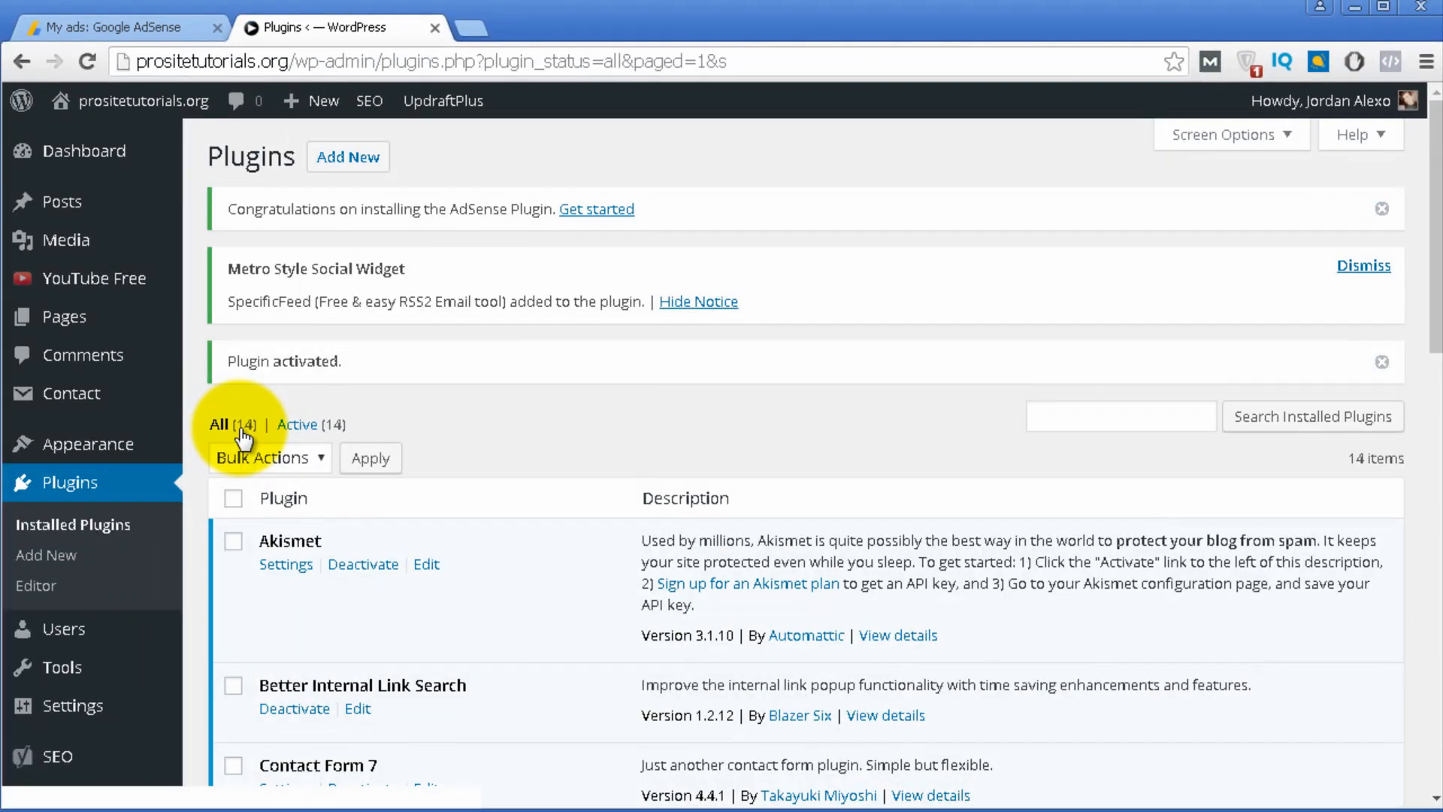
scroll(1198, 467, down, 6)
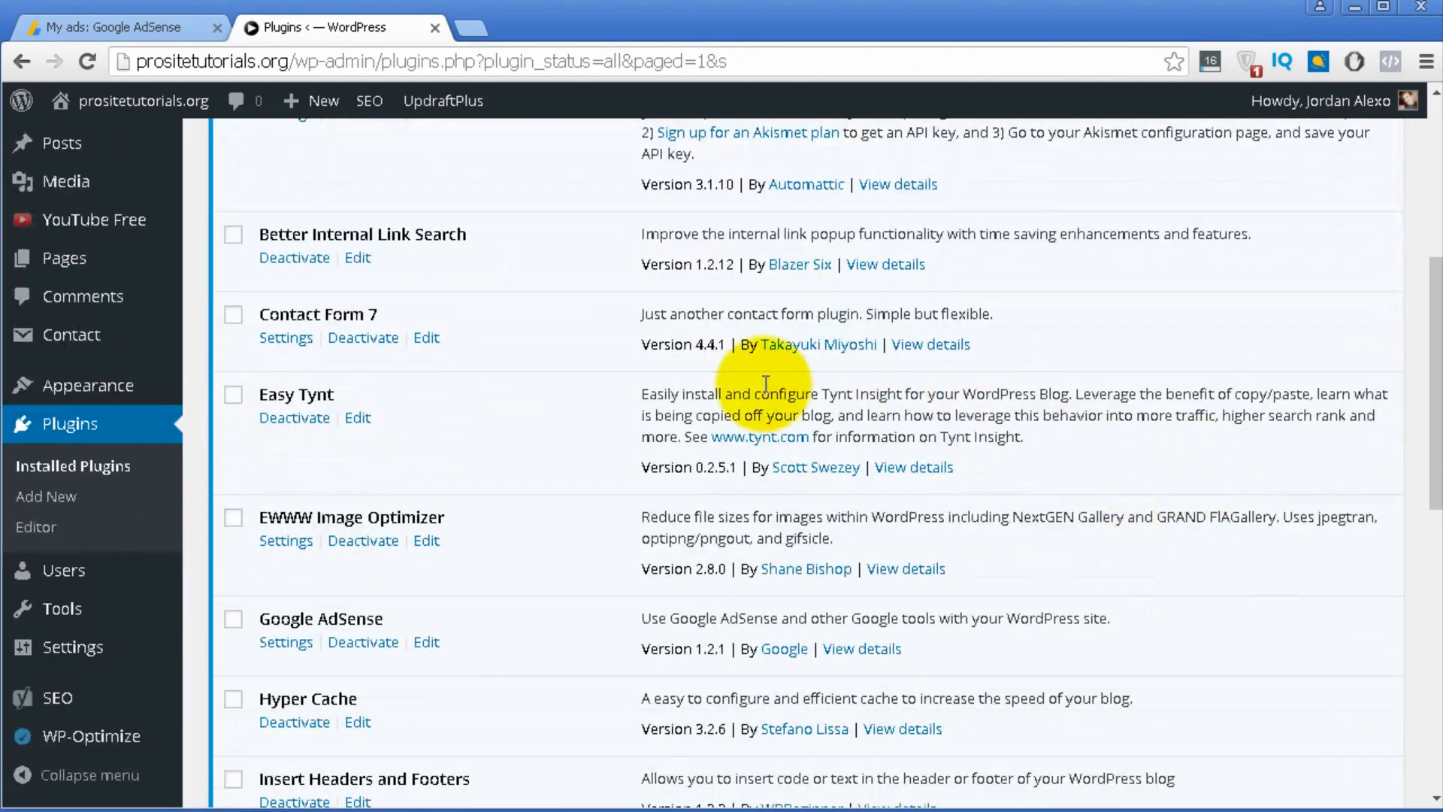
scroll(129, 596, down, 1)
scroll(129, 595, up, 1)
scroll(132, 605, down, 2)
Open the AdSense plugin's settings and connect it by signing in with the second listed Google account.
mouse_move(98, 644)
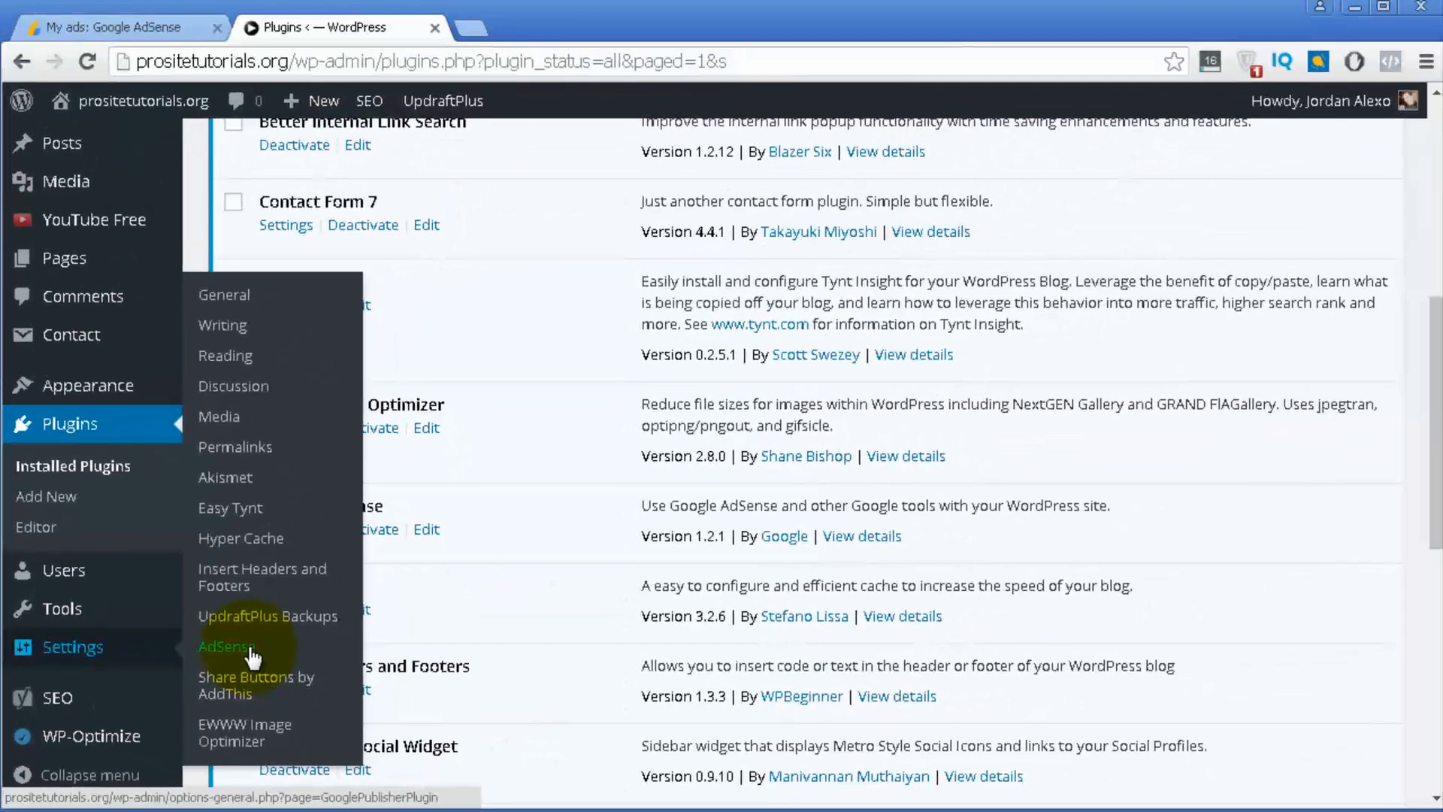
click(248, 649)
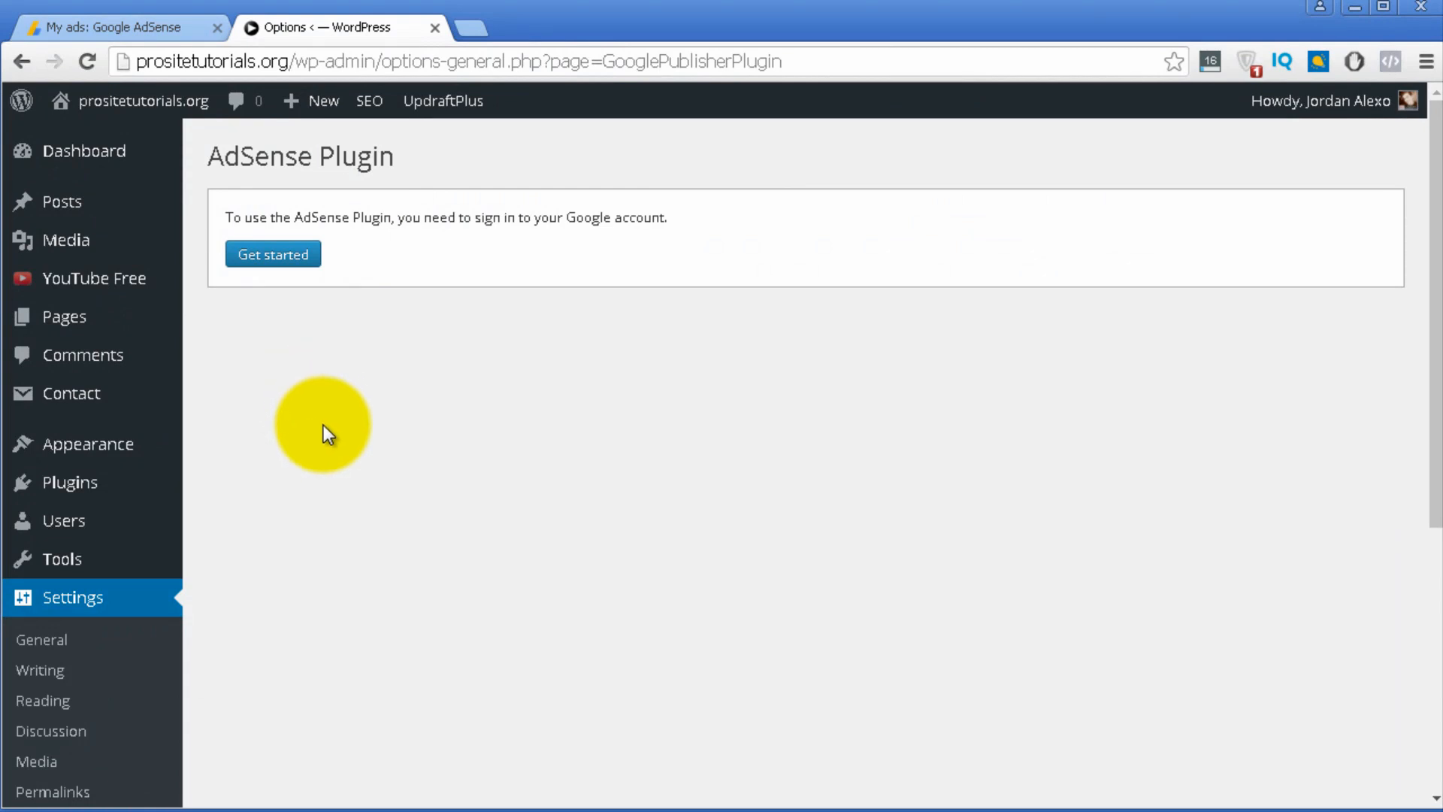
click(289, 263)
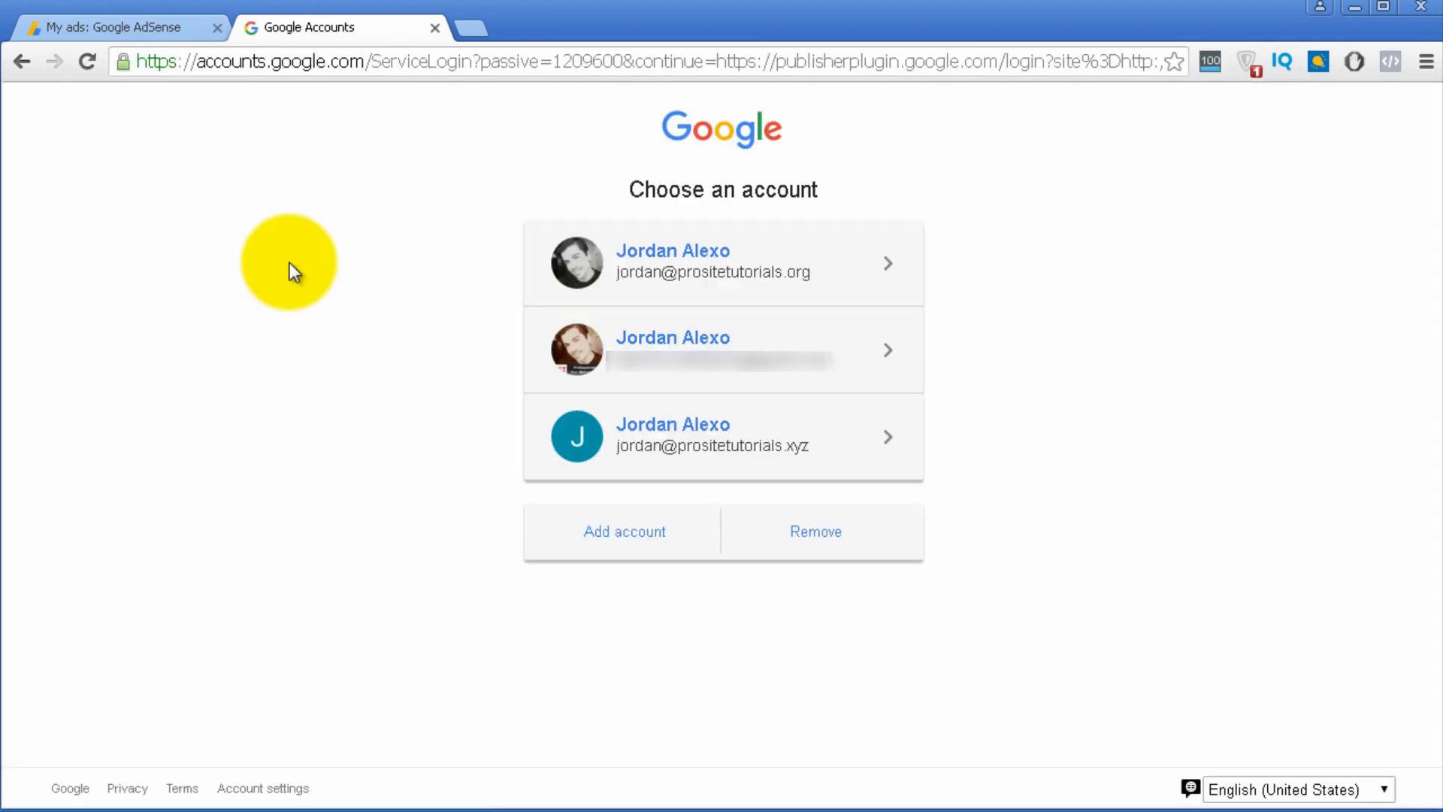
click(730, 373)
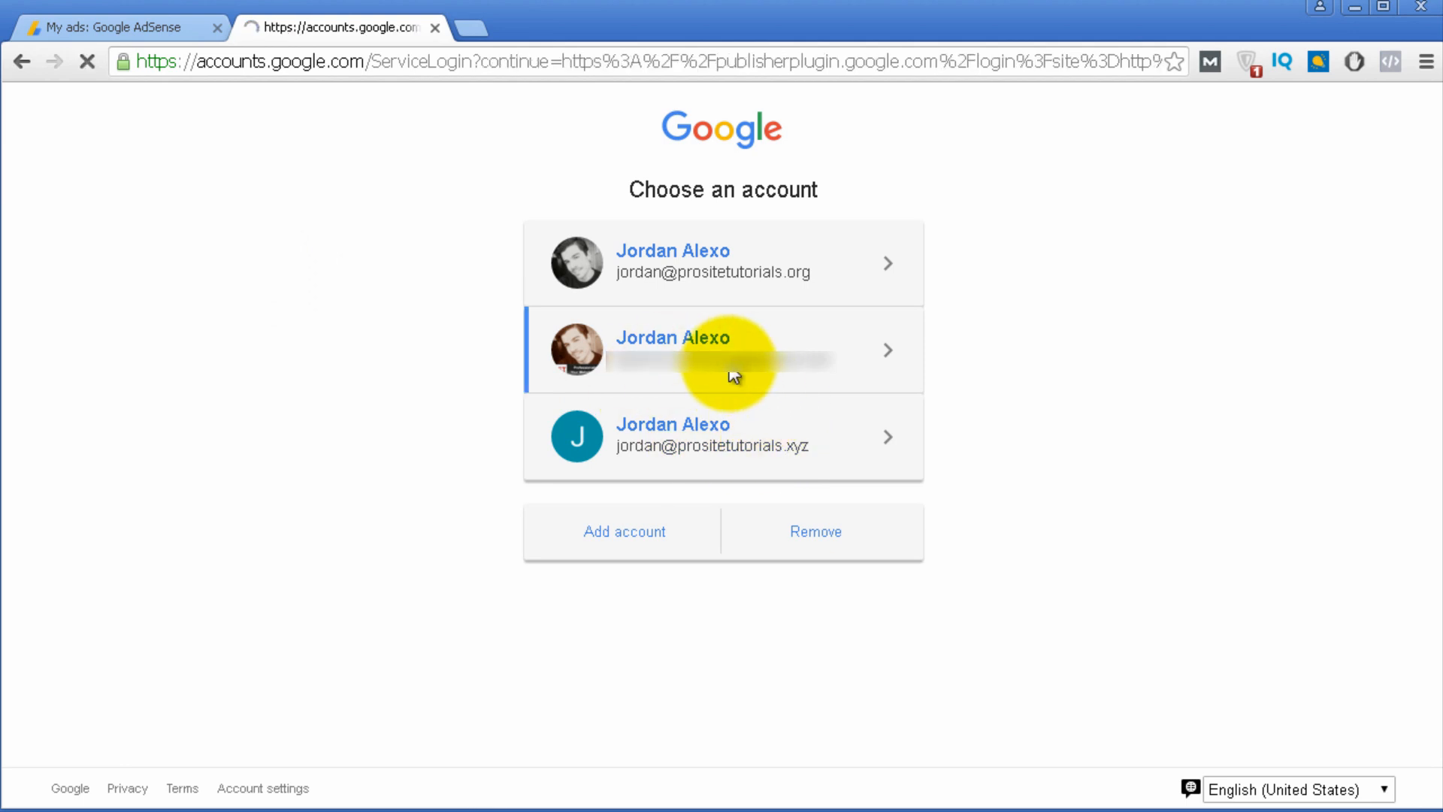
click(675, 592)
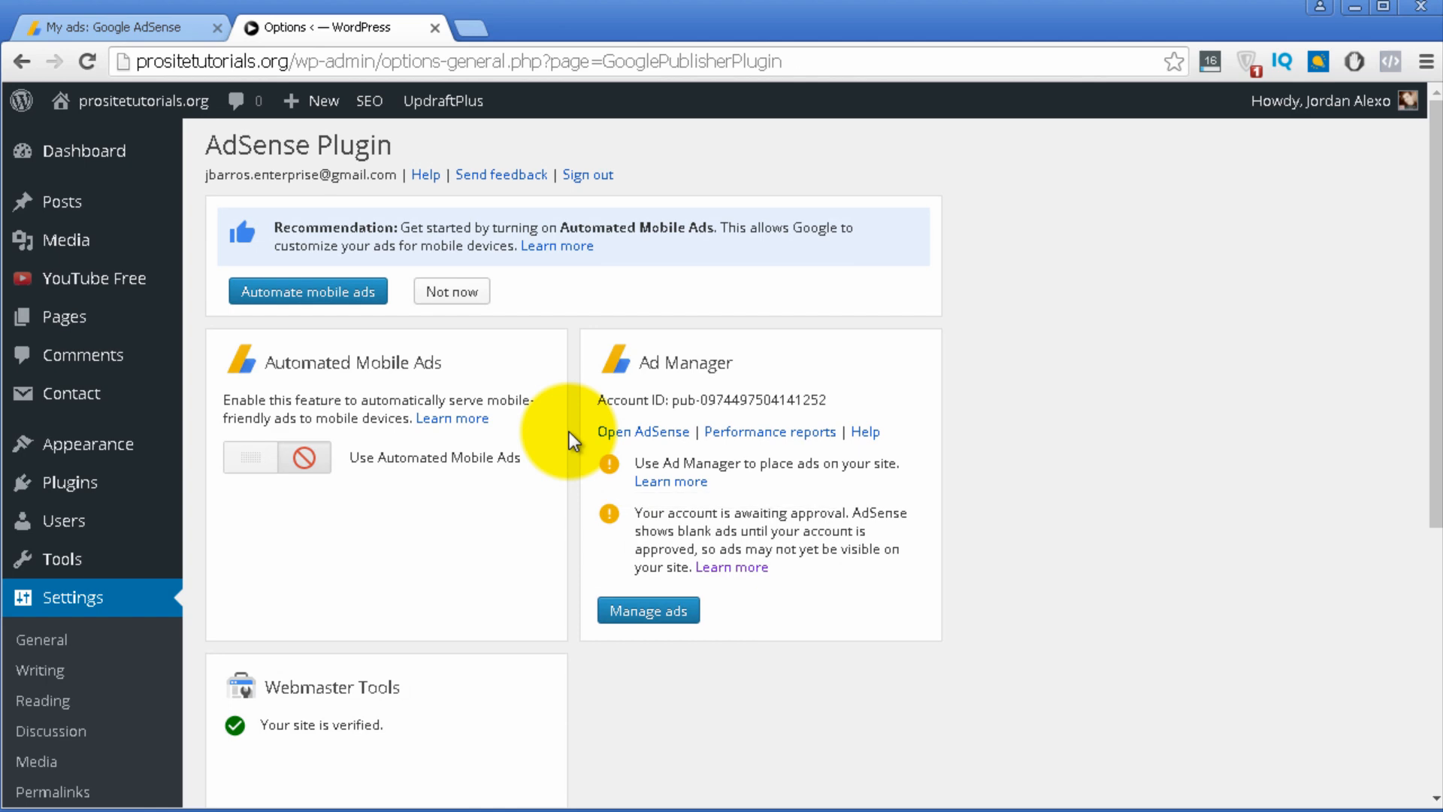
Review the Automated Mobile Ads, Ad Manager and Webmaster Tools sections of the AdSense plugin settings.
scroll(466, 684, down, 5)
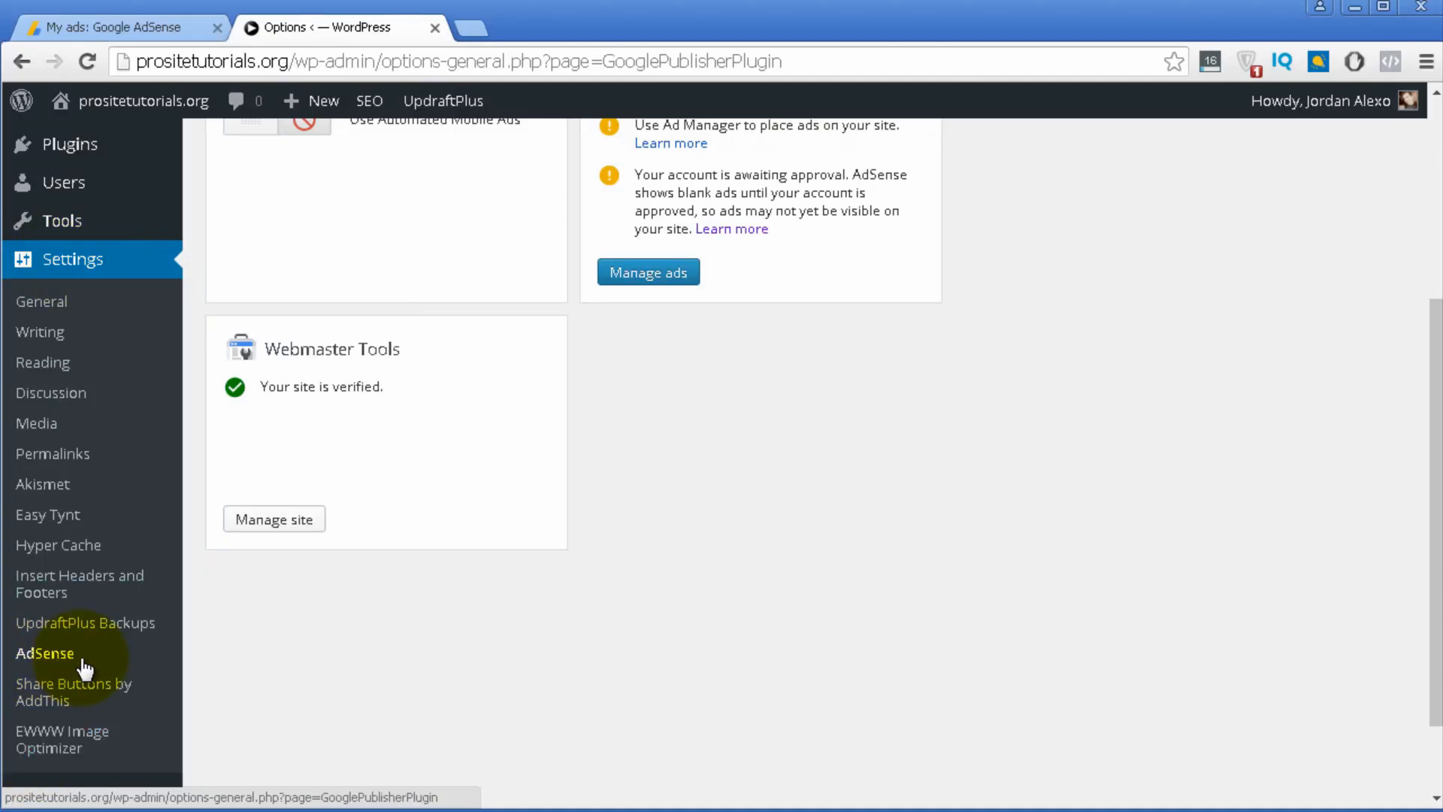
scroll(636, 545, up, 5)
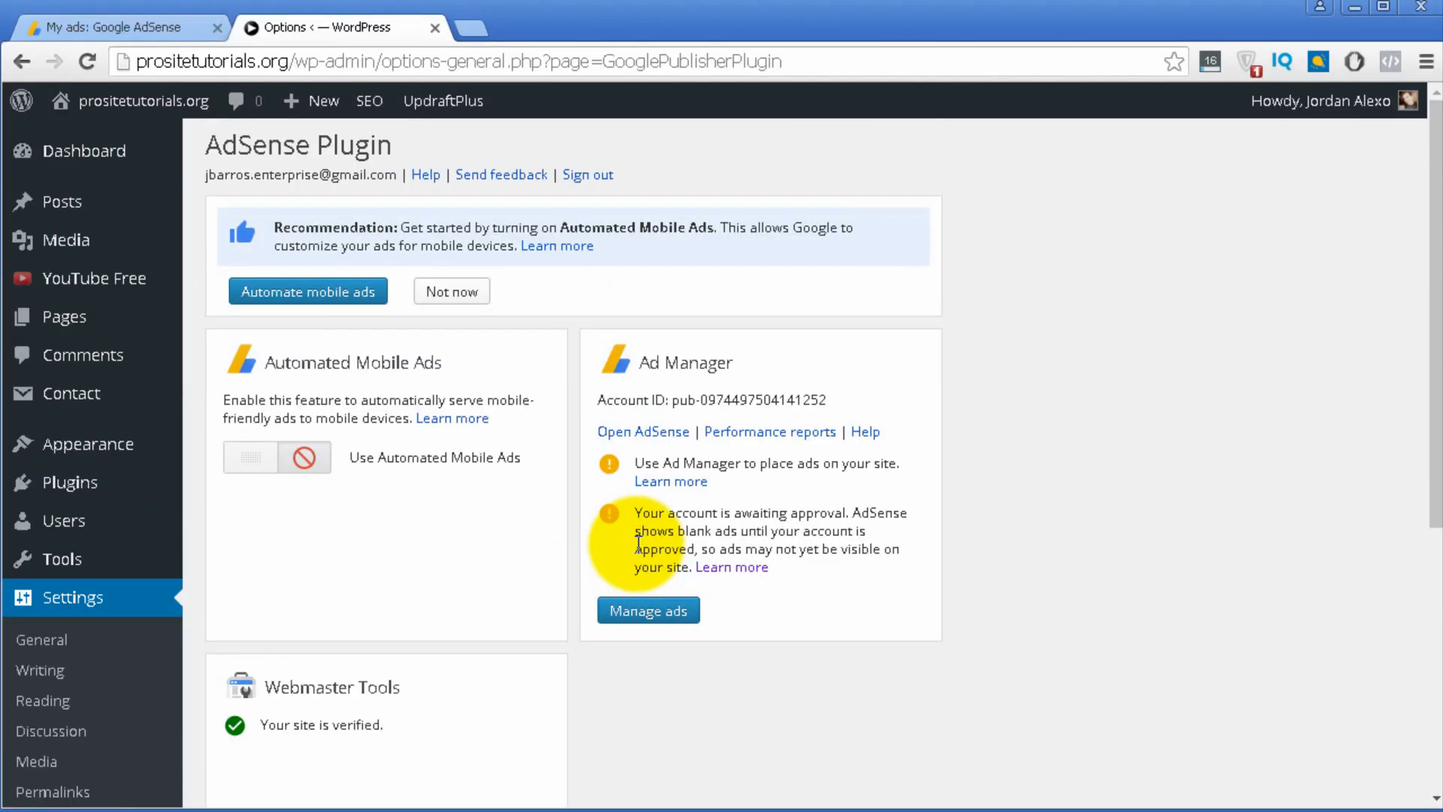
scroll(638, 543, down, 3)
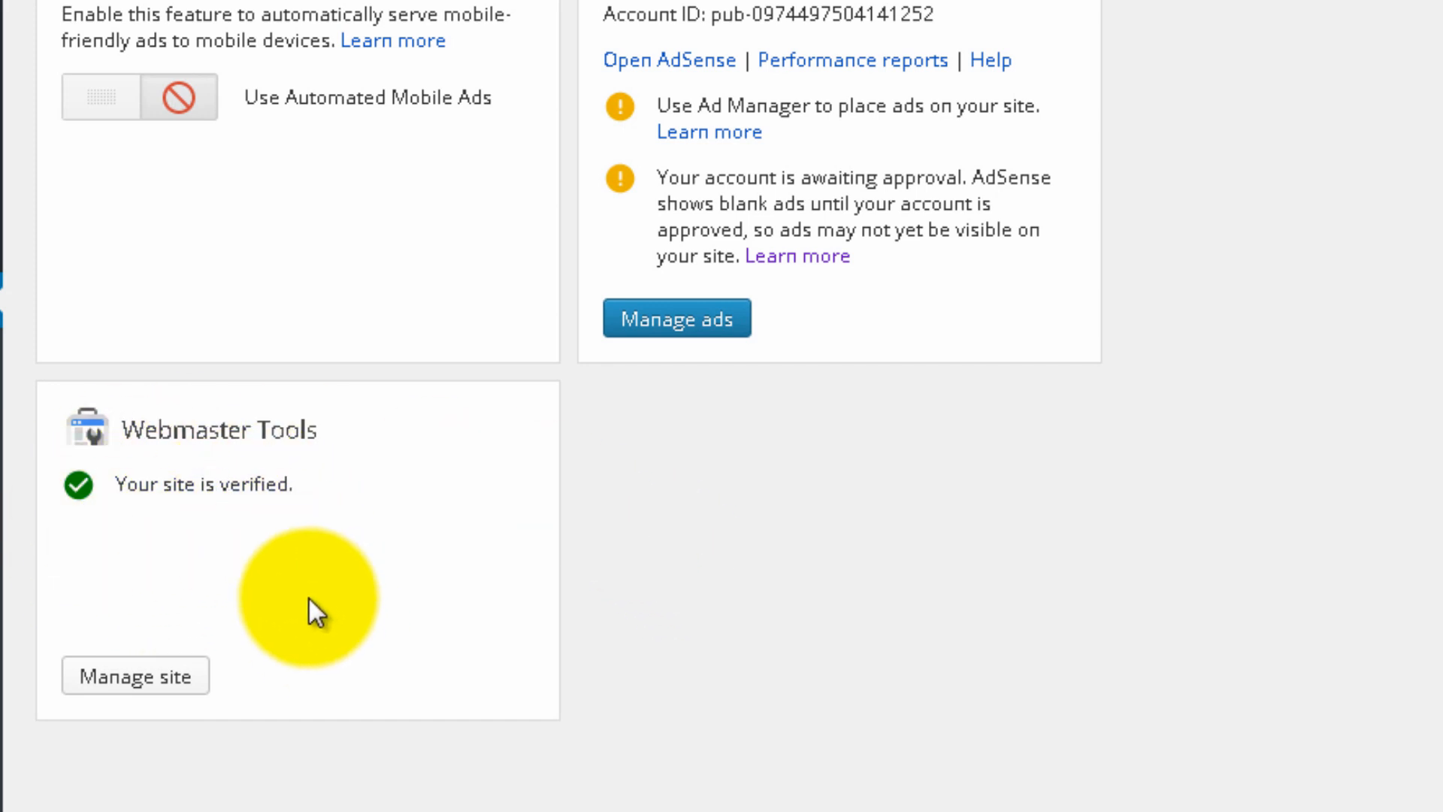
scroll(385, 700, down, 2)
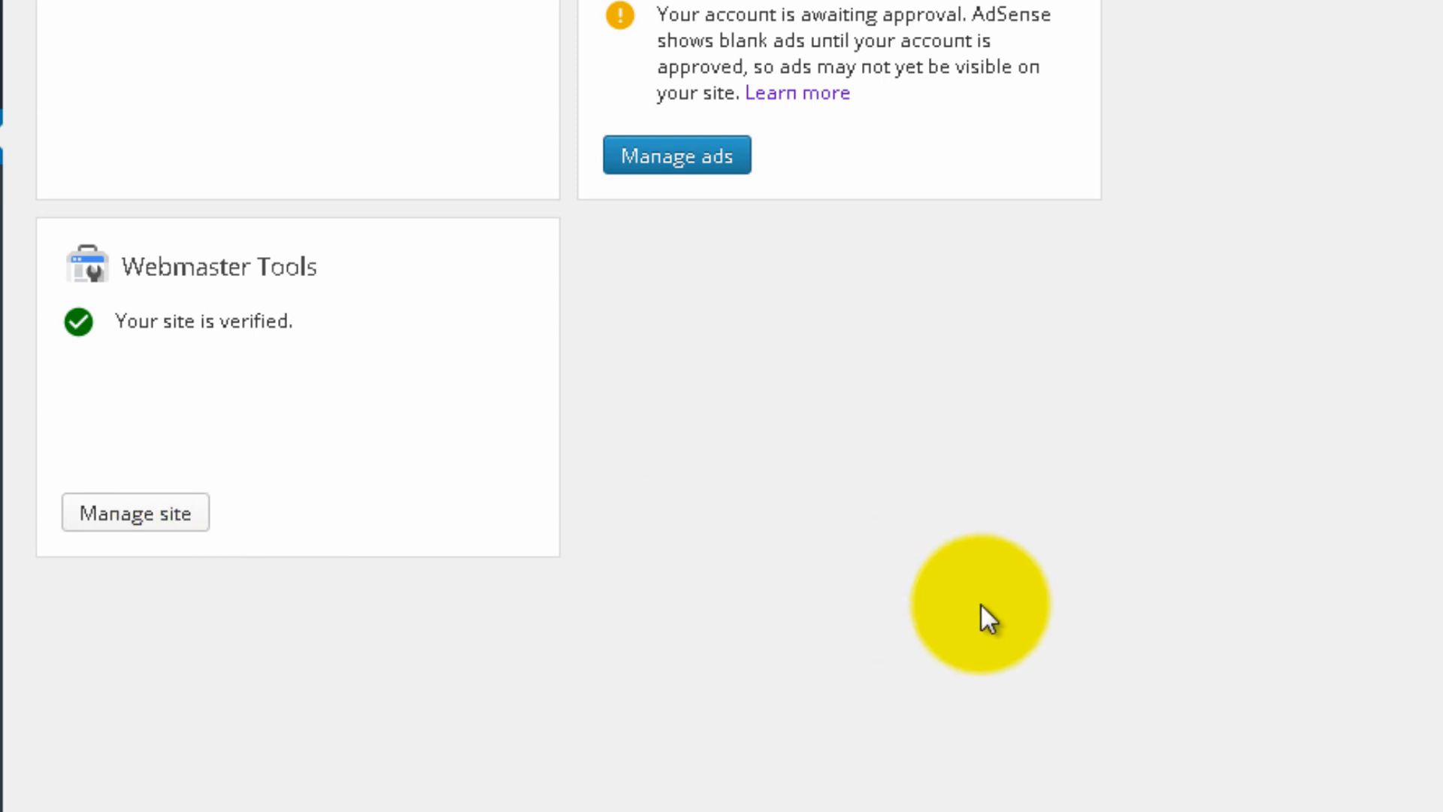
Open the Ad Manager to manage the site's ads and acknowledge the site analysis dialog.
scroll(981, 604, up, 4)
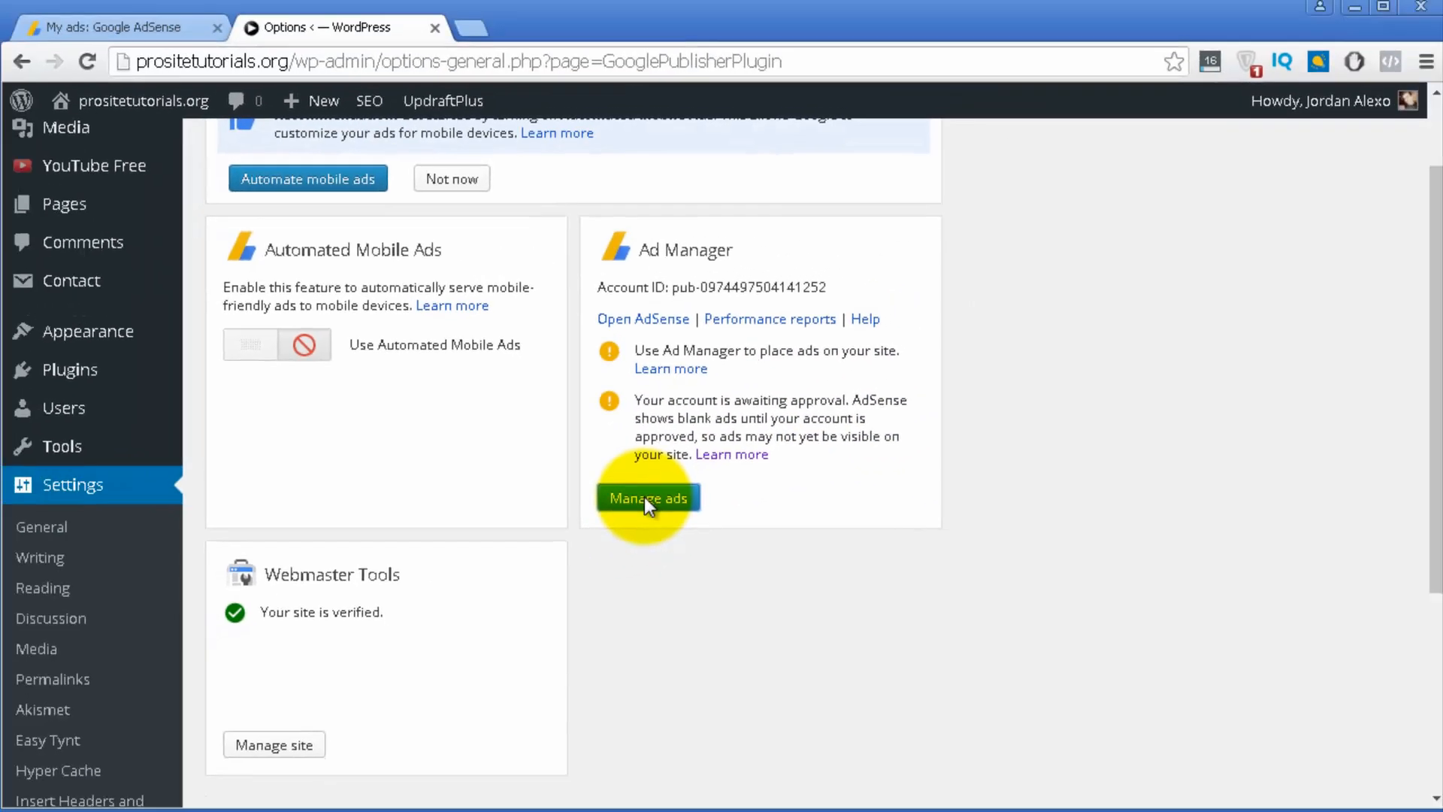
click(675, 487)
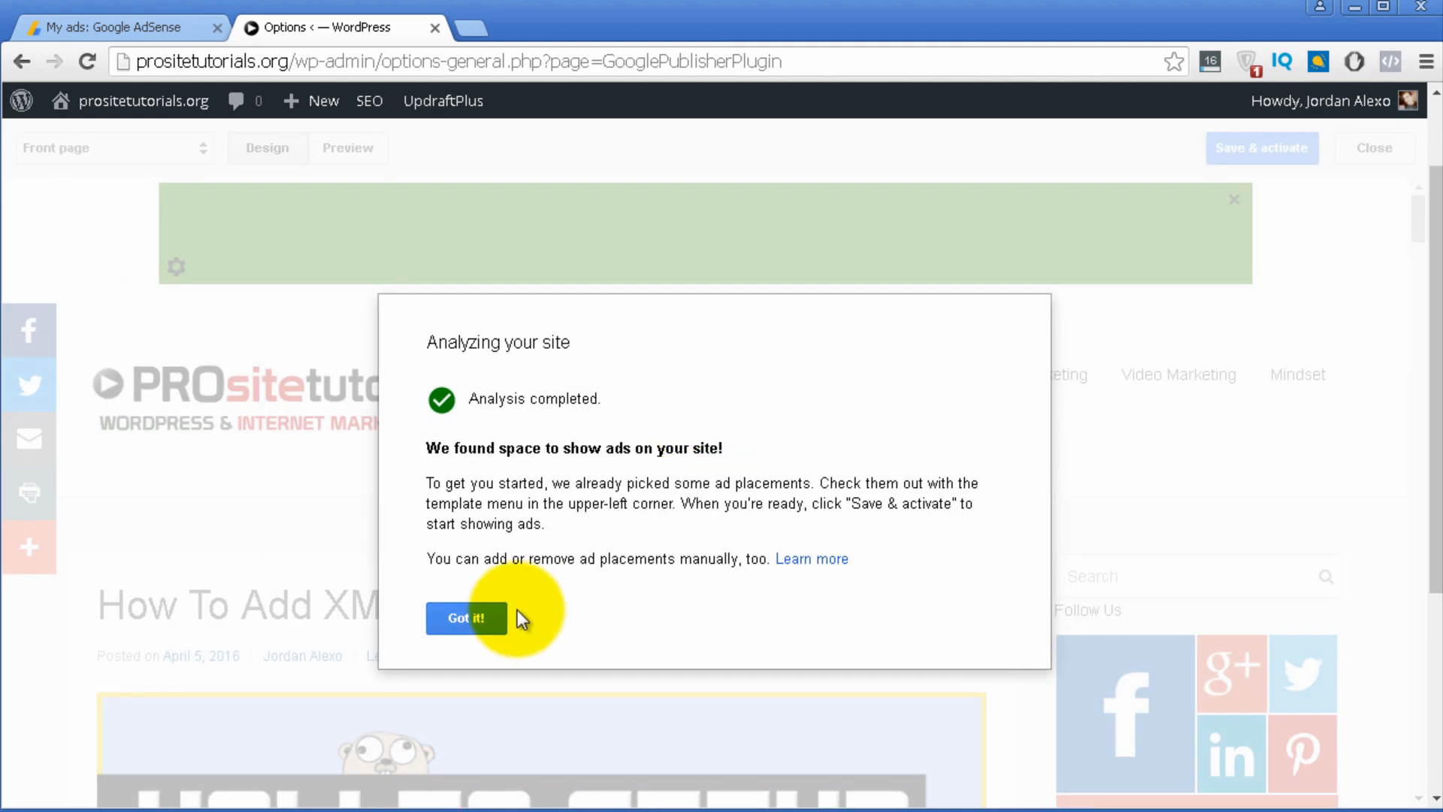
click(481, 621)
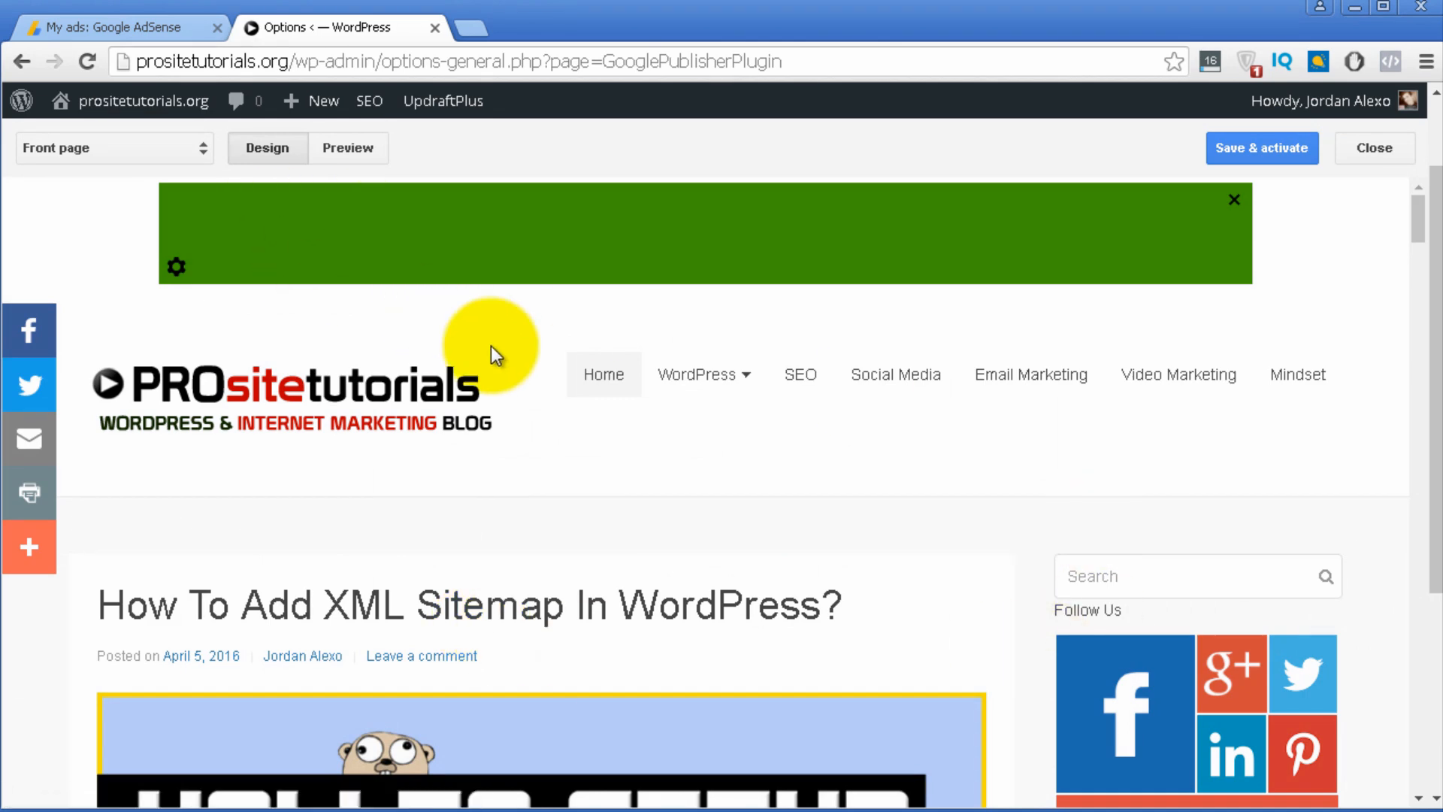
Review the suggested ad placement above the front page header, preview it and return to the design view.
scroll(496, 349, down, 2)
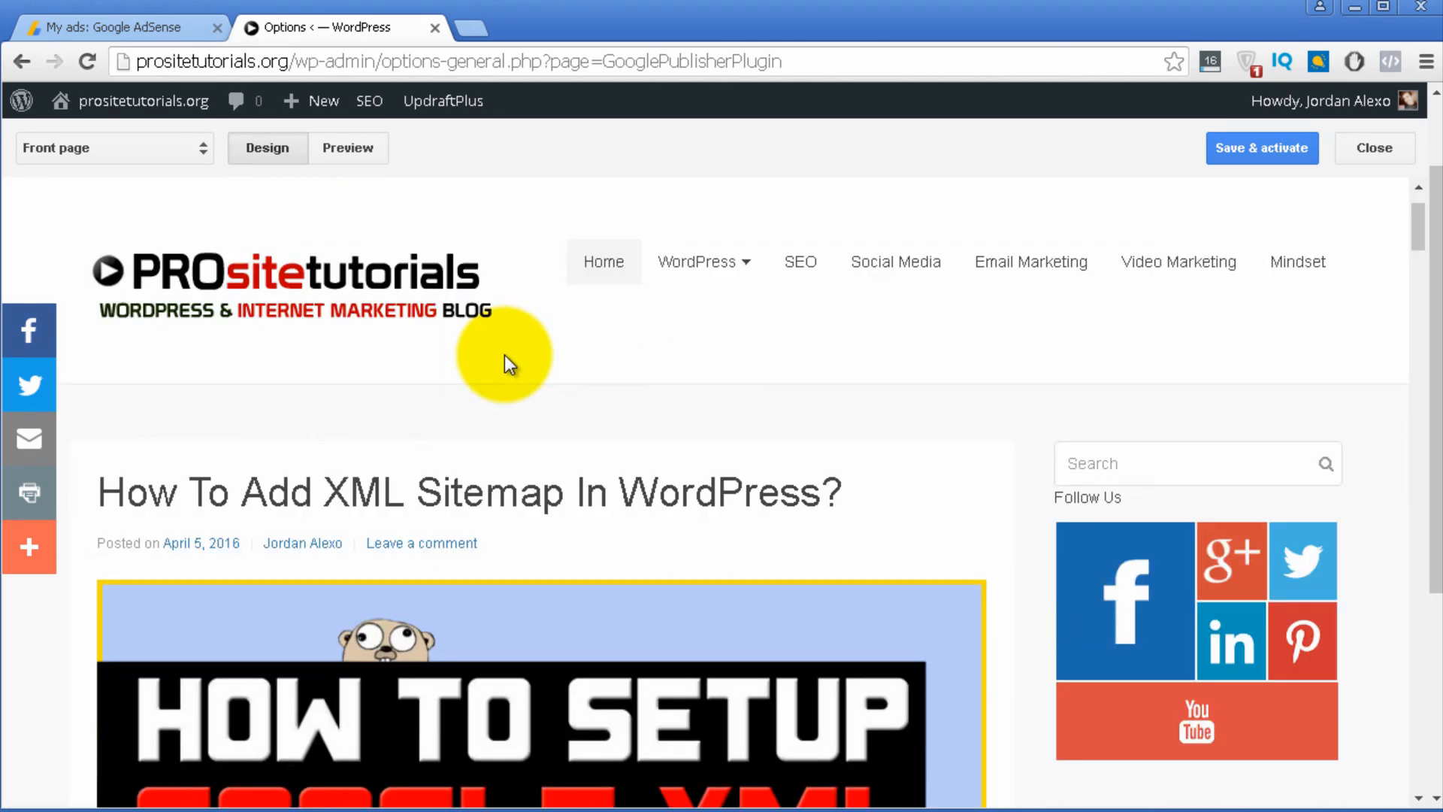
scroll(503, 354, up, 2)
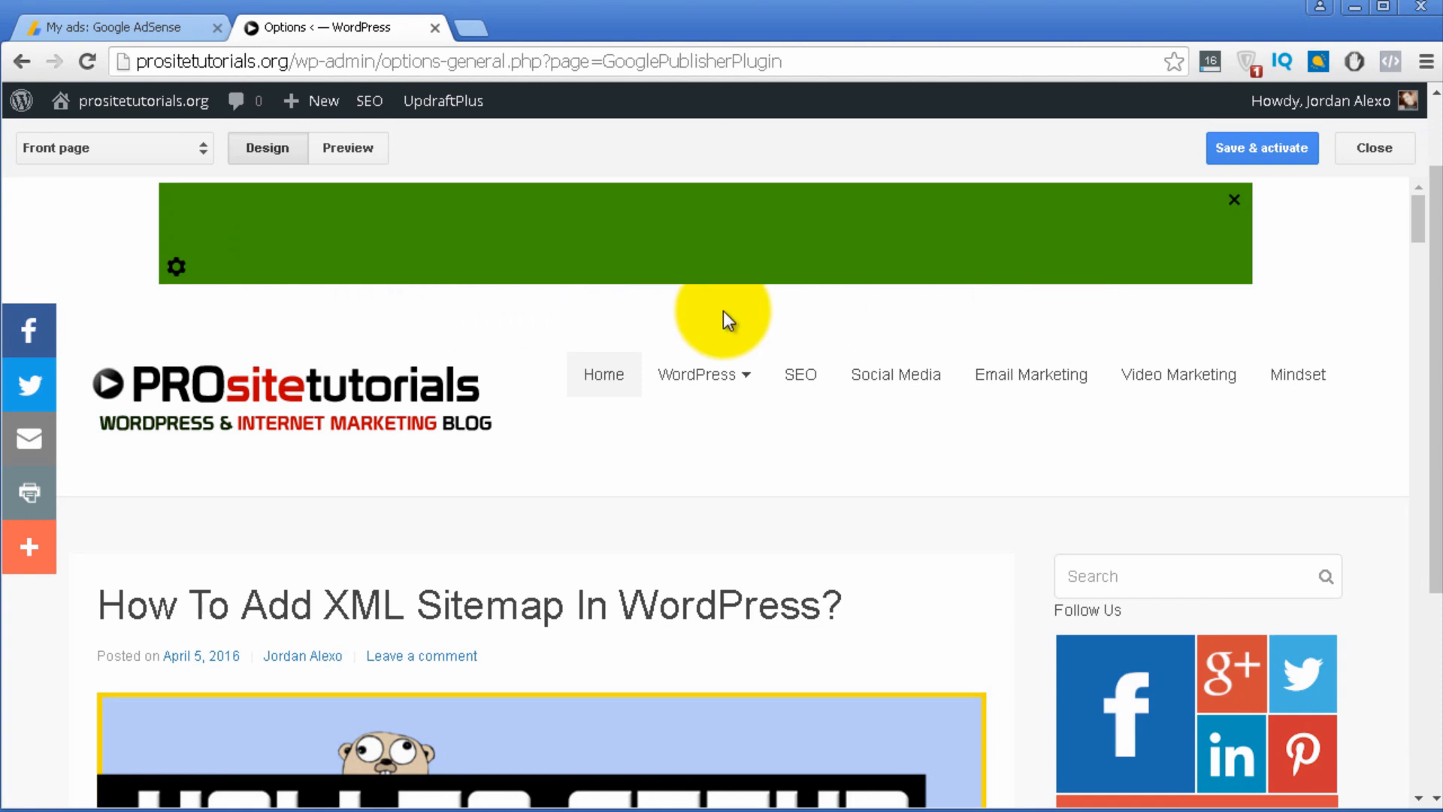
scroll(335, 213, down, 2)
scroll(206, 222, up, 2)
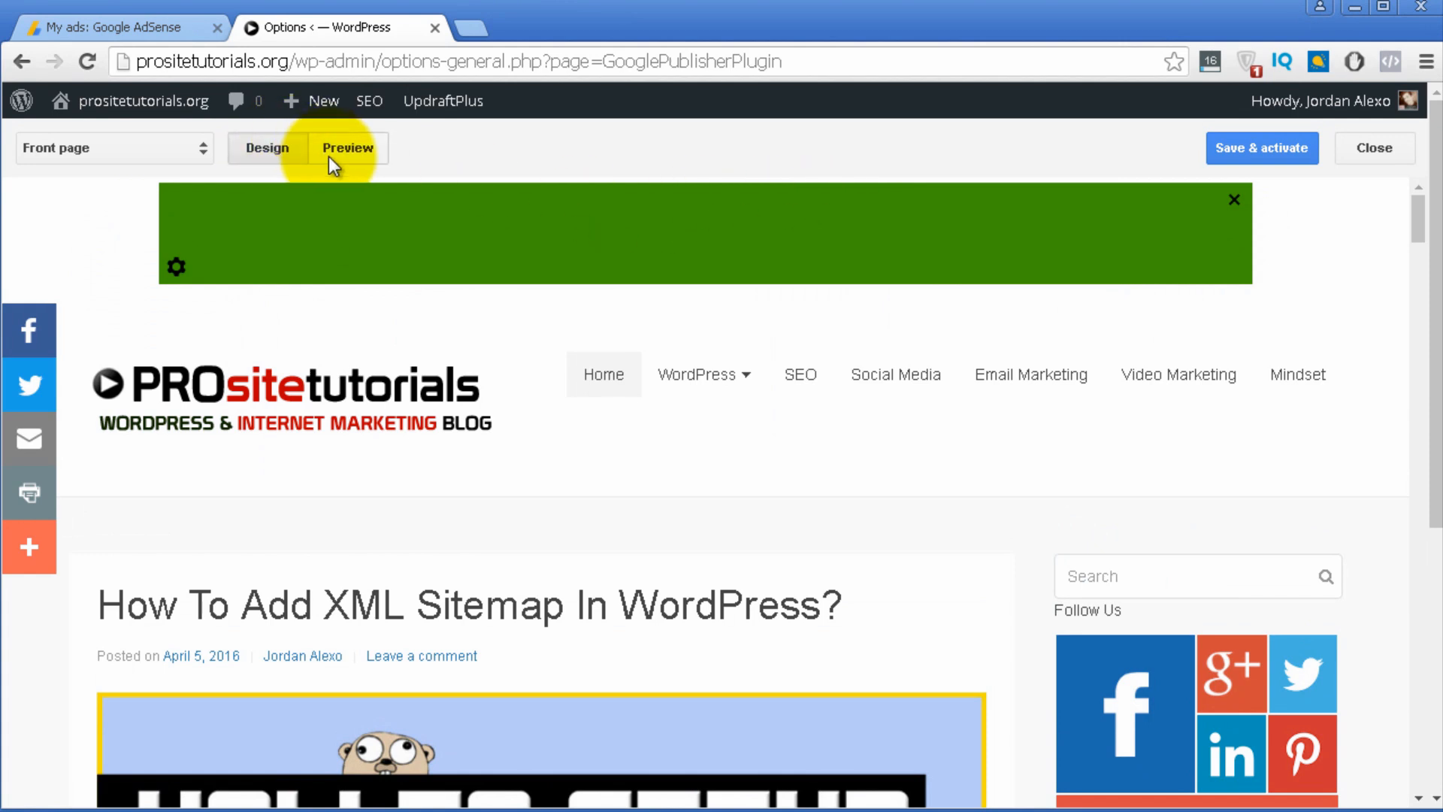
click(363, 152)
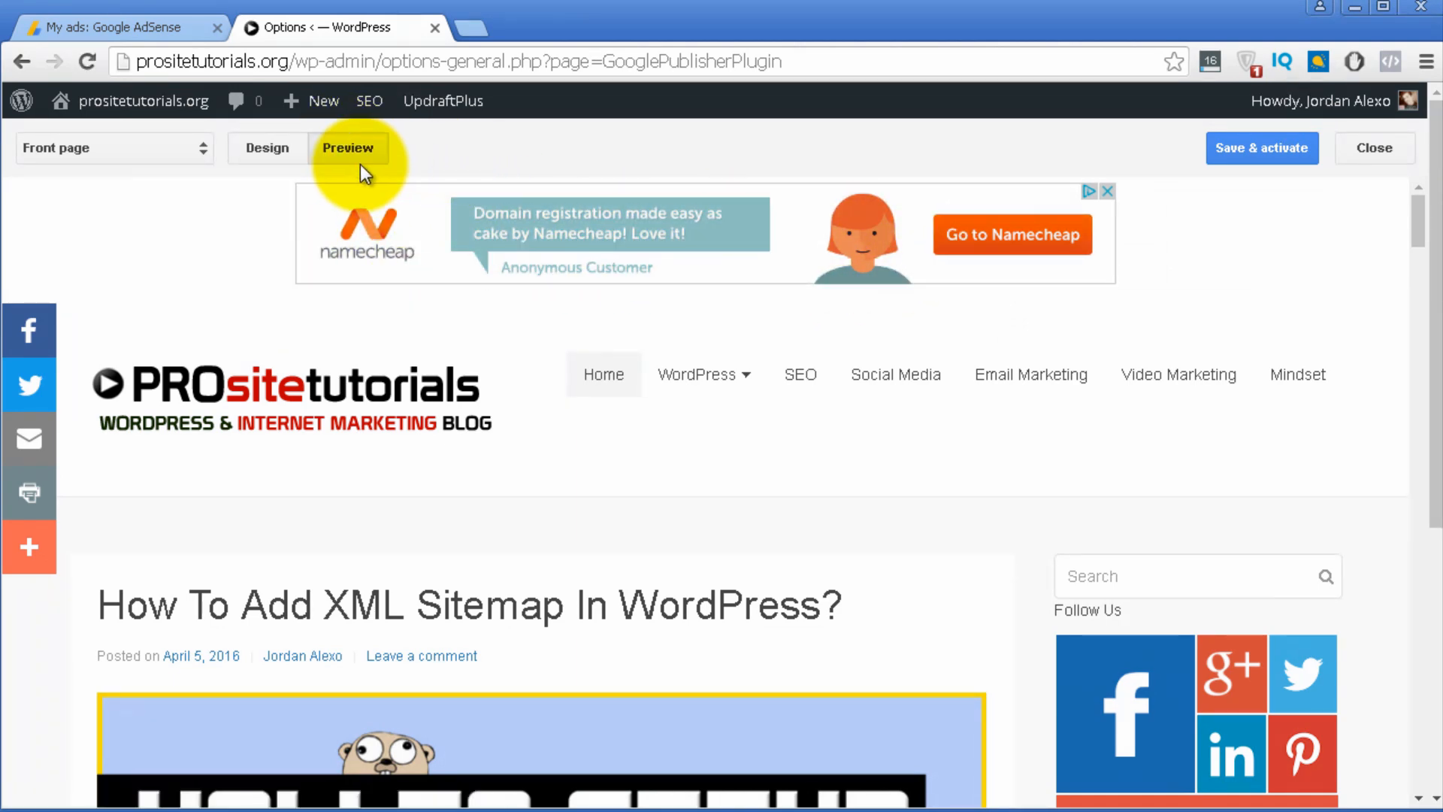
click(268, 157)
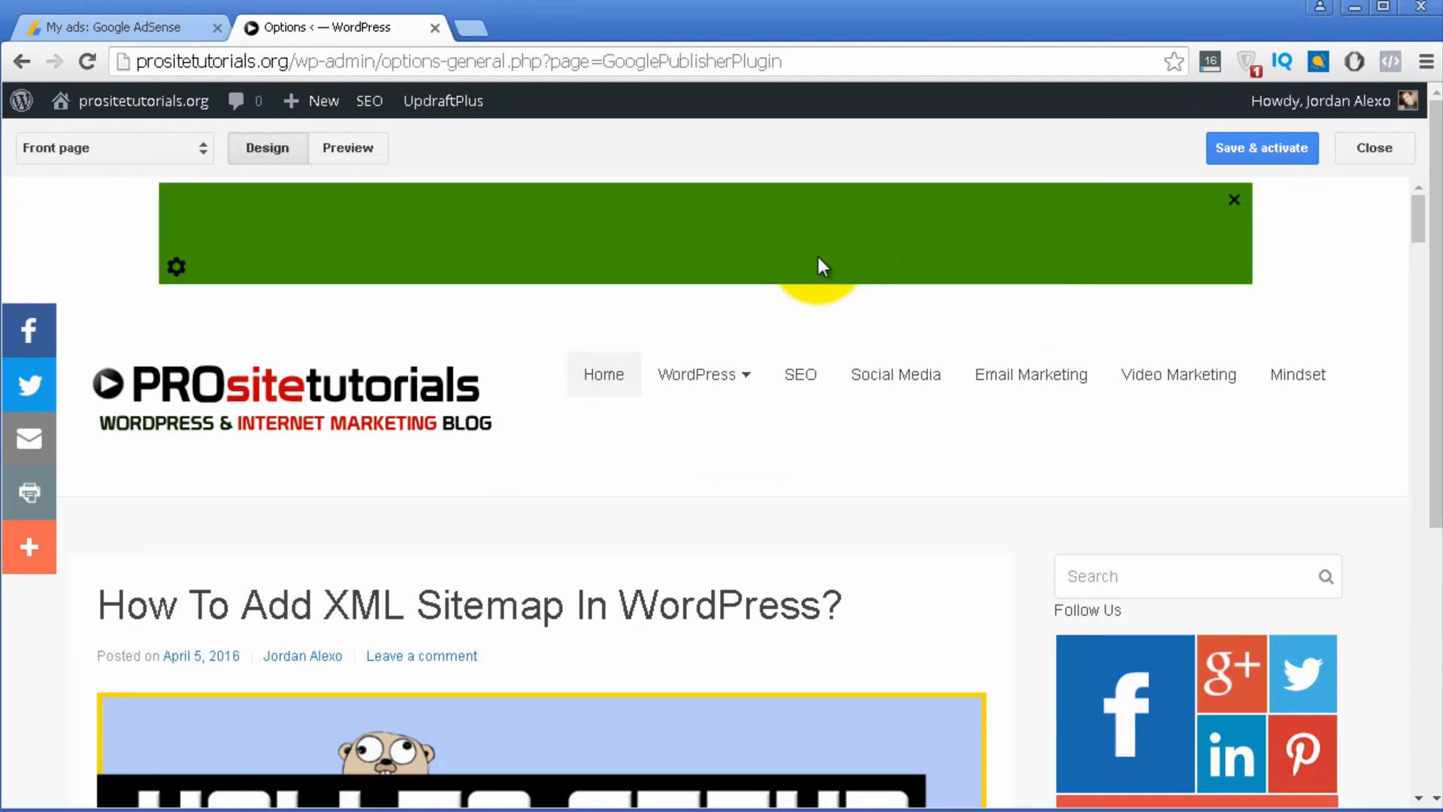
Remove the ad placement above the front page header and add it back in the same spot.
click(1233, 202)
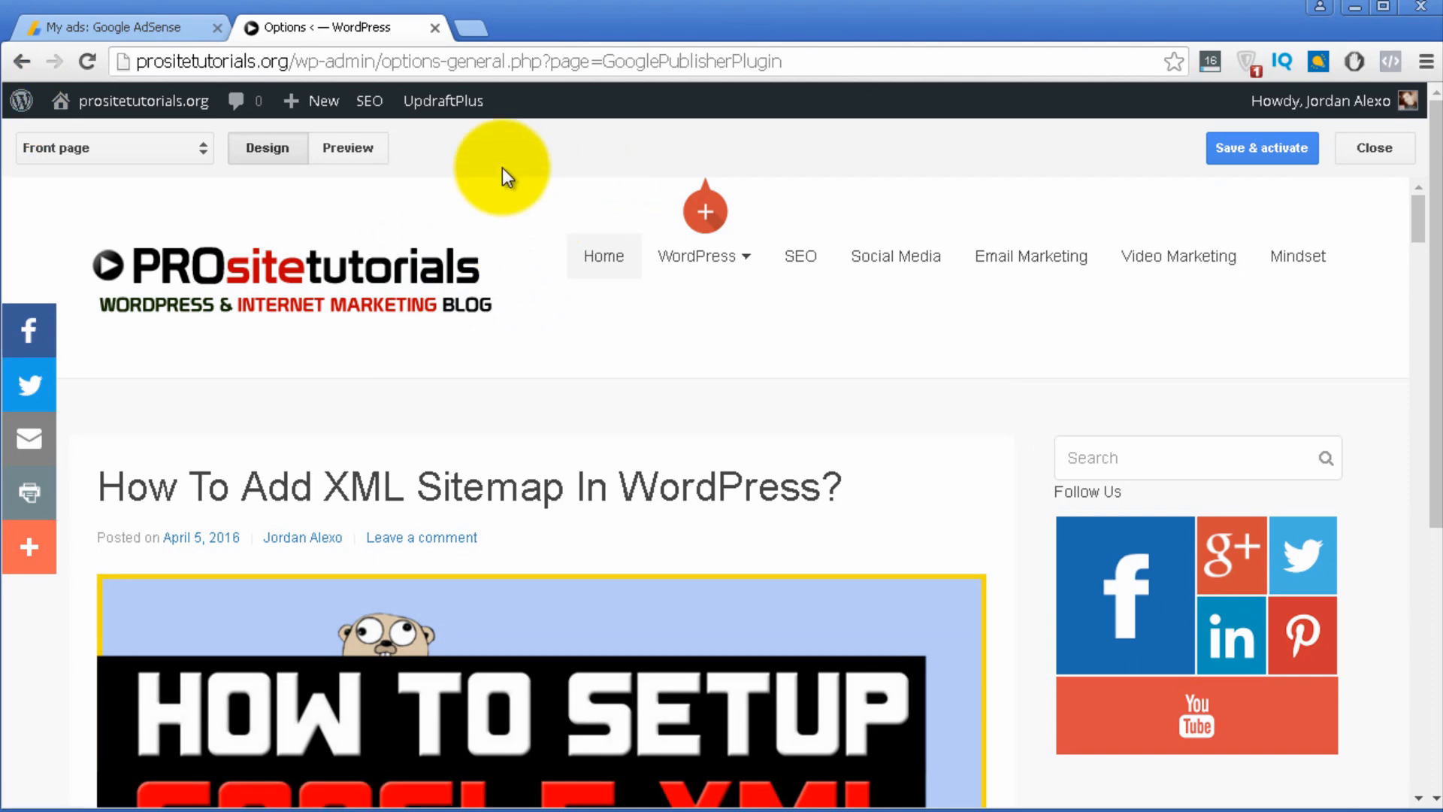
click(707, 213)
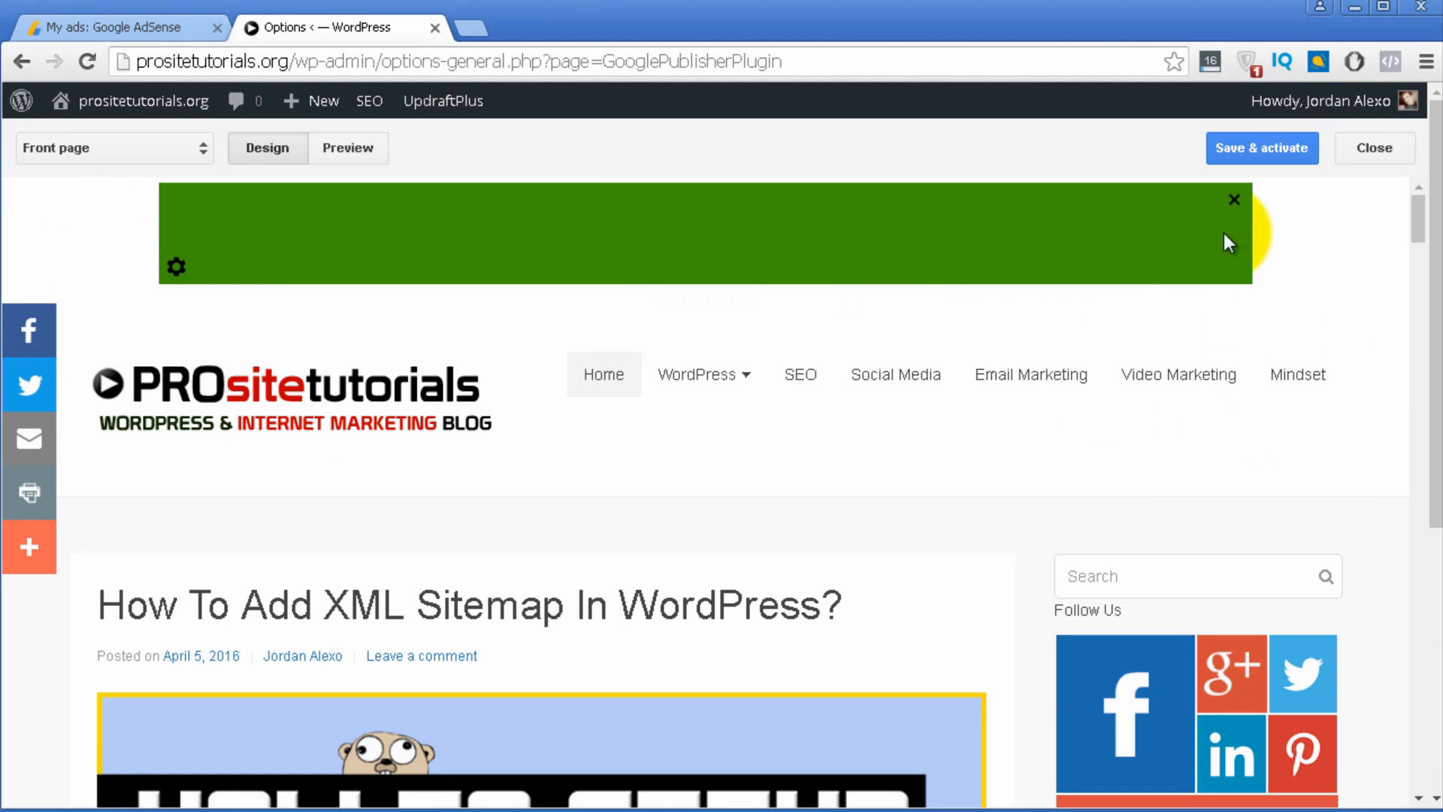
click(1234, 199)
Try an additional ad placement below the last paragraph of the first post and remove it again.
scroll(1270, 320, down, 1)
scroll(1278, 301, down, 1)
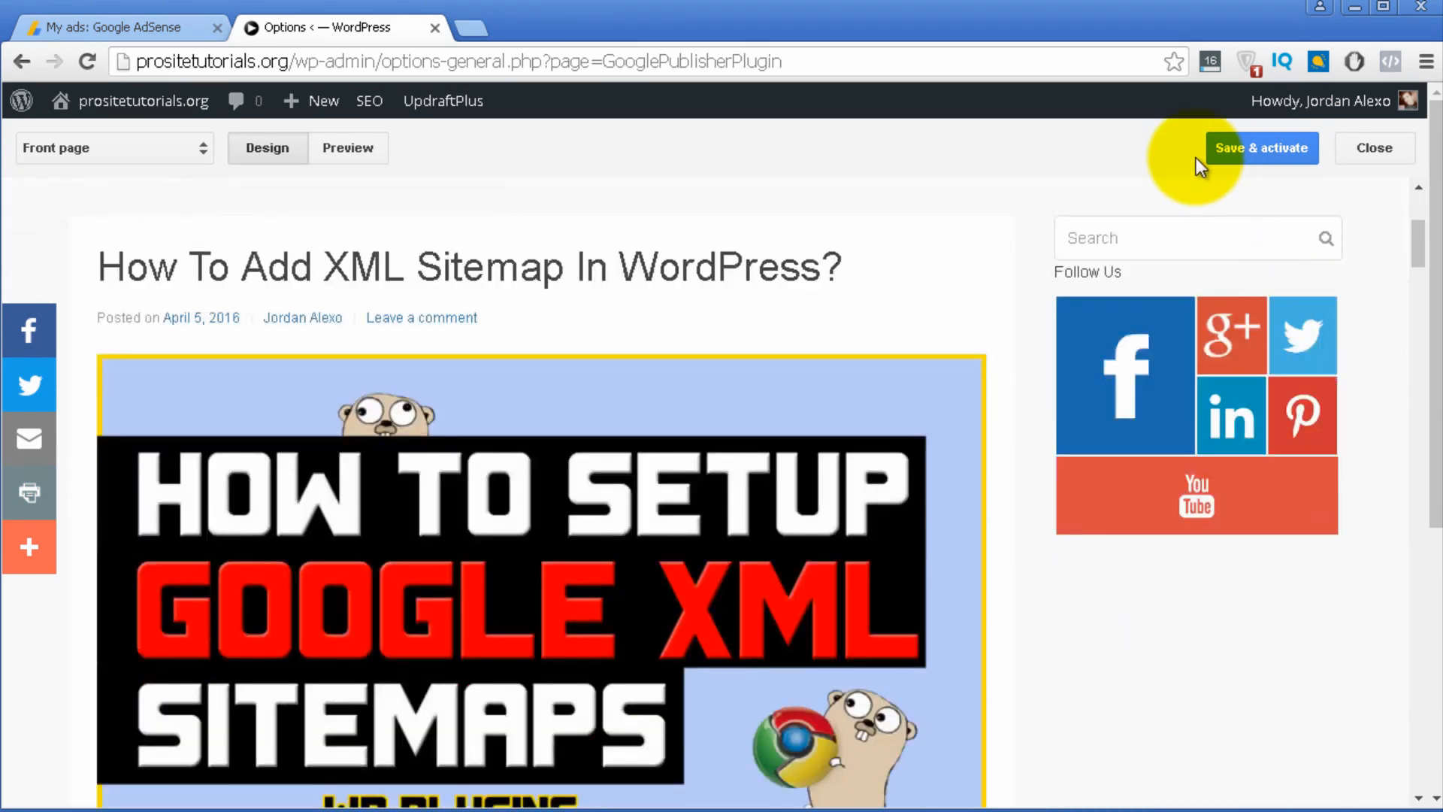
scroll(1077, 522, down, 1)
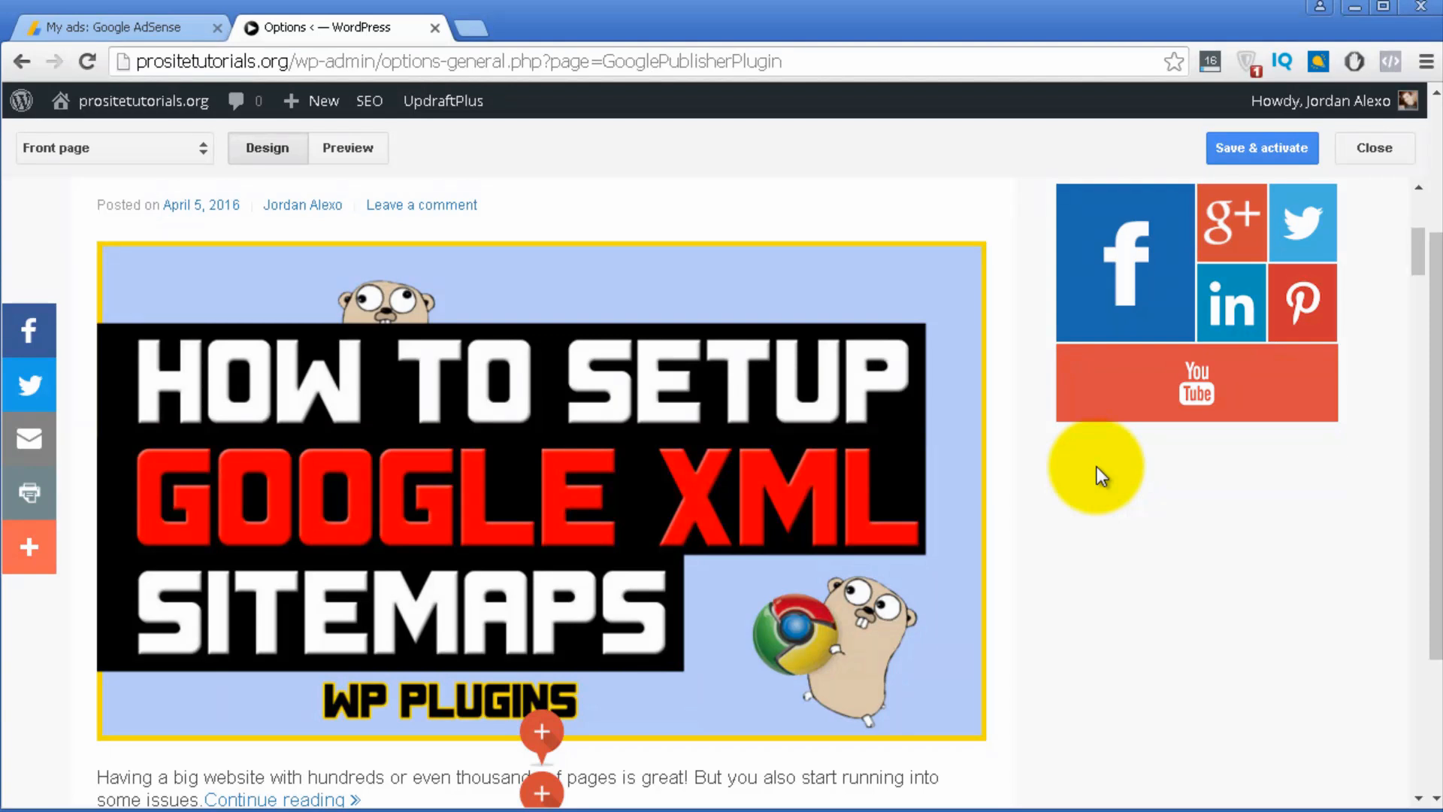
scroll(1063, 509, up, 5)
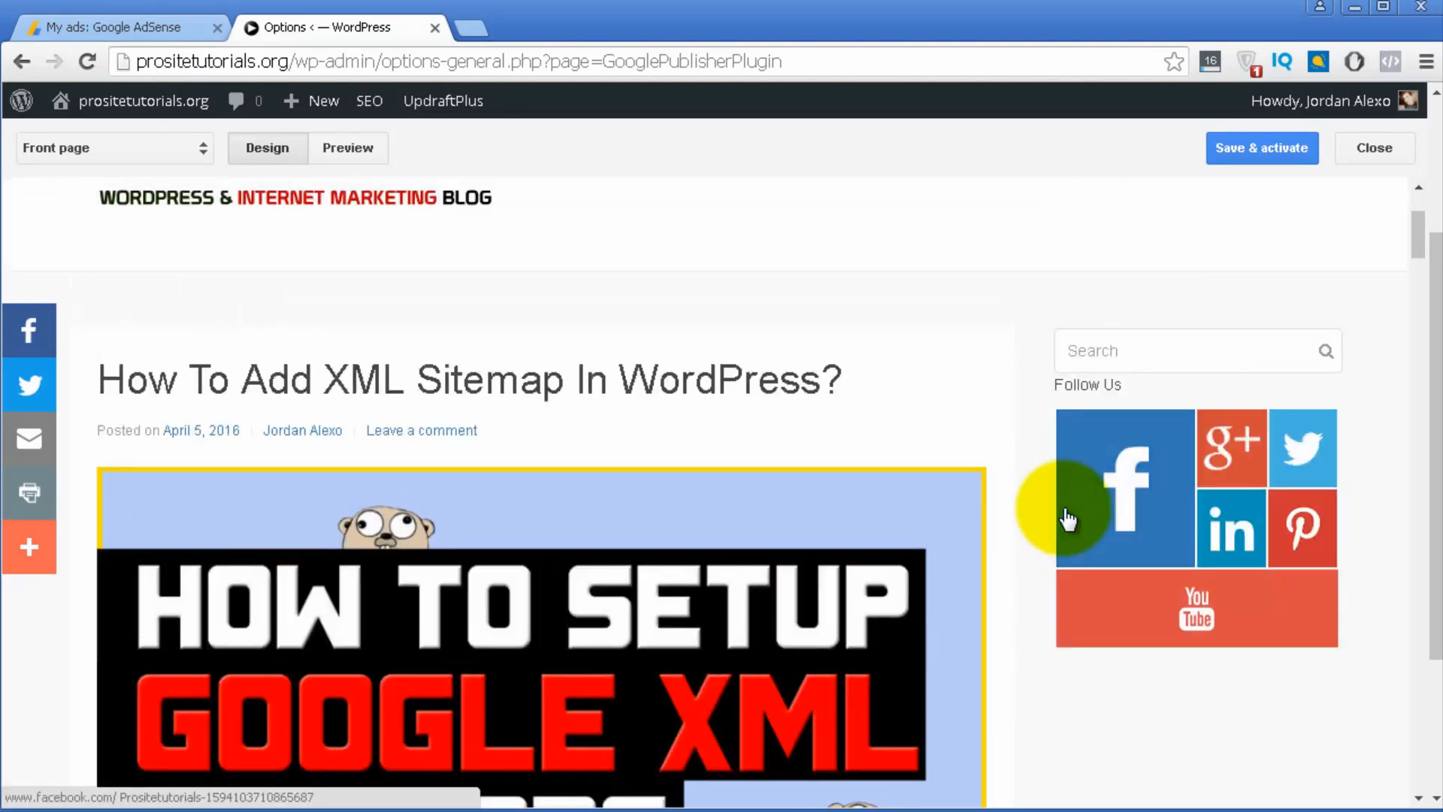
scroll(579, 432, down, 10)
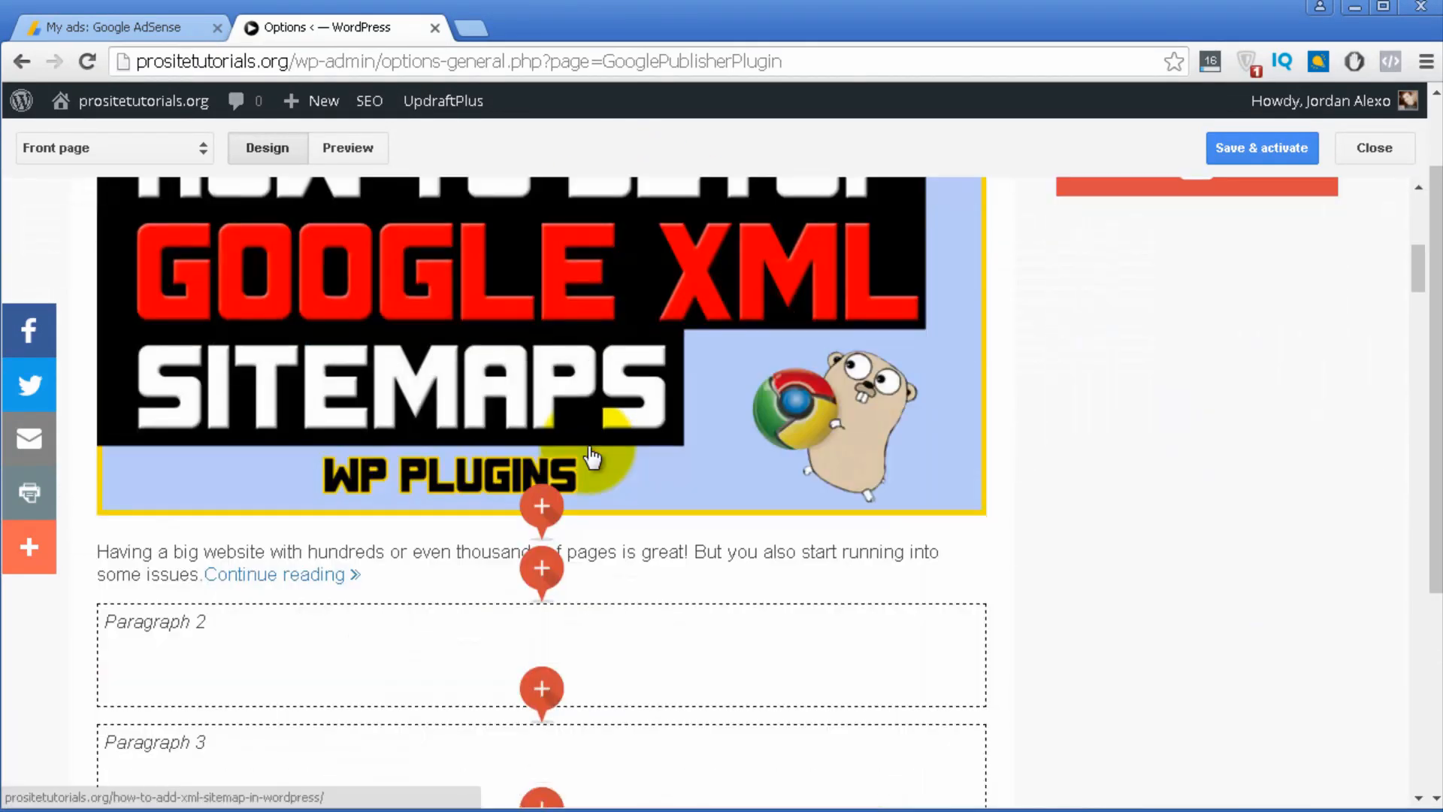
scroll(1072, 331, up, 4)
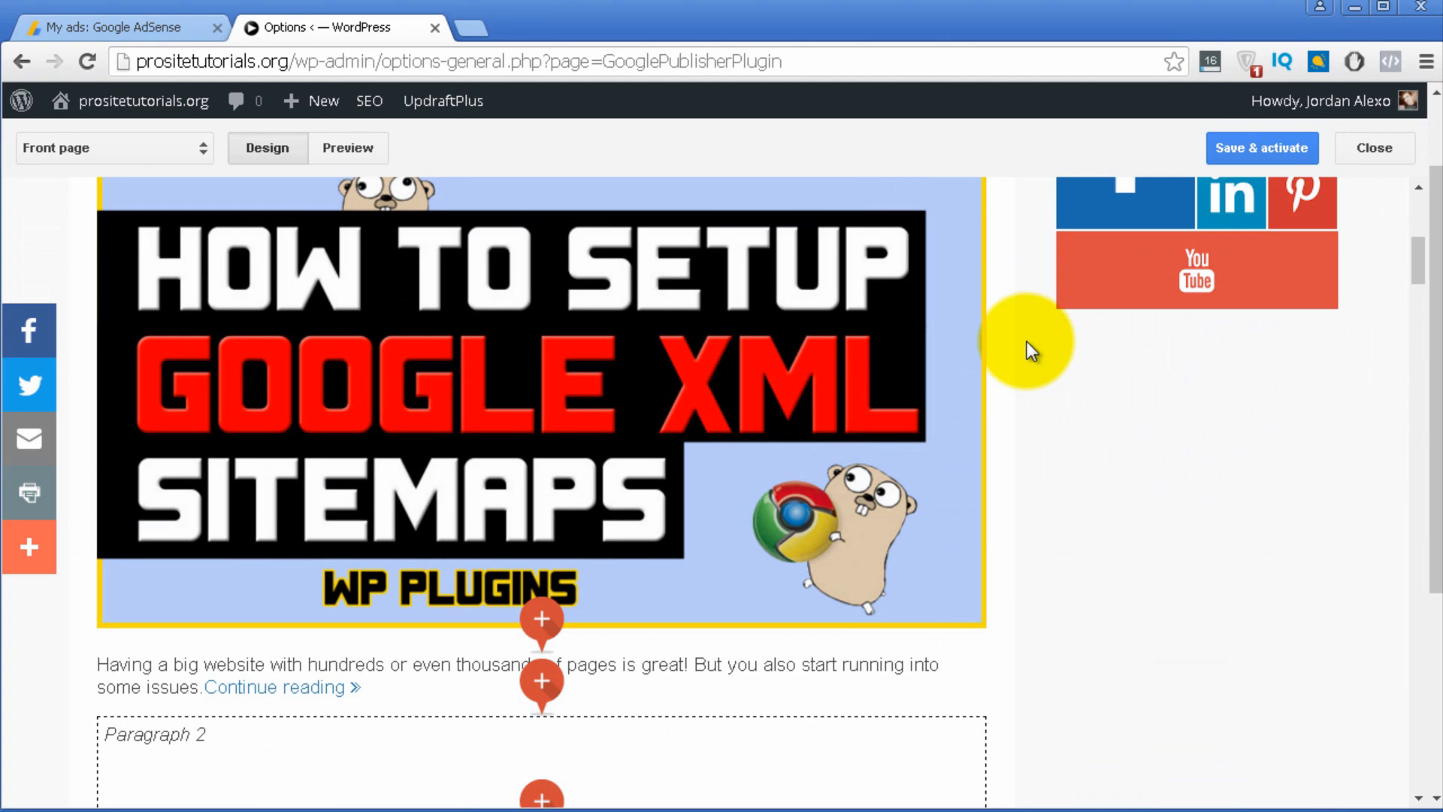
scroll(1228, 513, down, 4)
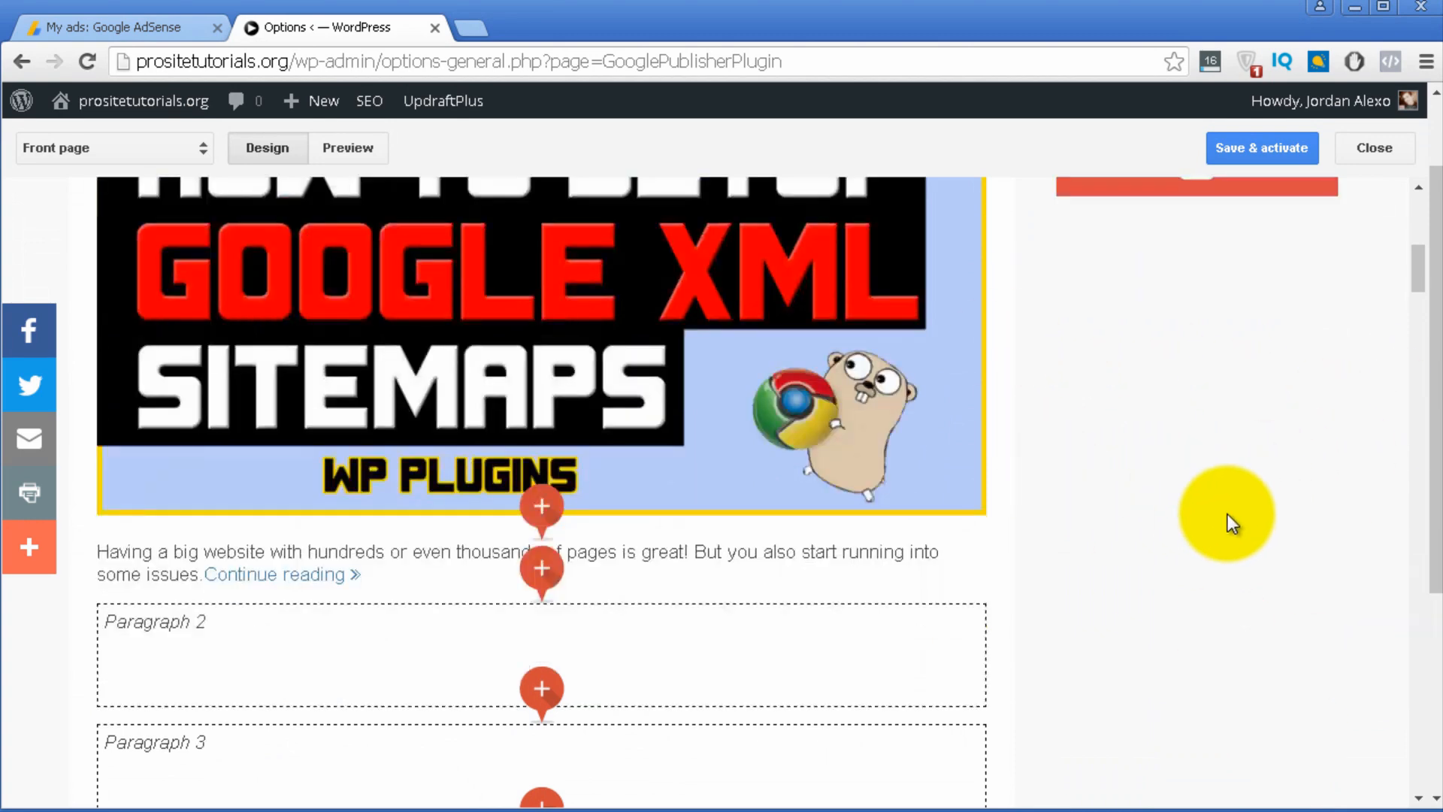
scroll(552, 496, down, 1)
click(548, 483)
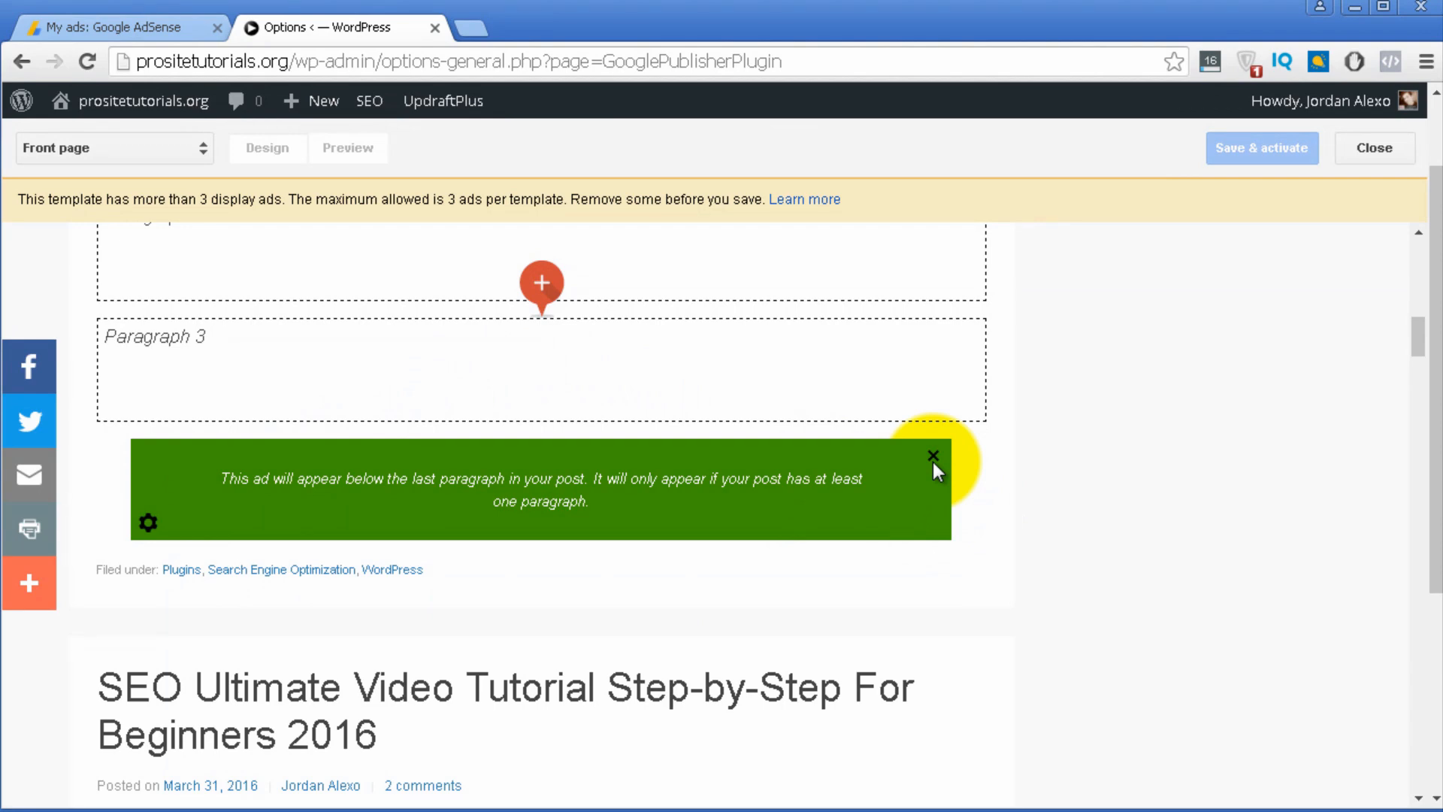
click(933, 458)
Remove the ad placement below the copyright line of the front page and add one beneath the footer links.
scroll(939, 509, down, 5)
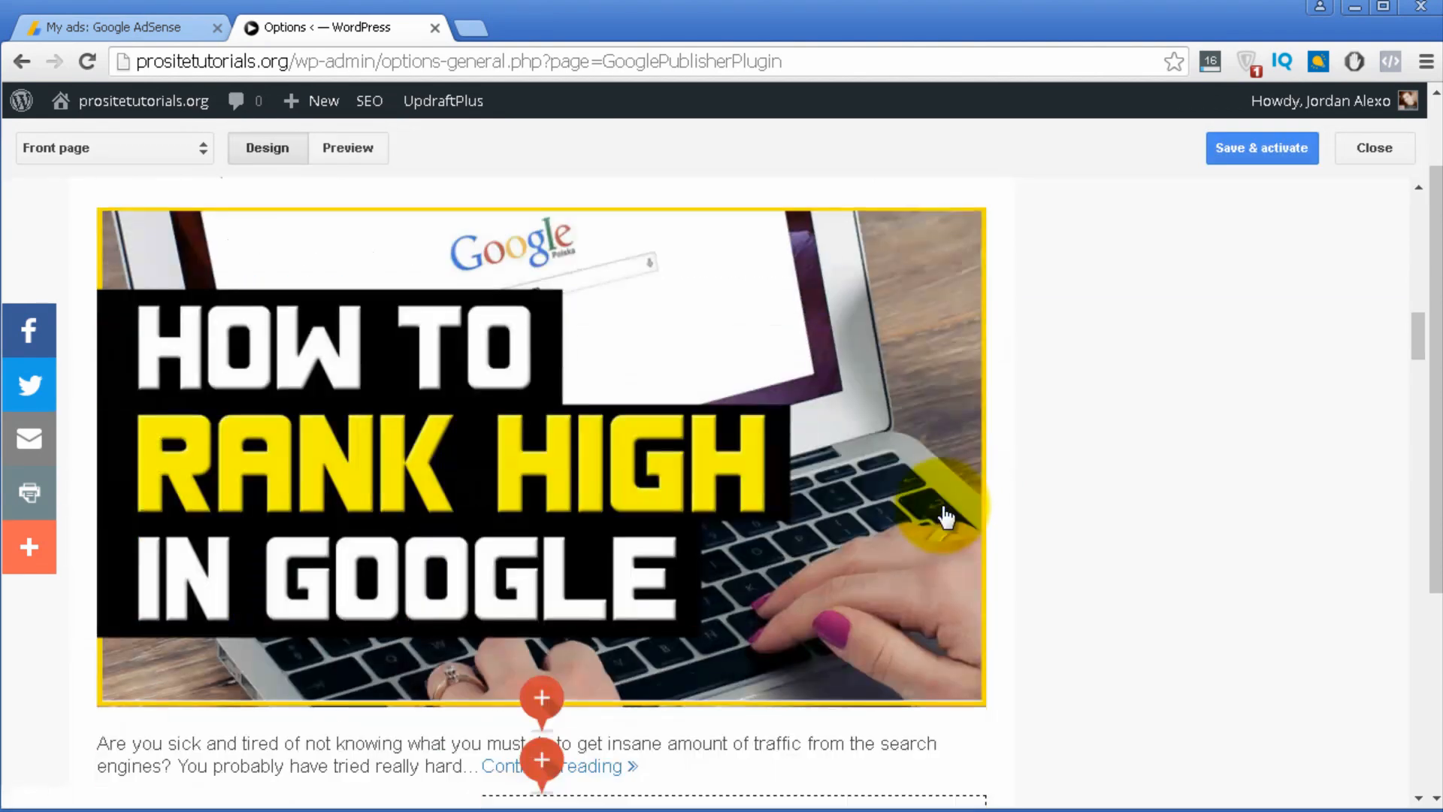
scroll(945, 517, down, 20)
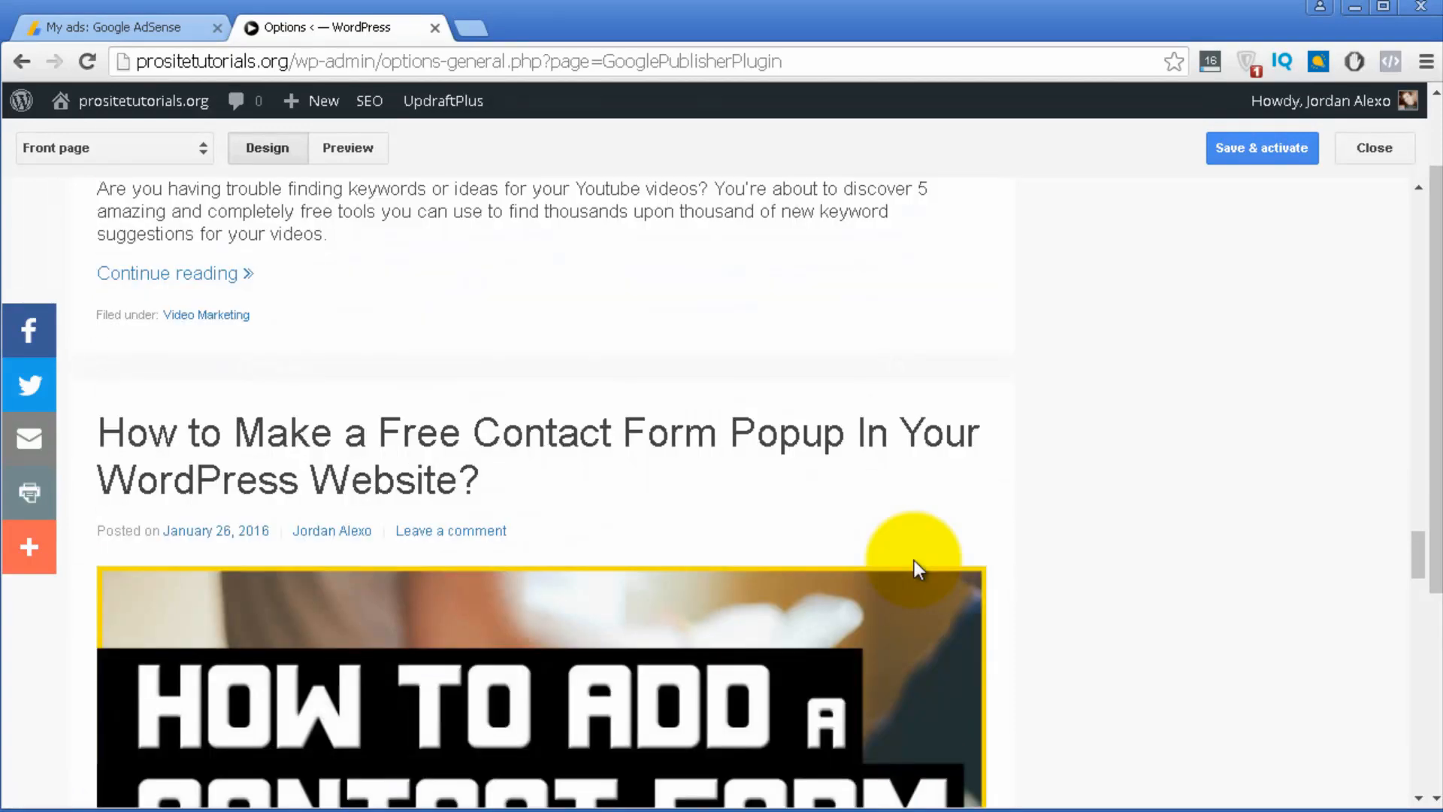
scroll(914, 561, up, 3)
scroll(914, 561, down, 20)
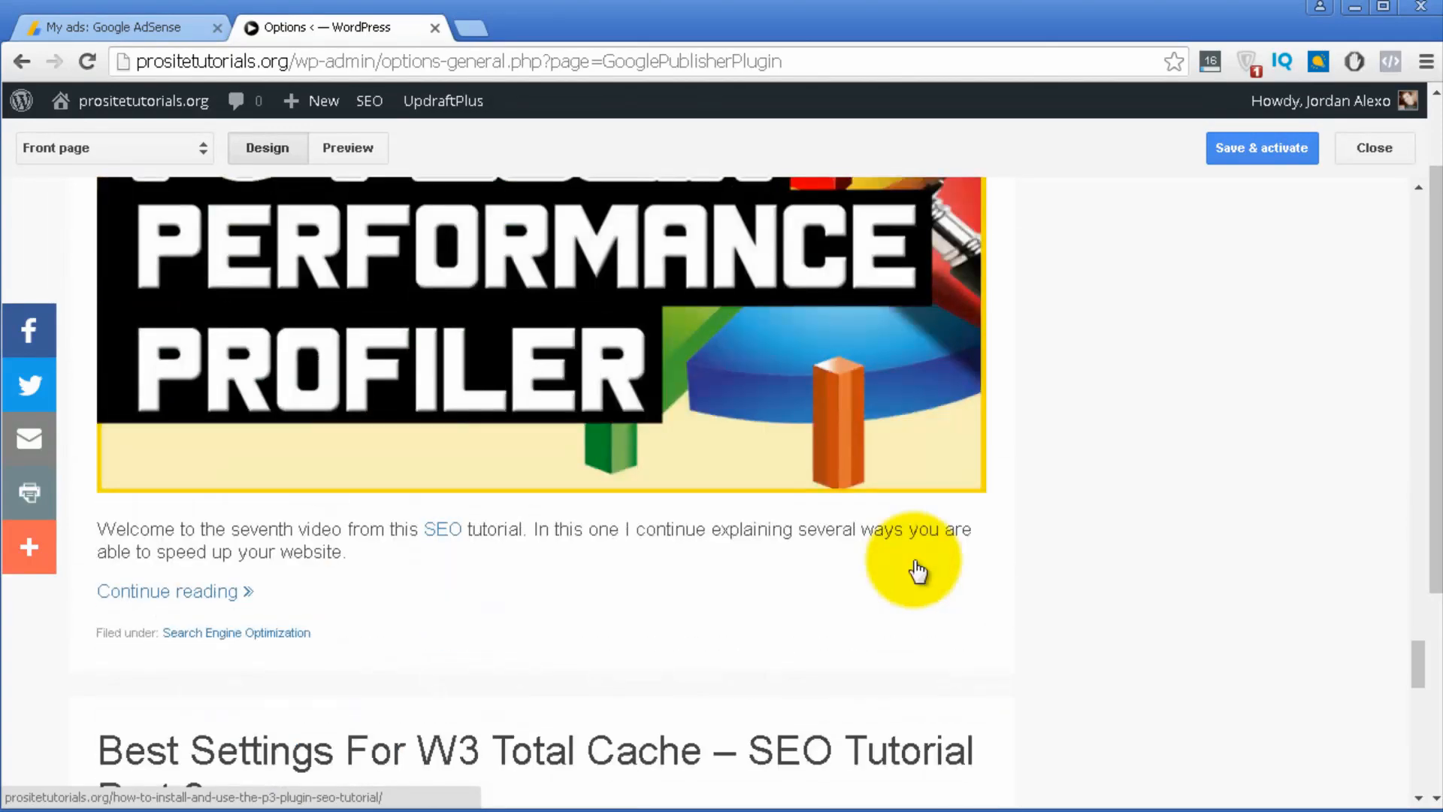
scroll(923, 541, down, 15)
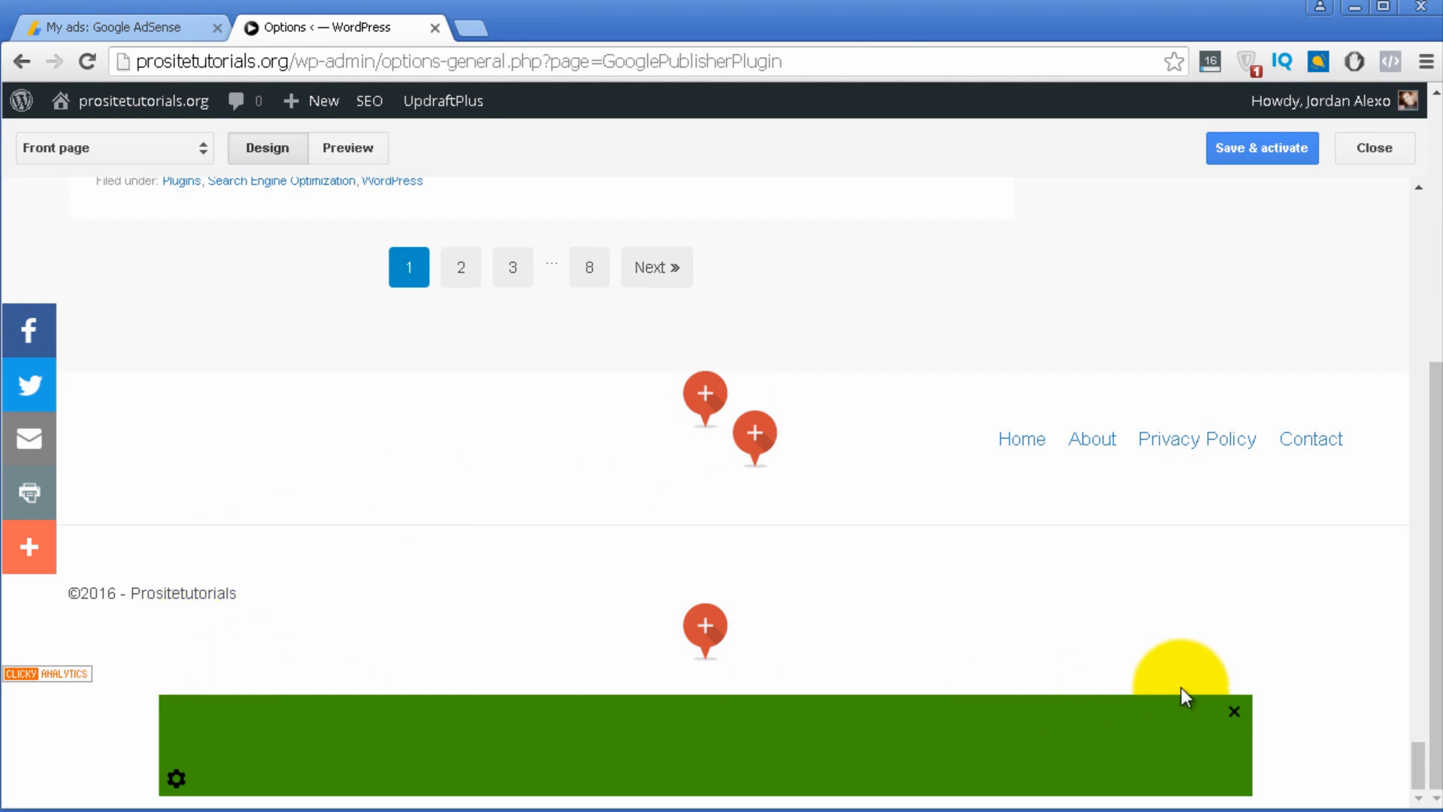
click(1233, 711)
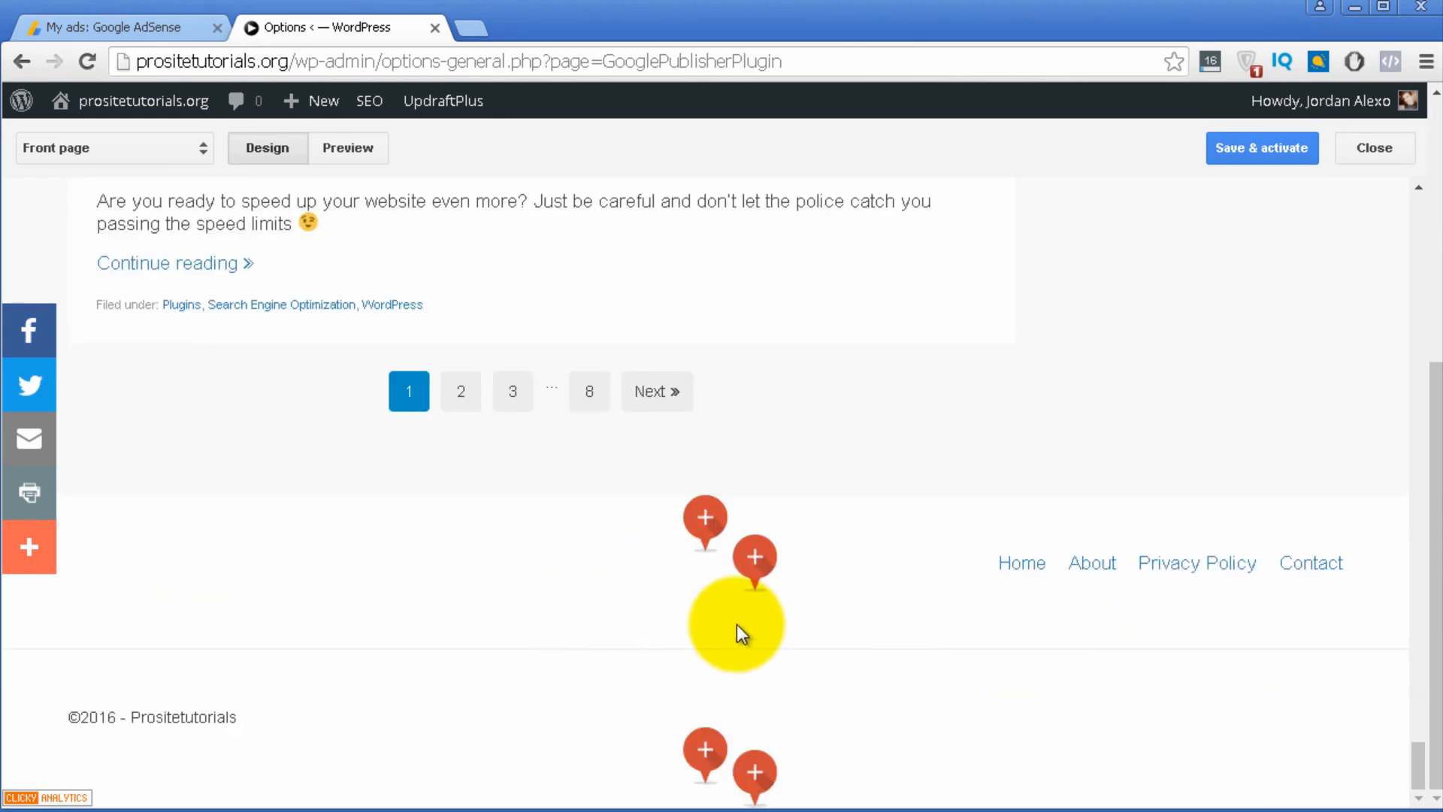
click(766, 564)
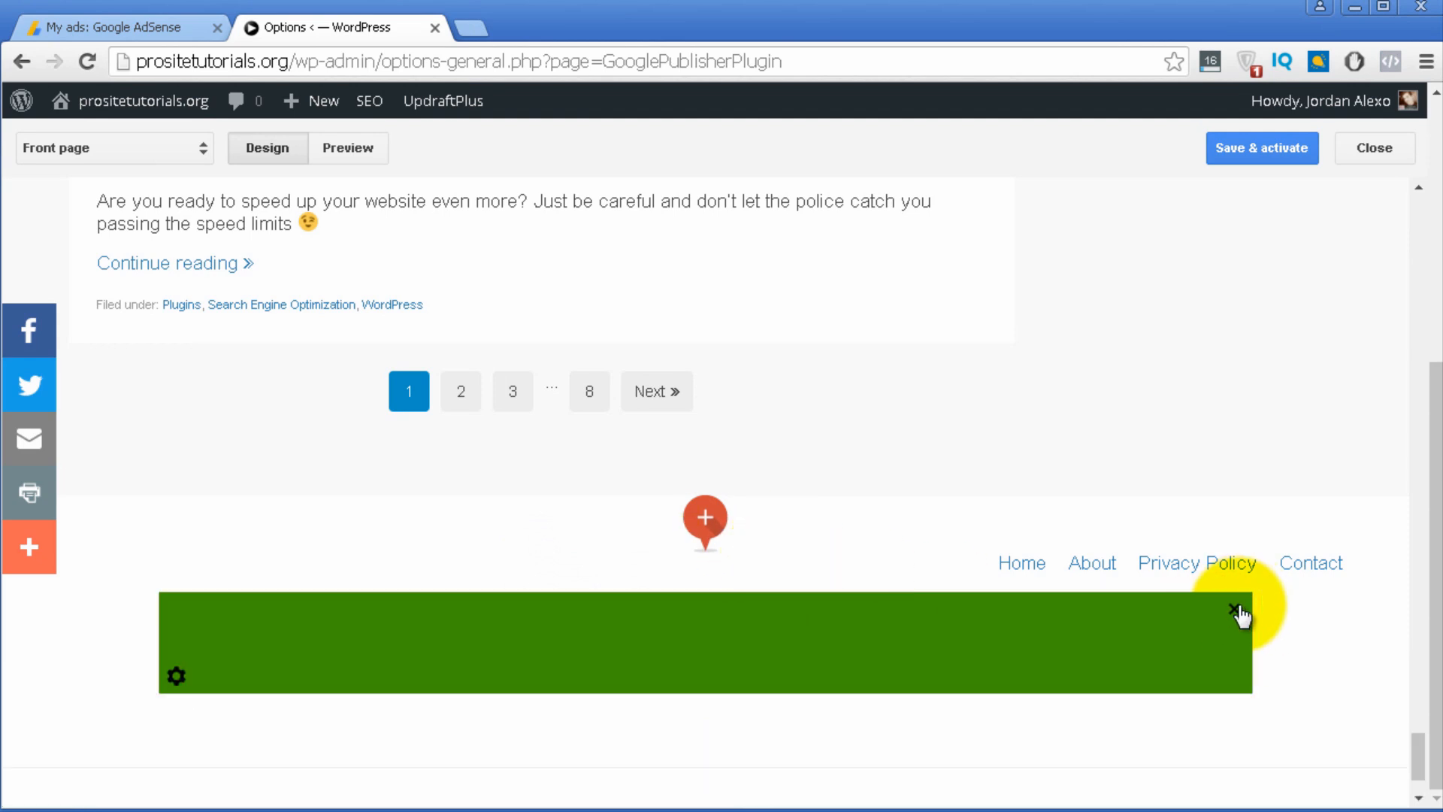
scroll(618, 702, down, 2)
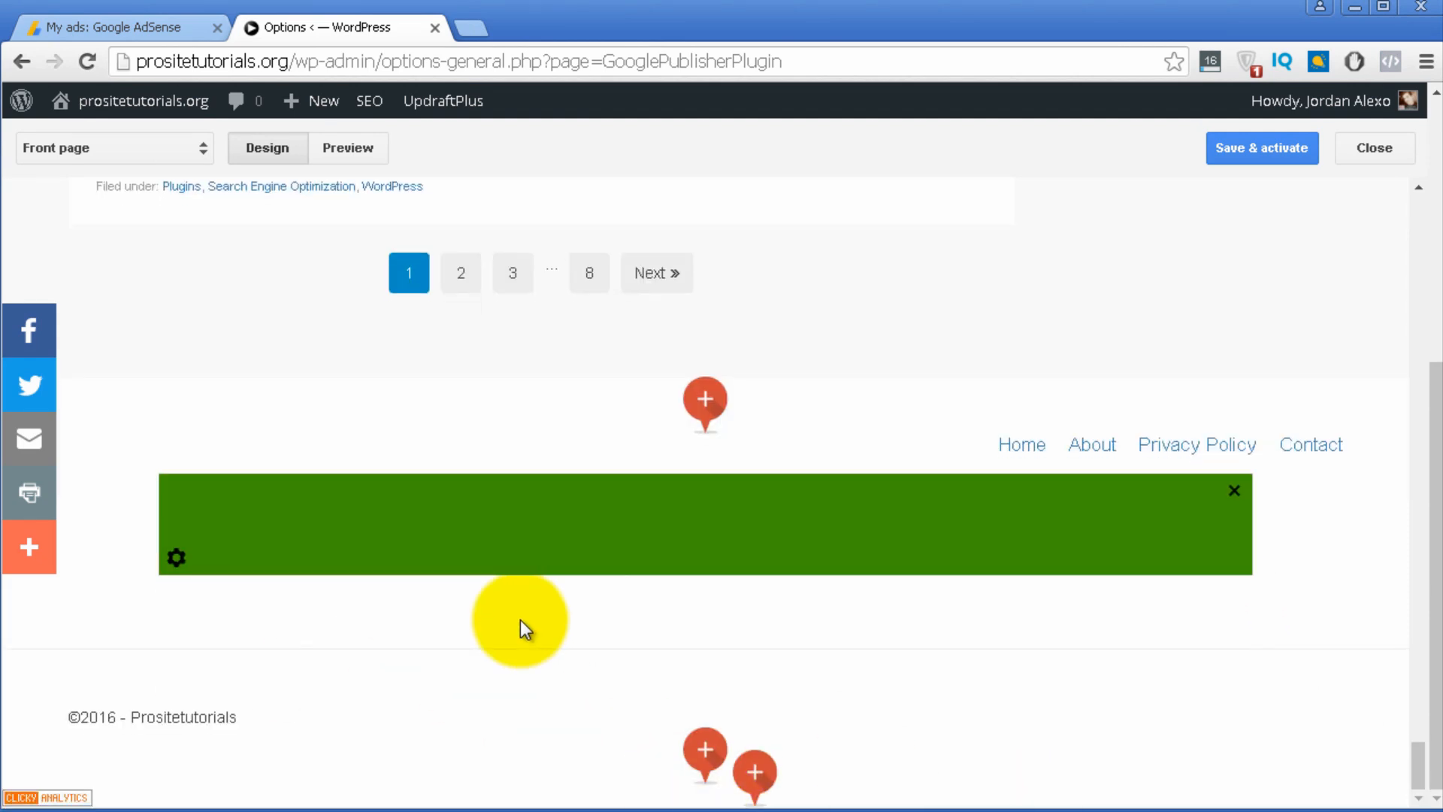
Preview the front page down to the footer to check the new ad placement and return to the design view.
scroll(610, 595, up, 15)
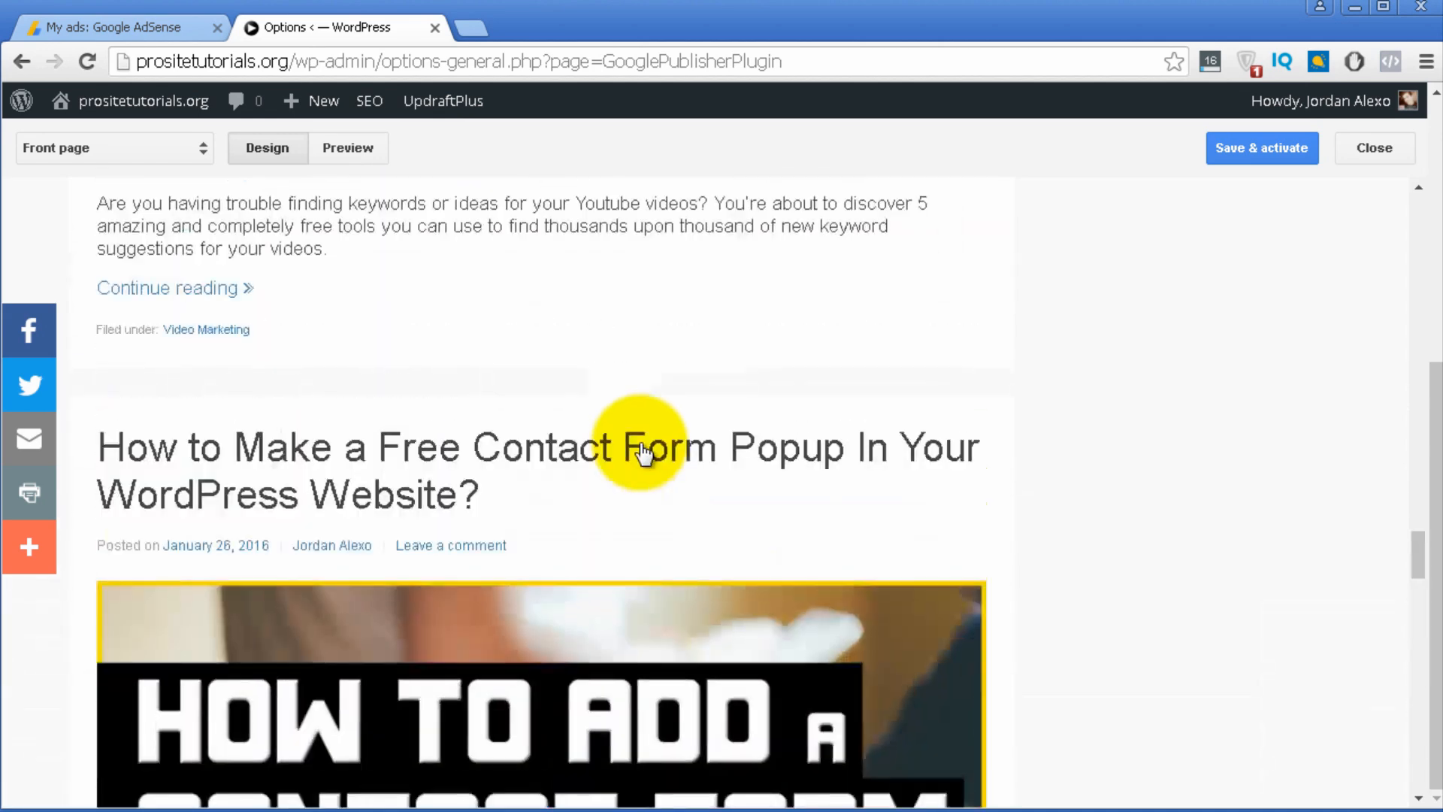
scroll(643, 451, up, 5)
click(349, 148)
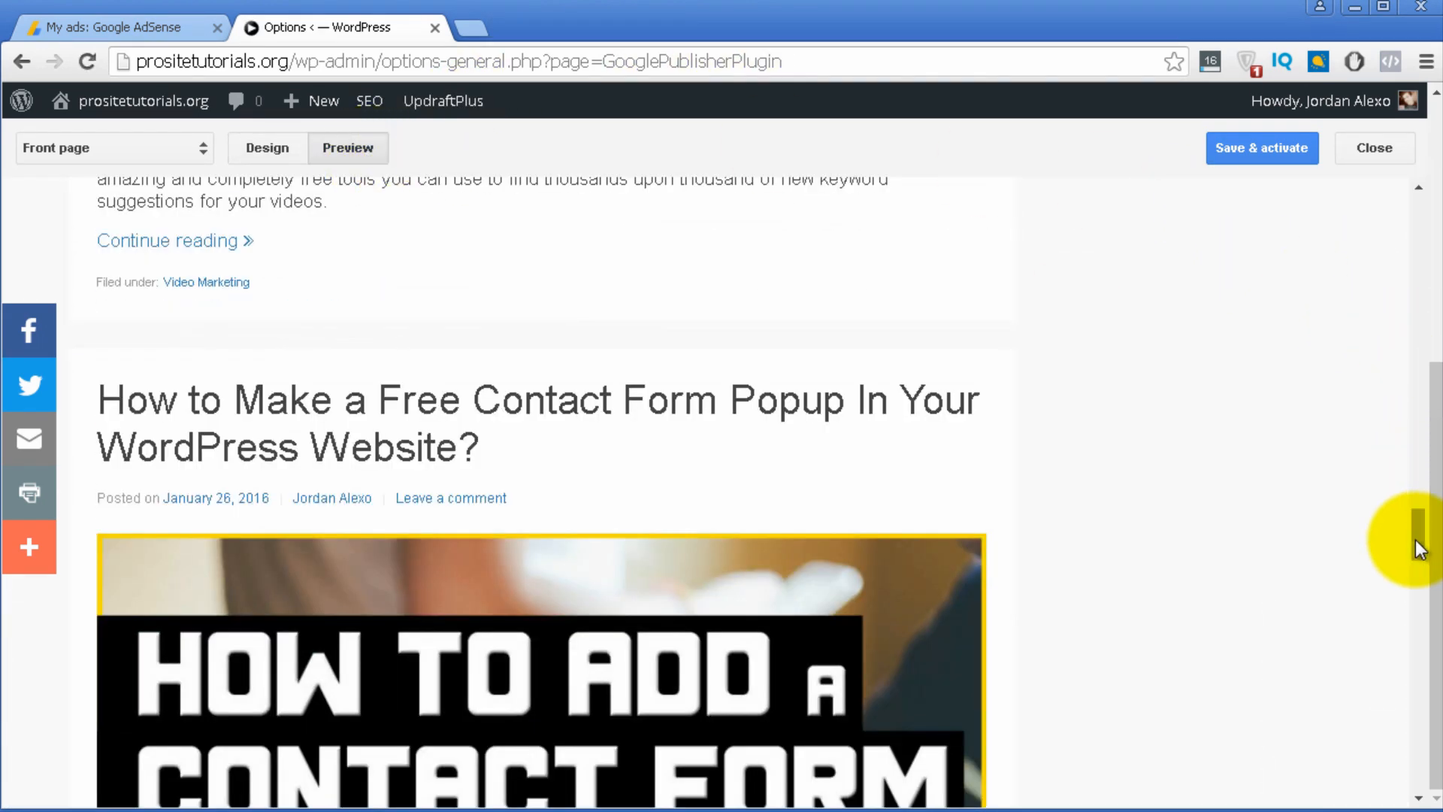
drag(1420, 547, 1418, 760)
scroll(635, 288, up, 8)
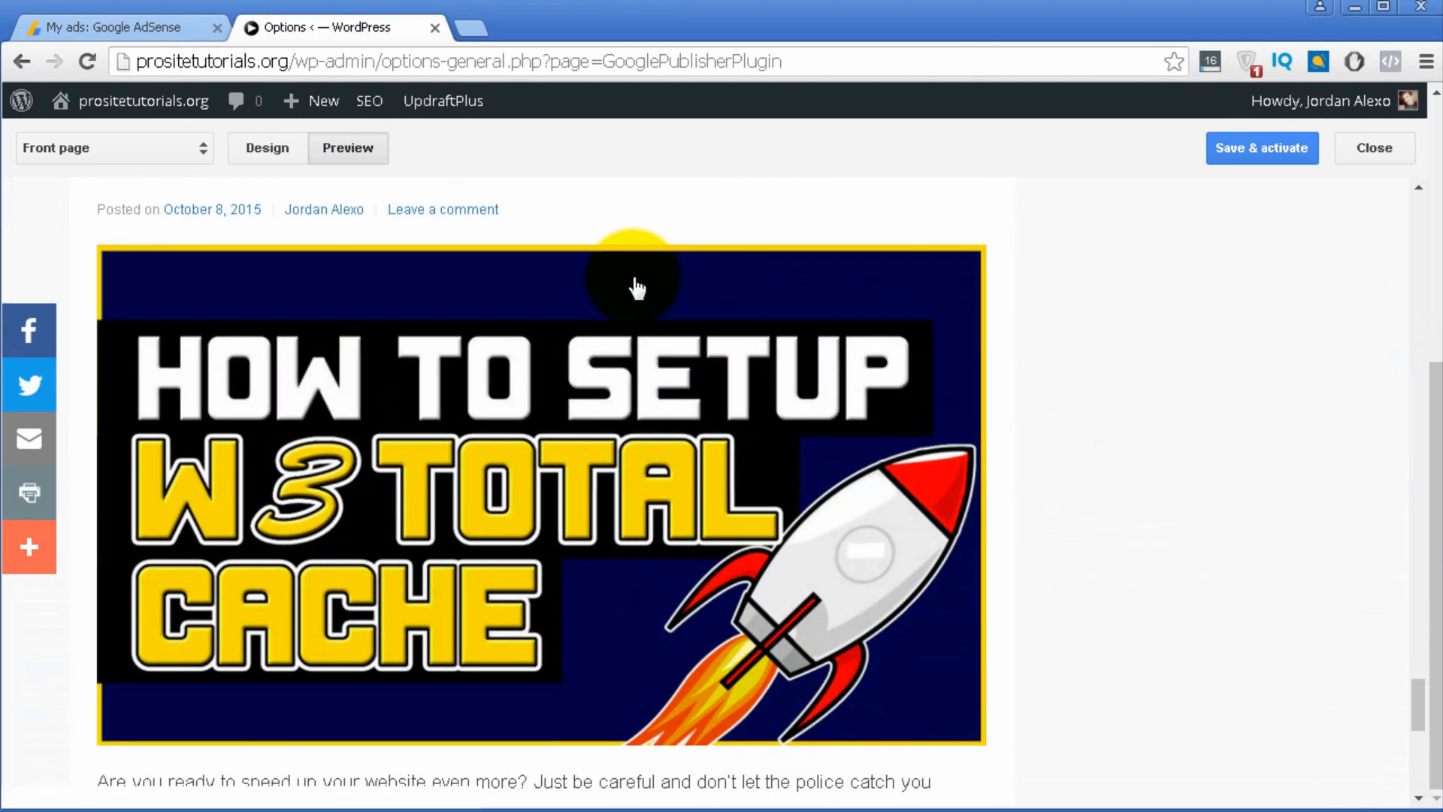
scroll(1183, 301, up, 10)
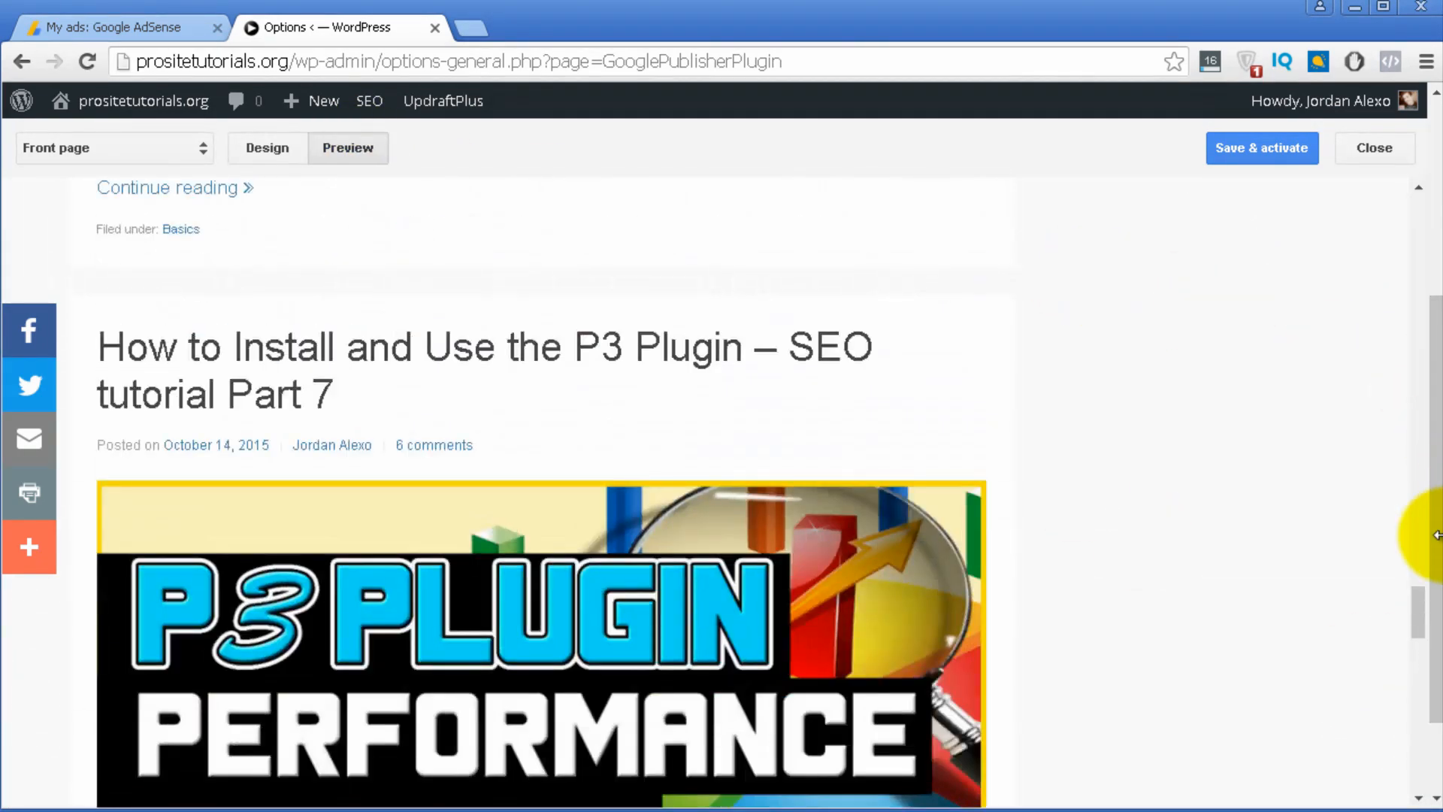
drag(1418, 628, 1421, 782)
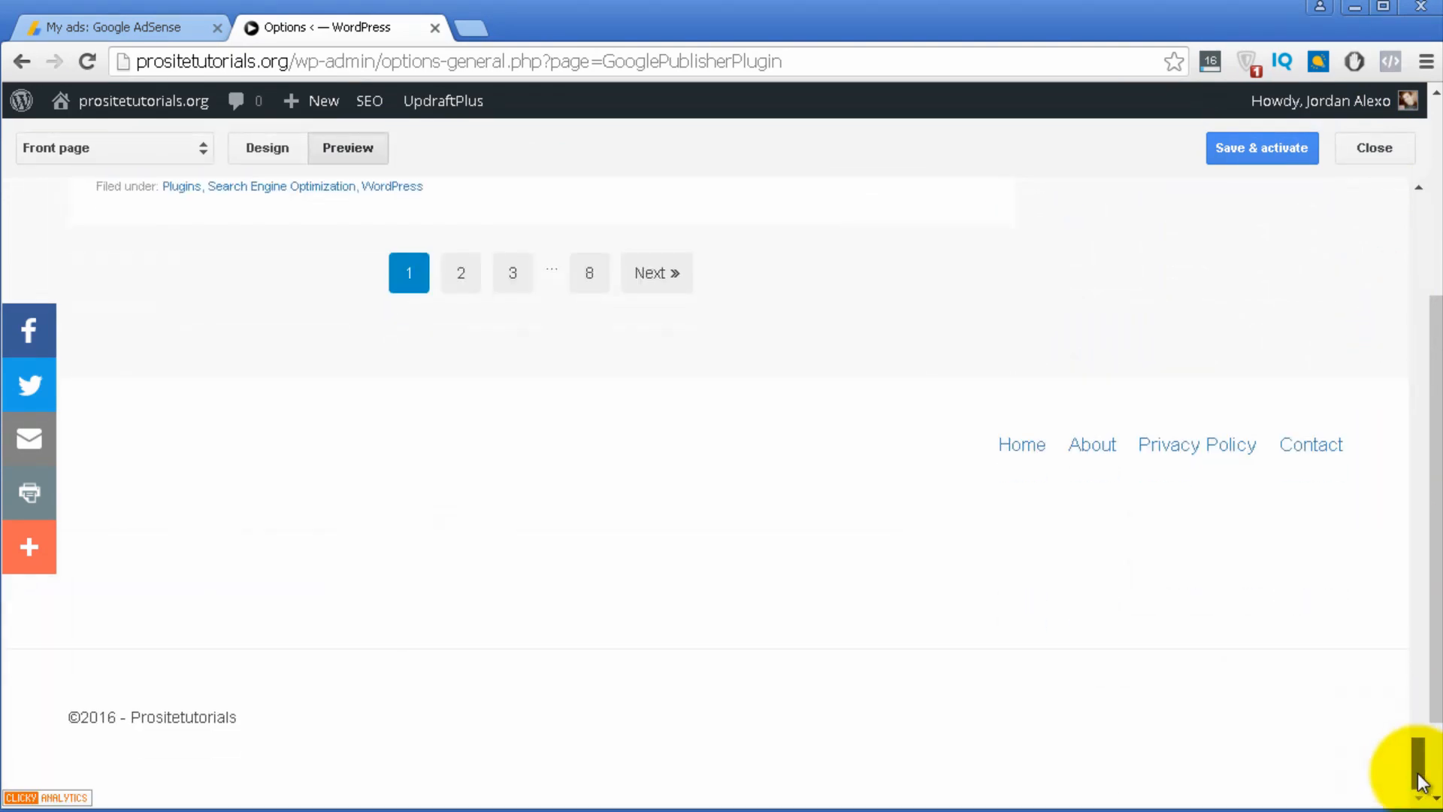
scroll(850, 470, up, 3)
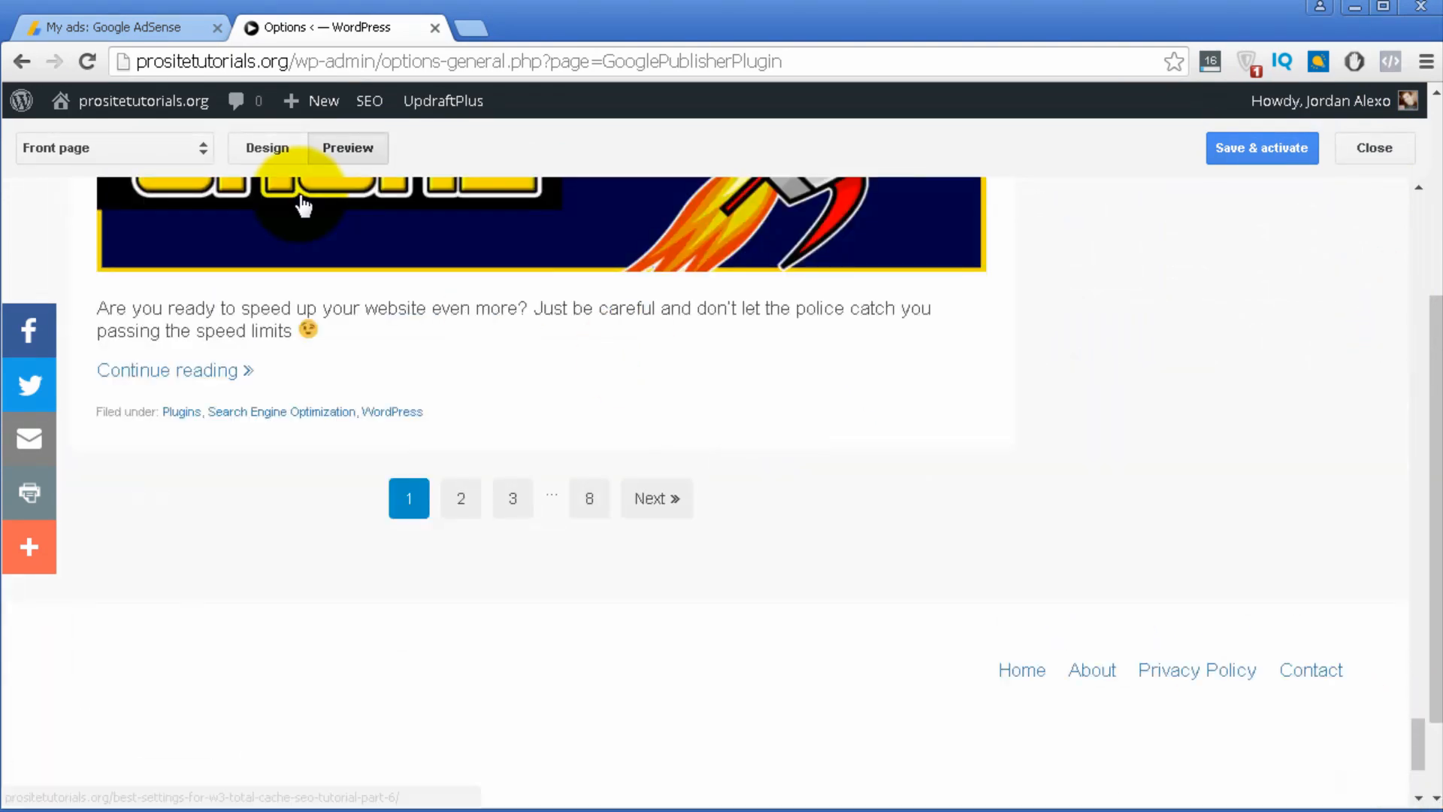
click(269, 146)
scroll(752, 290, down, 10)
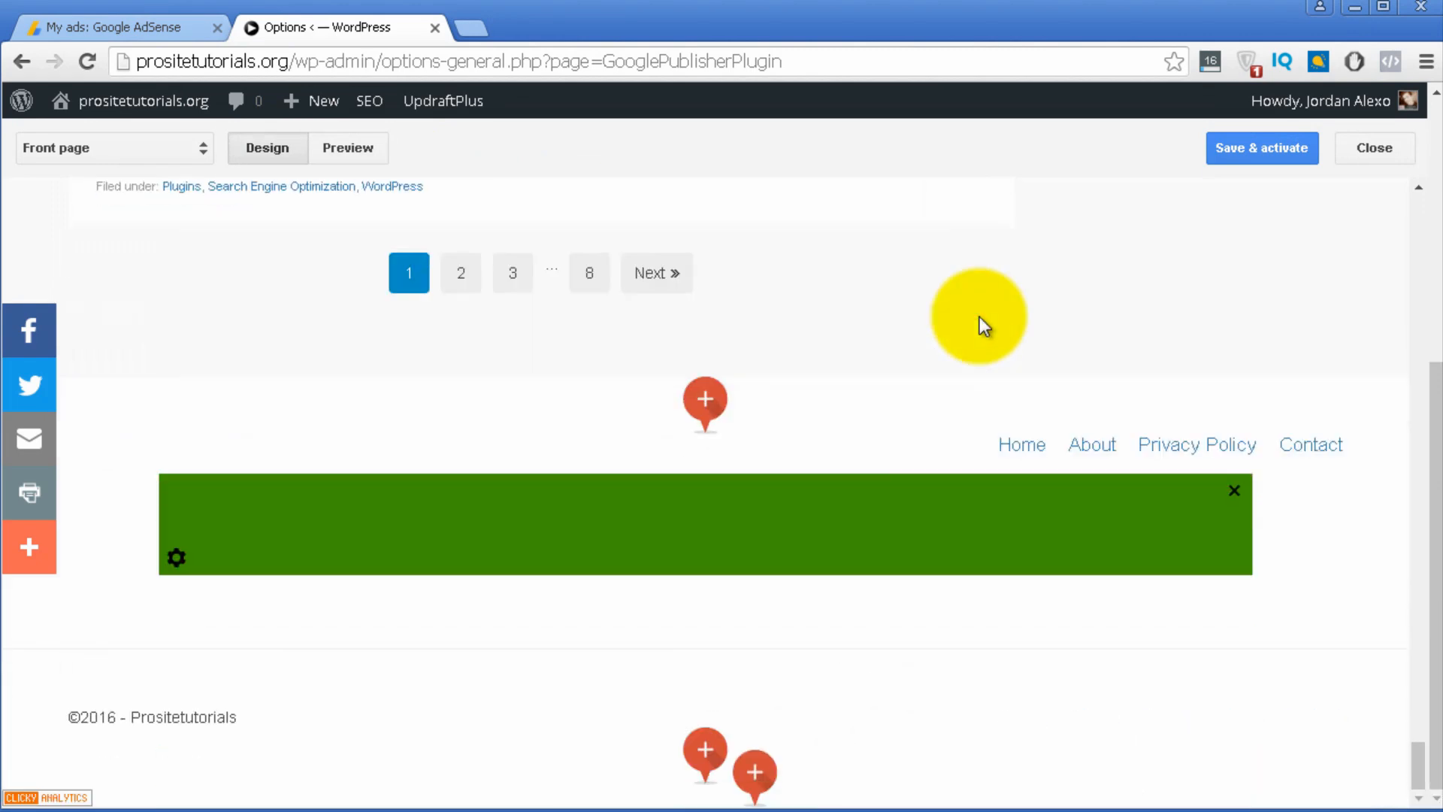
Switch the ad layout editor to the Single post page type.
scroll(980, 318, up, 20)
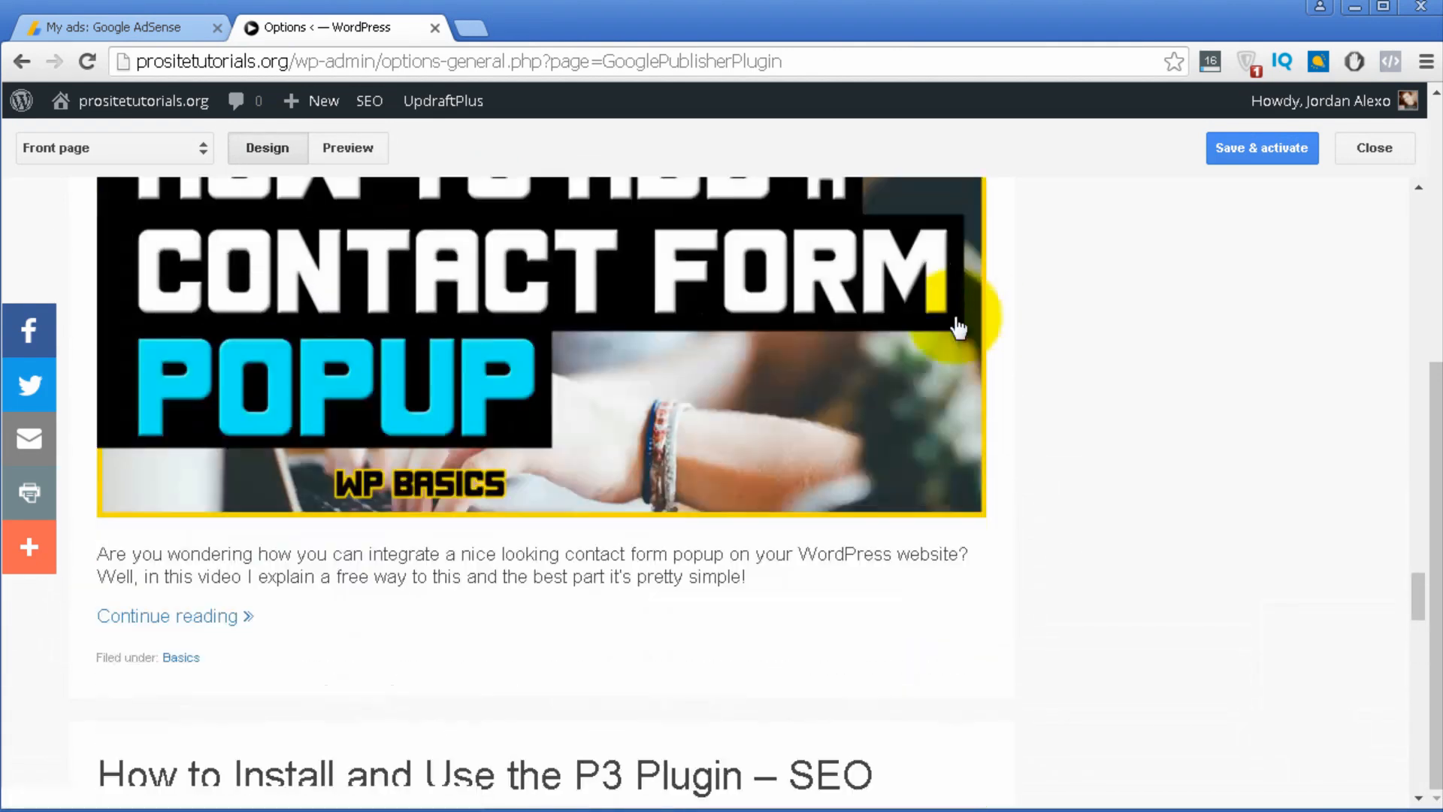
scroll(82, 220, up, 5)
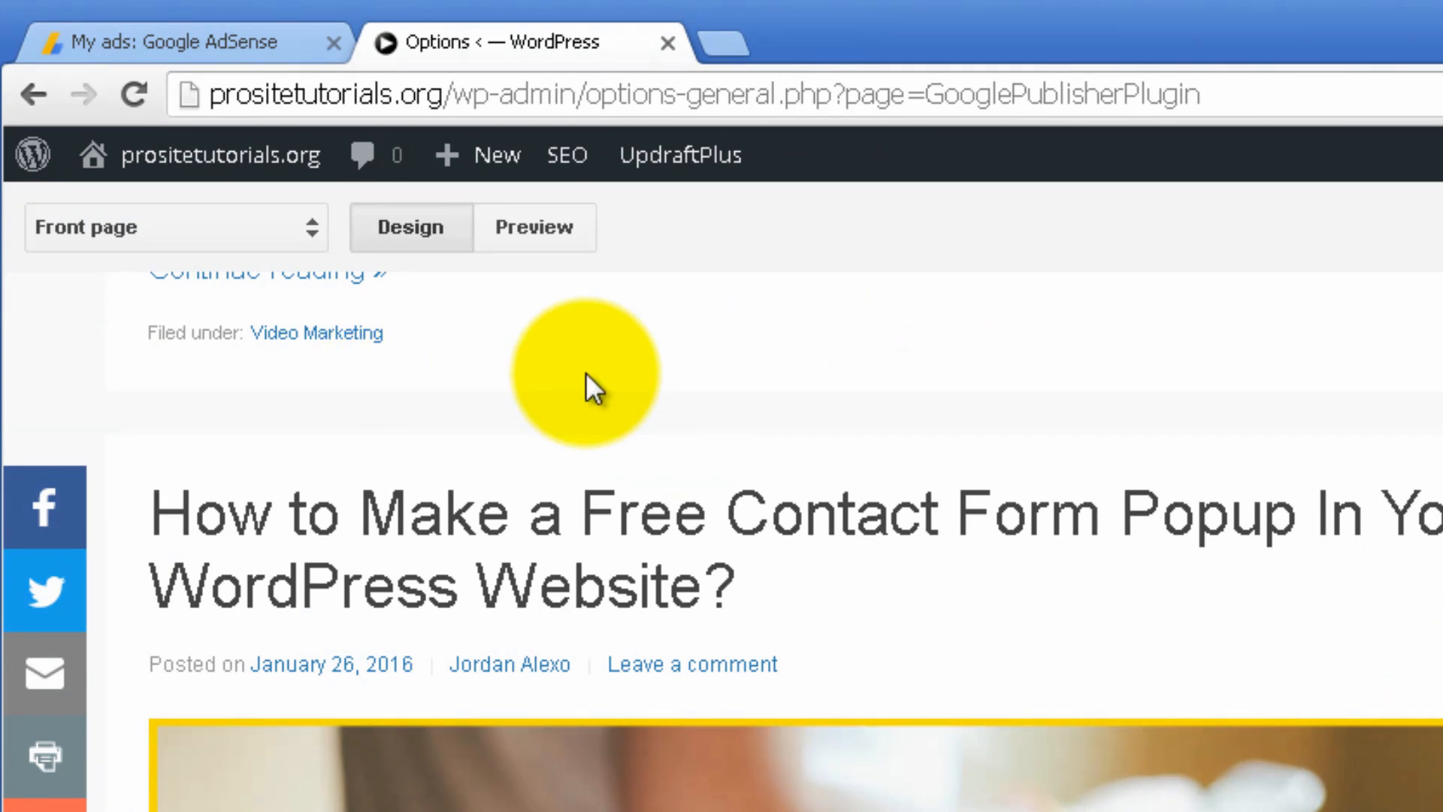
scroll(590, 380, up, 5)
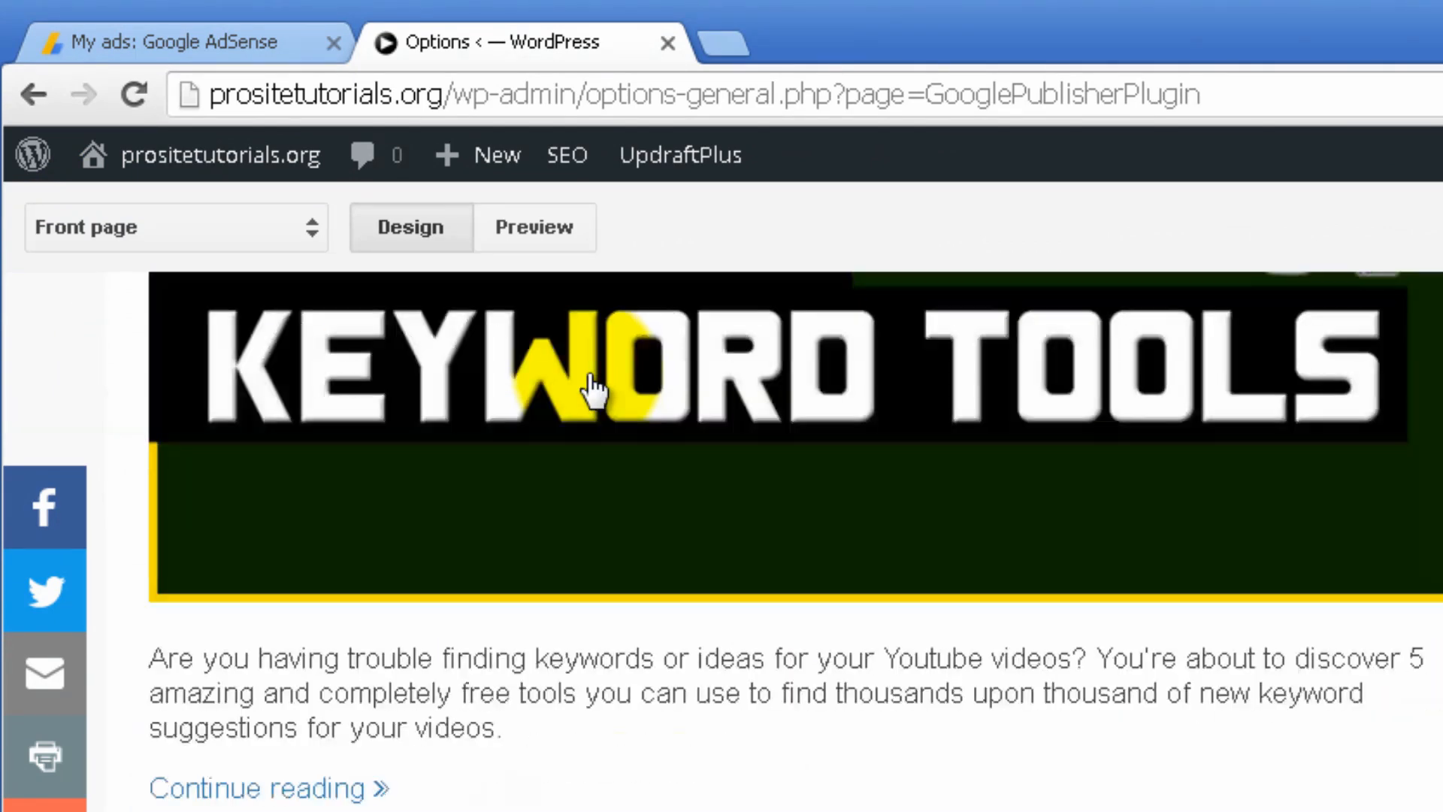
click(227, 229)
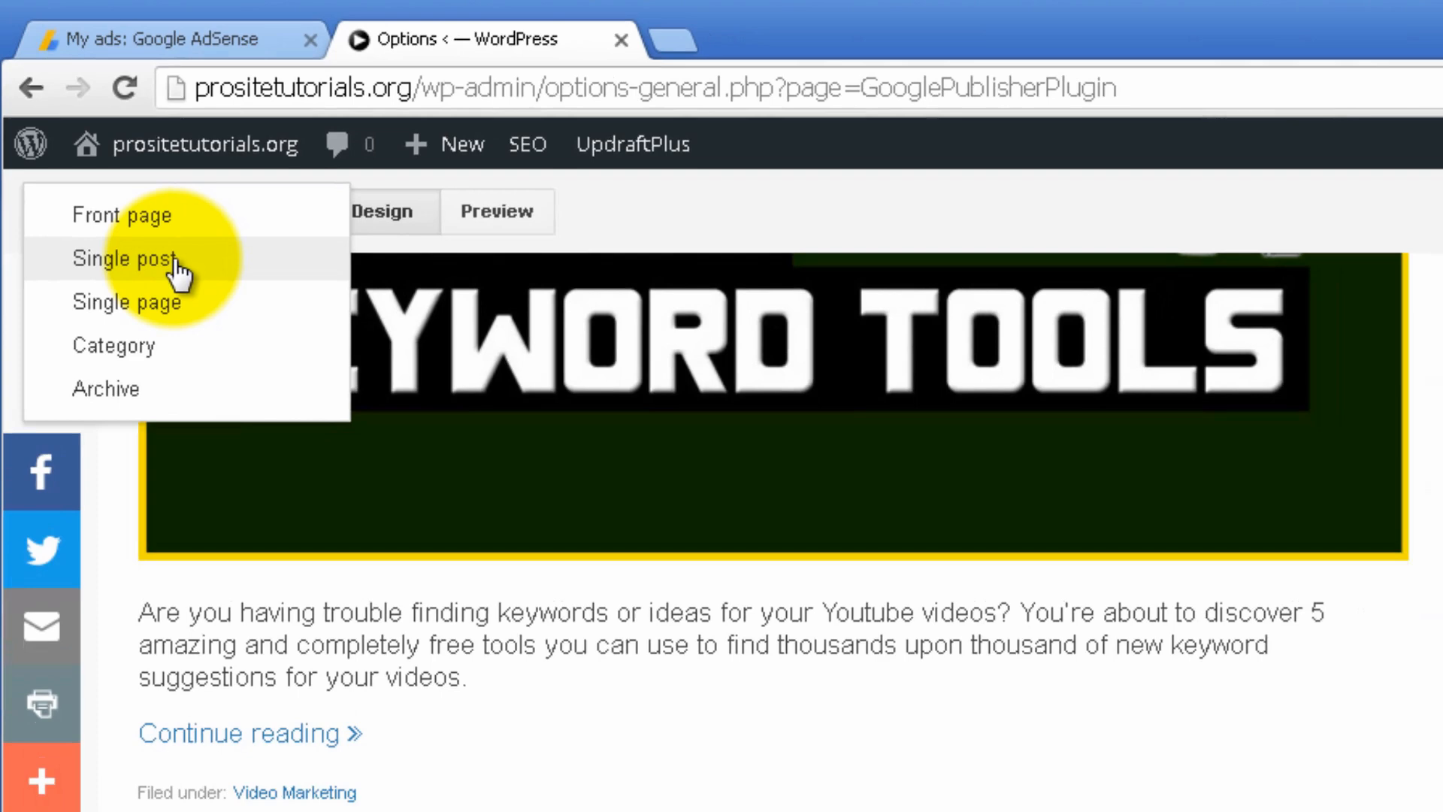
click(190, 285)
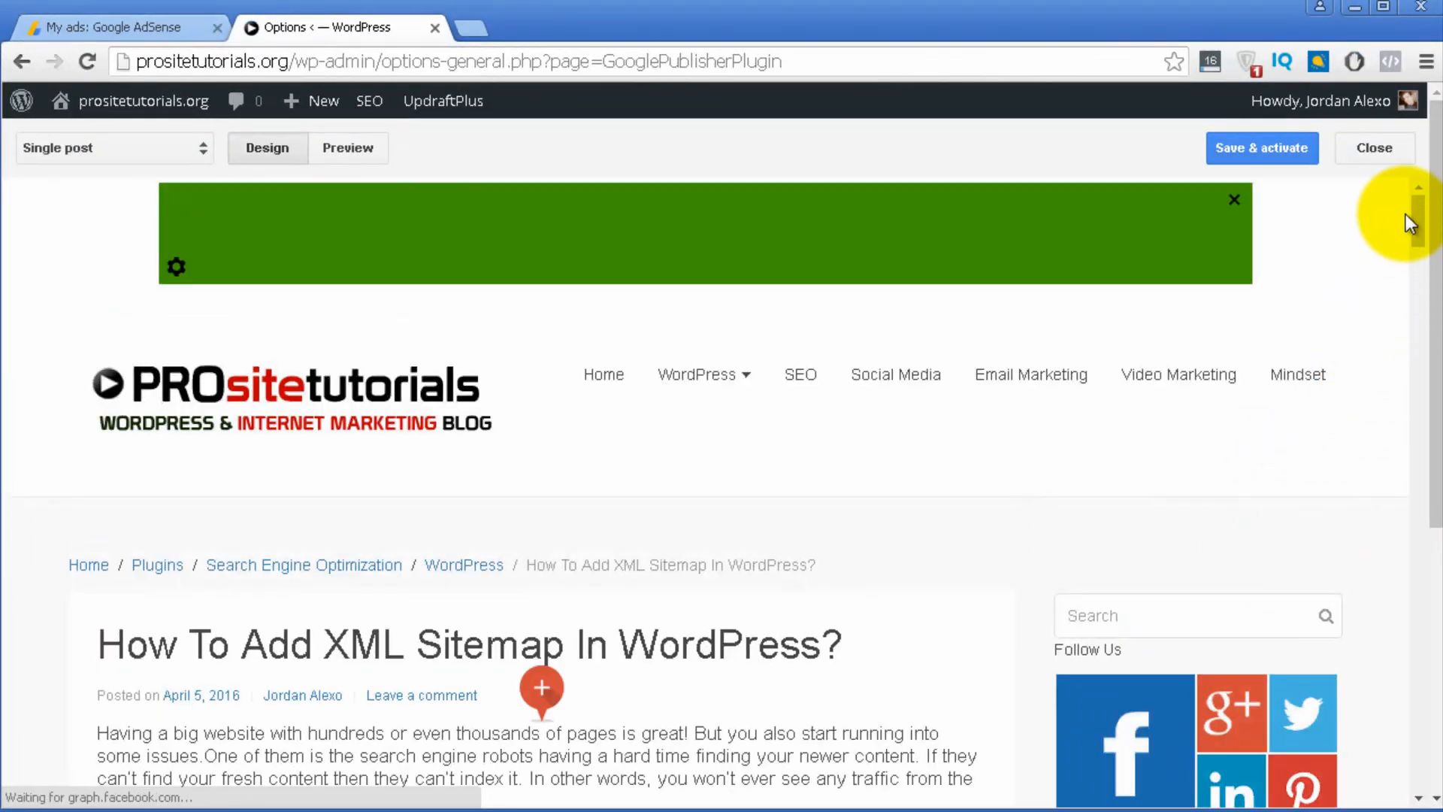
Examine the single post layout from header through the article text for existing ads and available placement spots.
drag(1410, 218, 1374, 155)
scroll(644, 669, down, 7)
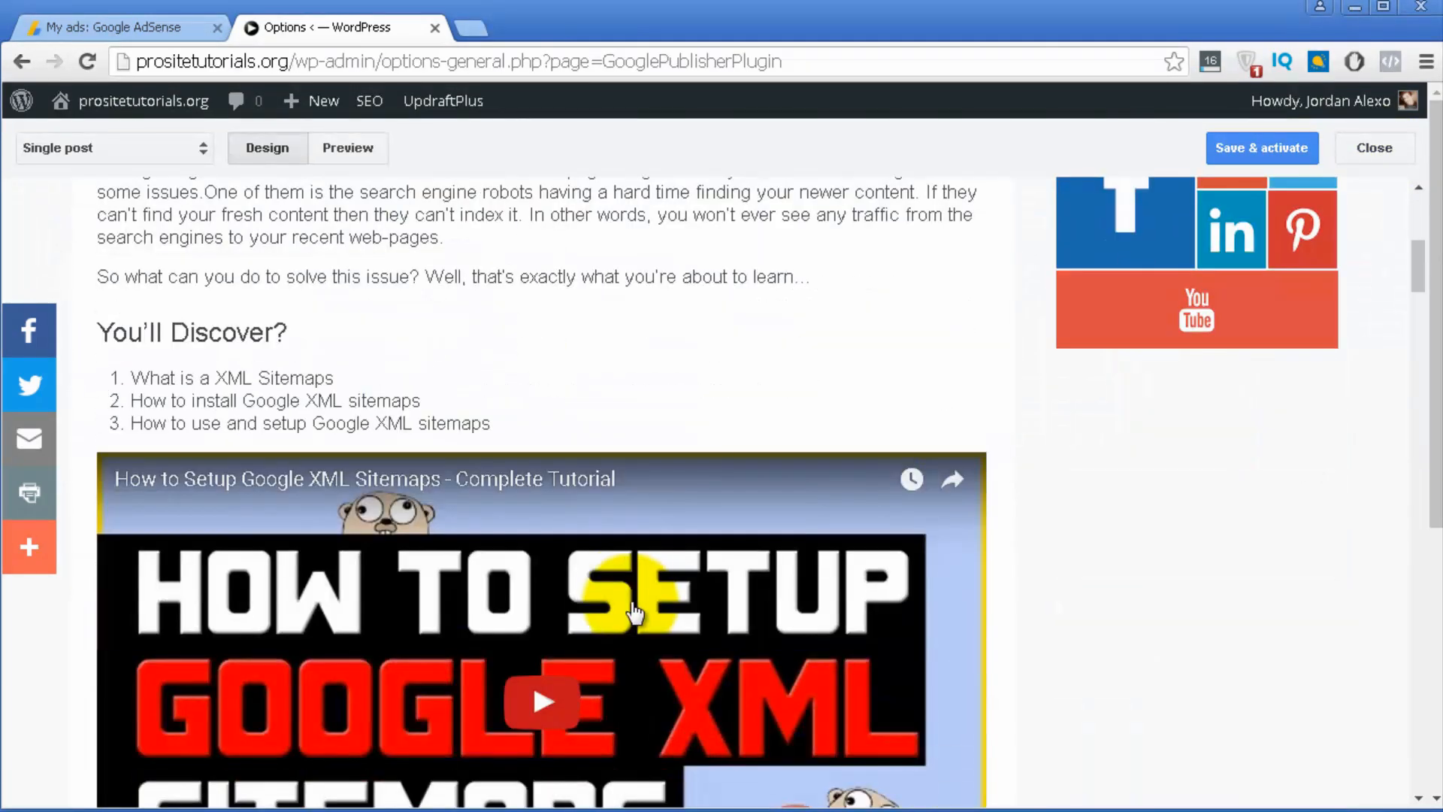
scroll(632, 601, down, 9)
scroll(629, 594, up, 3)
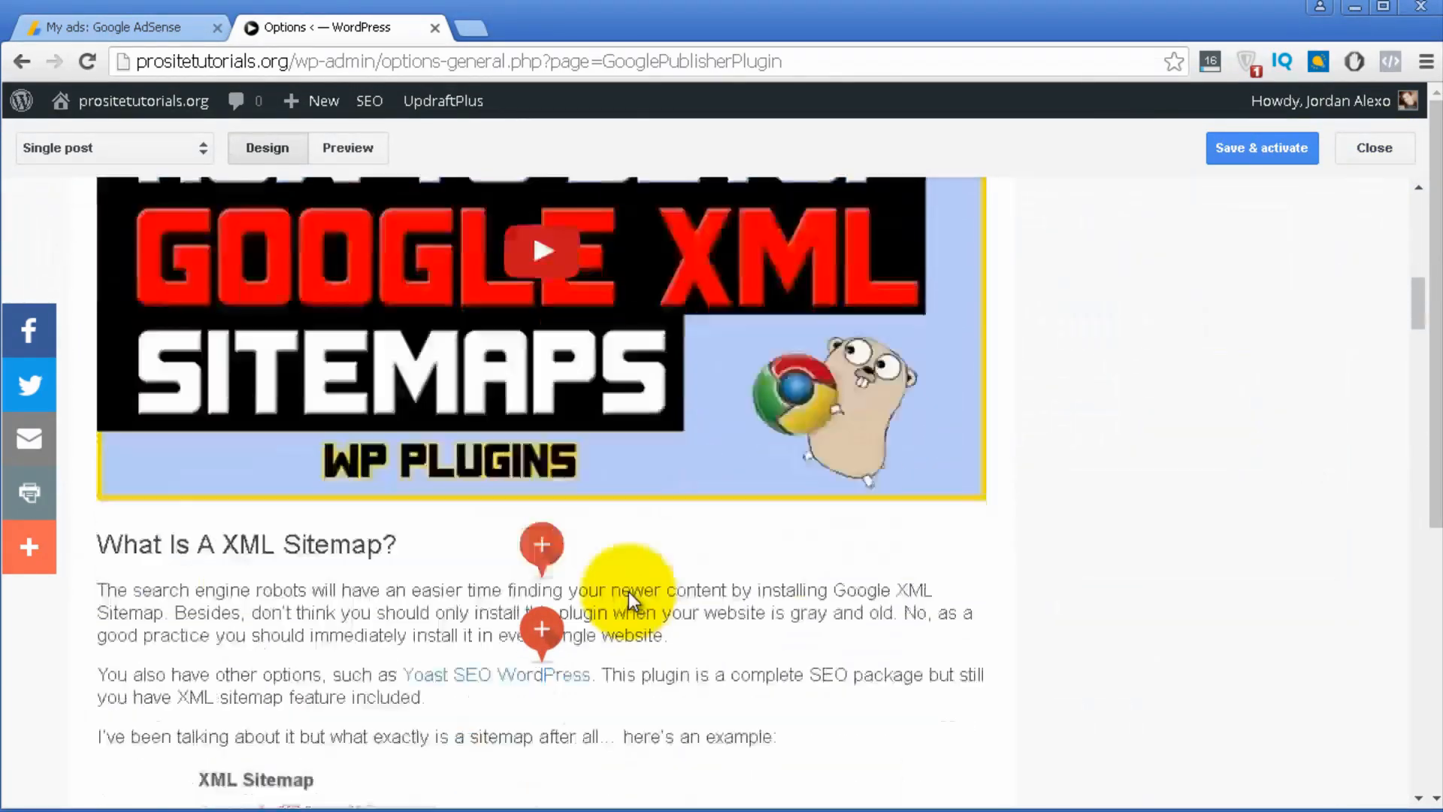
scroll(628, 593, down, 8)
scroll(451, 532, down, 15)
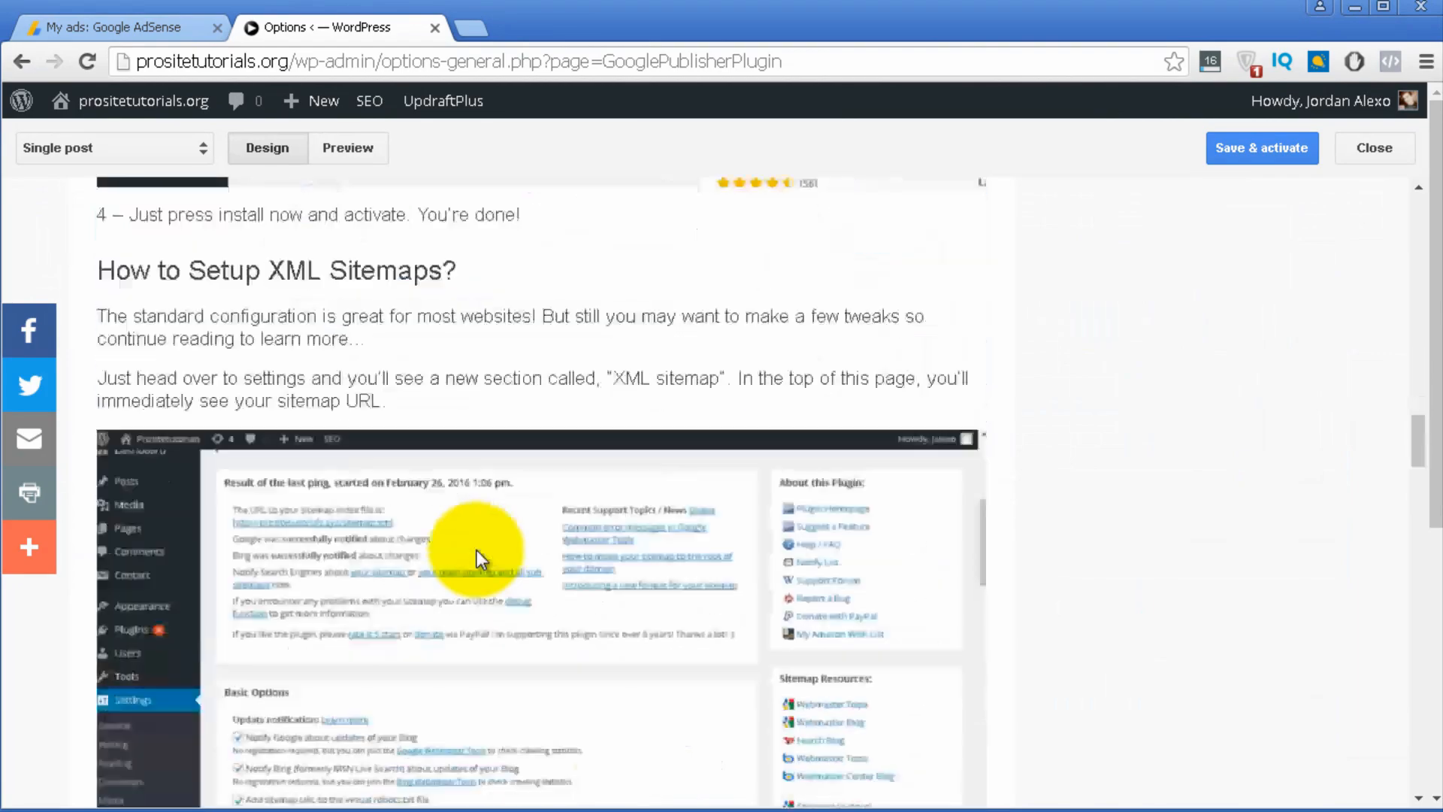
scroll(477, 549, down, 9)
scroll(479, 546, up, 20)
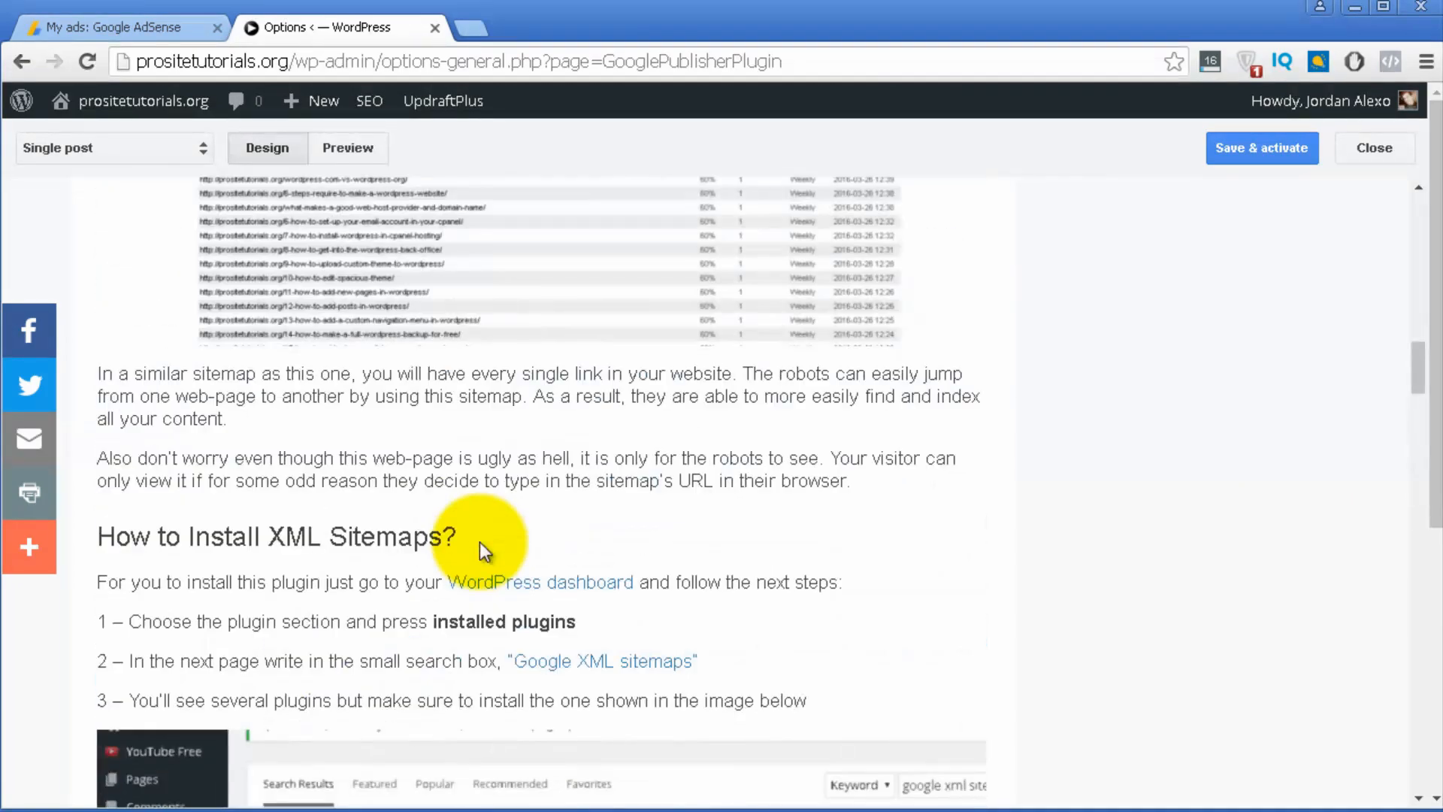
scroll(479, 549, up, 20)
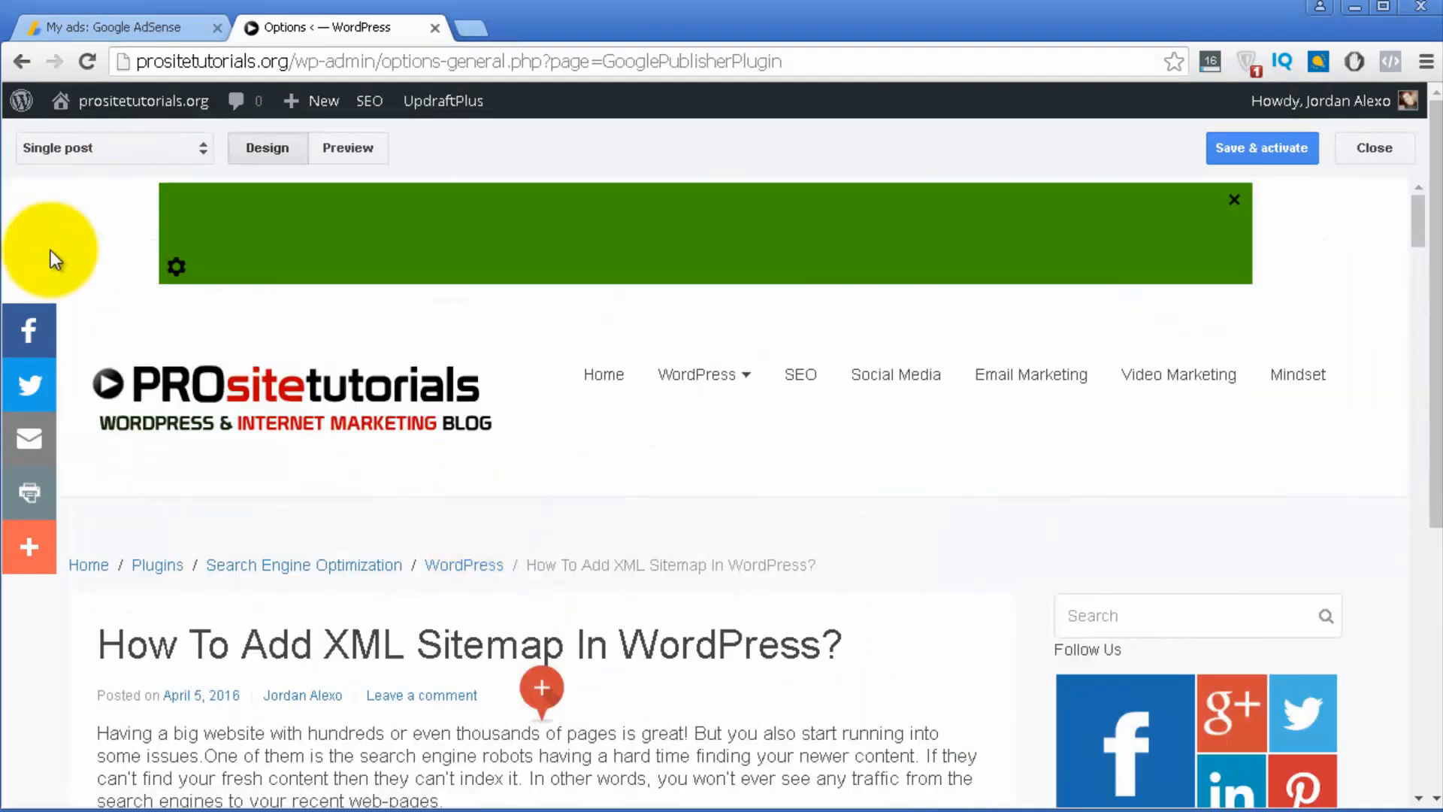
Switch the ad layout editor to the Category page type and check the ad placement above its header.
click(151, 155)
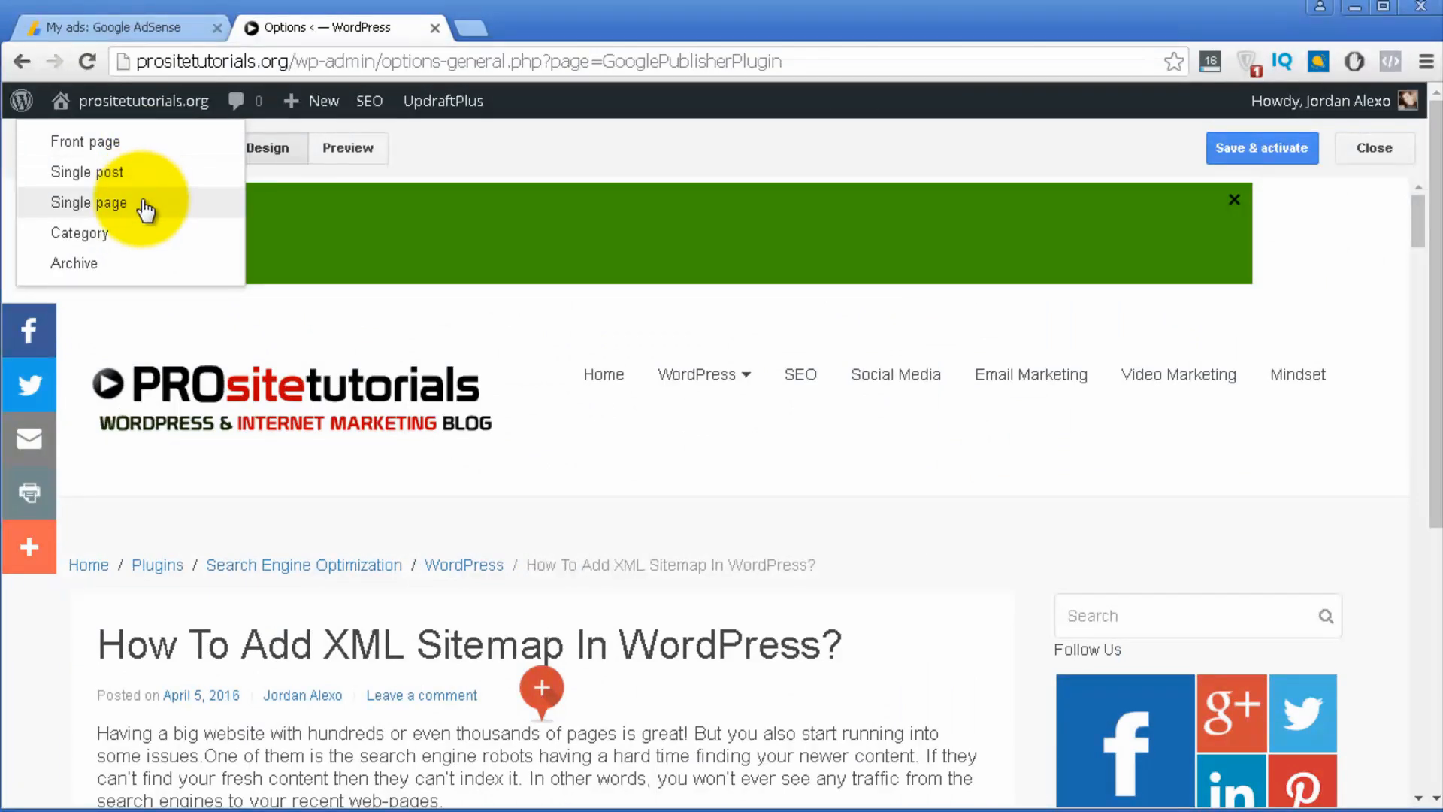
click(115, 233)
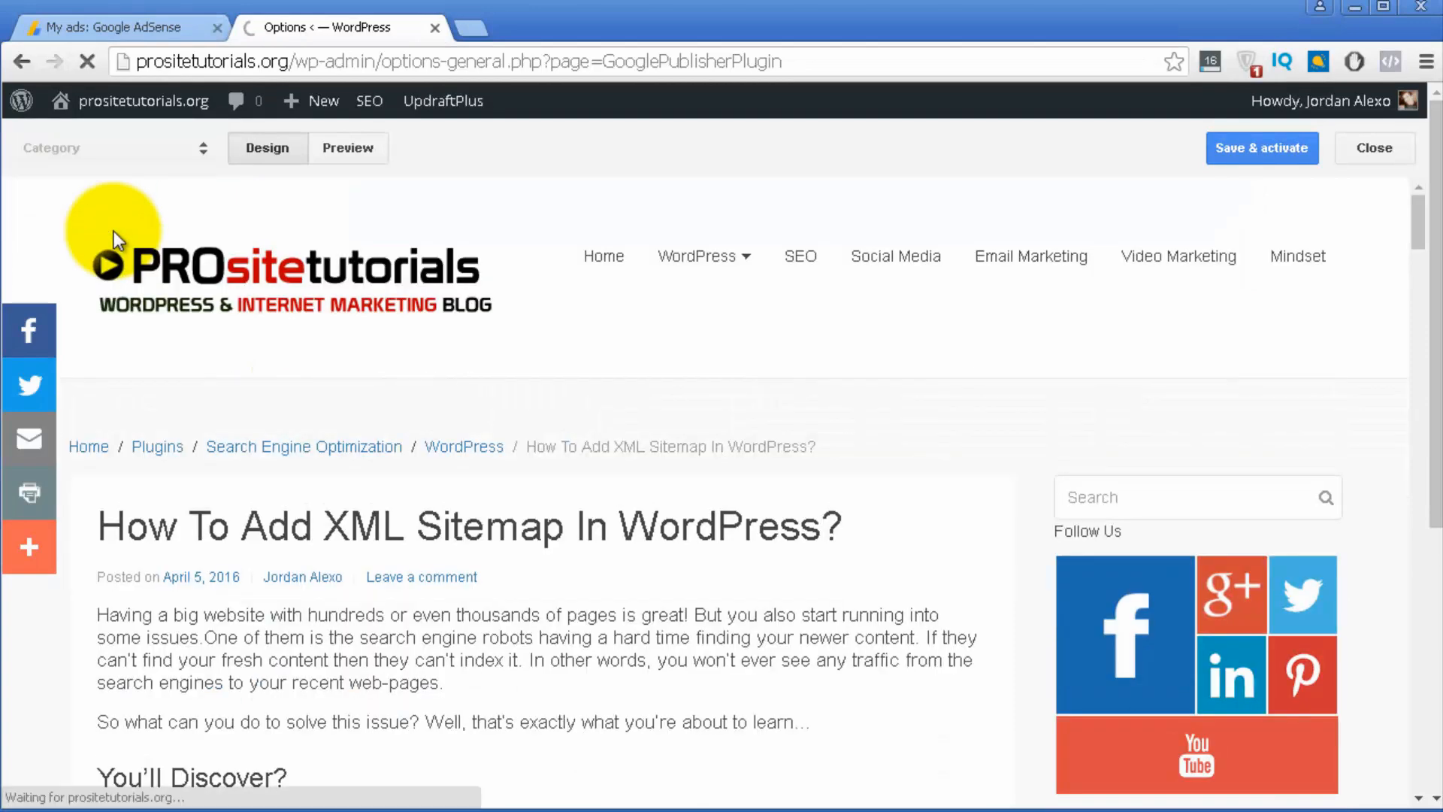
scroll(121, 225, down, 8)
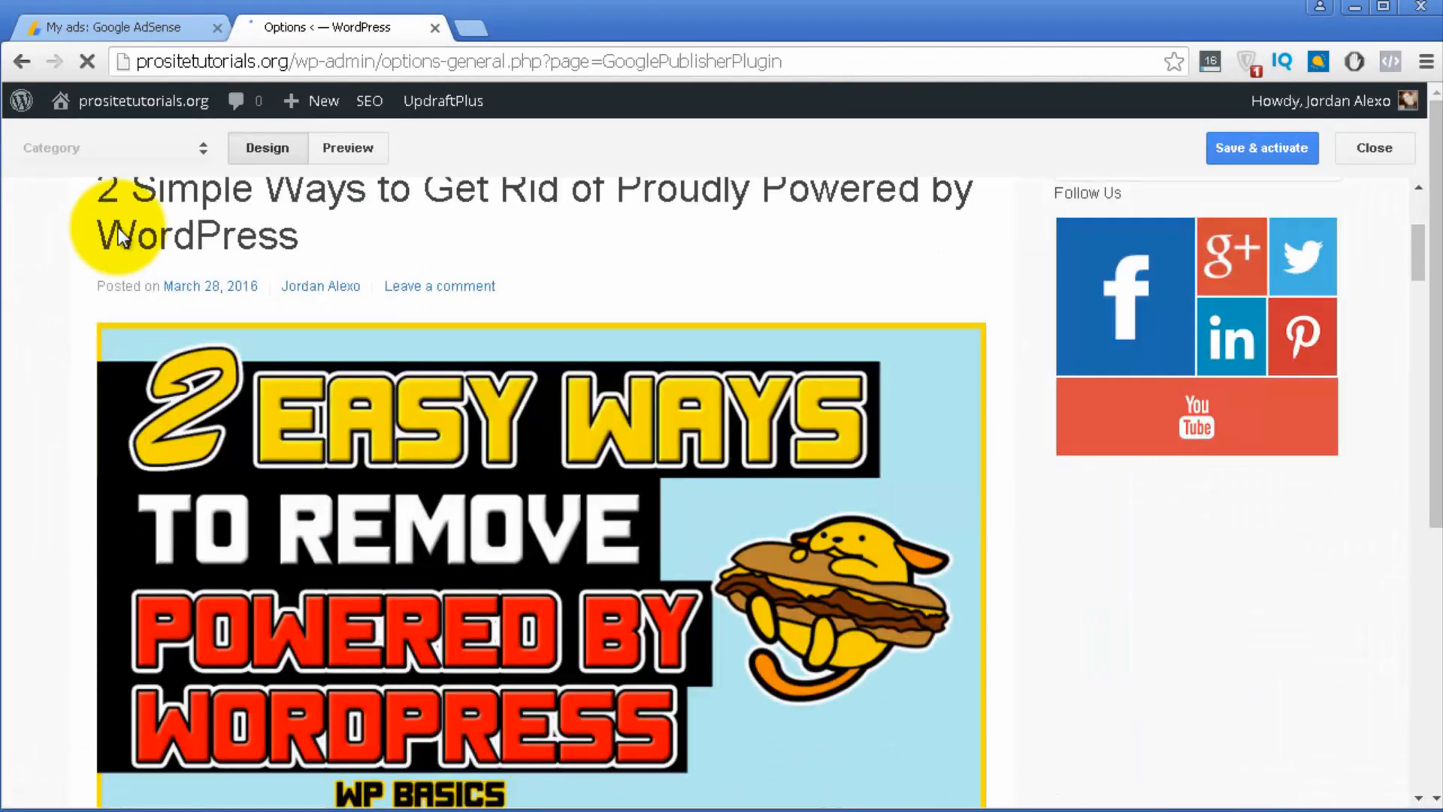
scroll(527, 353, up, 8)
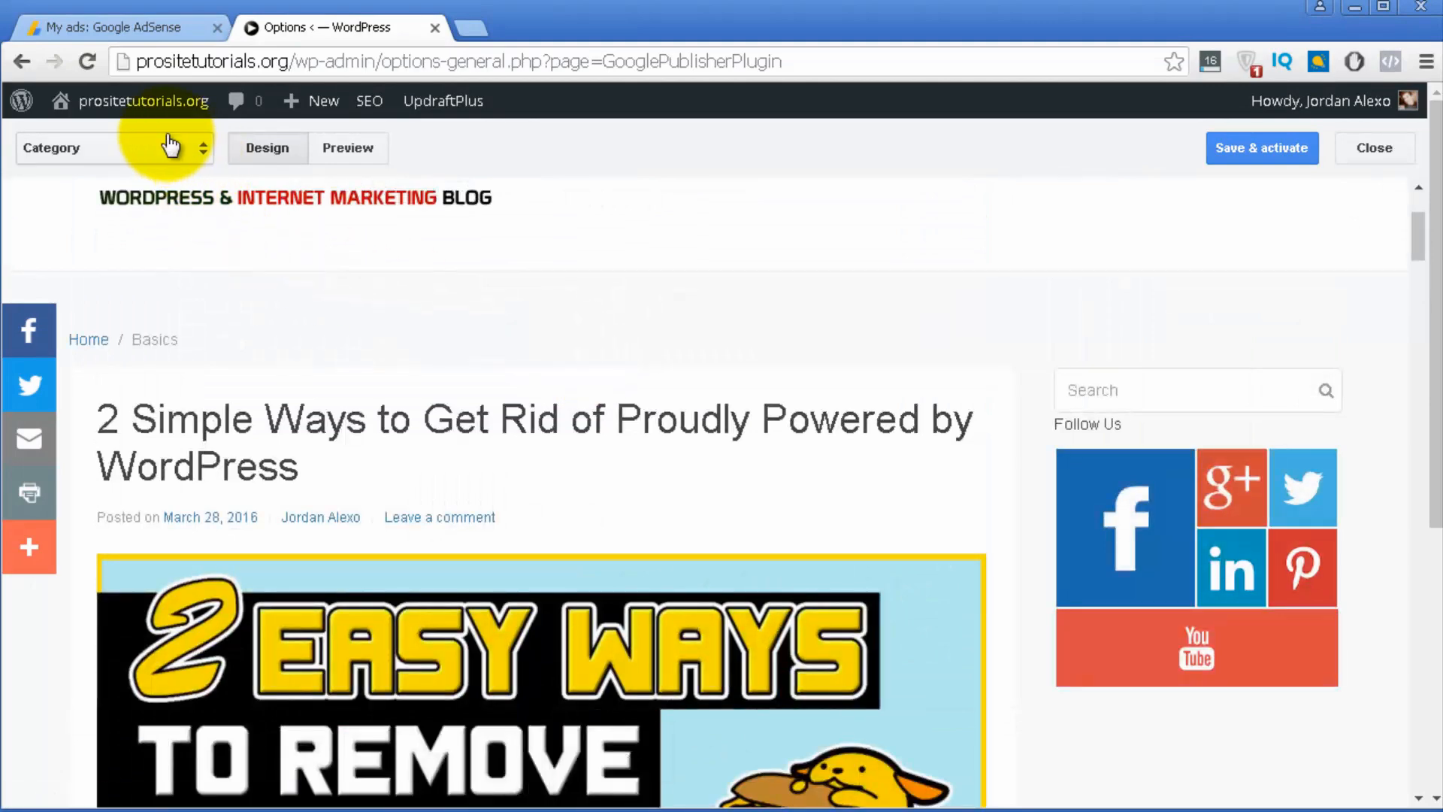
click(172, 144)
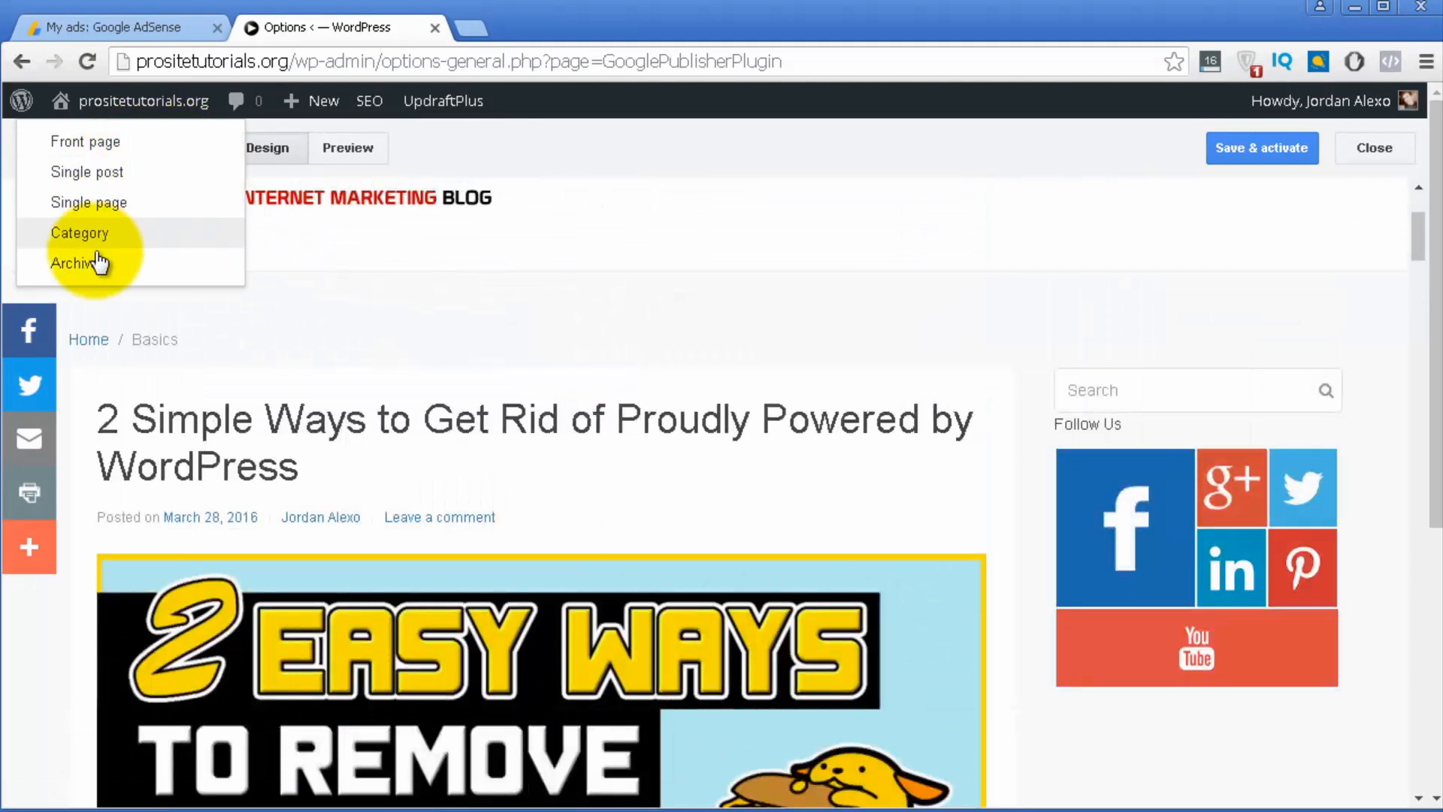
click(1152, 255)
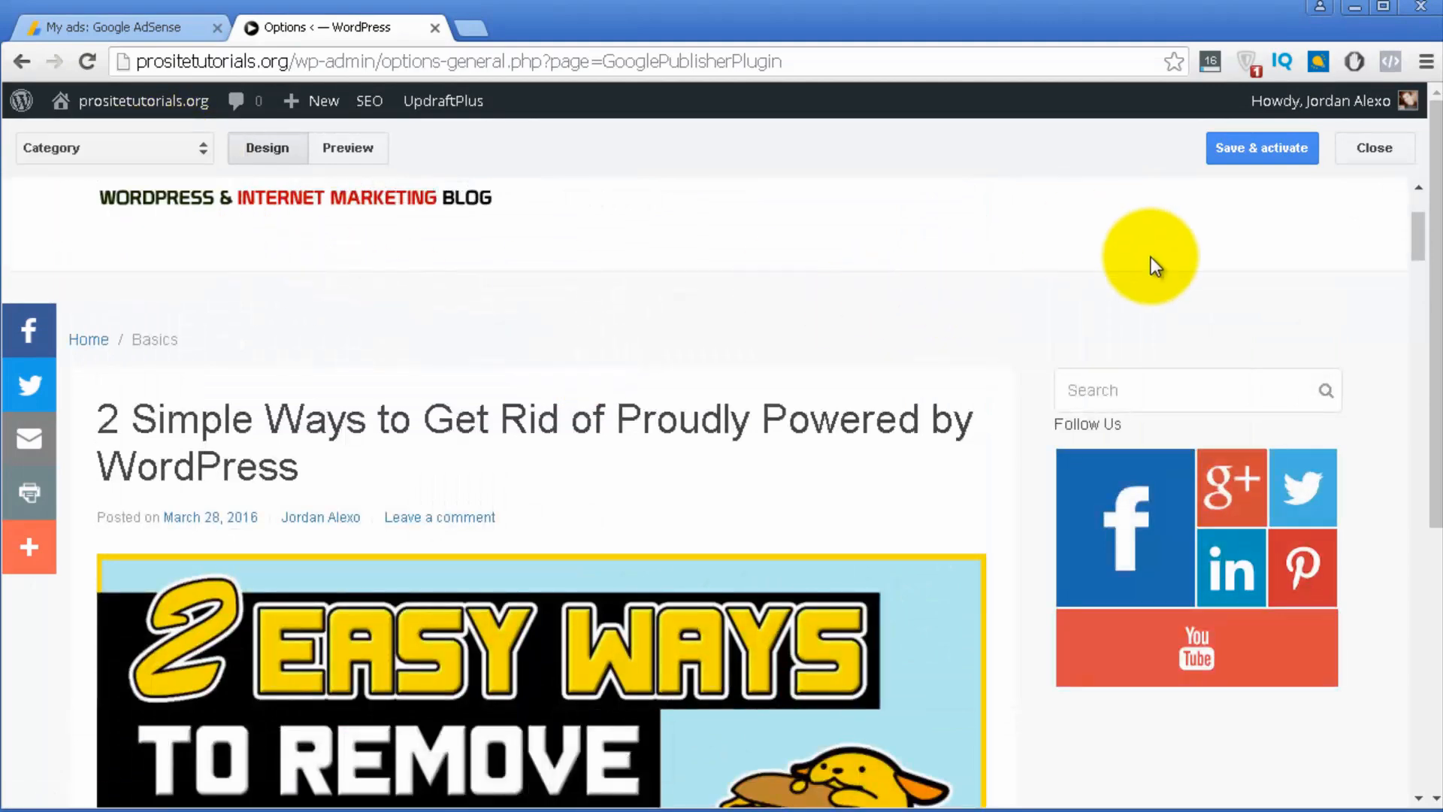
scroll(1151, 256, up, 3)
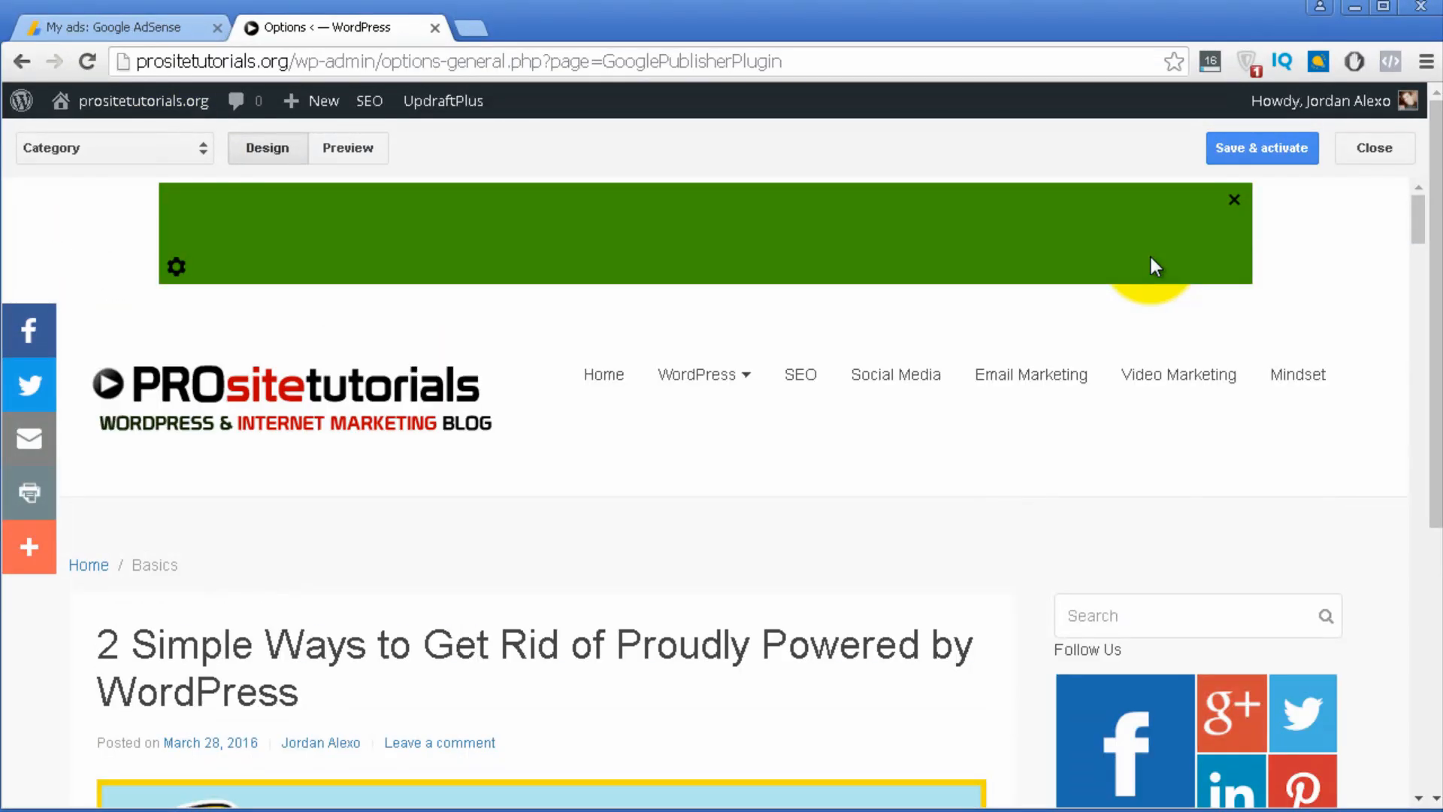
Save and activate the ad placements on the site and finish the Ad Manager session.
click(1284, 150)
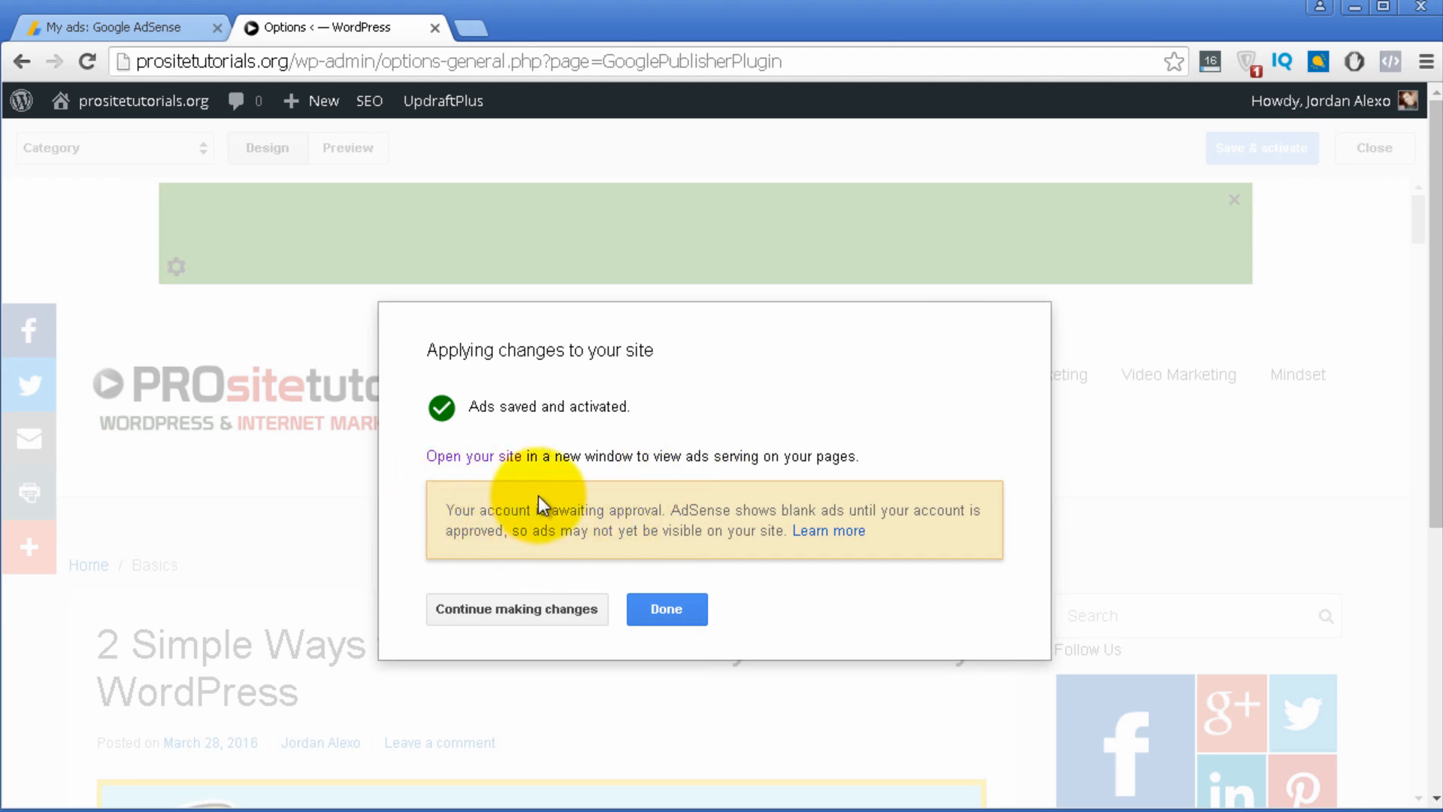
click(675, 610)
scroll(539, 525, down, 3)
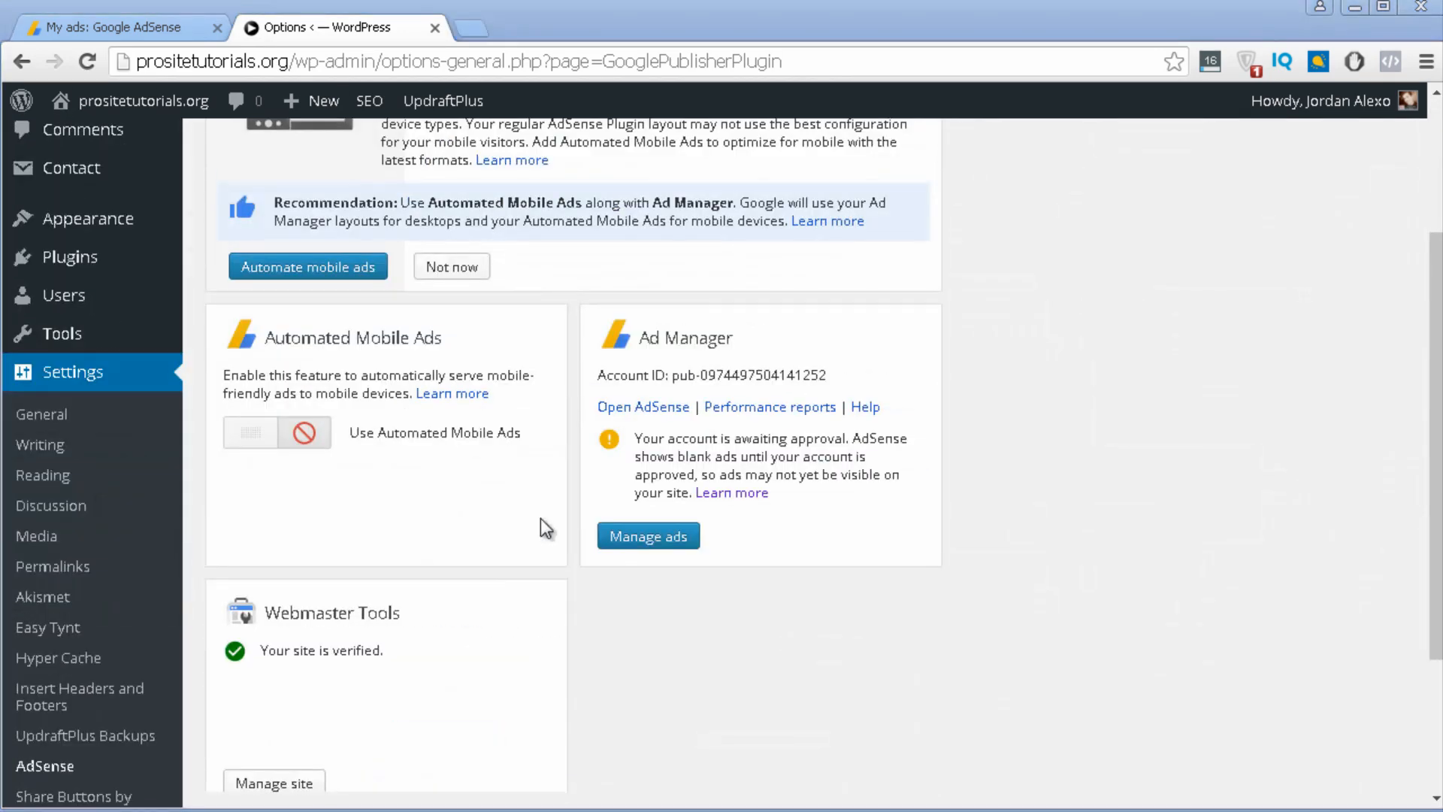